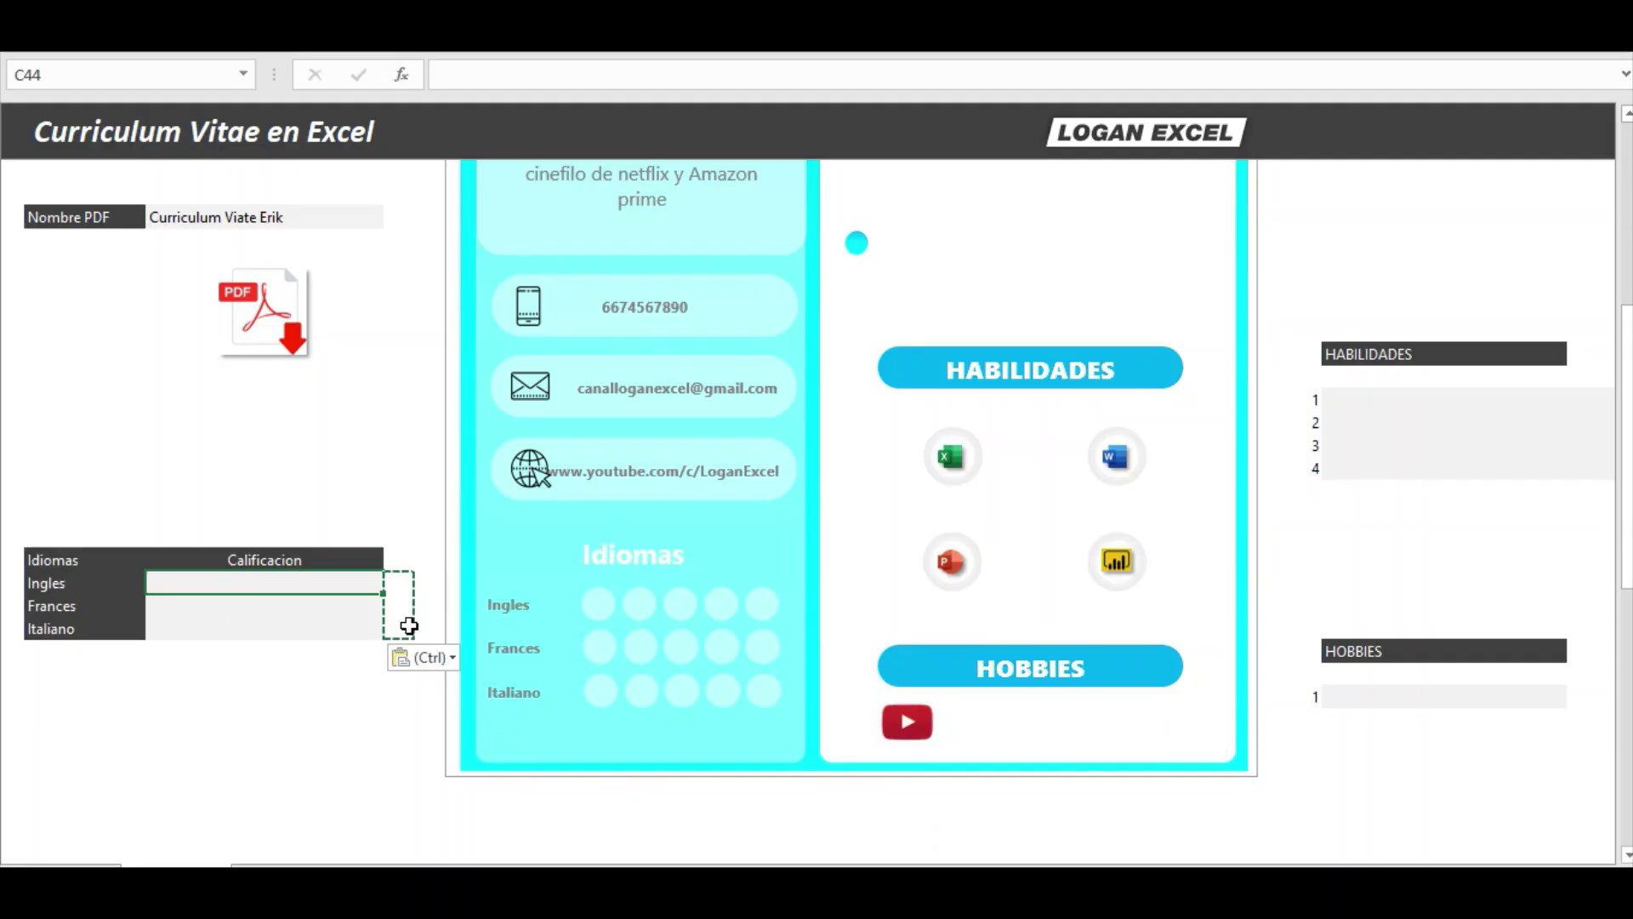
# Step: Enter an Ingles rating of 5 in C44 of the language table
pyautogui.write('5')
pyautogui.press('Return')
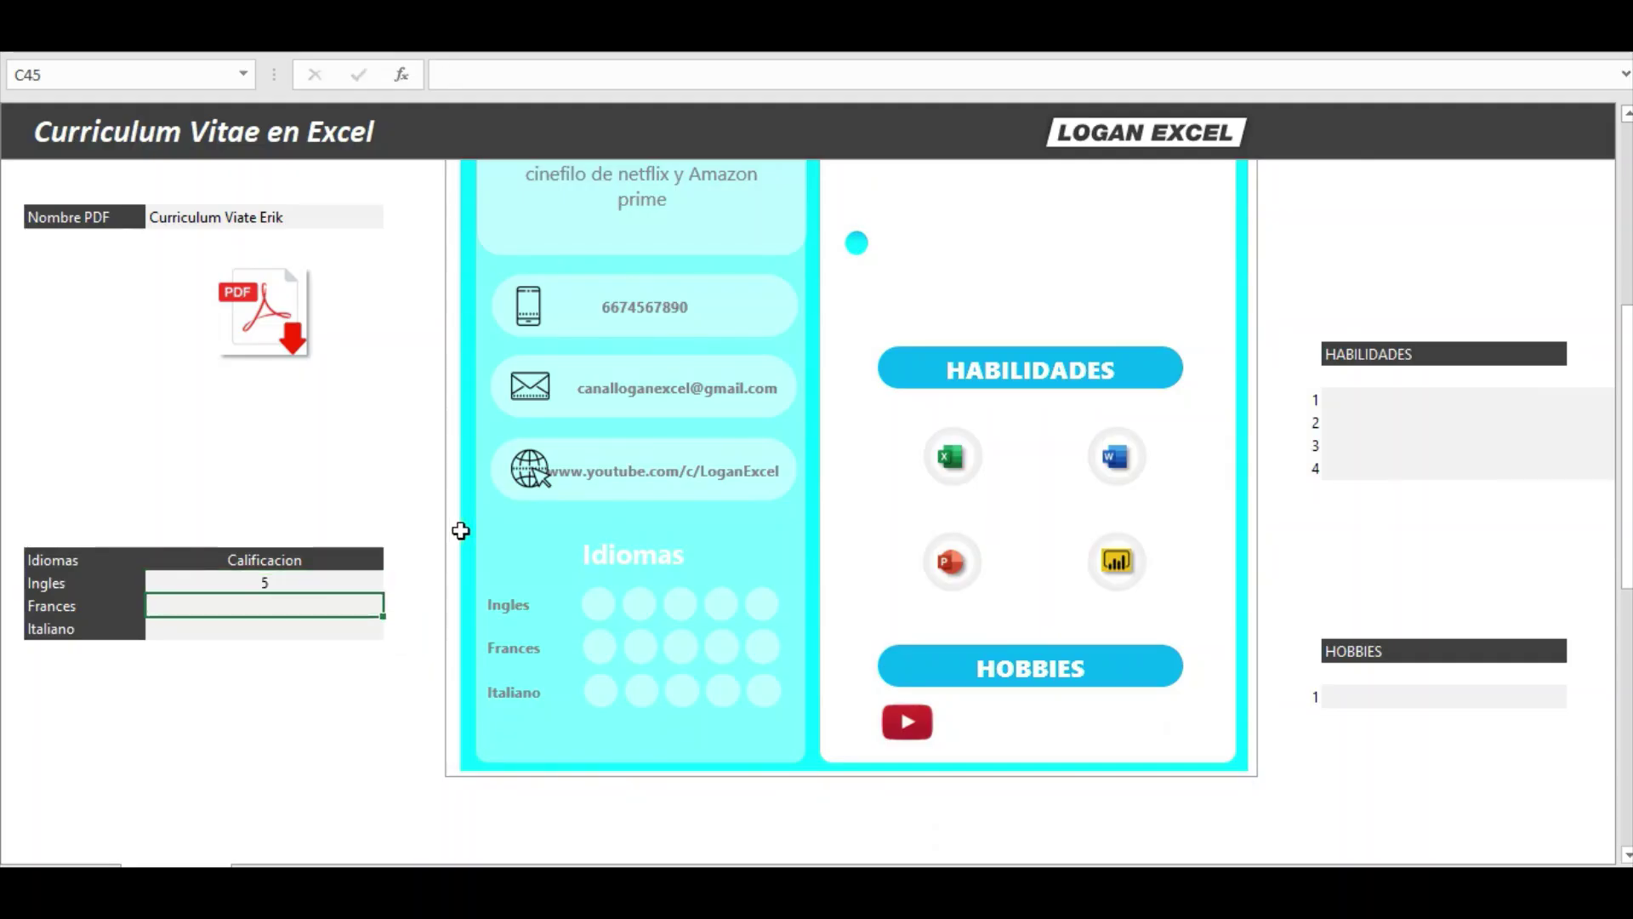
# Step: Rate Frances 3 and Italiano 4 in the language table
pyautogui.write('3')
pyautogui.press('Return')
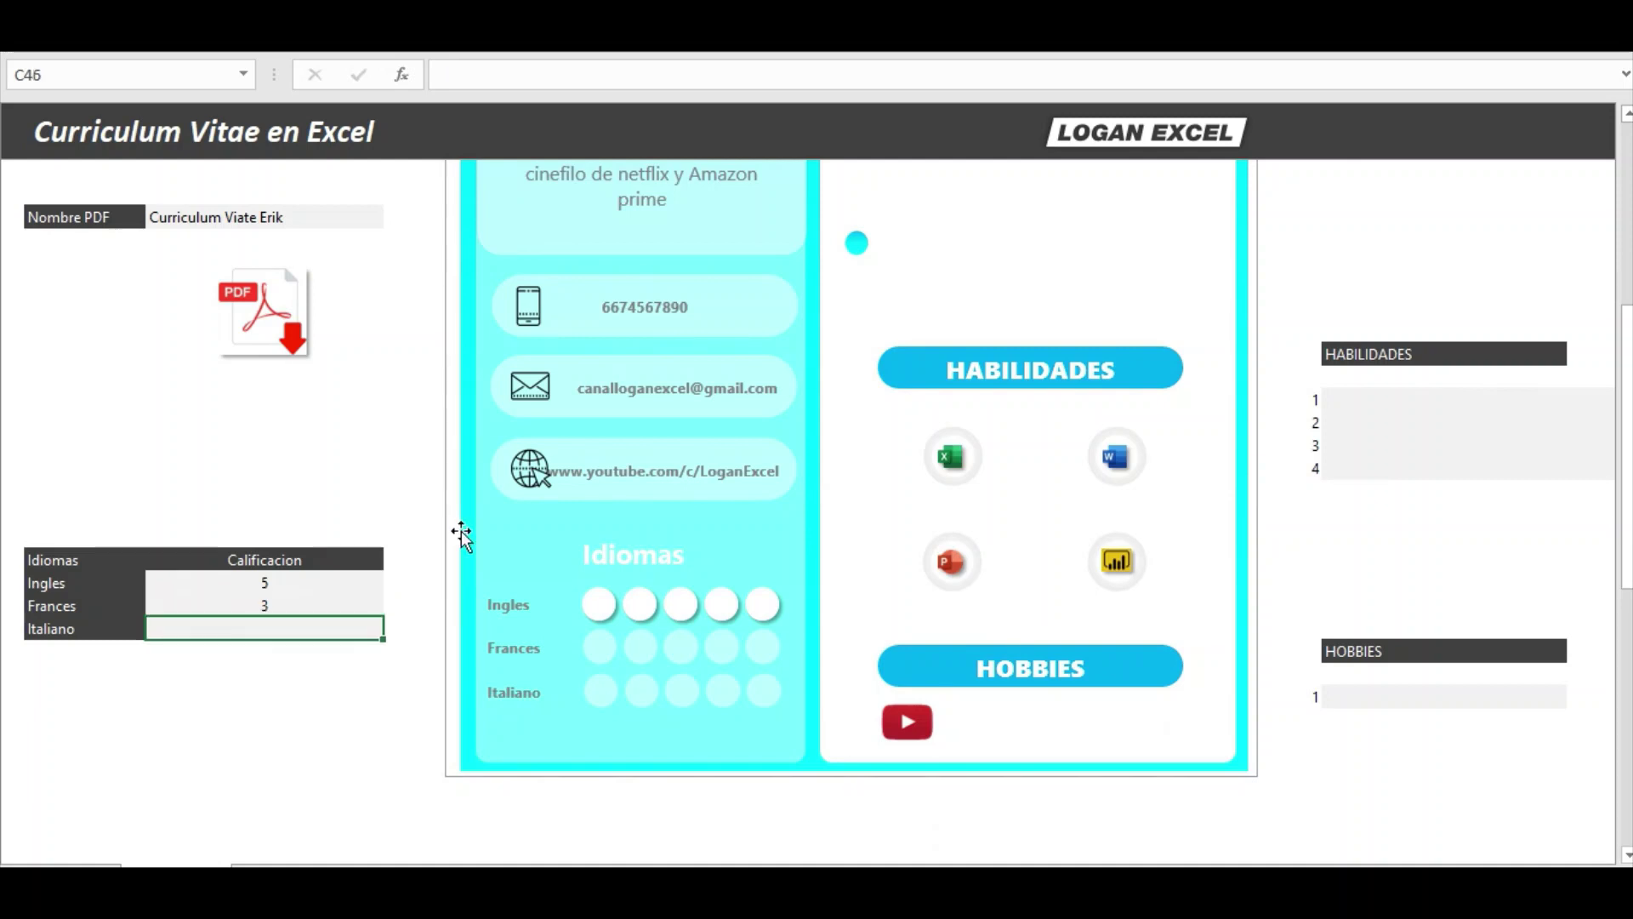
pyautogui.write('4')
pyautogui.press('Return')
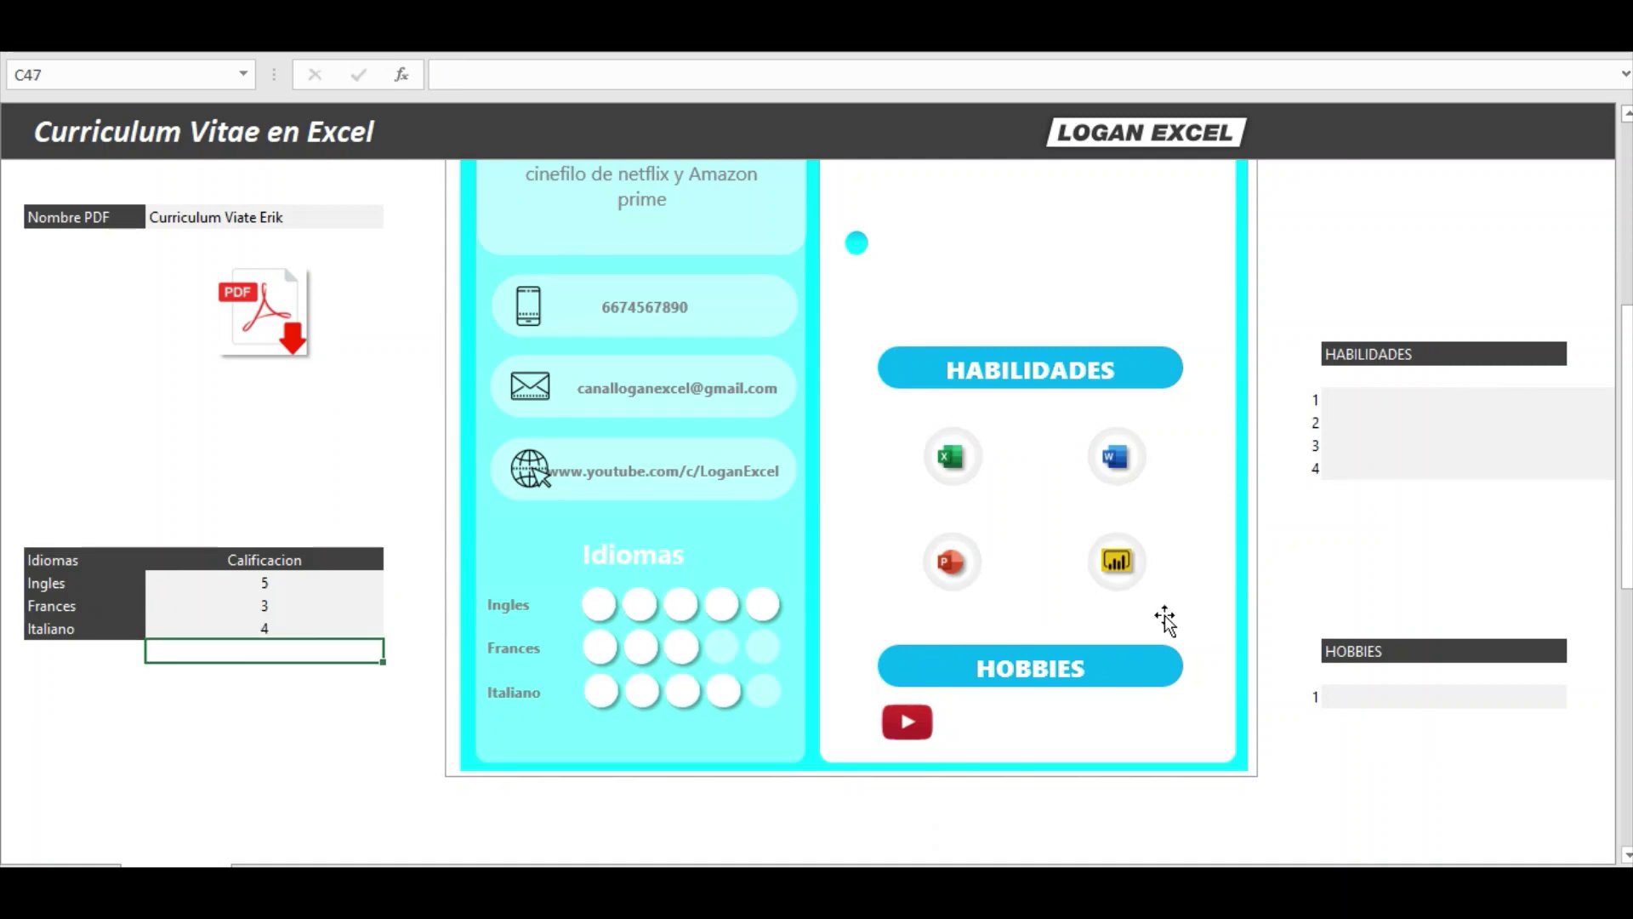
# Step: Paste the prepared skills with percentages into HABILIDADES and the hobby into HOBBIES
pyautogui.scroll(1, 1207, 608)
pyautogui.scroll(8, 1264, 594)
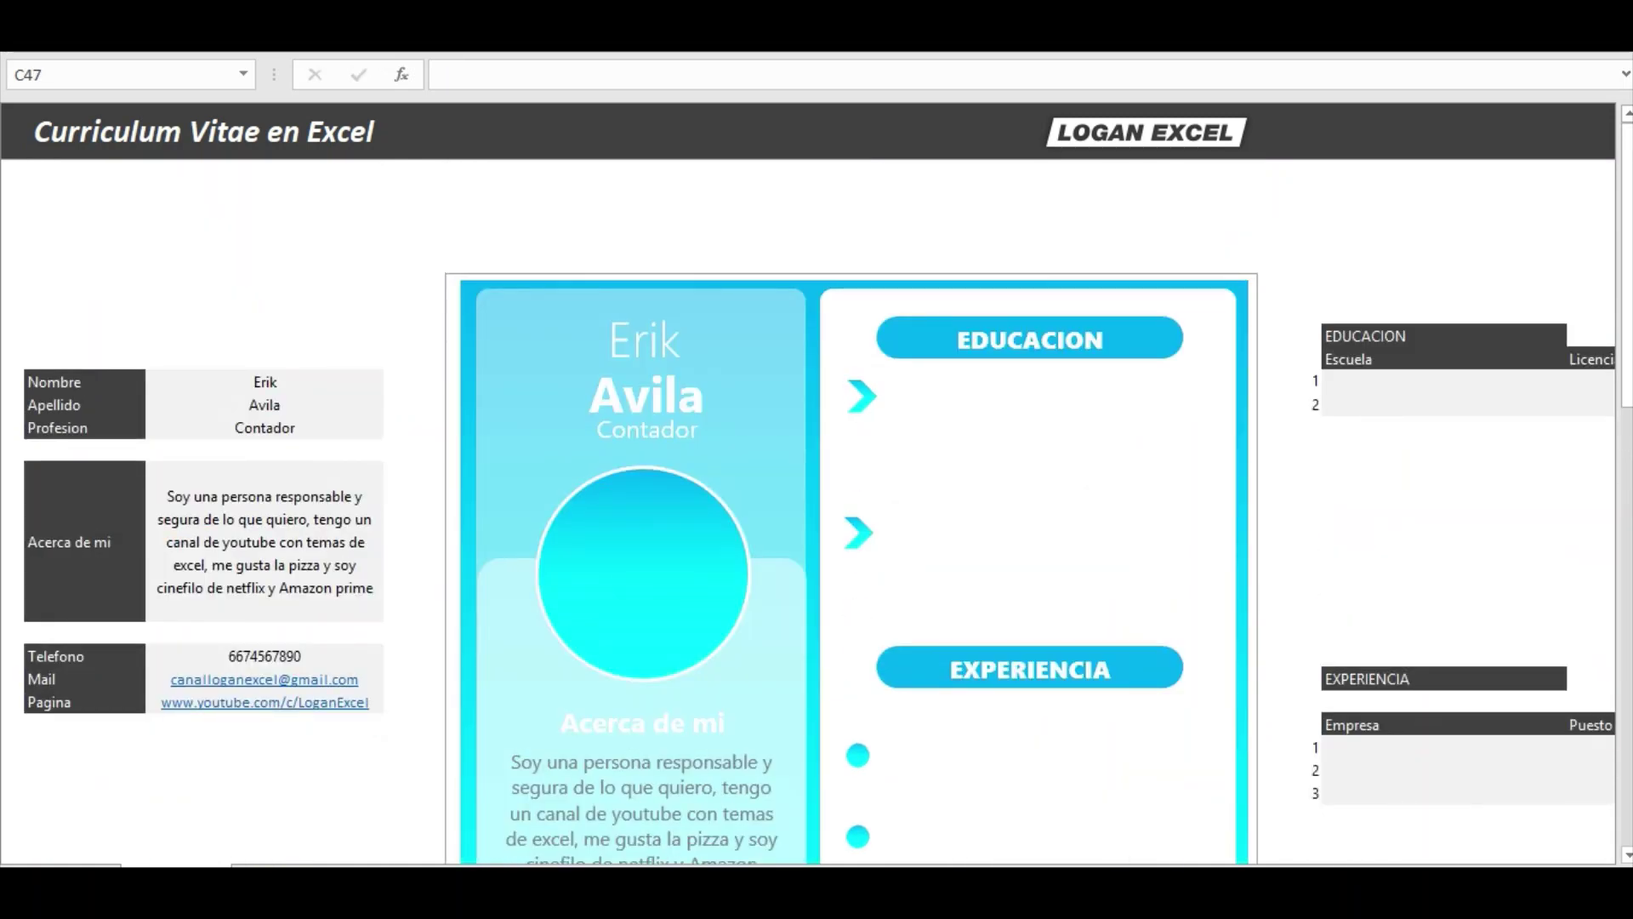
pyautogui.hotkey('ctrl', 'v')
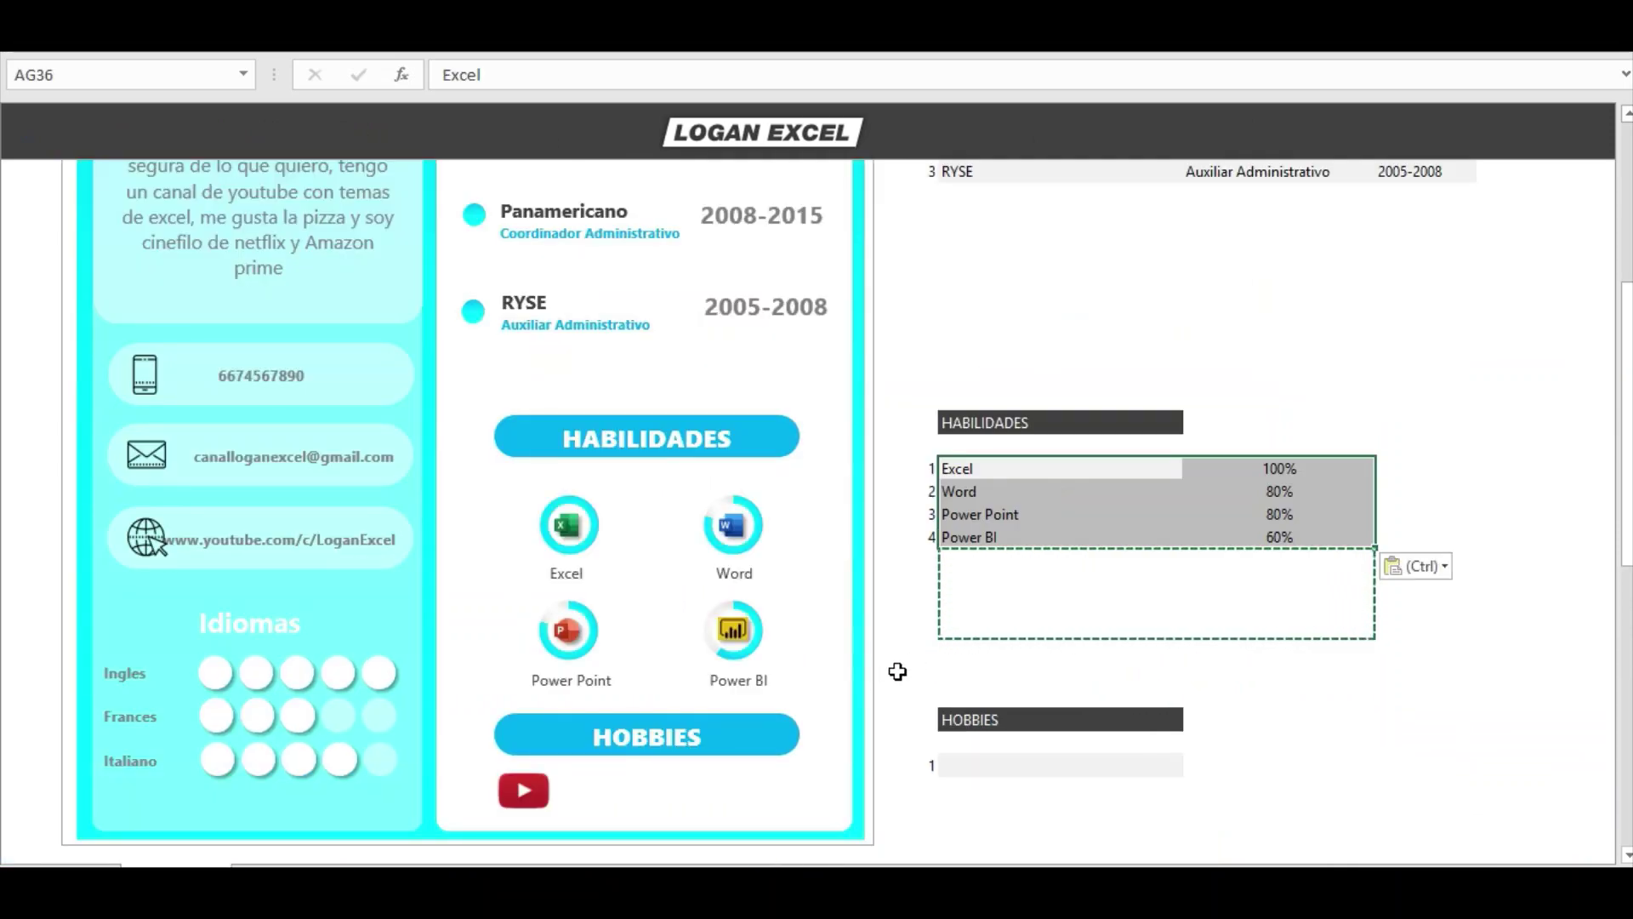
pyautogui.click(955, 655)
pyautogui.scroll(-1, 955, 665)
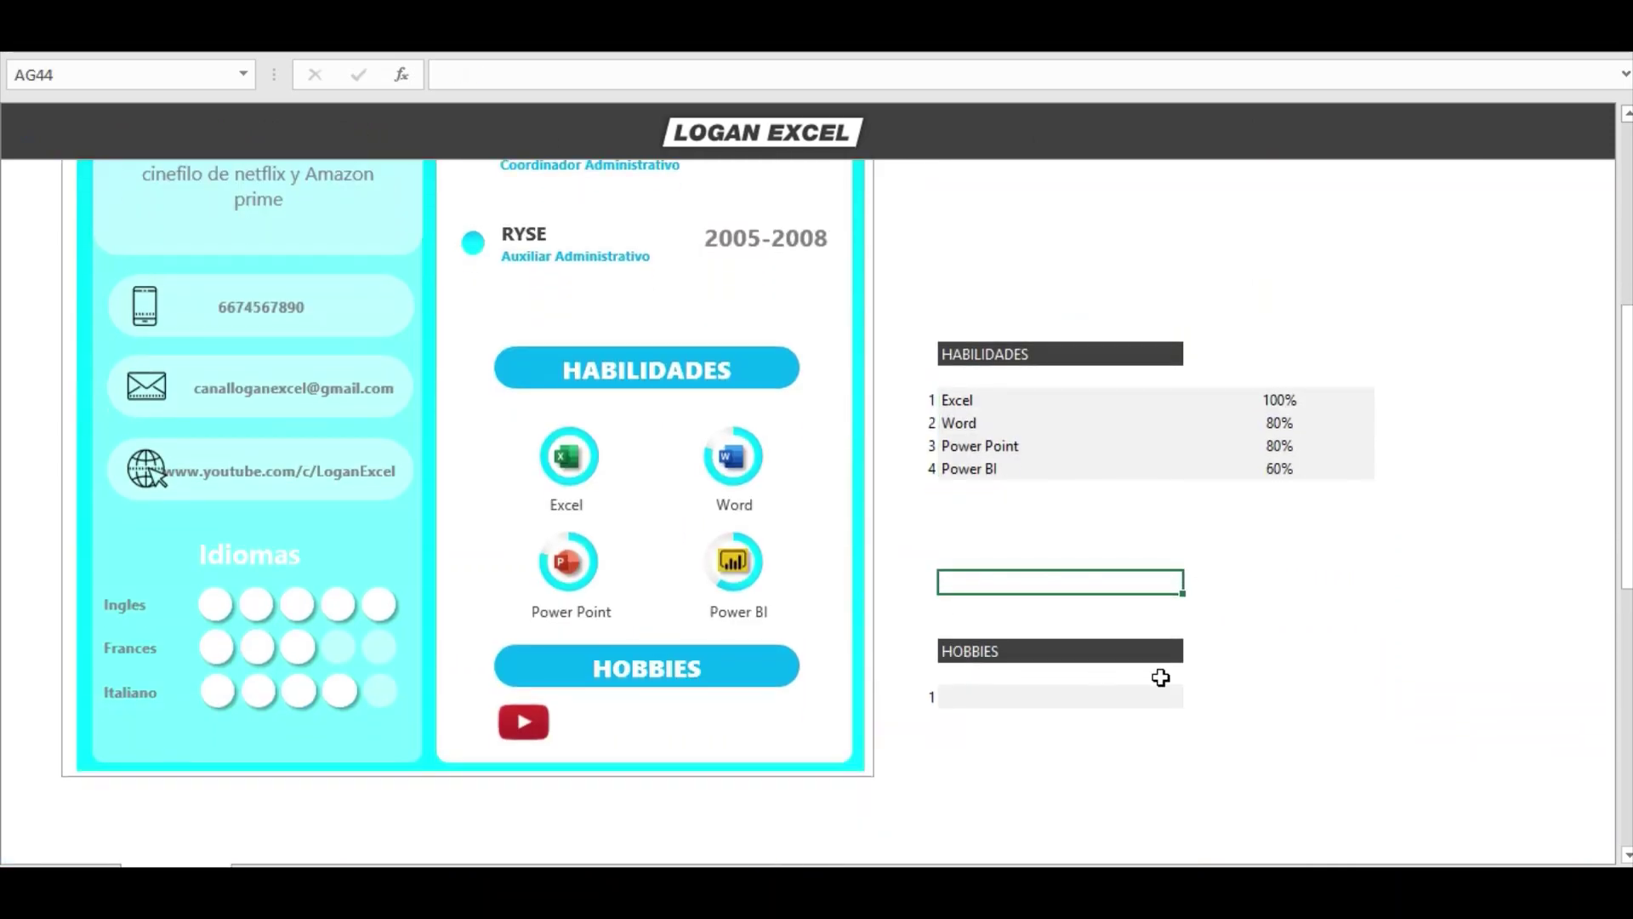
pyautogui.click(1210, 685)
pyautogui.hotkey('ctrl', 'c')
pyautogui.rightClick(1112, 701)
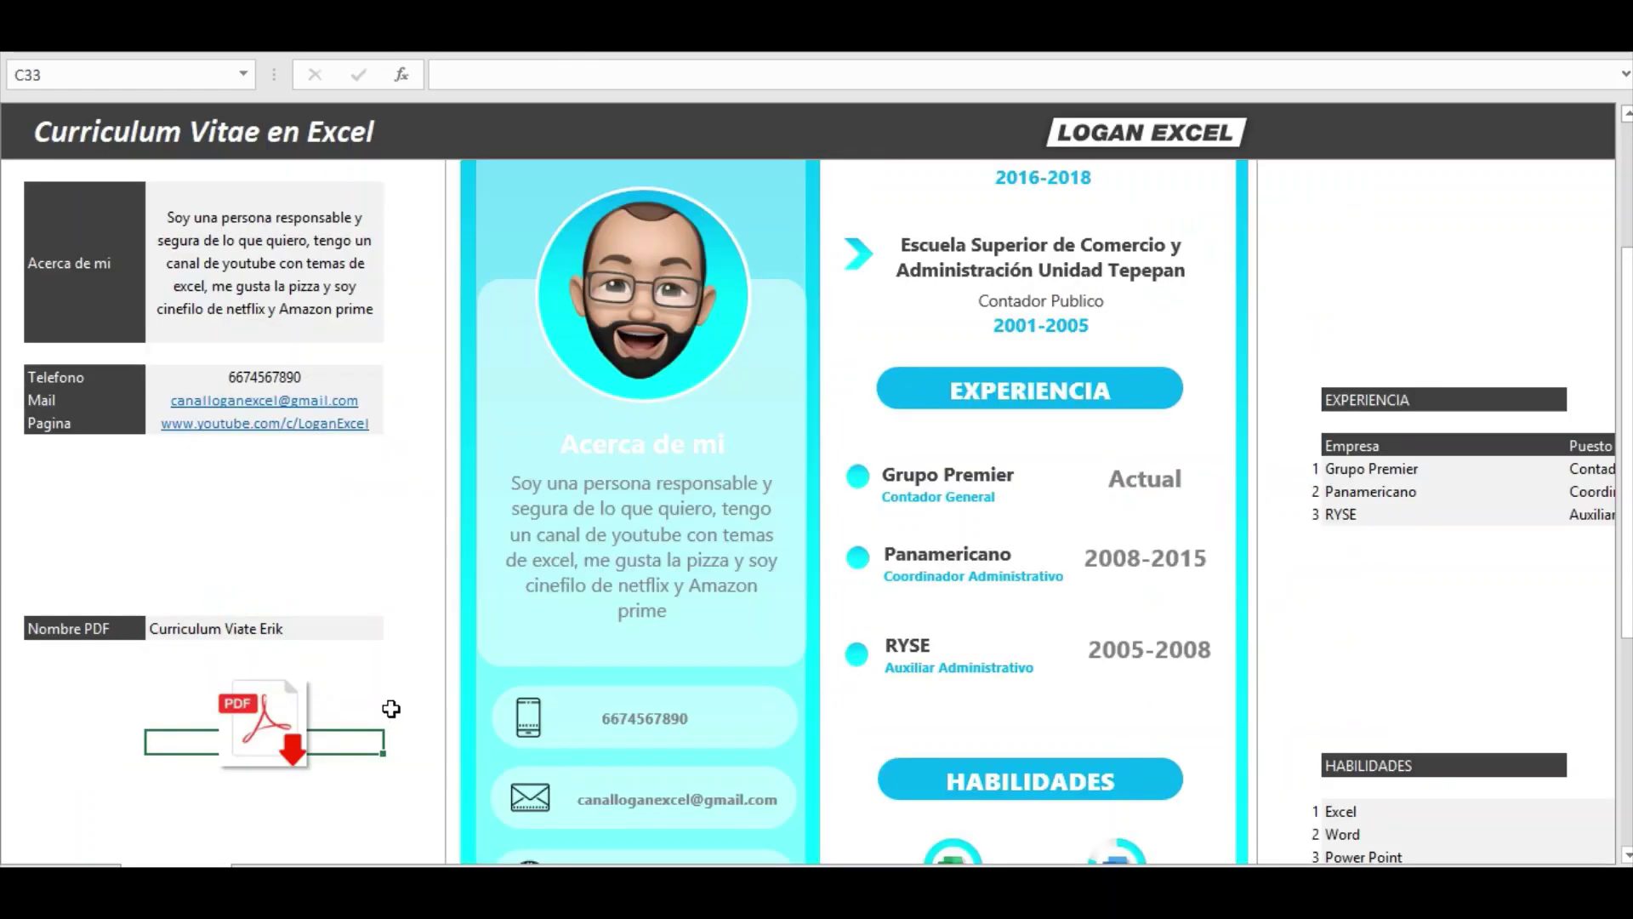
# Step: Export the filled cyan CV to PDF and dismiss the saved confirmation
pyautogui.click(388, 702)
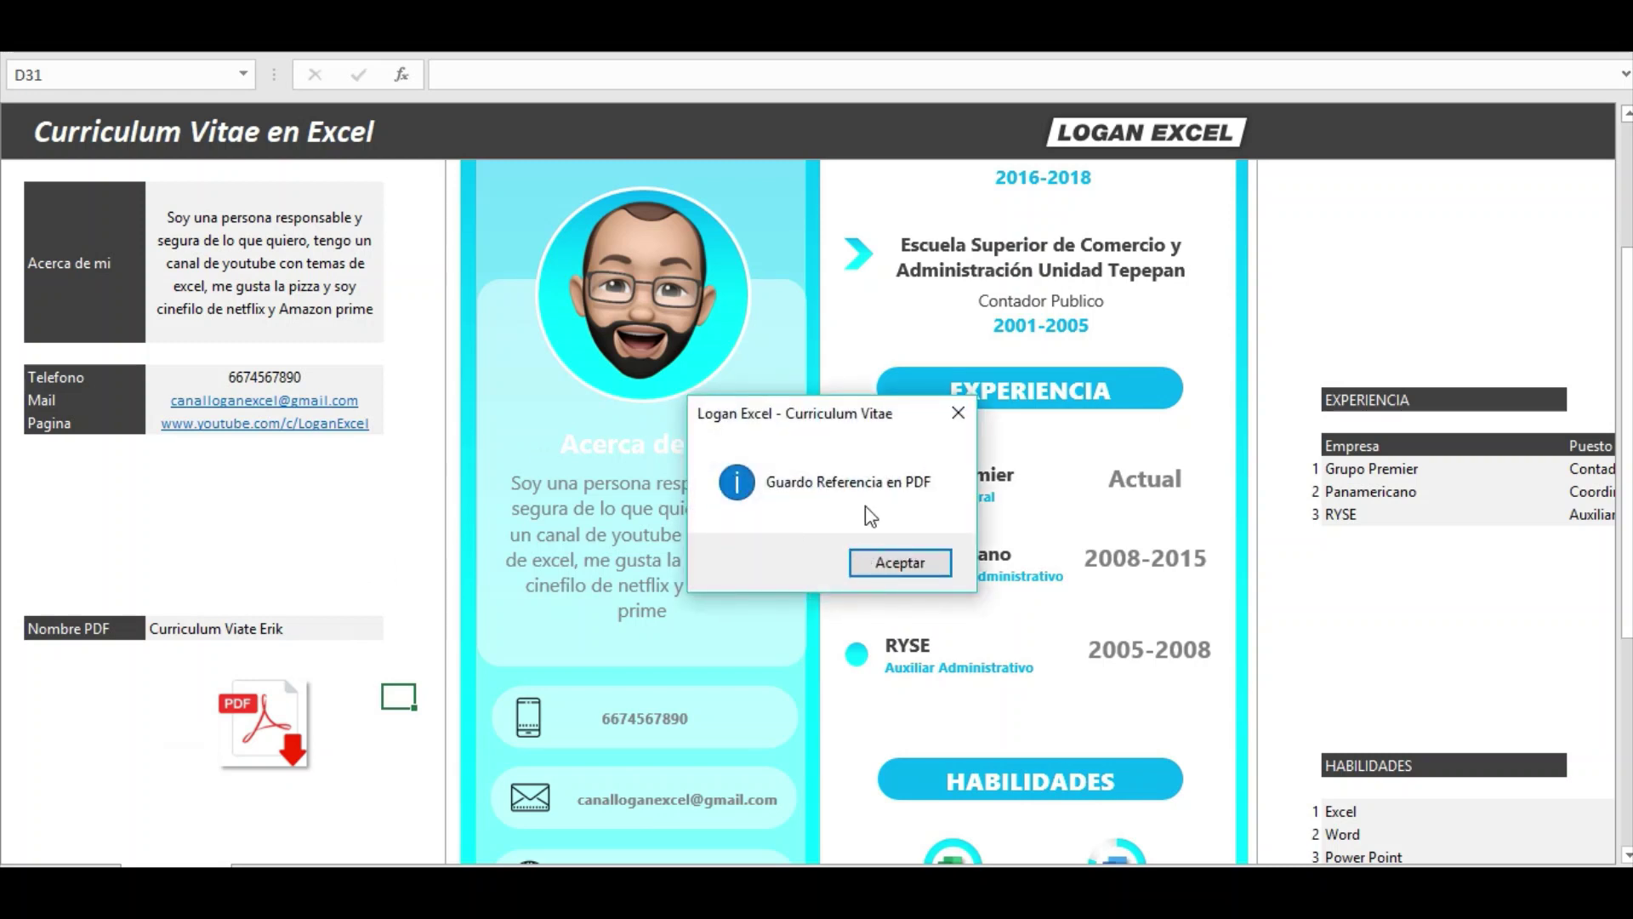
pyautogui.moveTo(854, 422); pyautogui.dragTo(752, 418)
pyautogui.click(798, 562)
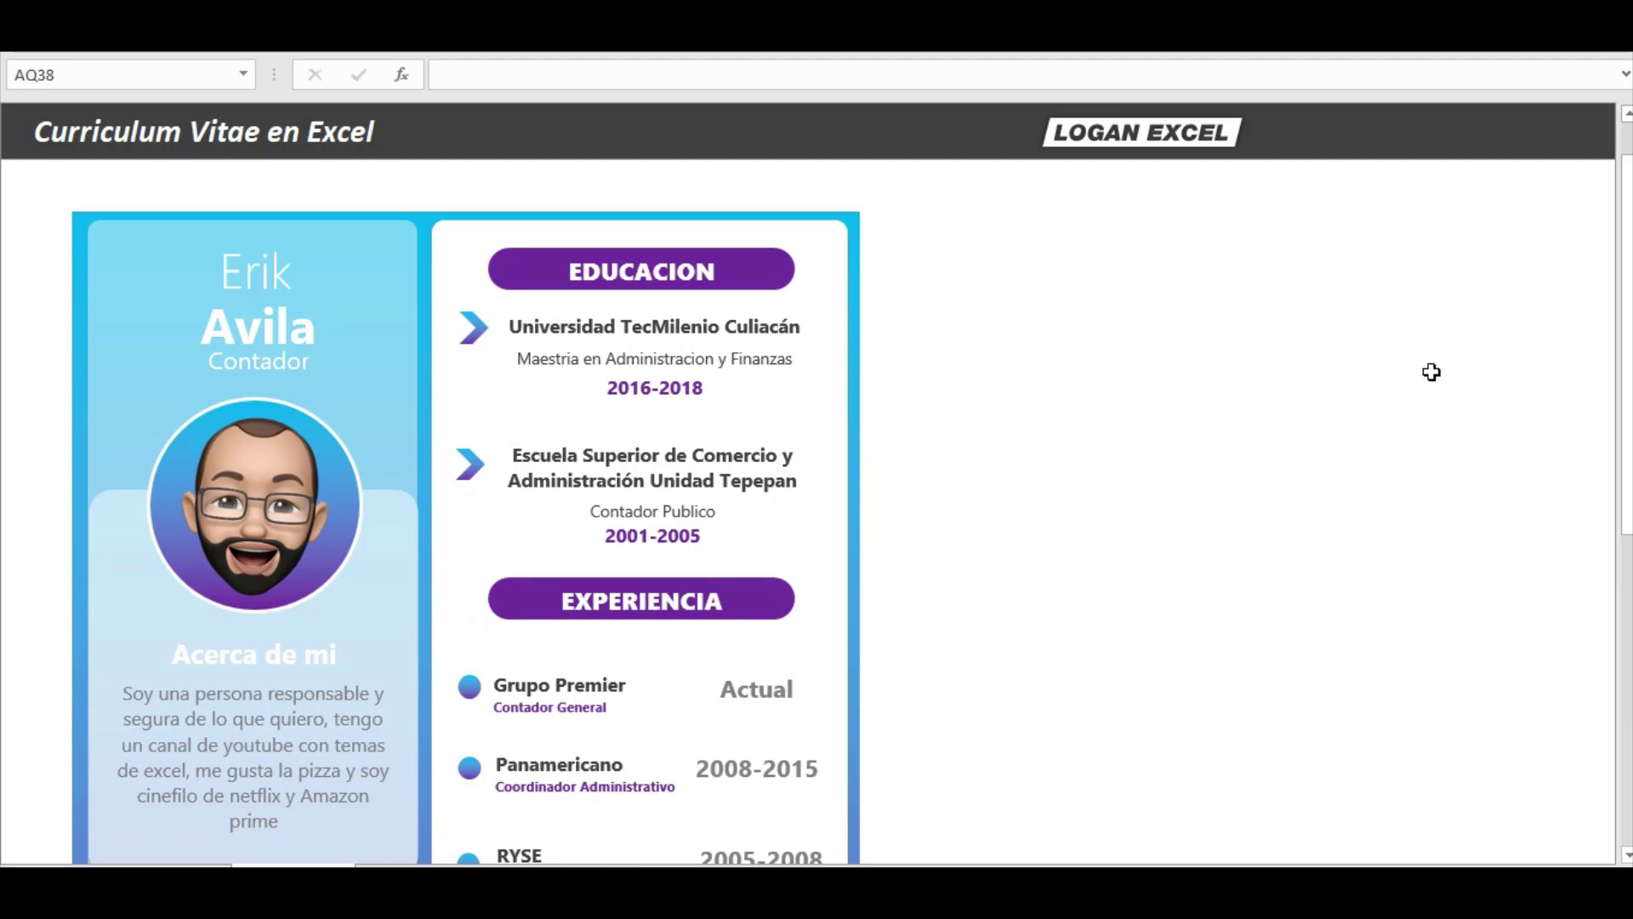
# Step: Scroll past the purple and cyan CV sheets and previews to the blank cyan template
pyautogui.scroll(-3, 1432, 372)
pyautogui.scroll(-4, 1112, 456)
pyautogui.scroll(-2, 766, 539)
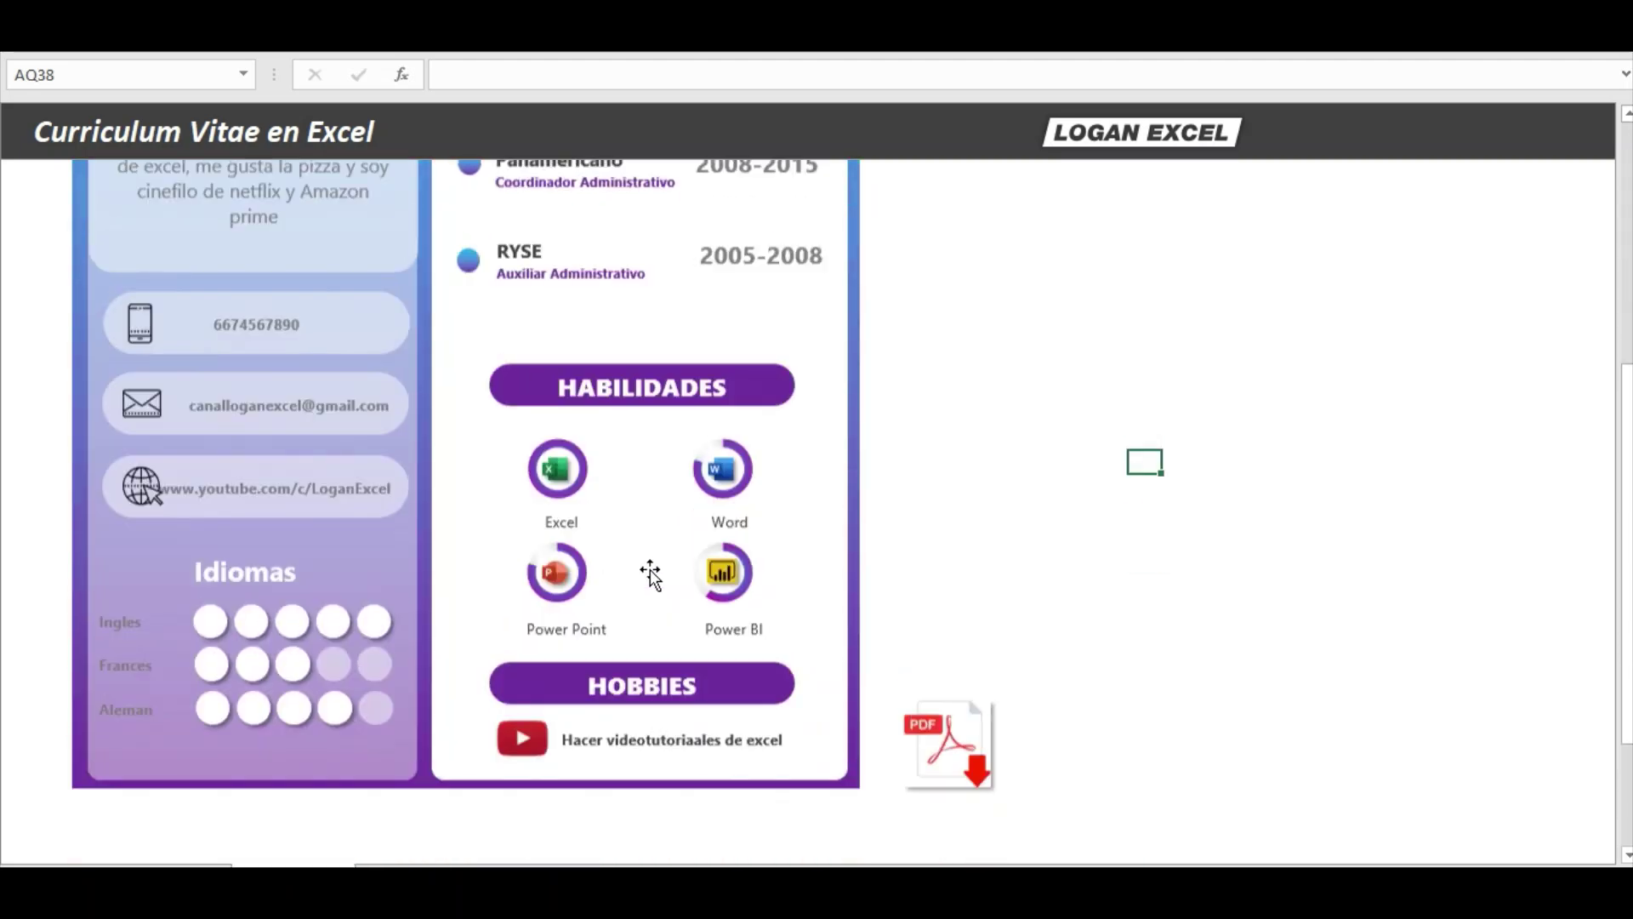
pyautogui.scroll(8, 650, 575)
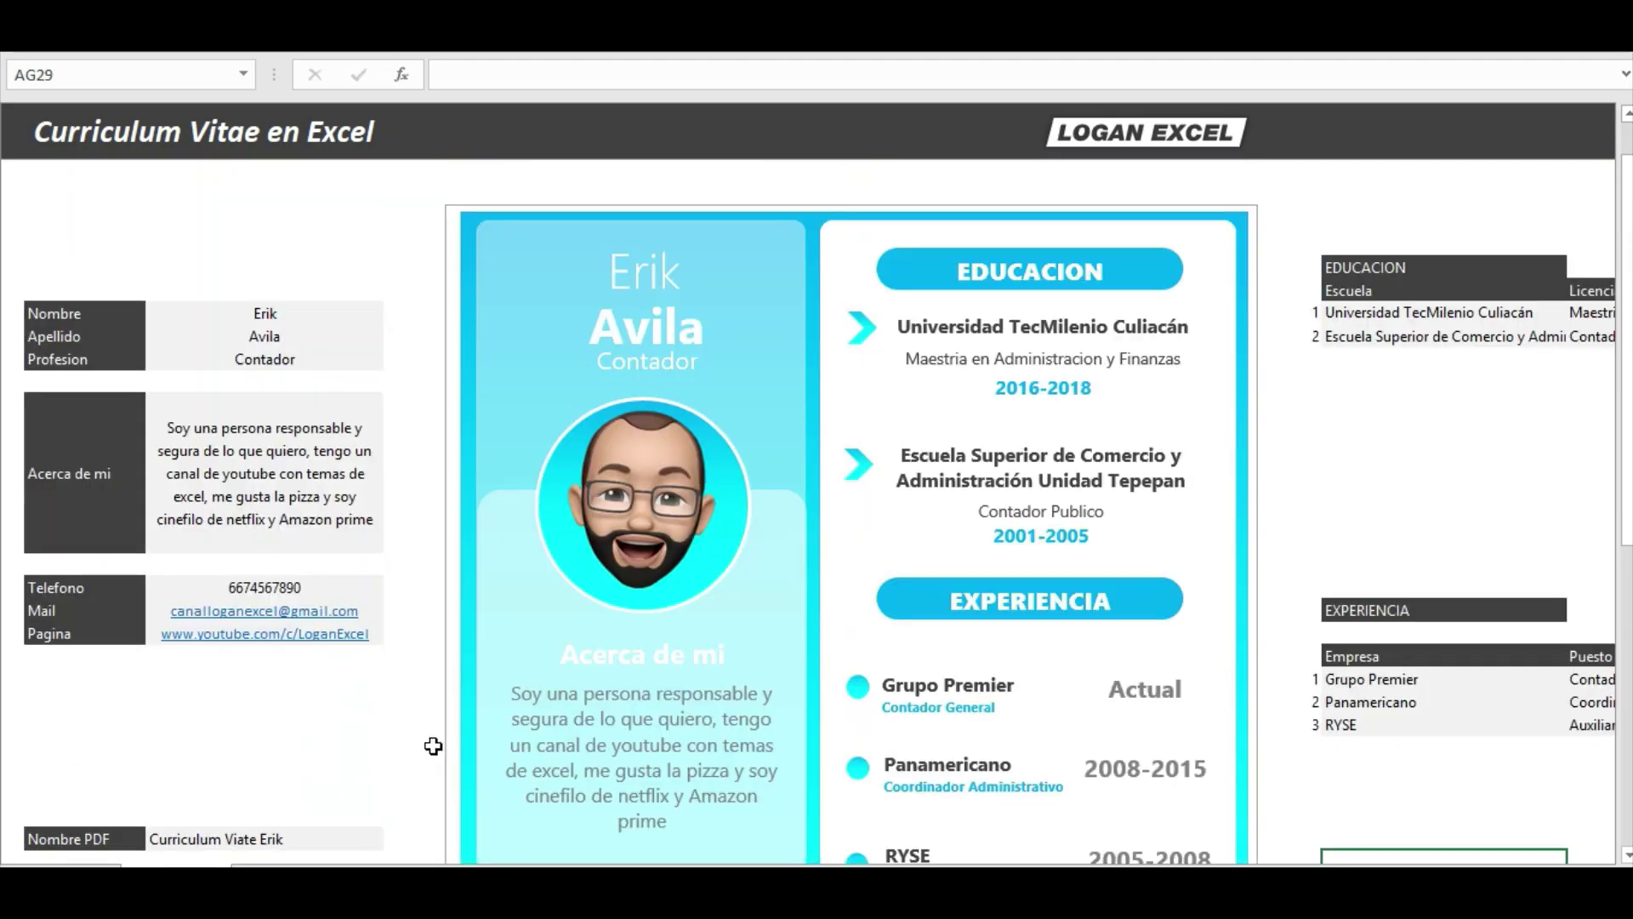
pyautogui.scroll(-2, 433, 746)
pyautogui.scroll(-3, 433, 746)
pyautogui.scroll(-2, 432, 746)
pyautogui.scroll(-1, 433, 746)
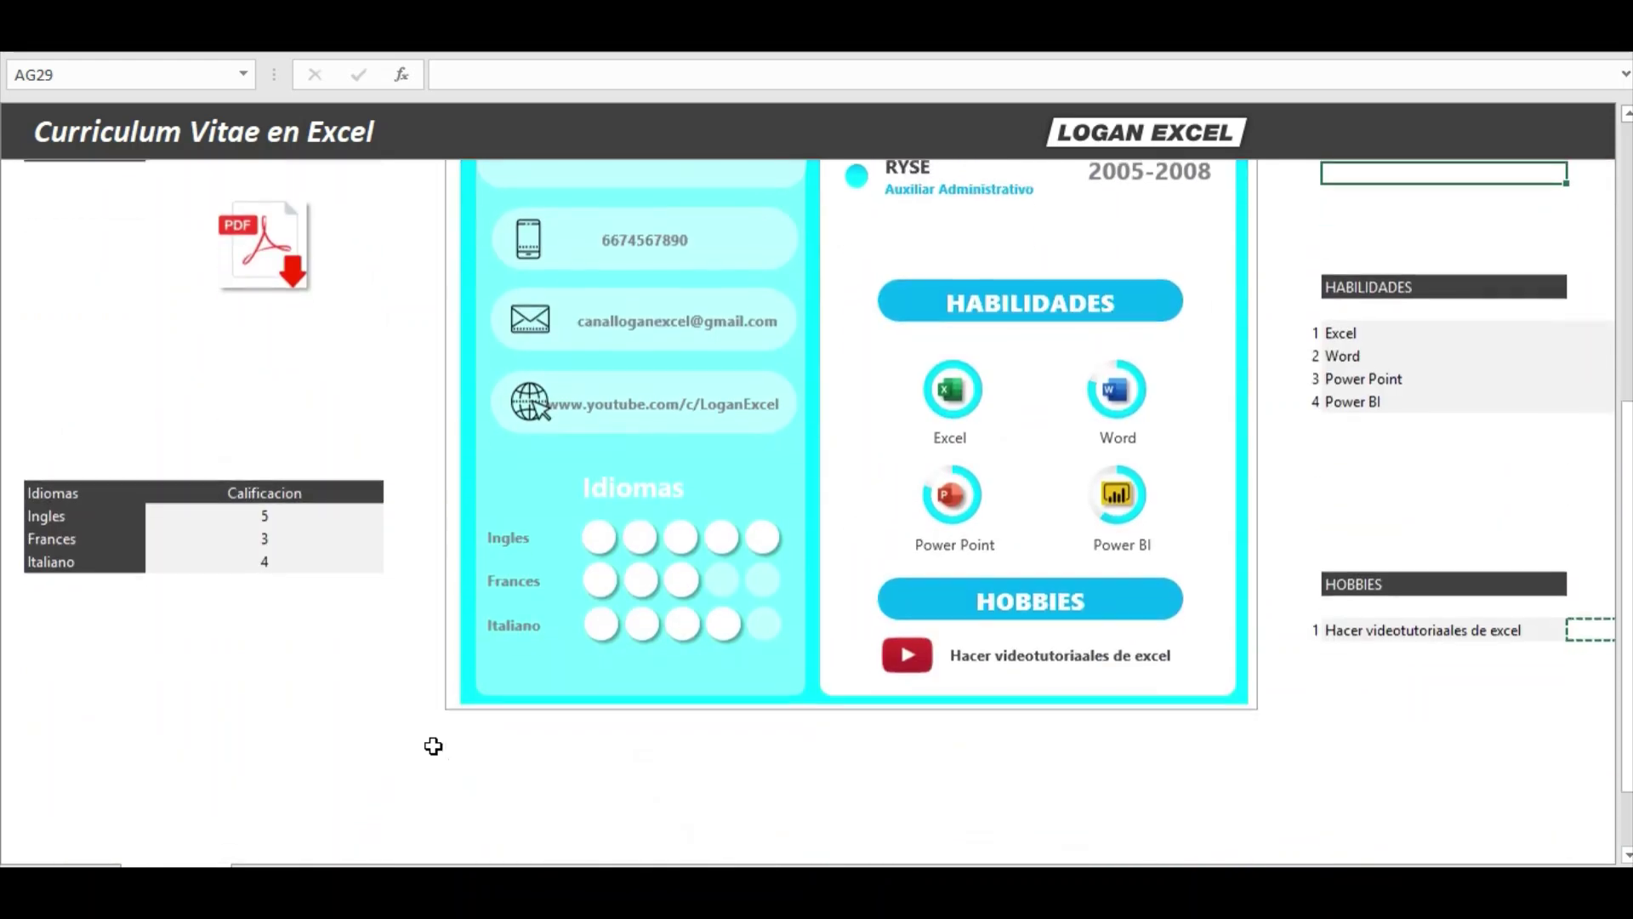
pyautogui.scroll(-1, 433, 746)
pyautogui.scroll(-1, 477, 740)
pyautogui.scroll(-4, 536, 732)
pyautogui.scroll(-2, 553, 732)
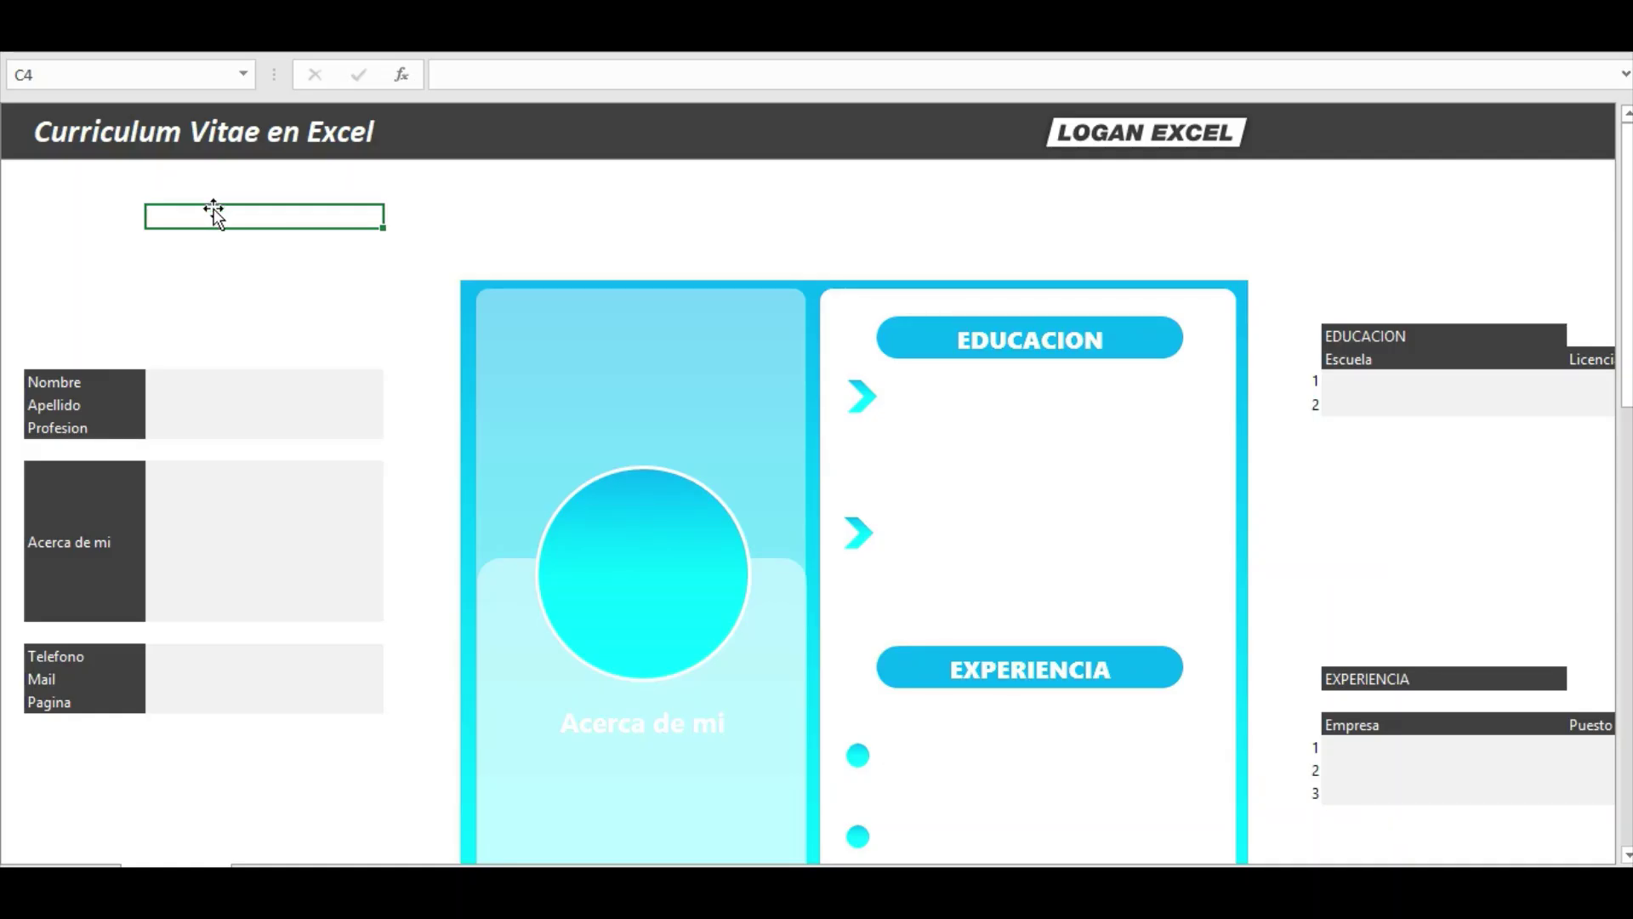
pyautogui.click(104, 173)
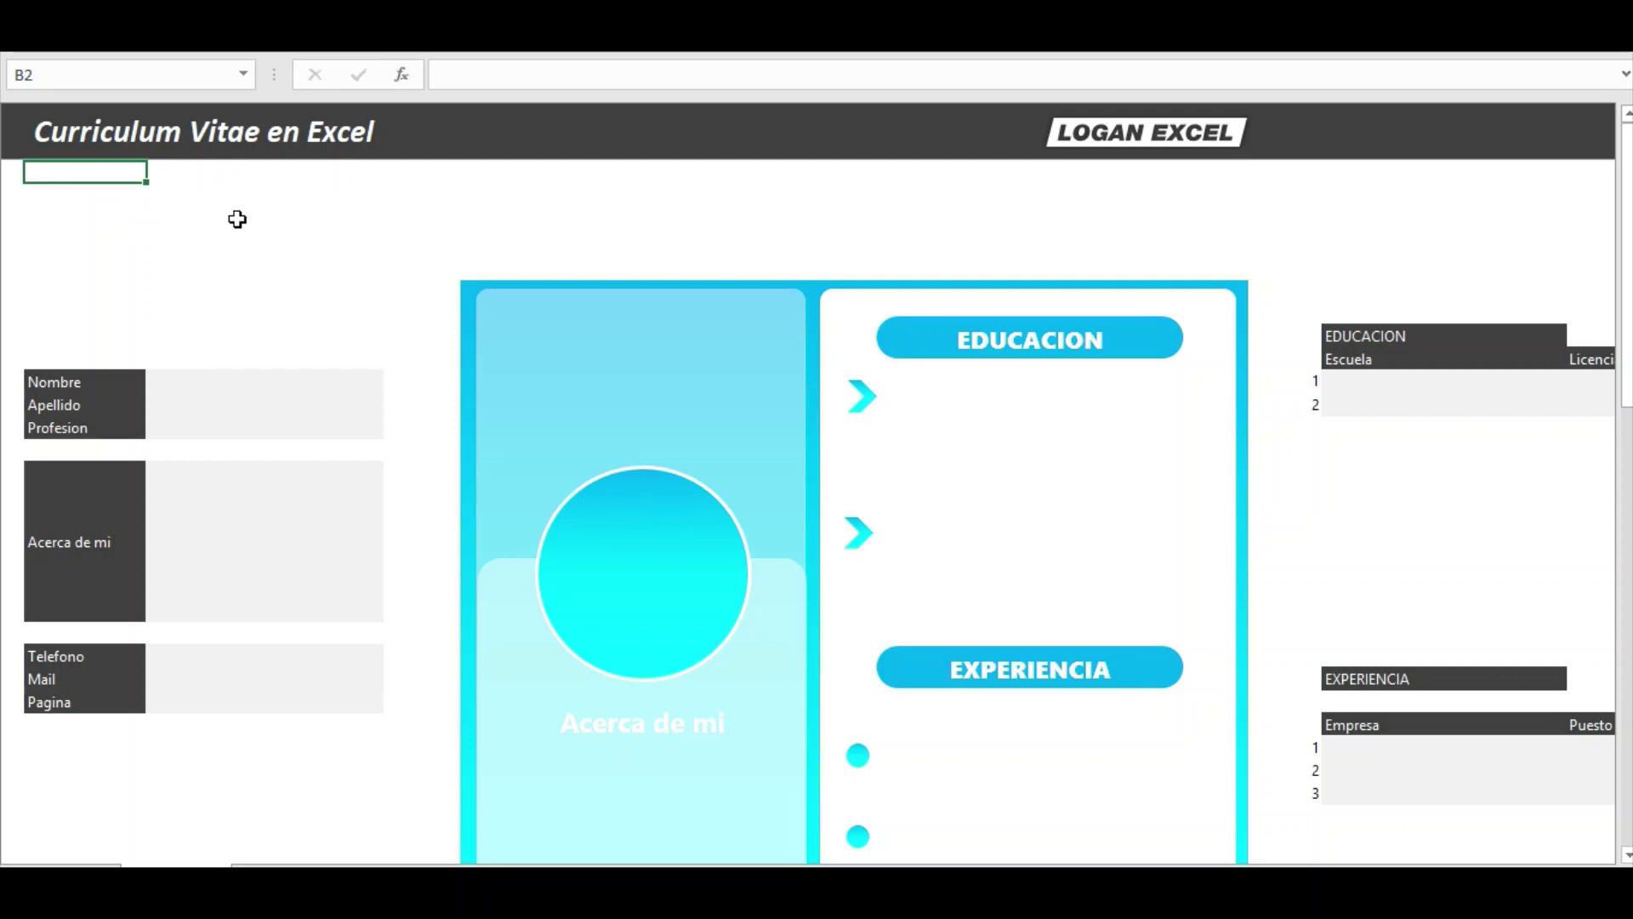
pyautogui.scroll(-1, 361, 259)
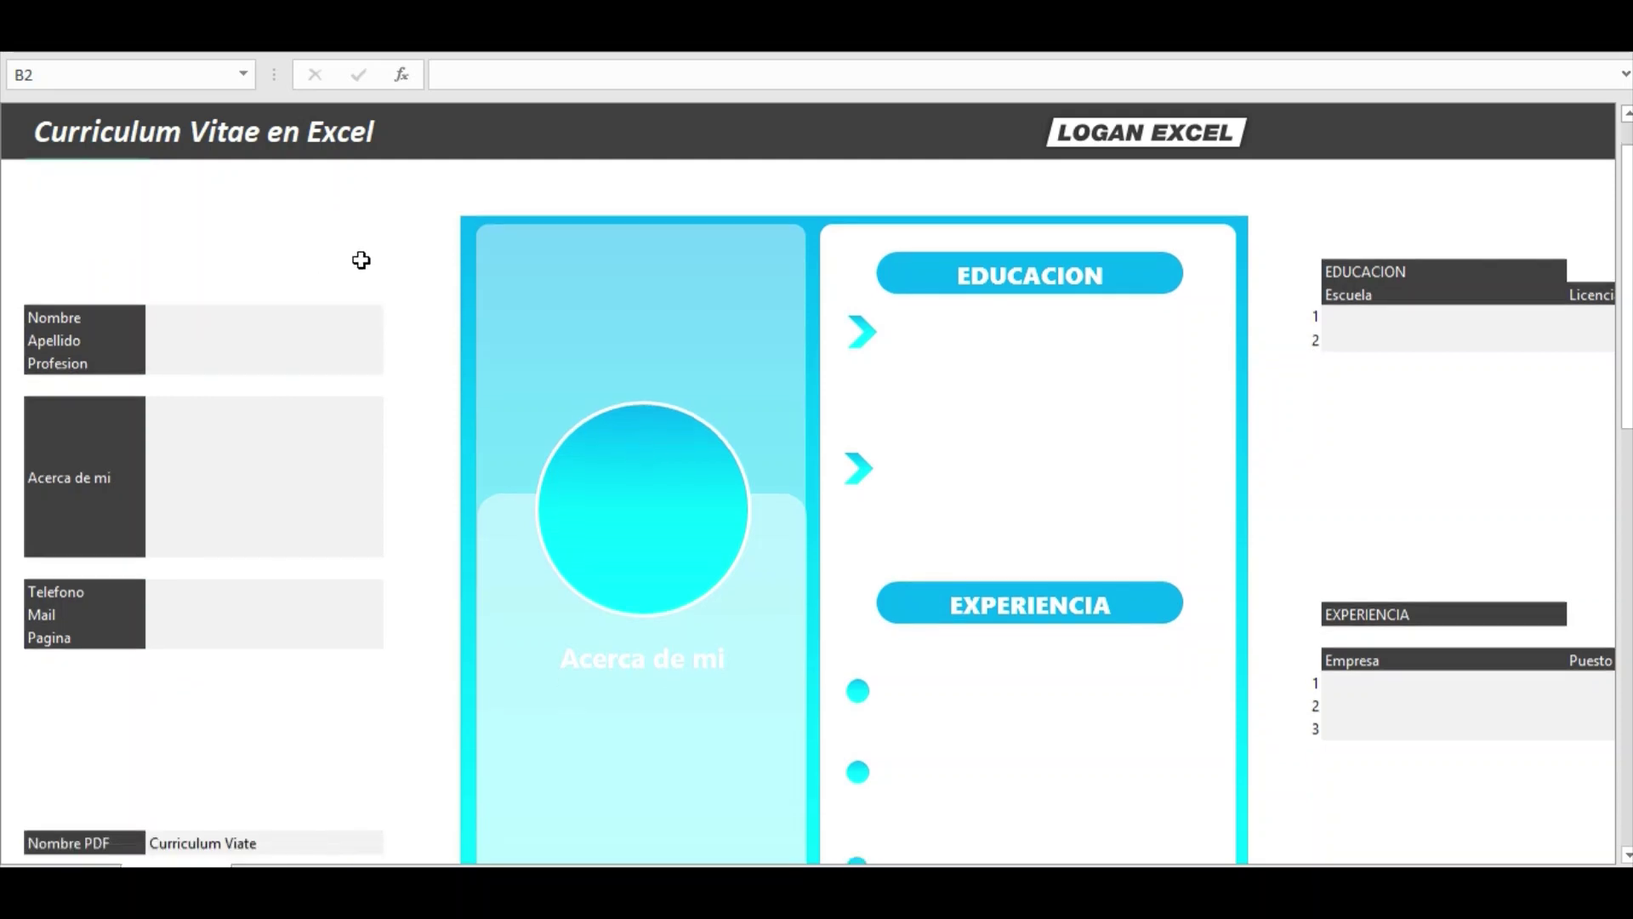
pyautogui.scroll(-1, 380, 263)
pyautogui.scroll(-2, 380, 263)
pyautogui.scroll(-2, 381, 263)
pyautogui.scroll(-2, 381, 263)
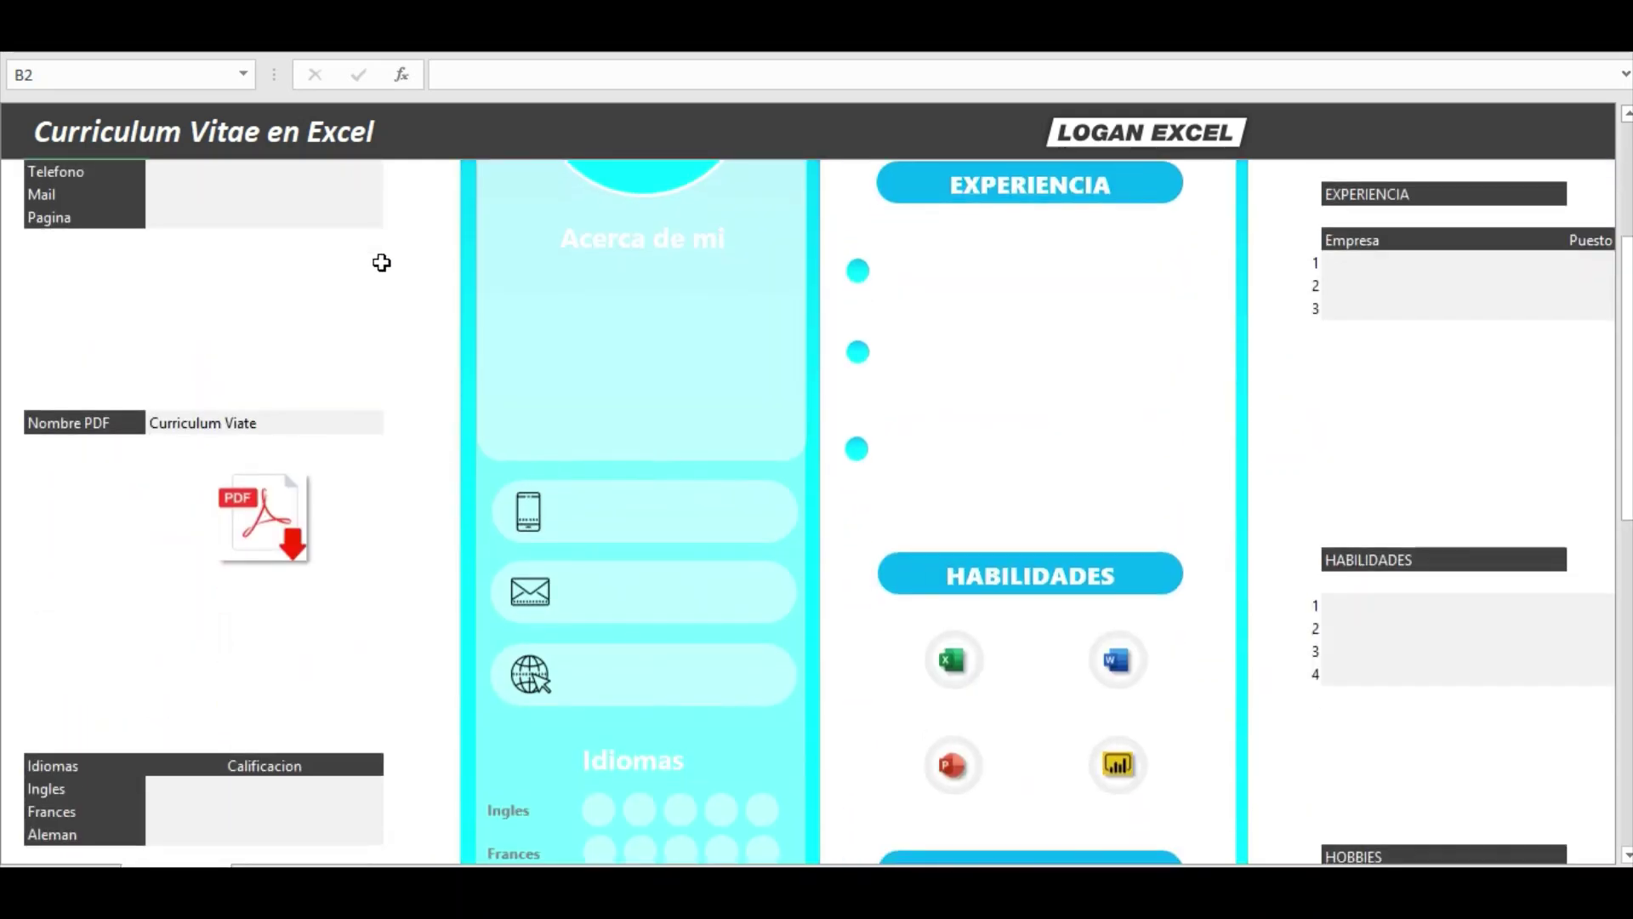
pyautogui.scroll(-1, 381, 263)
pyautogui.scroll(-1, 381, 264)
pyautogui.scroll(-1, 381, 266)
pyautogui.scroll(1, 381, 266)
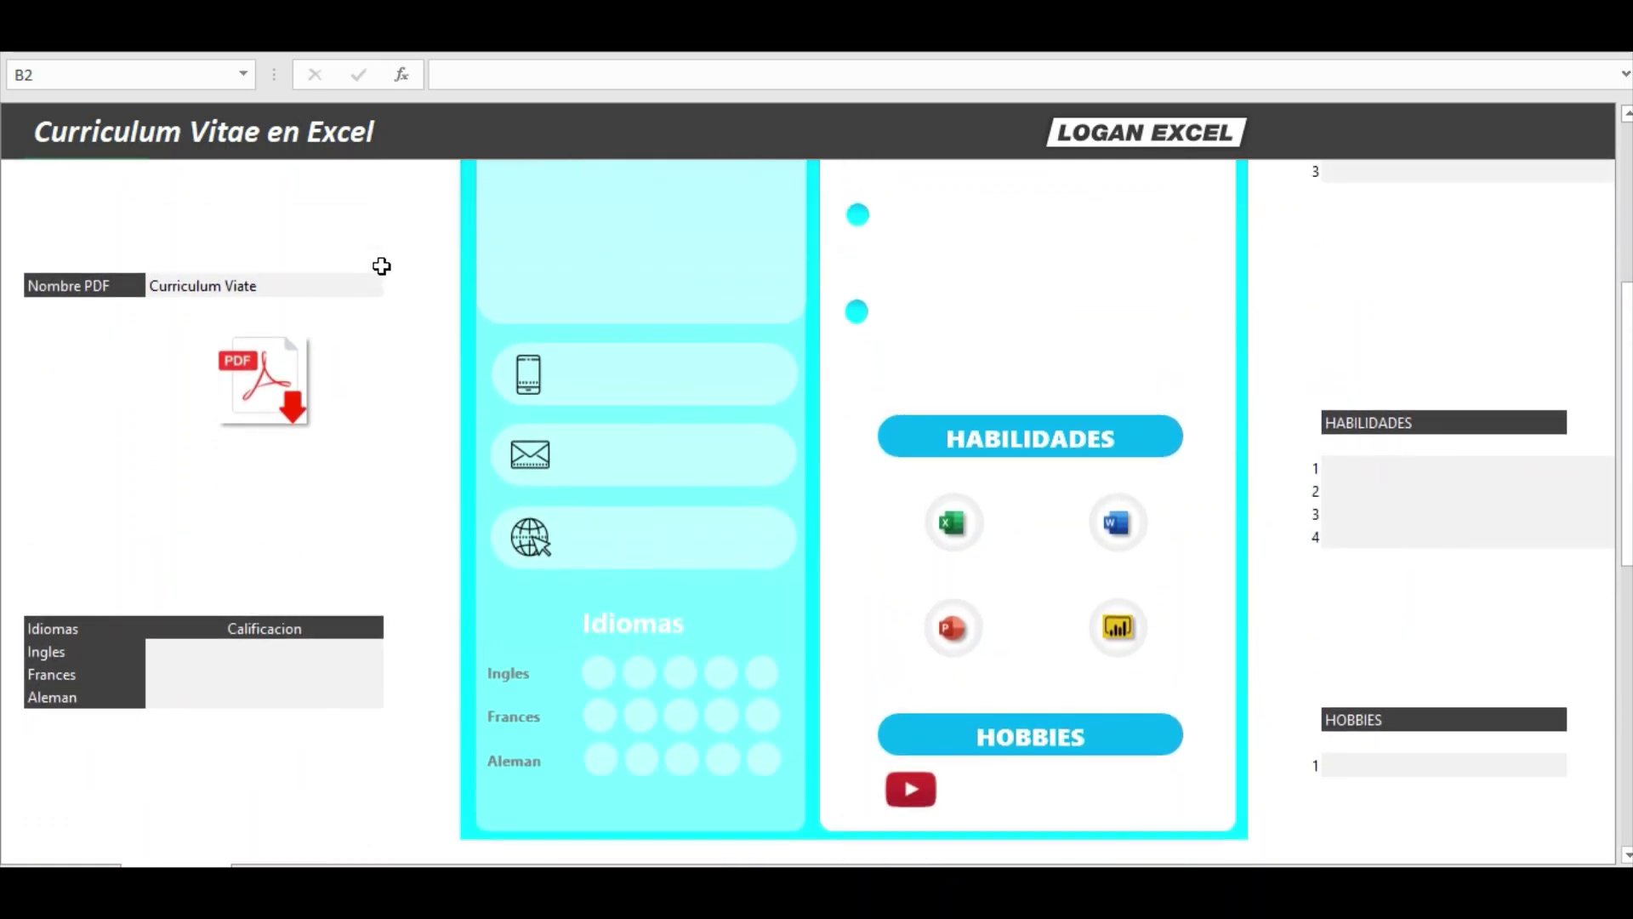
pyautogui.scroll(1, 381, 266)
pyautogui.scroll(2, 381, 266)
pyautogui.scroll(2, 381, 266)
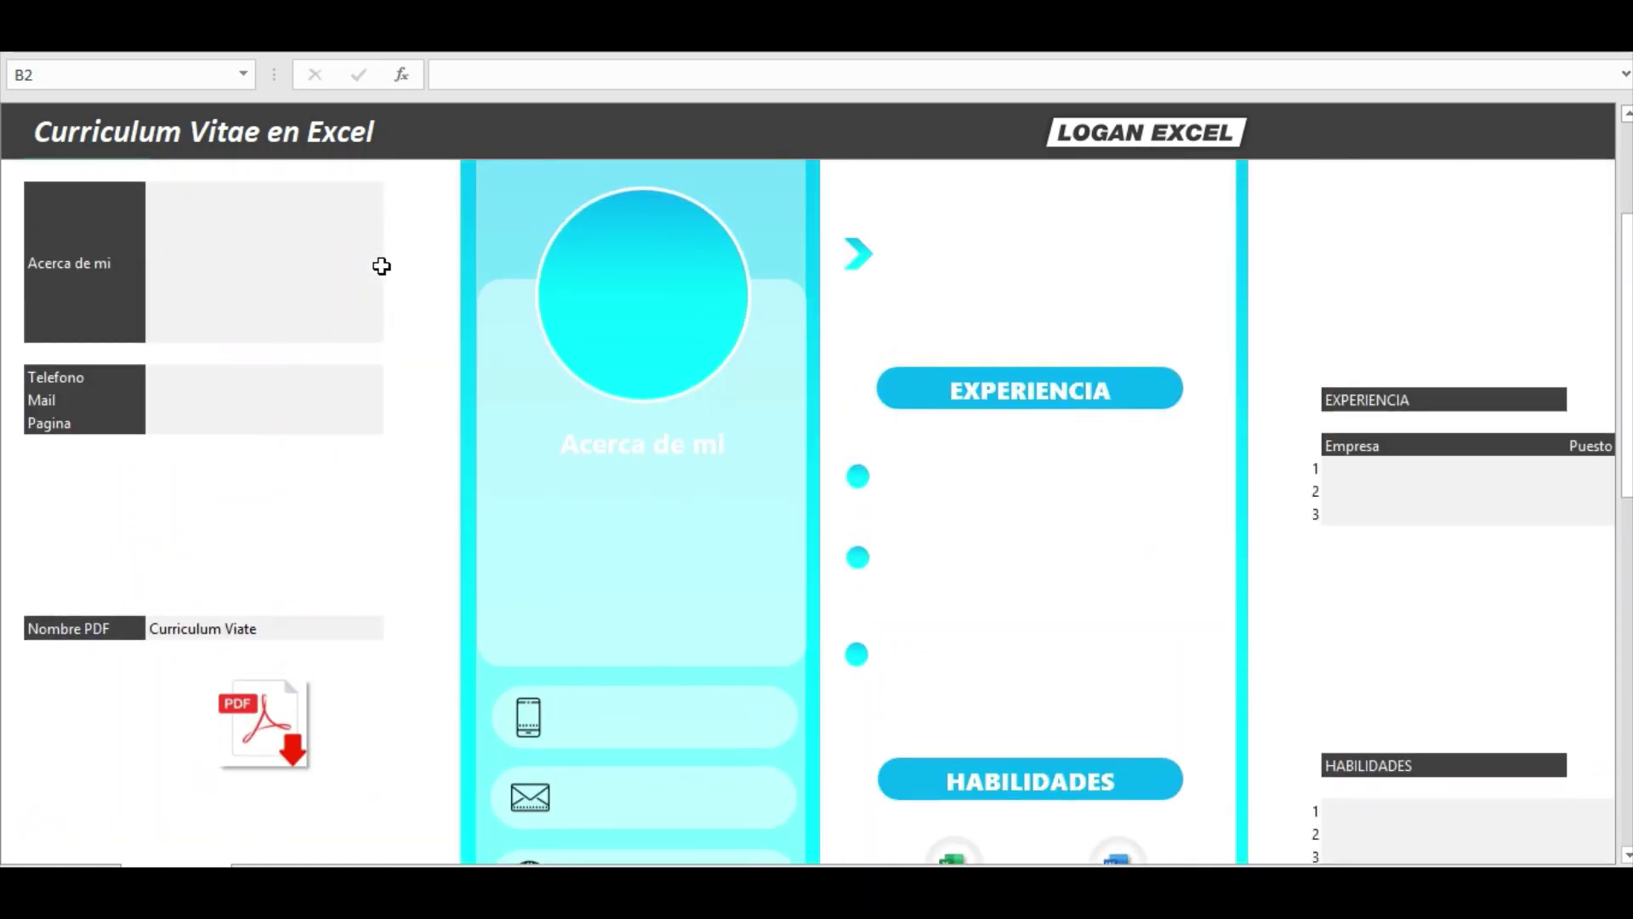
pyautogui.scroll(1, 381, 266)
pyautogui.scroll(2, 381, 266)
pyautogui.scroll(2, 382, 267)
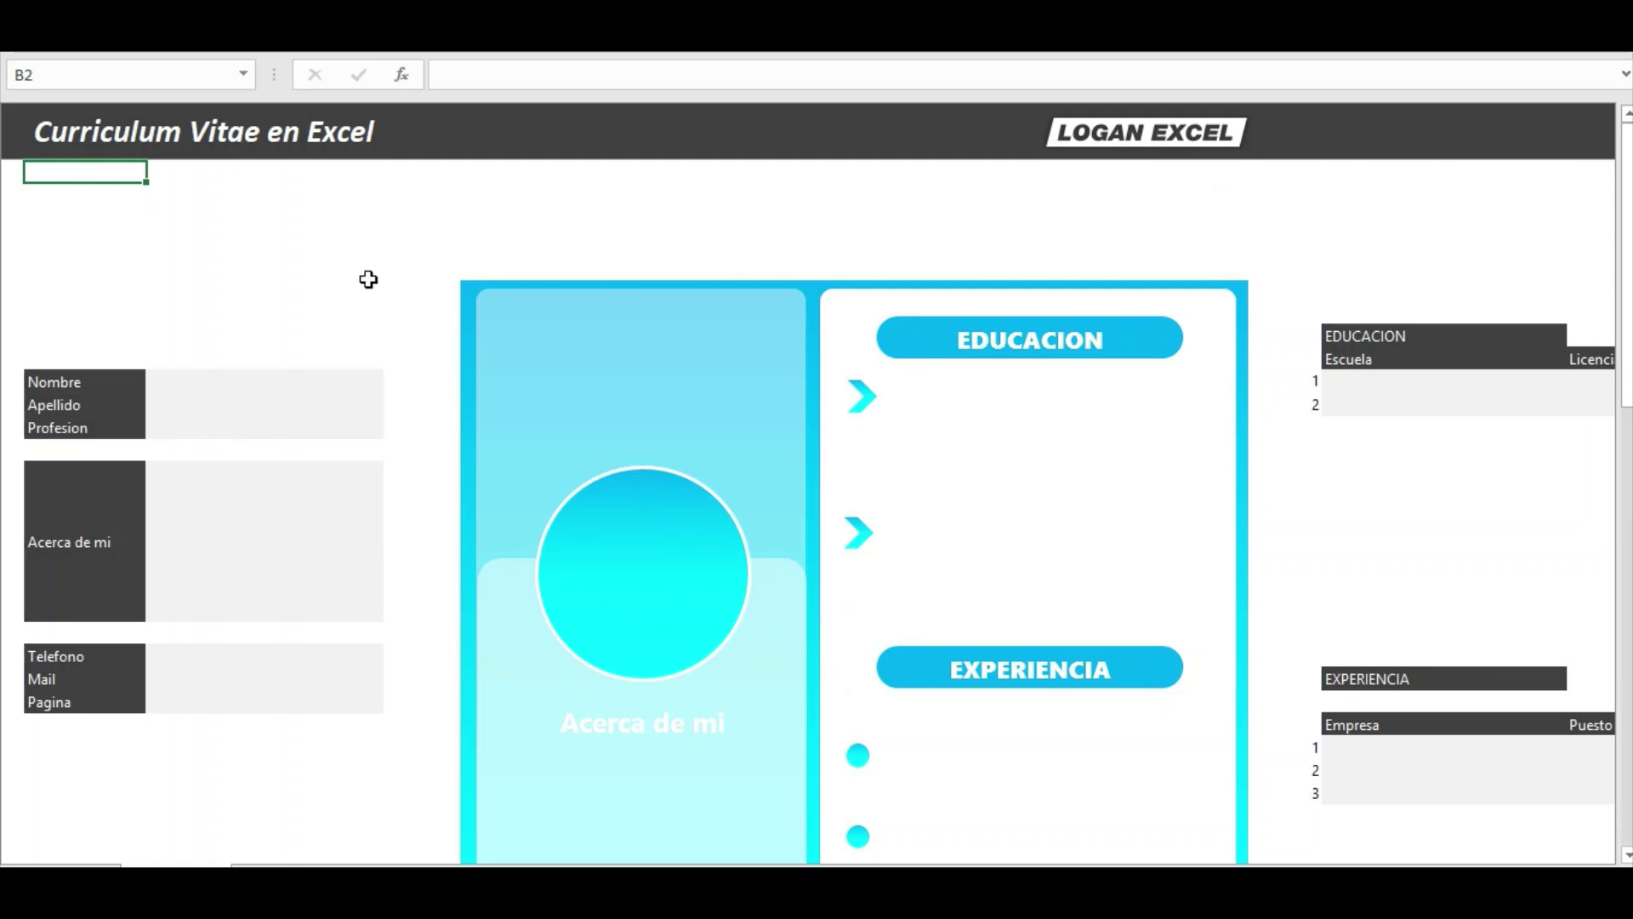
pyautogui.click(371, 279)
pyautogui.scroll(-1, 376, 278)
pyautogui.click(328, 303)
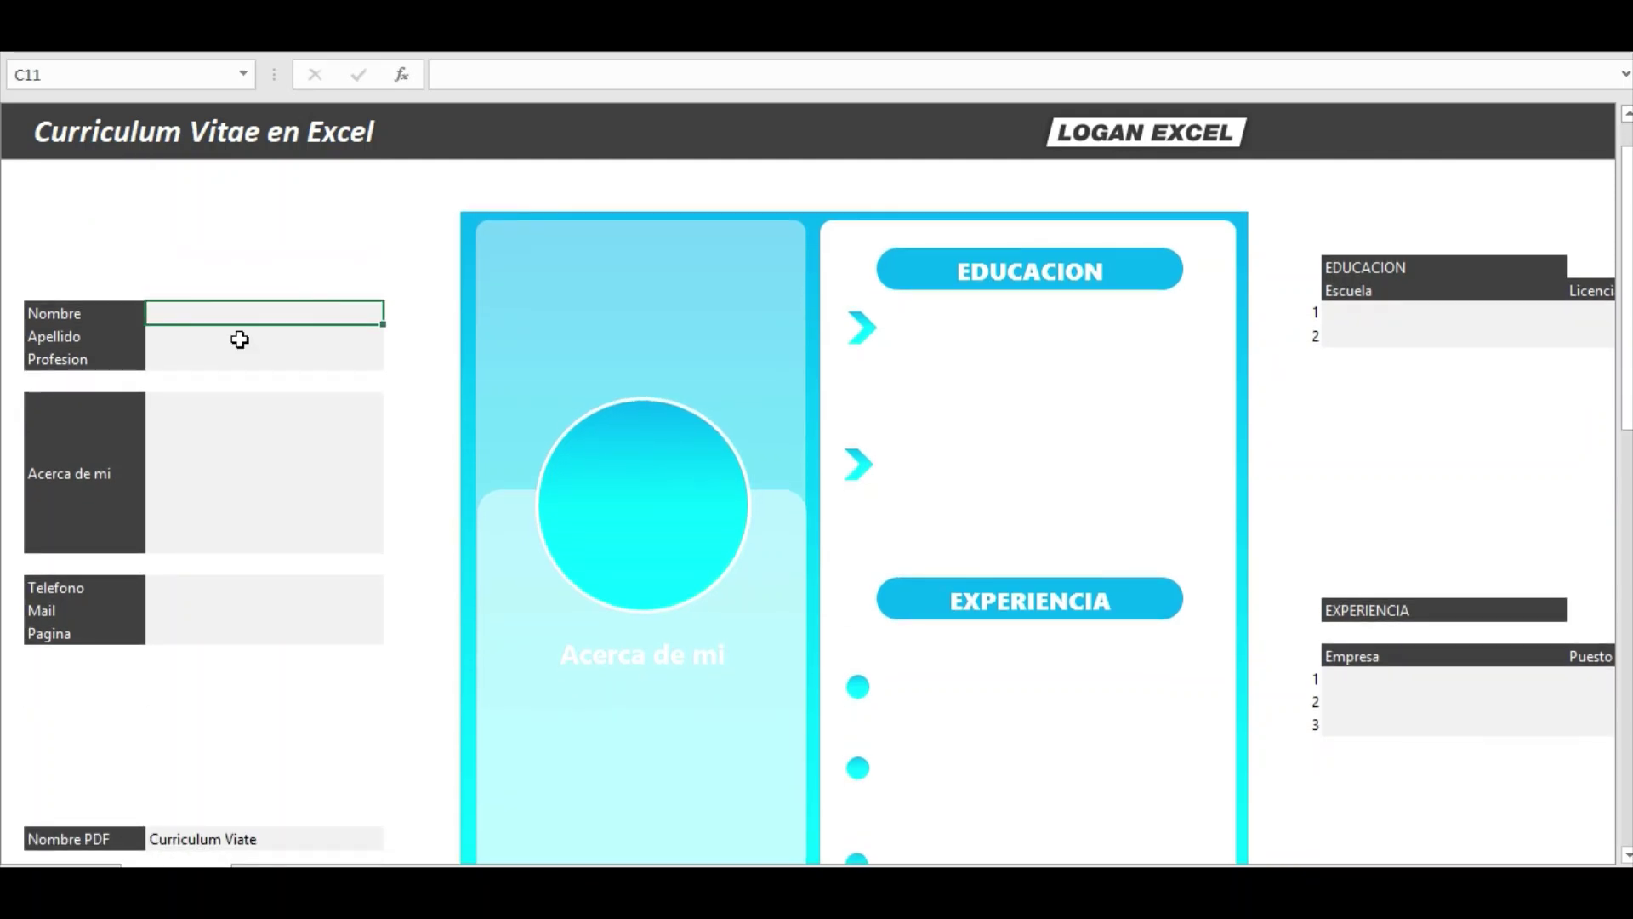
pyautogui.click(246, 339)
pyautogui.click(264, 314)
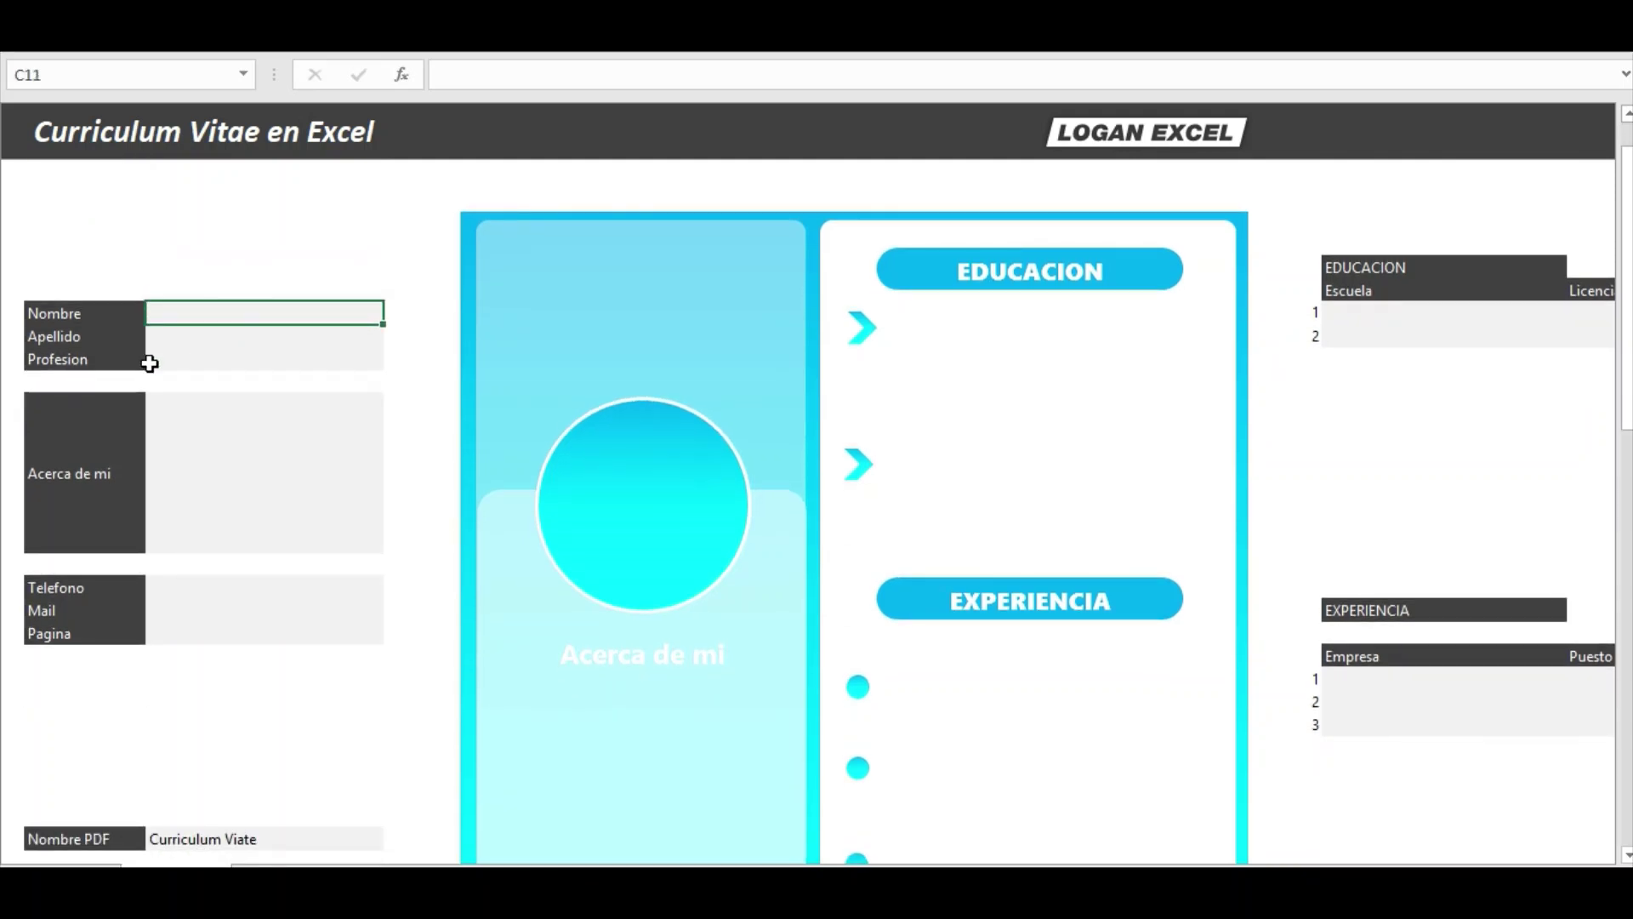
pyautogui.click(244, 361)
pyautogui.click(266, 328)
pyautogui.click(289, 416)
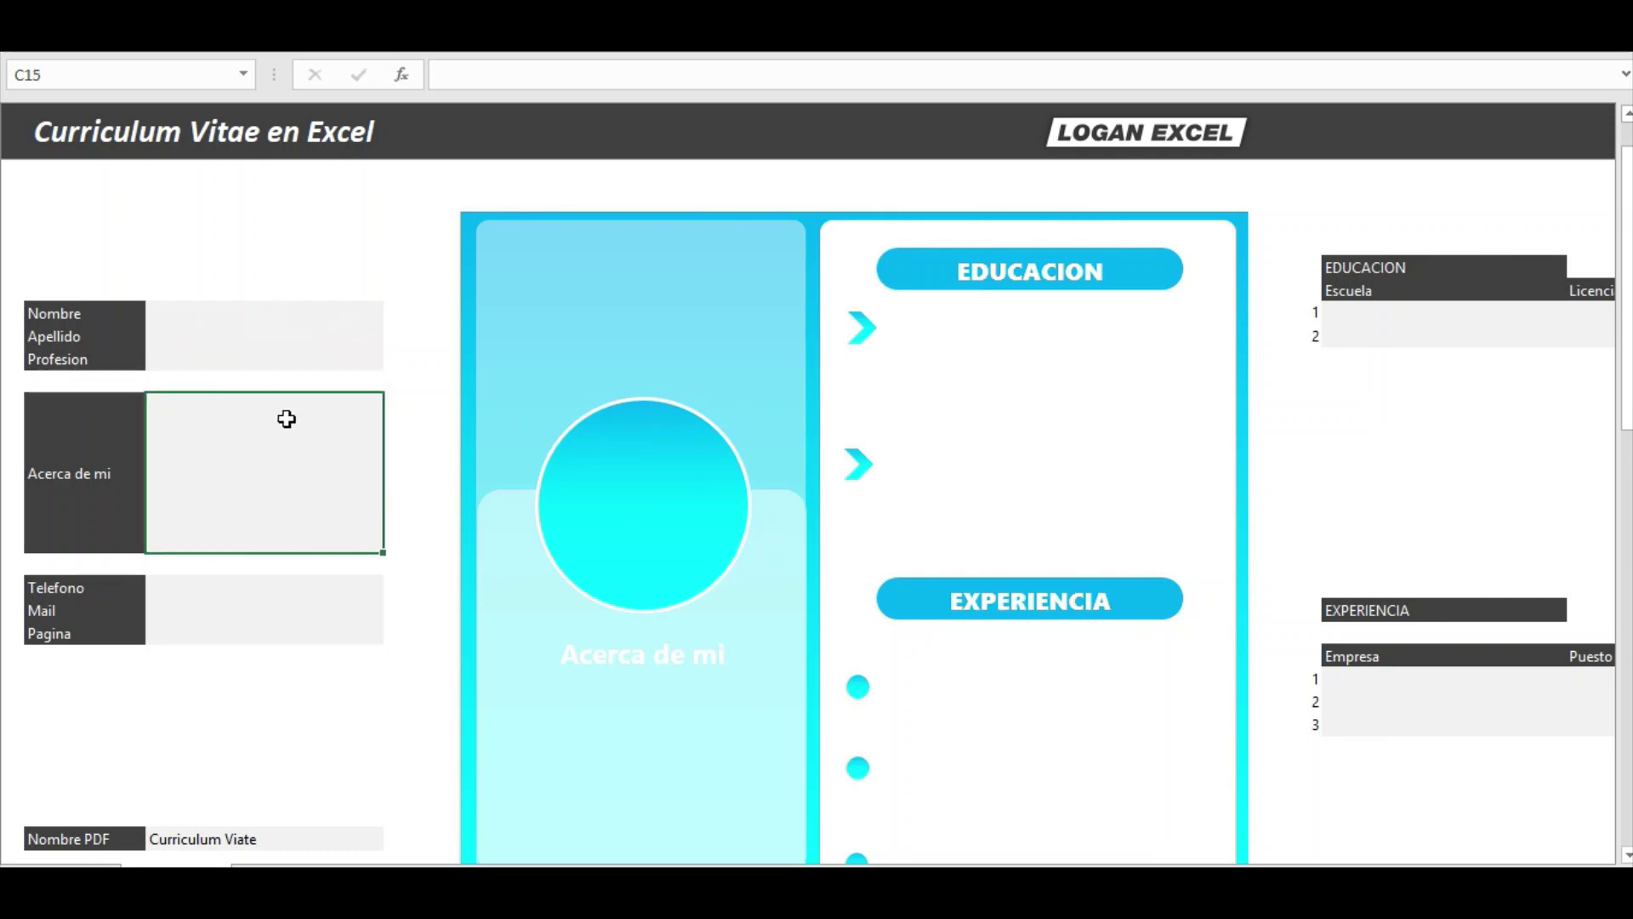
pyautogui.click(263, 600)
pyautogui.scroll(-3, 284, 511)
pyautogui.click(295, 626)
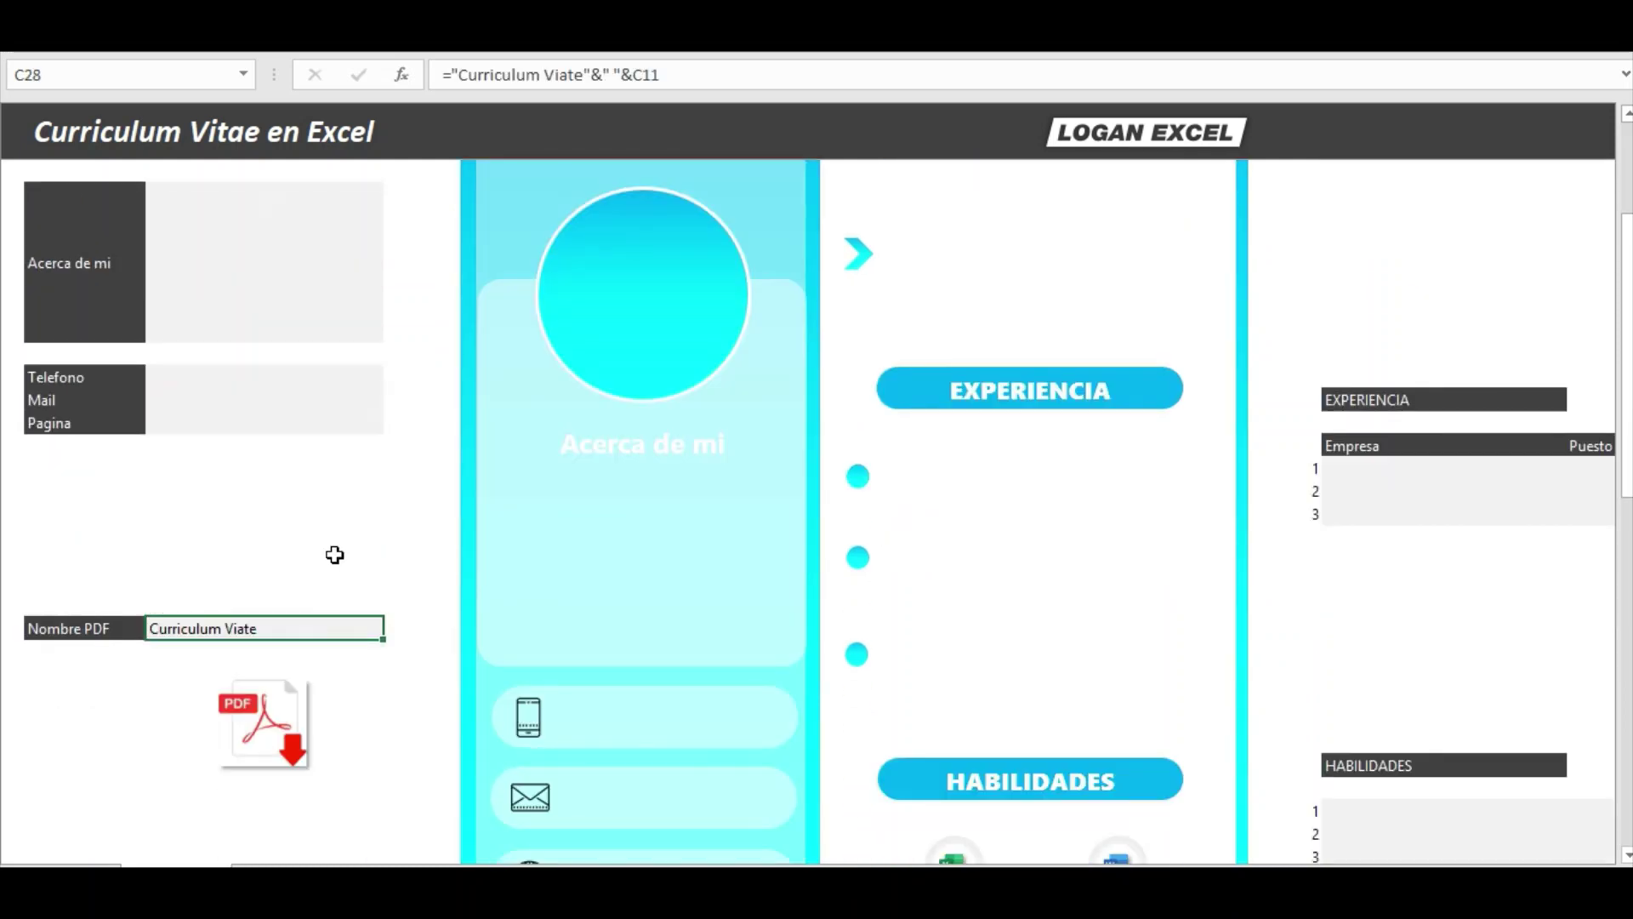
pyautogui.scroll(-5, 332, 536)
pyautogui.click(306, 652)
pyautogui.click(320, 697)
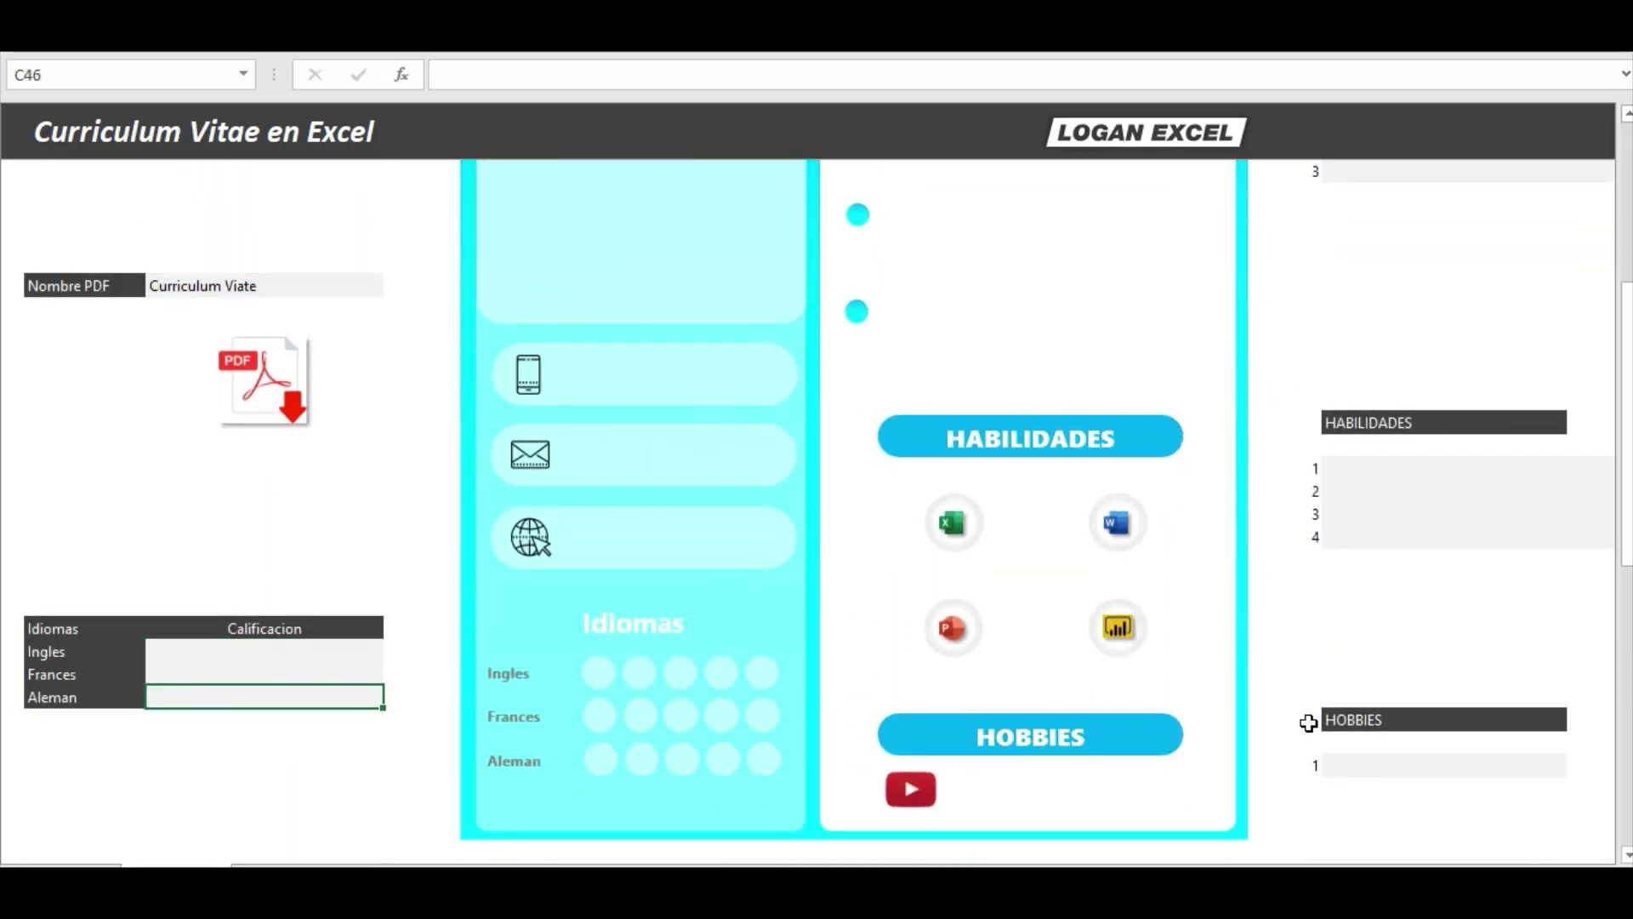
pyautogui.click(1499, 769)
pyautogui.scroll(2, 1446, 672)
pyautogui.scroll(4, 1318, 561)
pyautogui.scroll(3, 850, 548)
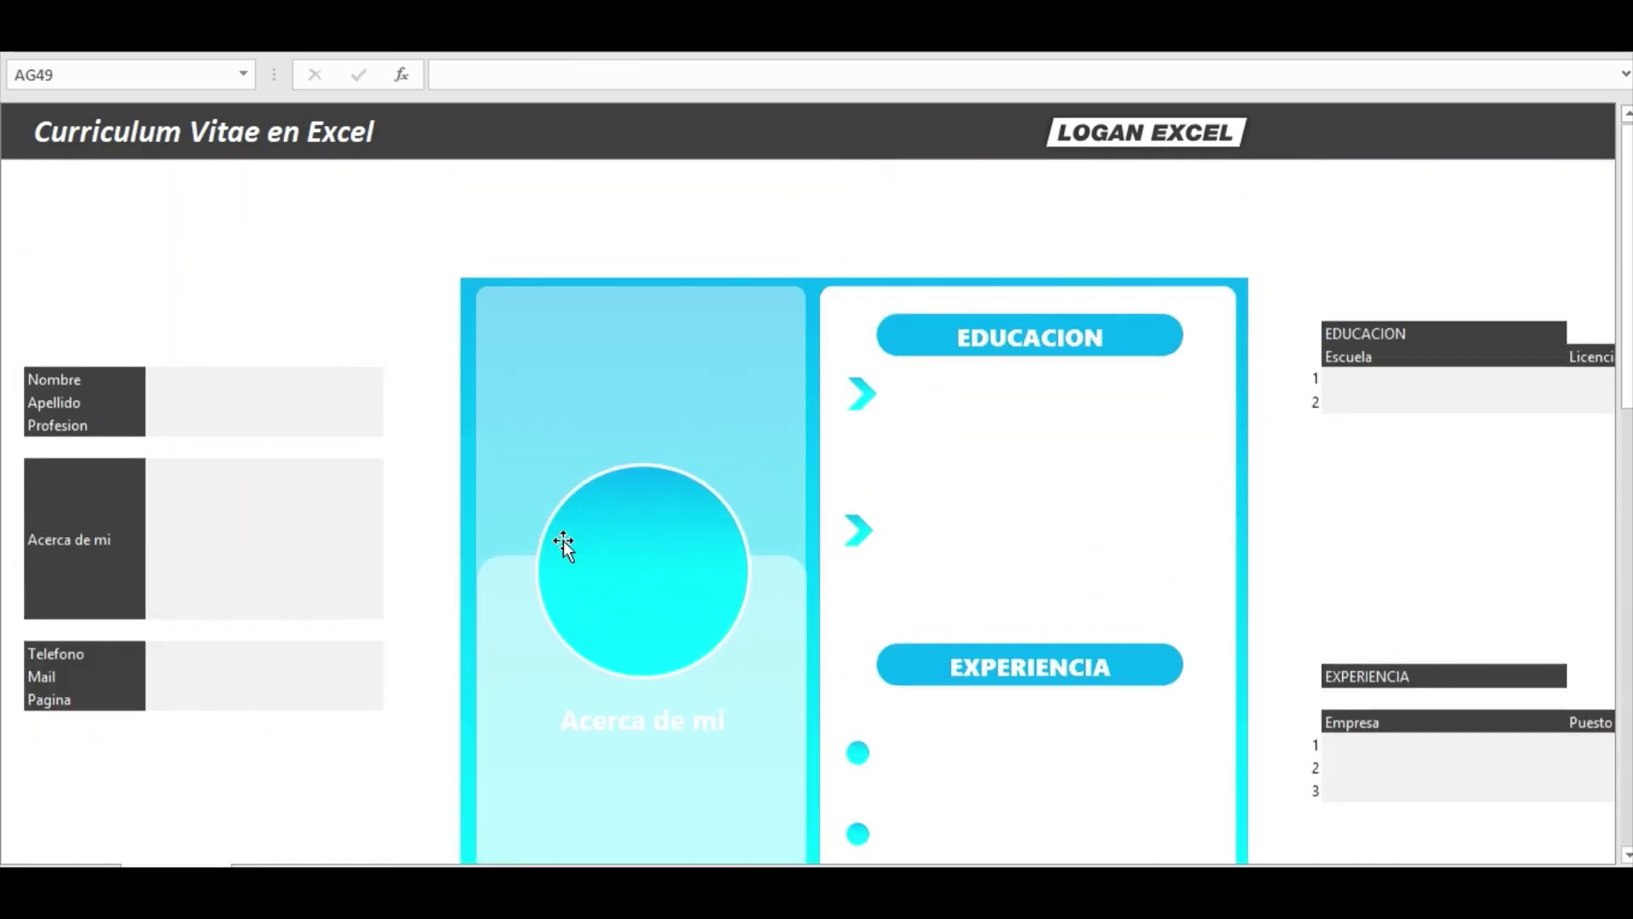
pyautogui.click(1393, 385)
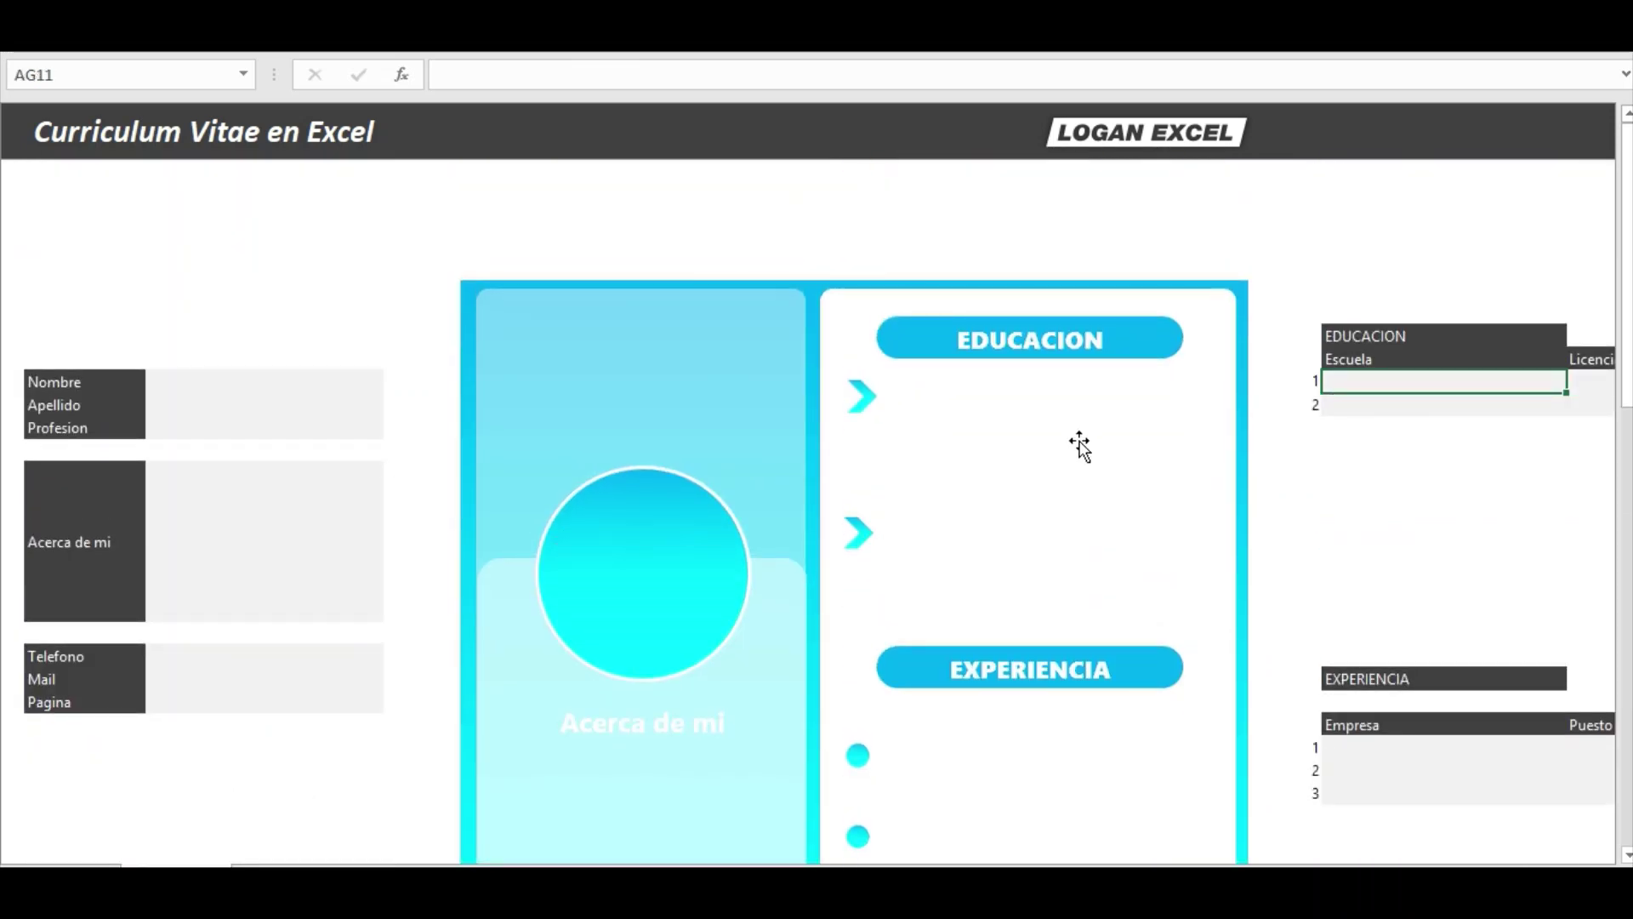
pyautogui.click(1421, 411)
pyautogui.moveTo(176, 865); pyautogui.dragTo(176, 865)
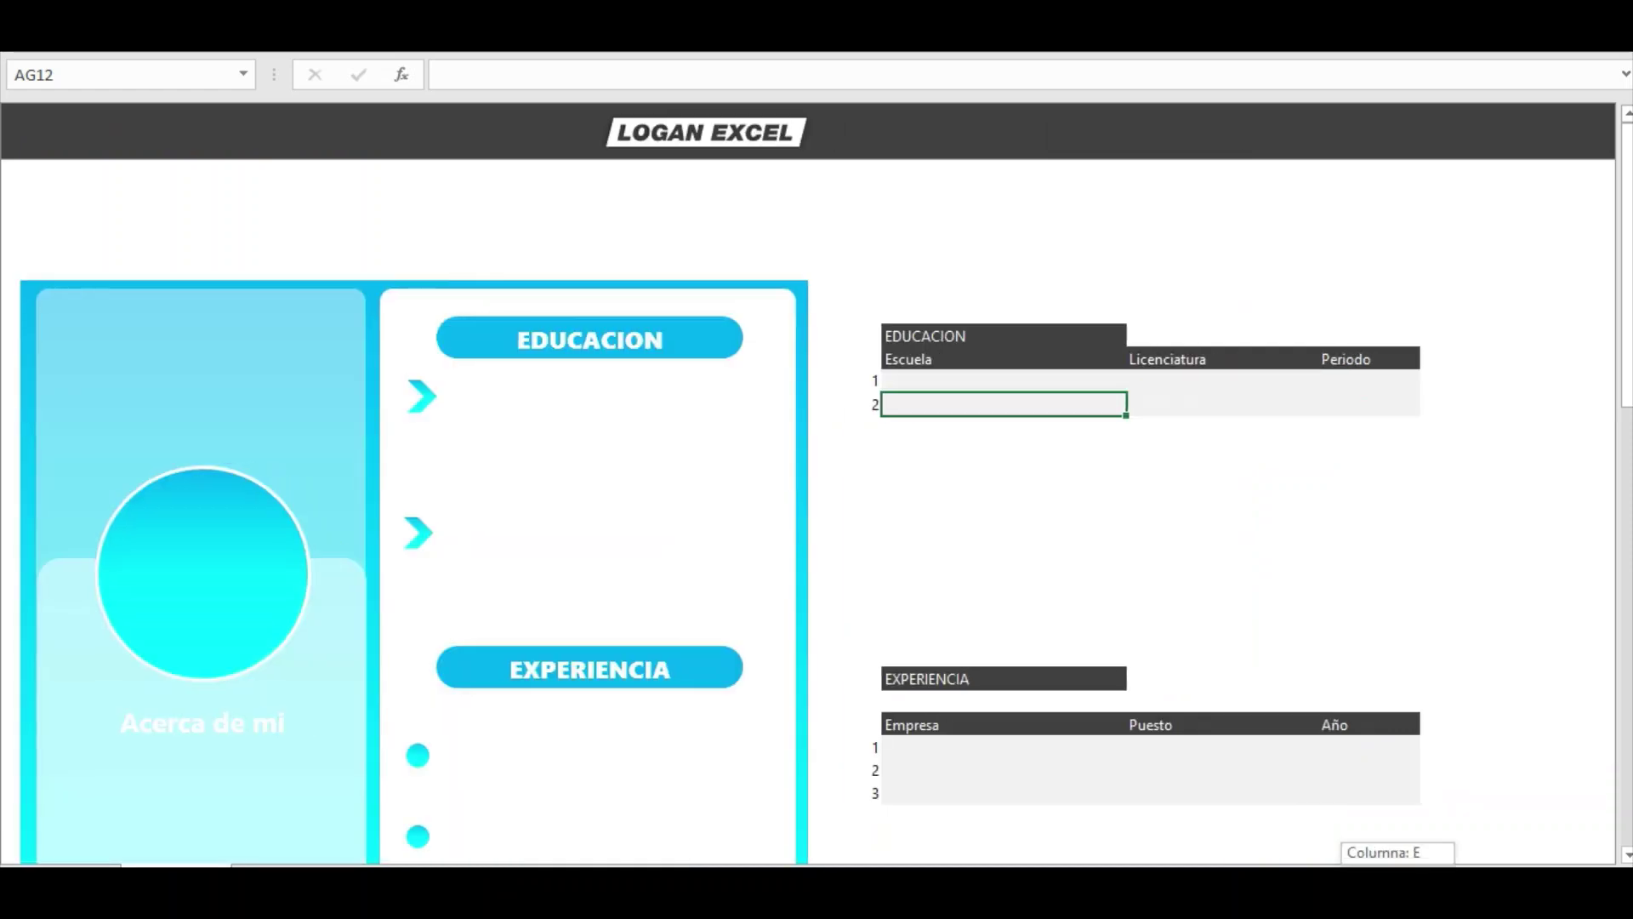
pyautogui.scroll(-1, 877, 536)
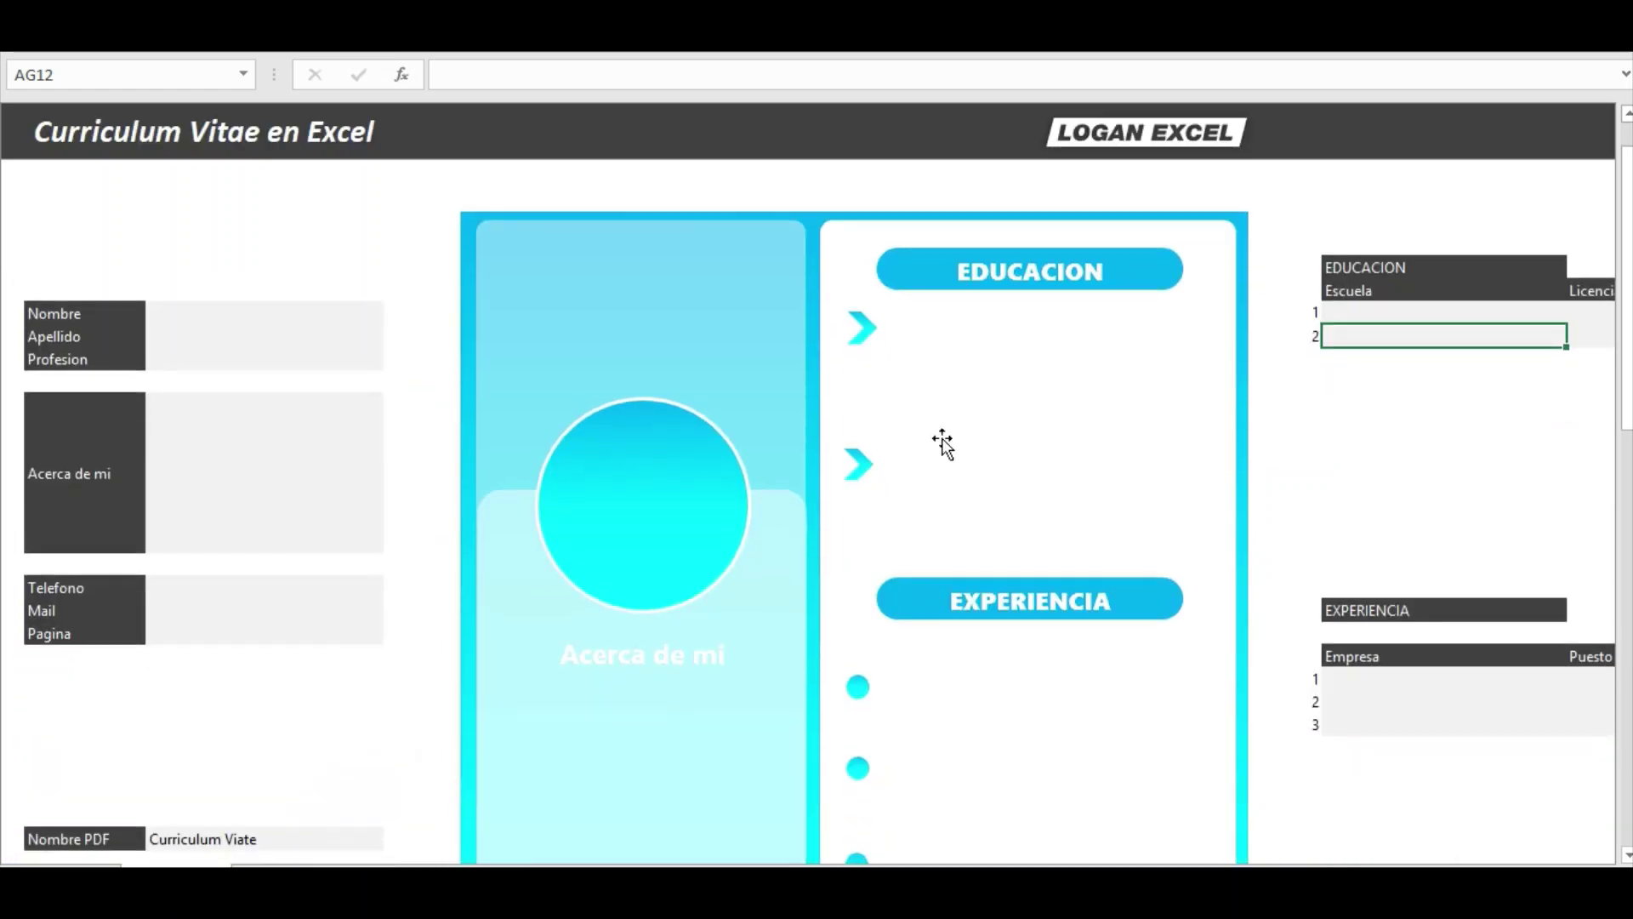
pyautogui.scroll(-1, 705, 558)
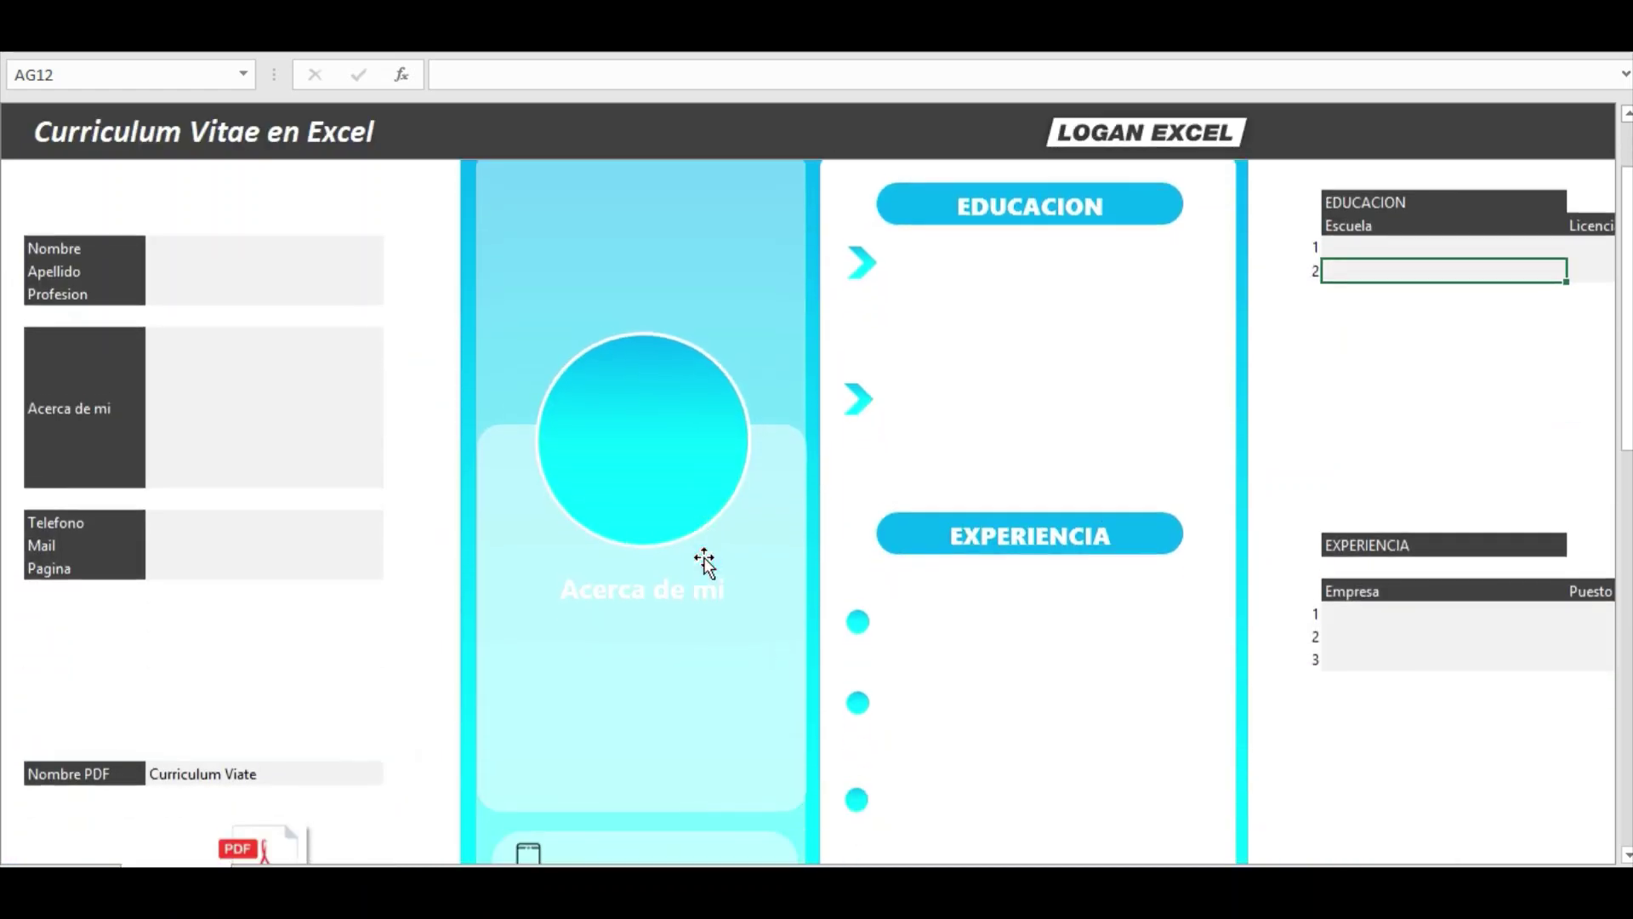
pyautogui.scroll(-1, 752, 558)
pyautogui.scroll(-1, 850, 561)
pyautogui.scroll(-3, 848, 559)
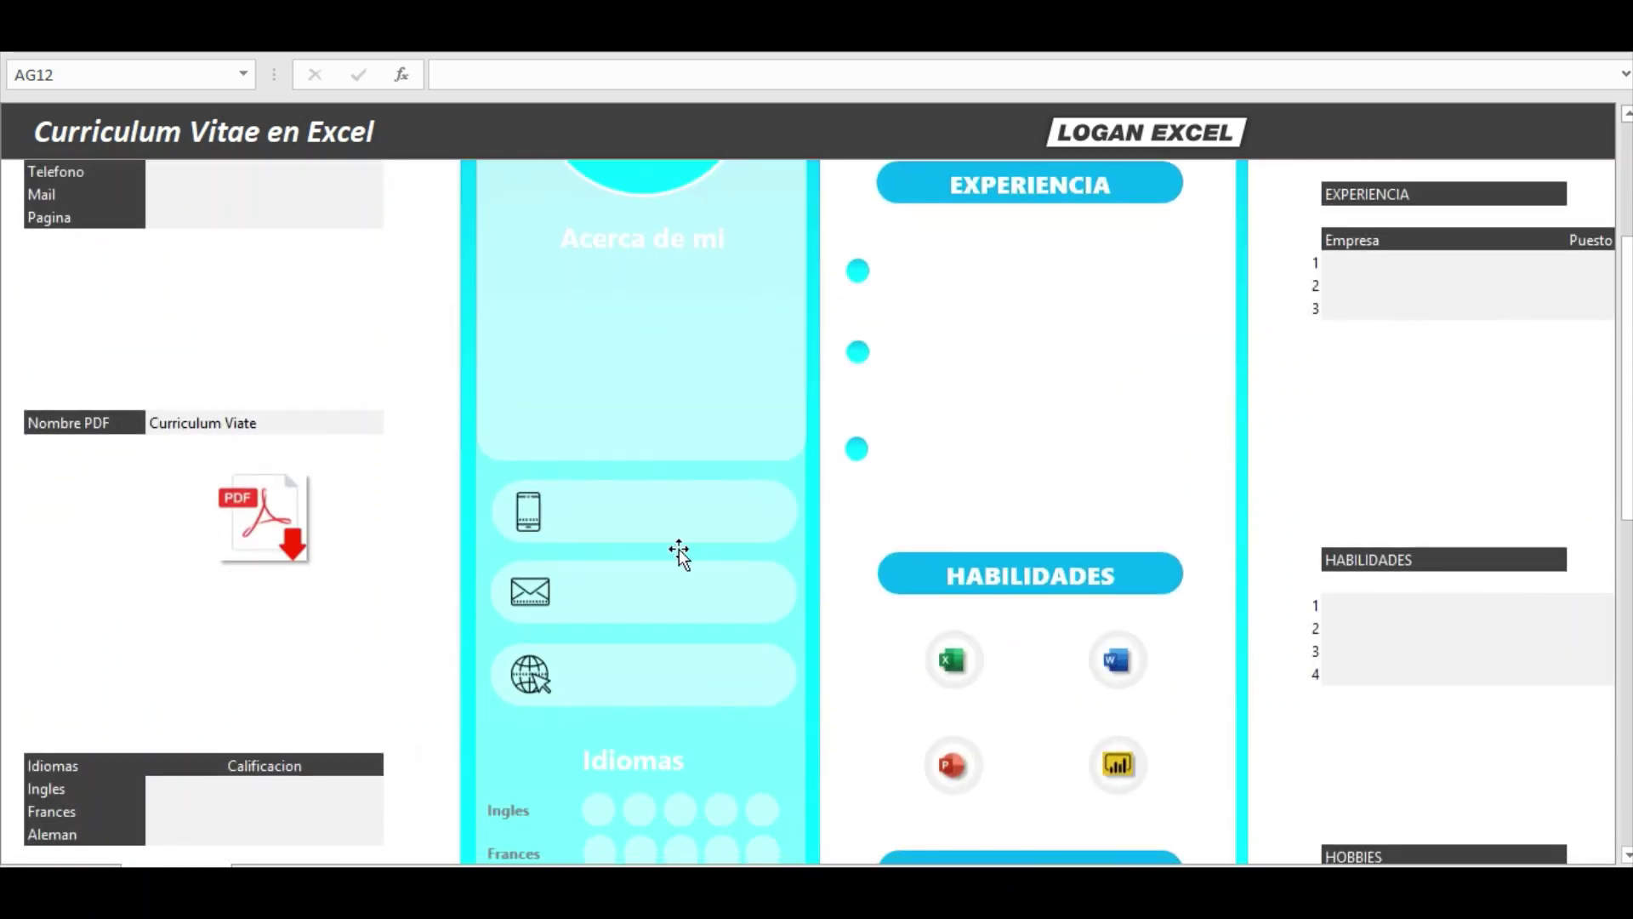
pyautogui.scroll(-1, 715, 558)
pyautogui.scroll(-1, 753, 561)
pyautogui.scroll(1, 753, 558)
pyautogui.scroll(4, 753, 558)
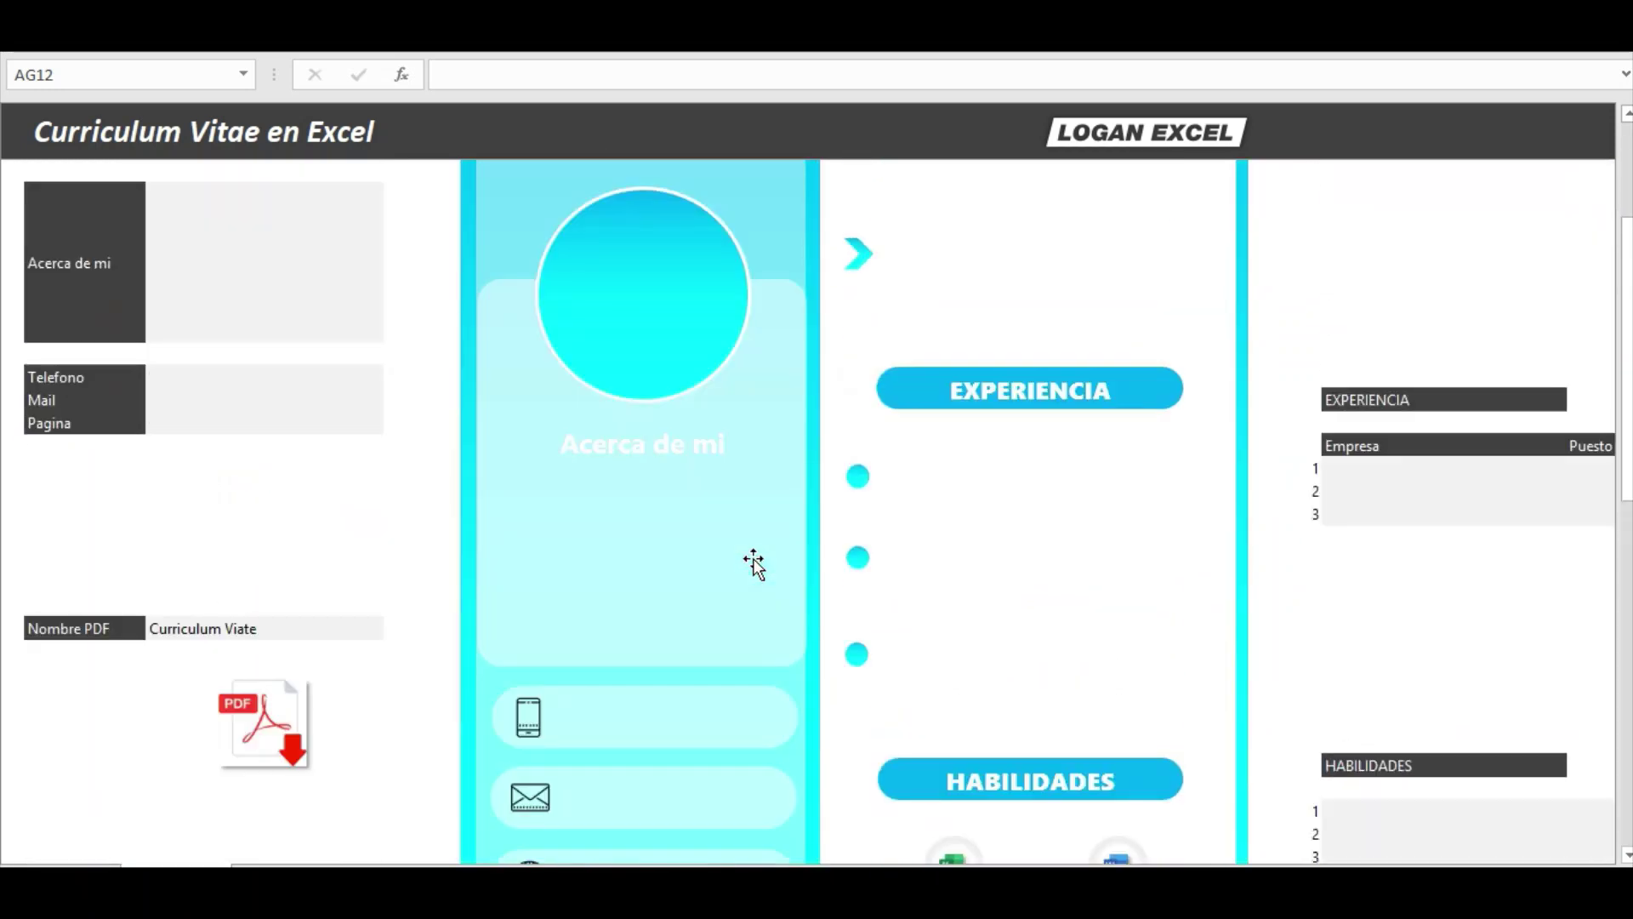
pyautogui.scroll(1, 755, 562)
pyautogui.scroll(1, 741, 558)
pyautogui.scroll(2, 735, 557)
pyautogui.scroll(1, 682, 535)
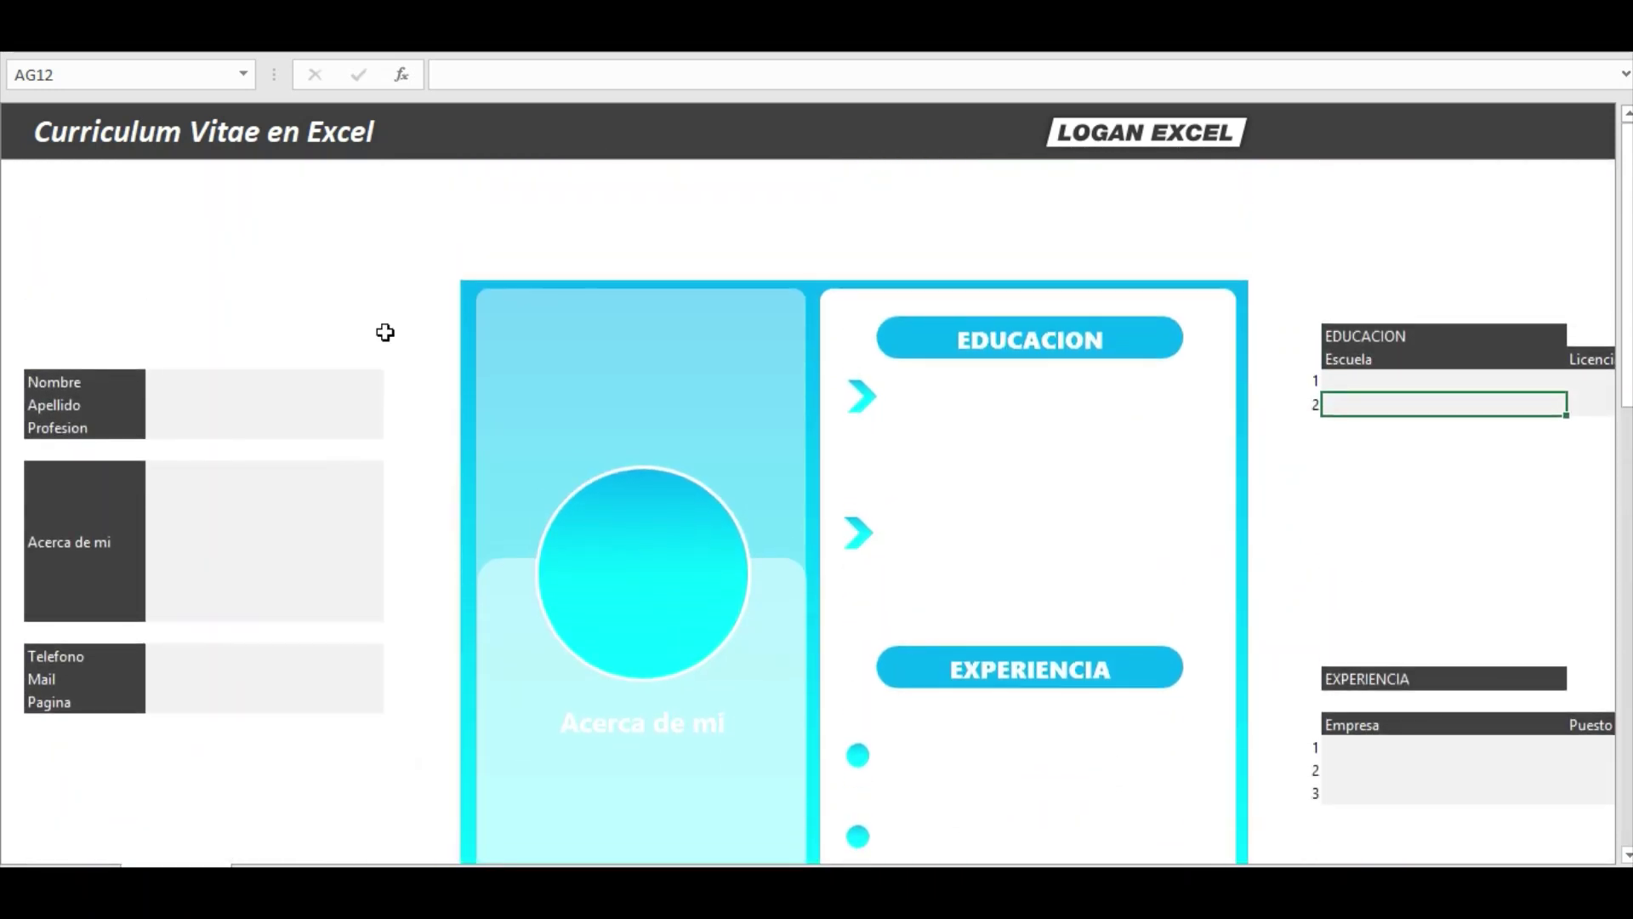
pyautogui.click(375, 317)
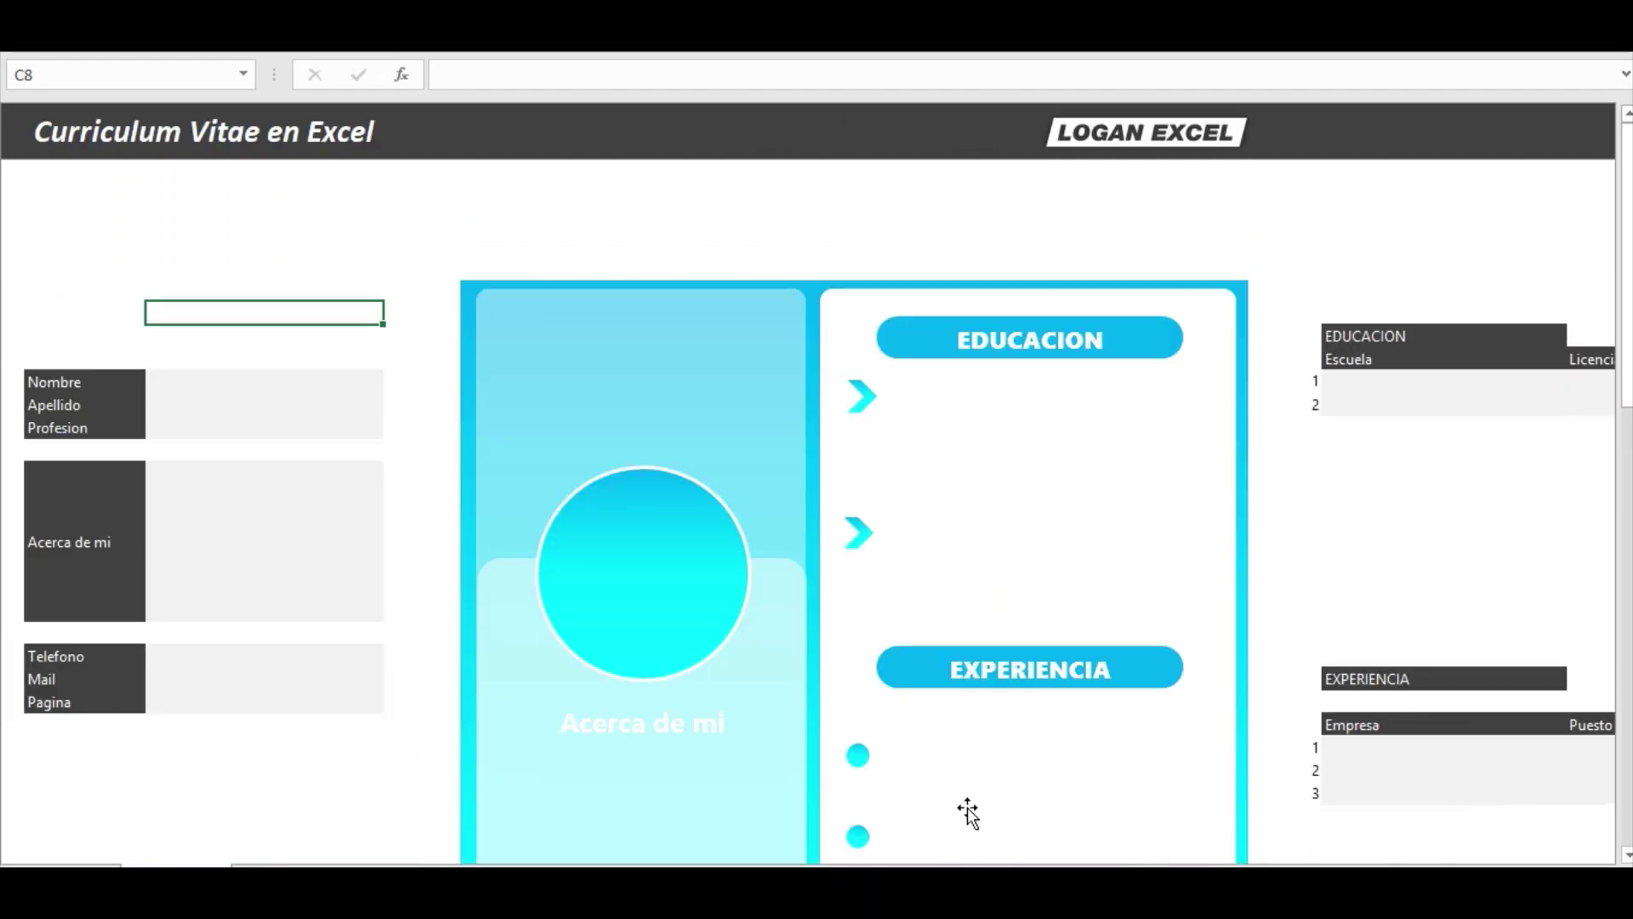
pyautogui.click(226, 381)
pyautogui.click(244, 547)
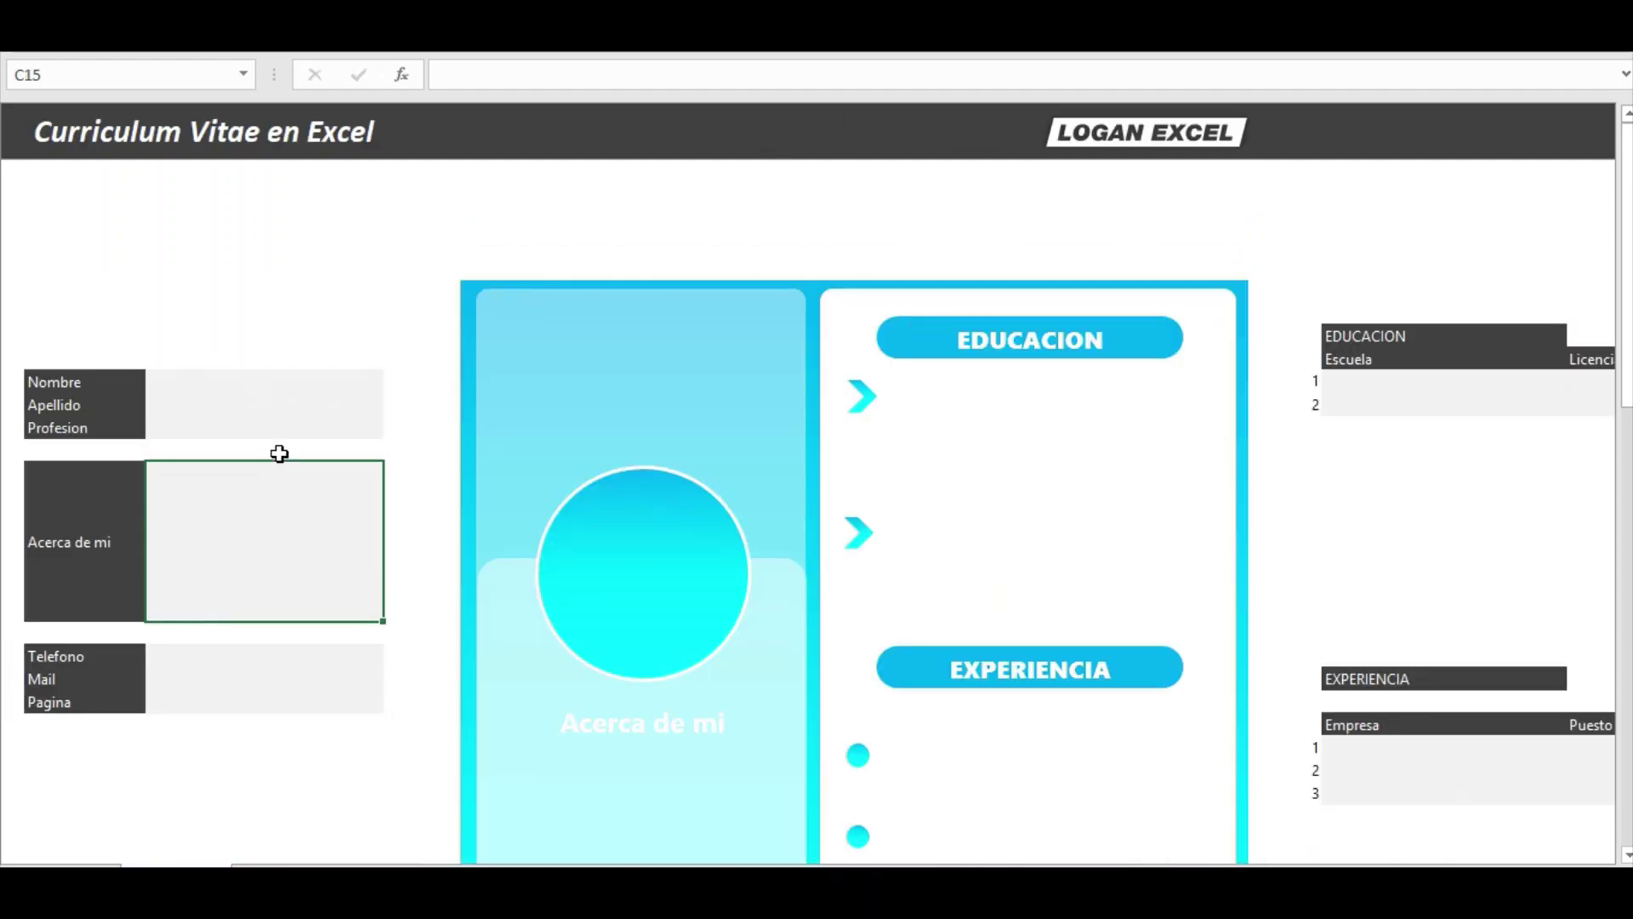
pyautogui.click(340, 383)
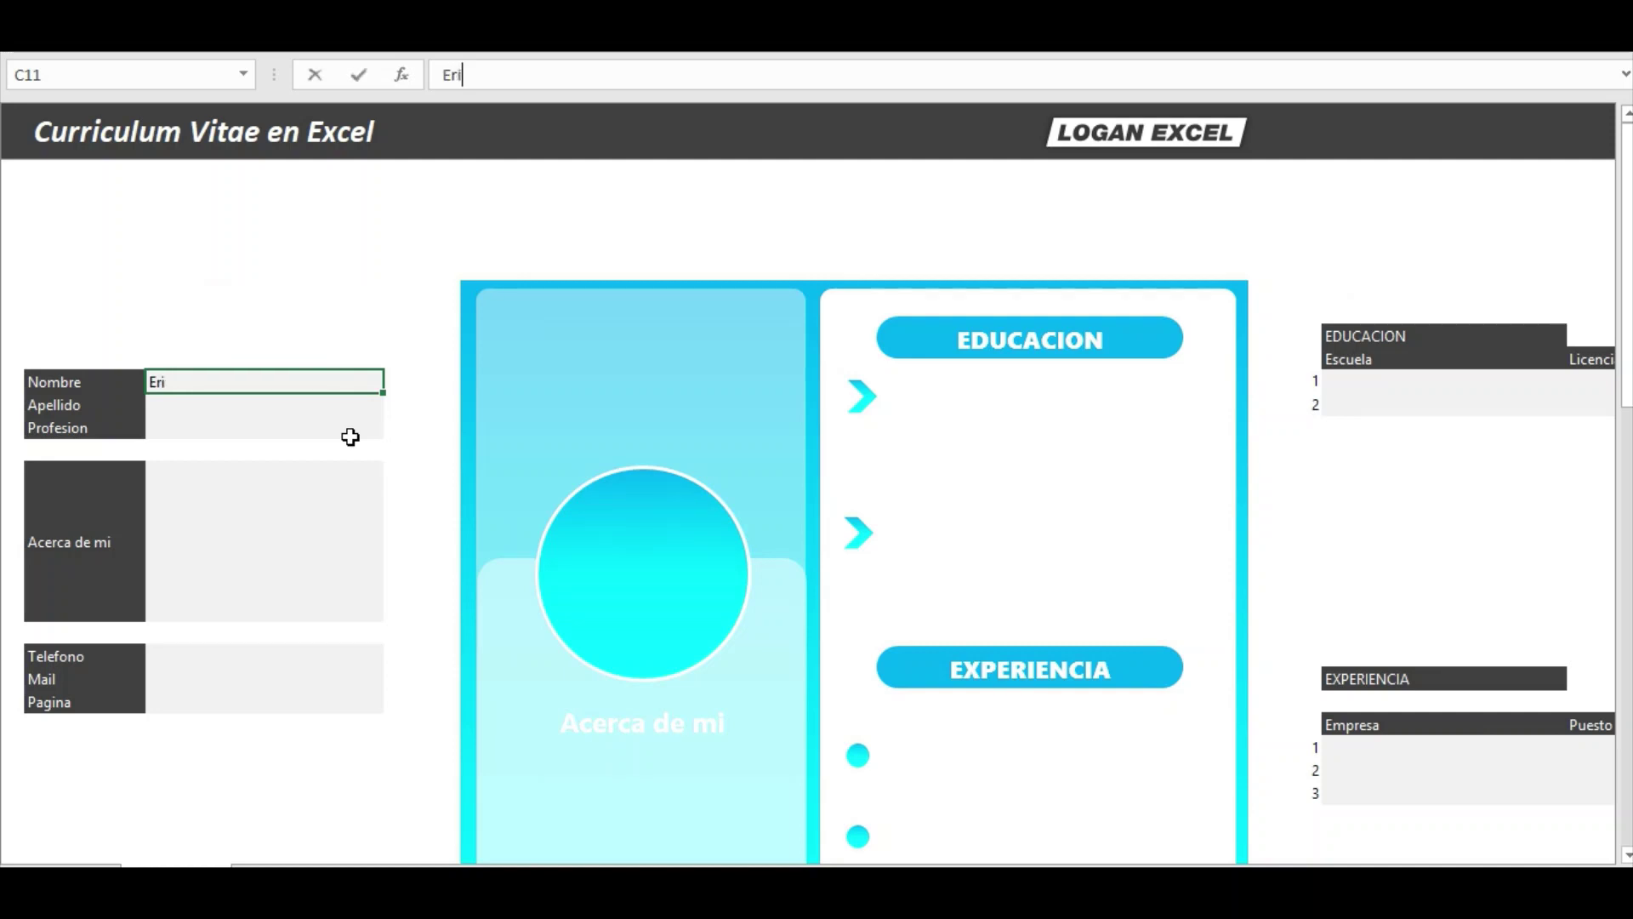
# Step: Enter the first name, surname and the profession Contador in C11–C13
pyautogui.press('Return')
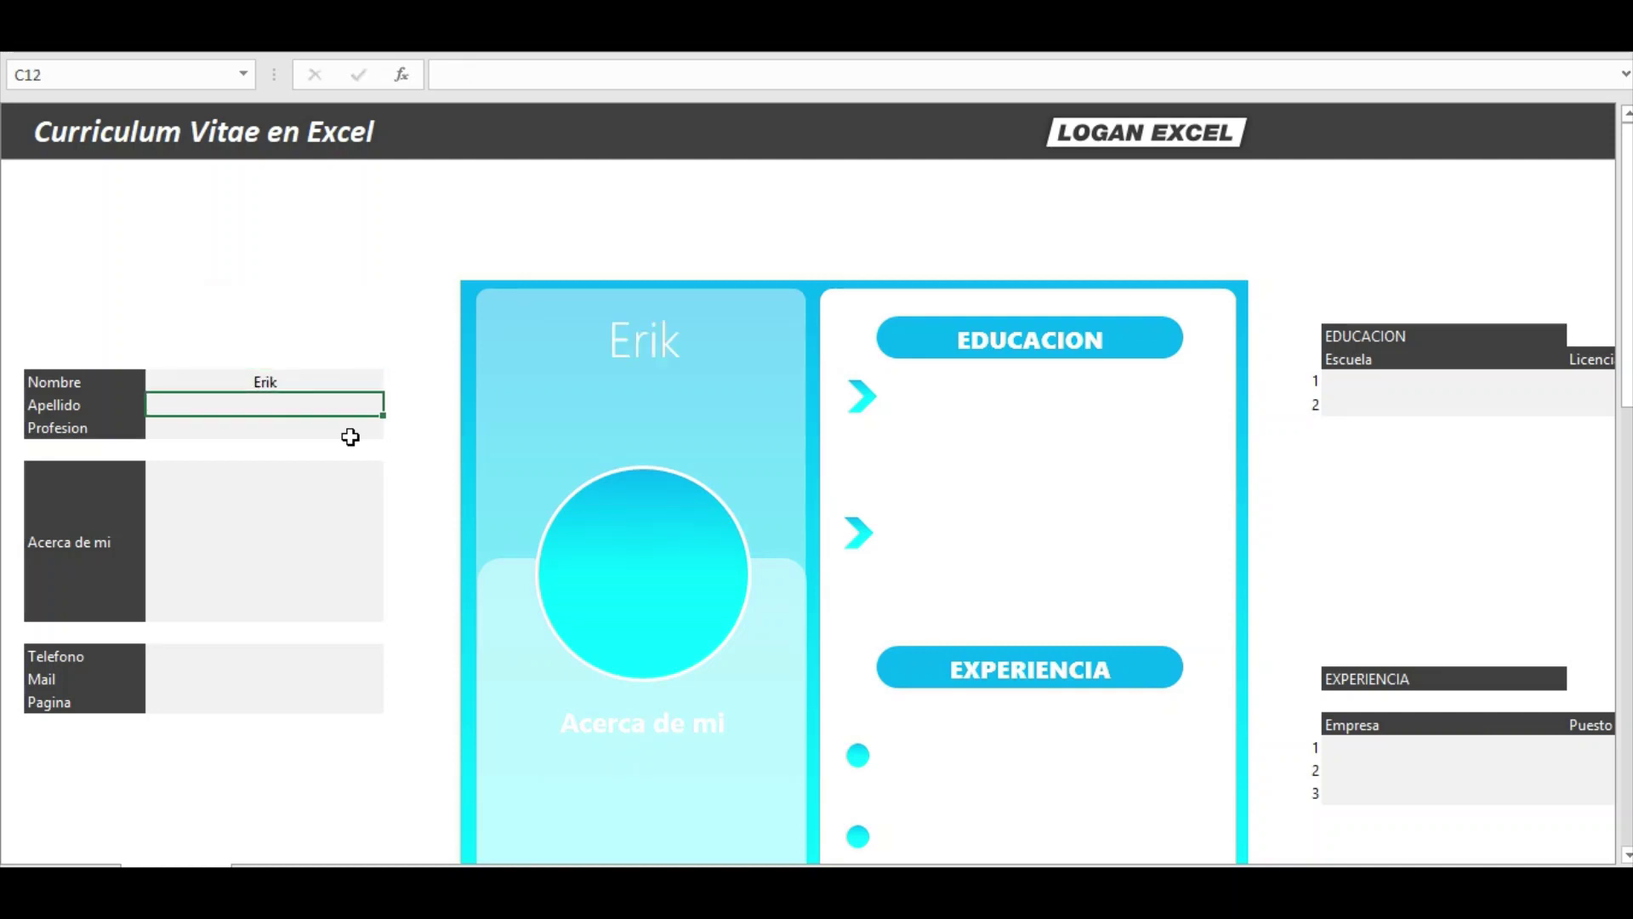
pyautogui.write('a')
pyautogui.hotkey('ctrl', 'Return')
pyautogui.click(350, 436)
pyautogui.press('Right')
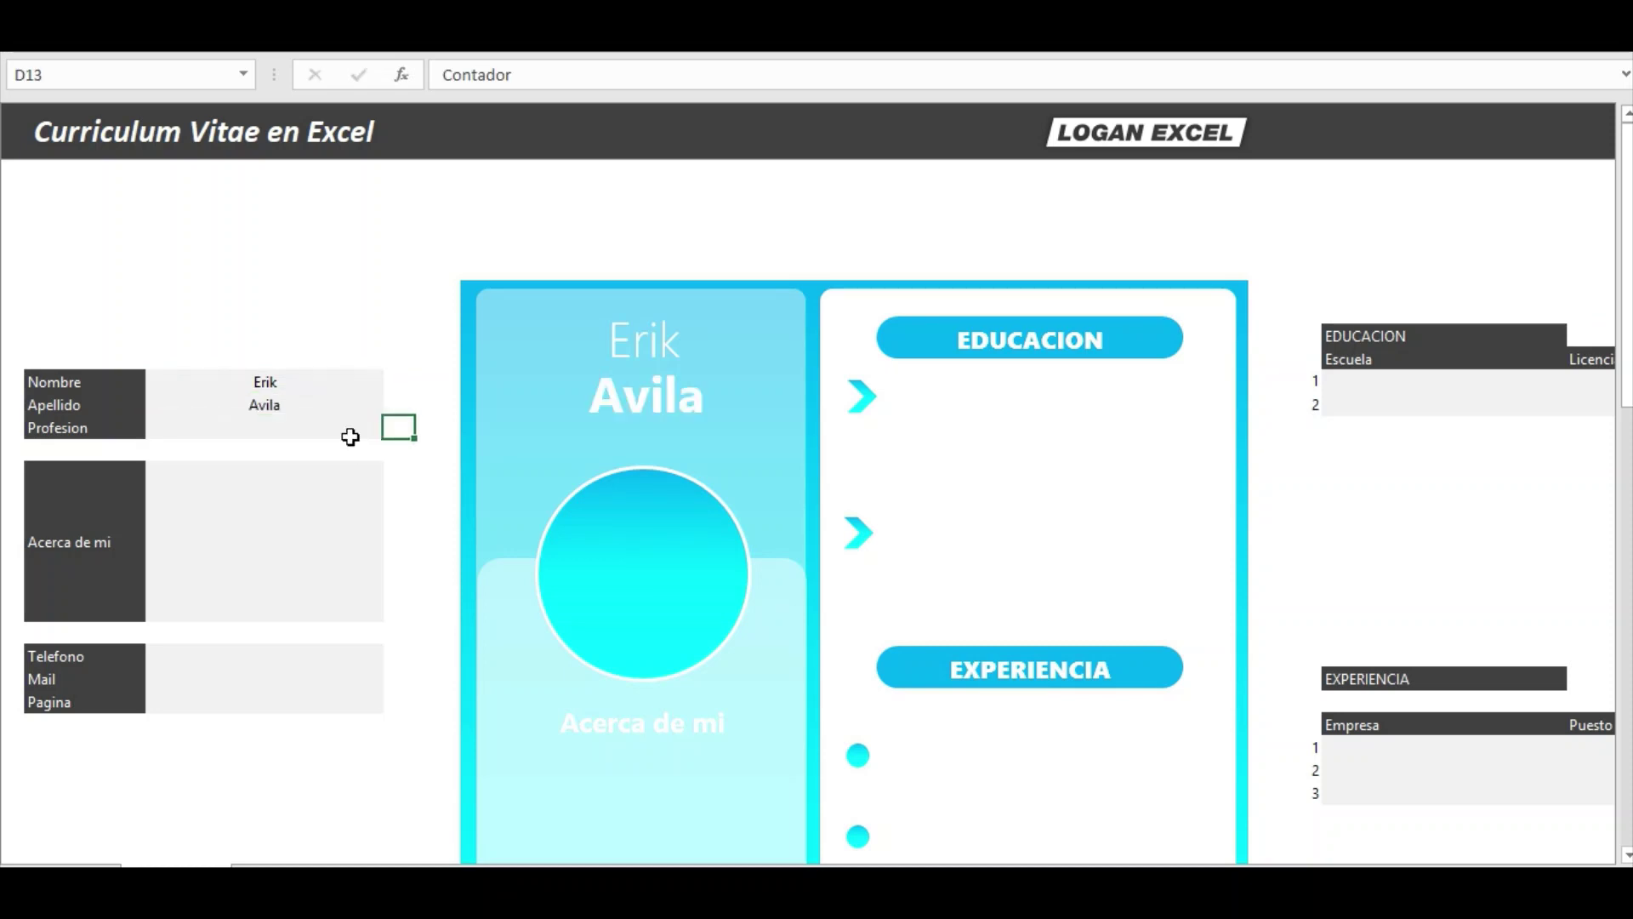
pyautogui.click(351, 437)
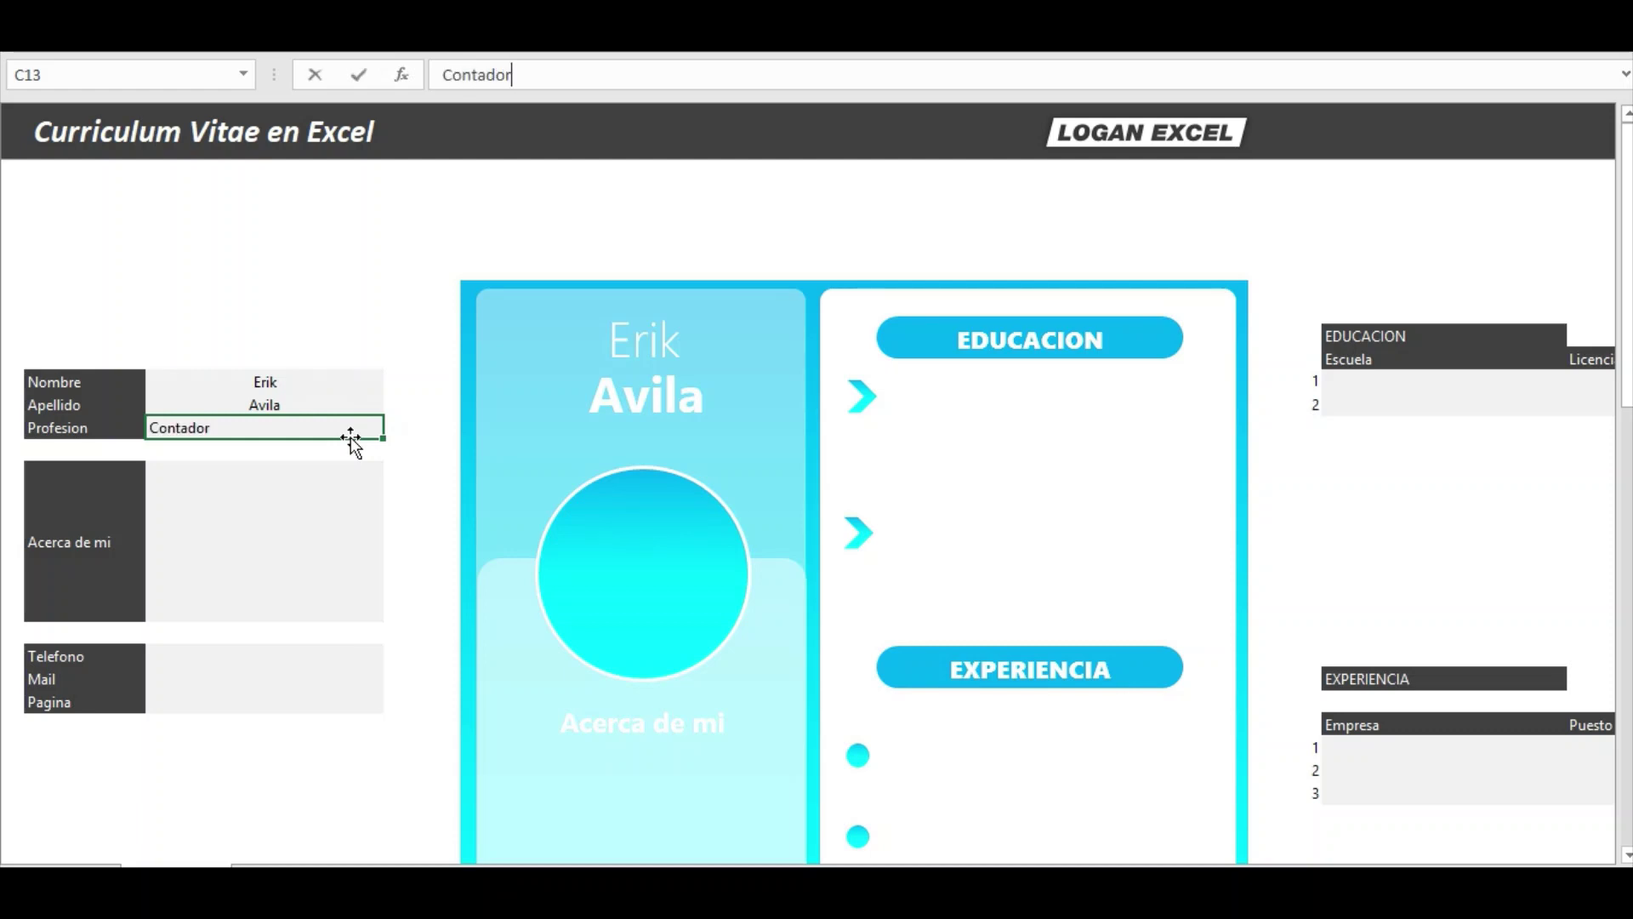
pyautogui.hotkey('ctrl', 'Return')
pyautogui.press('Return')
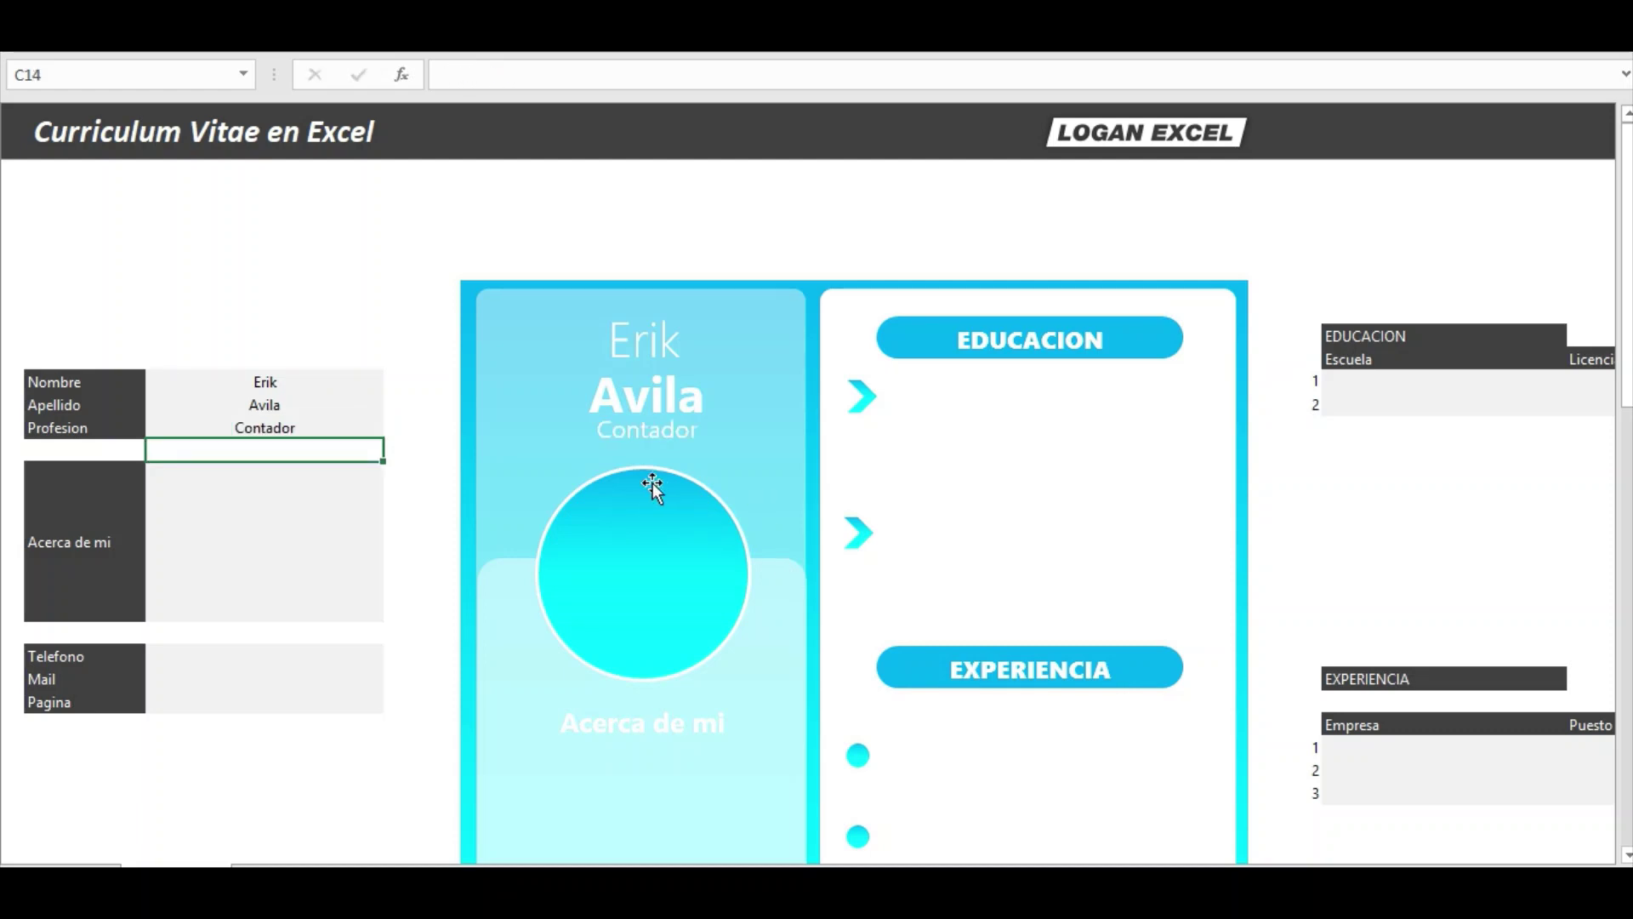
pyautogui.scroll(-1, 648, 489)
pyautogui.scroll(1, 642, 502)
pyautogui.scroll(-3, 656, 510)
pyautogui.scroll(3, 655, 516)
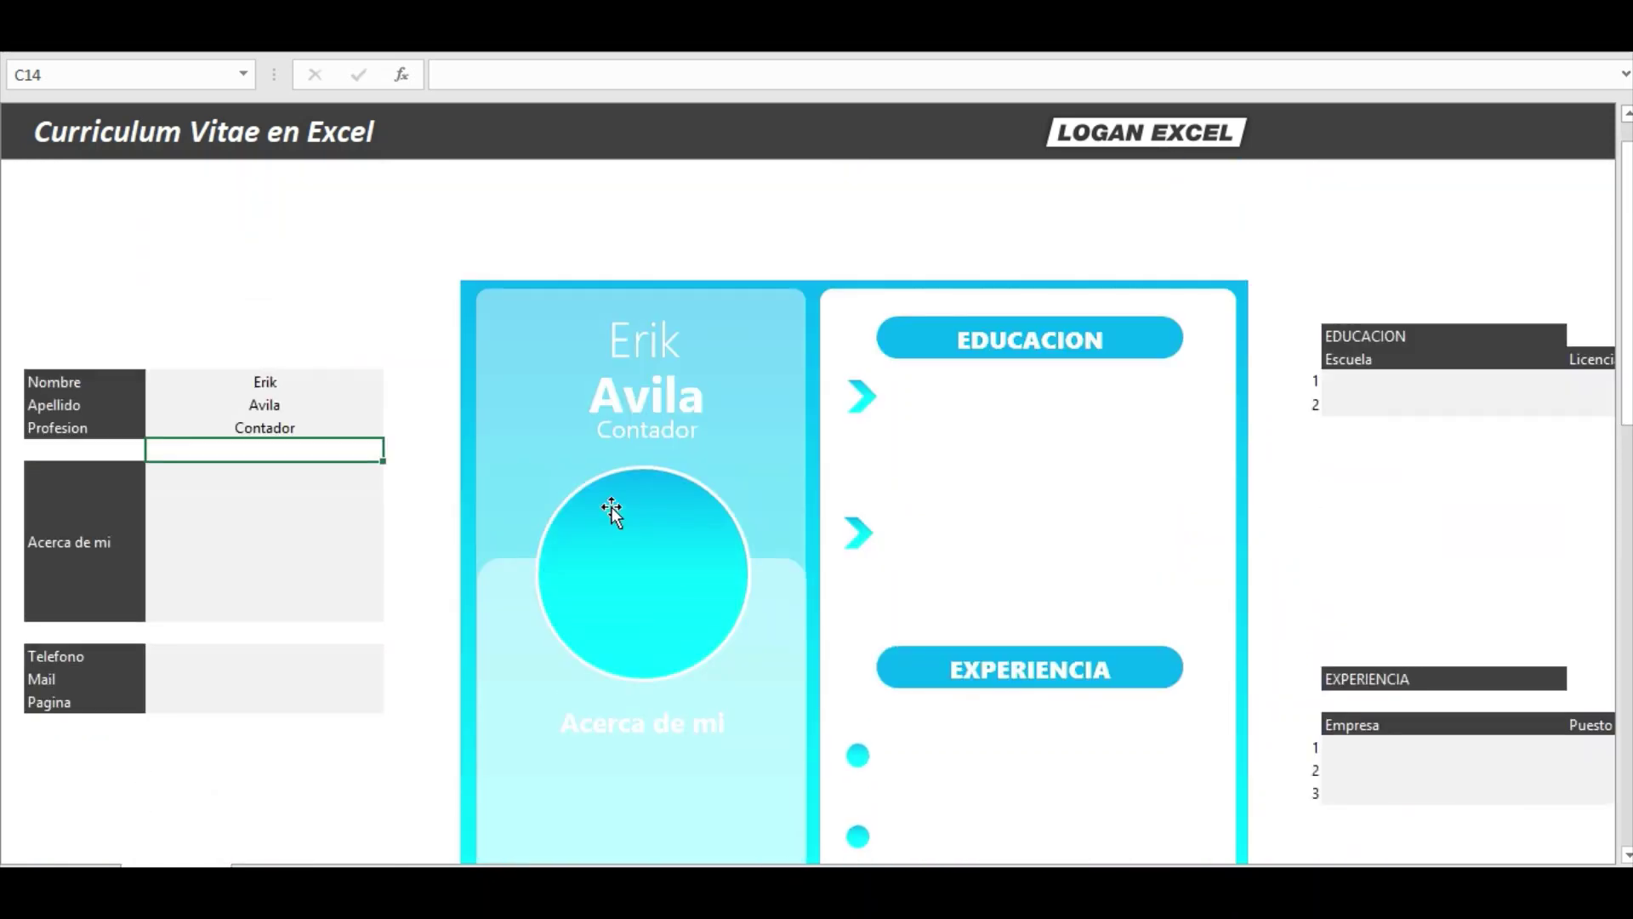
# Step: Select the Acerca de mi field and undo an accidental change to its label
pyautogui.click(299, 516)
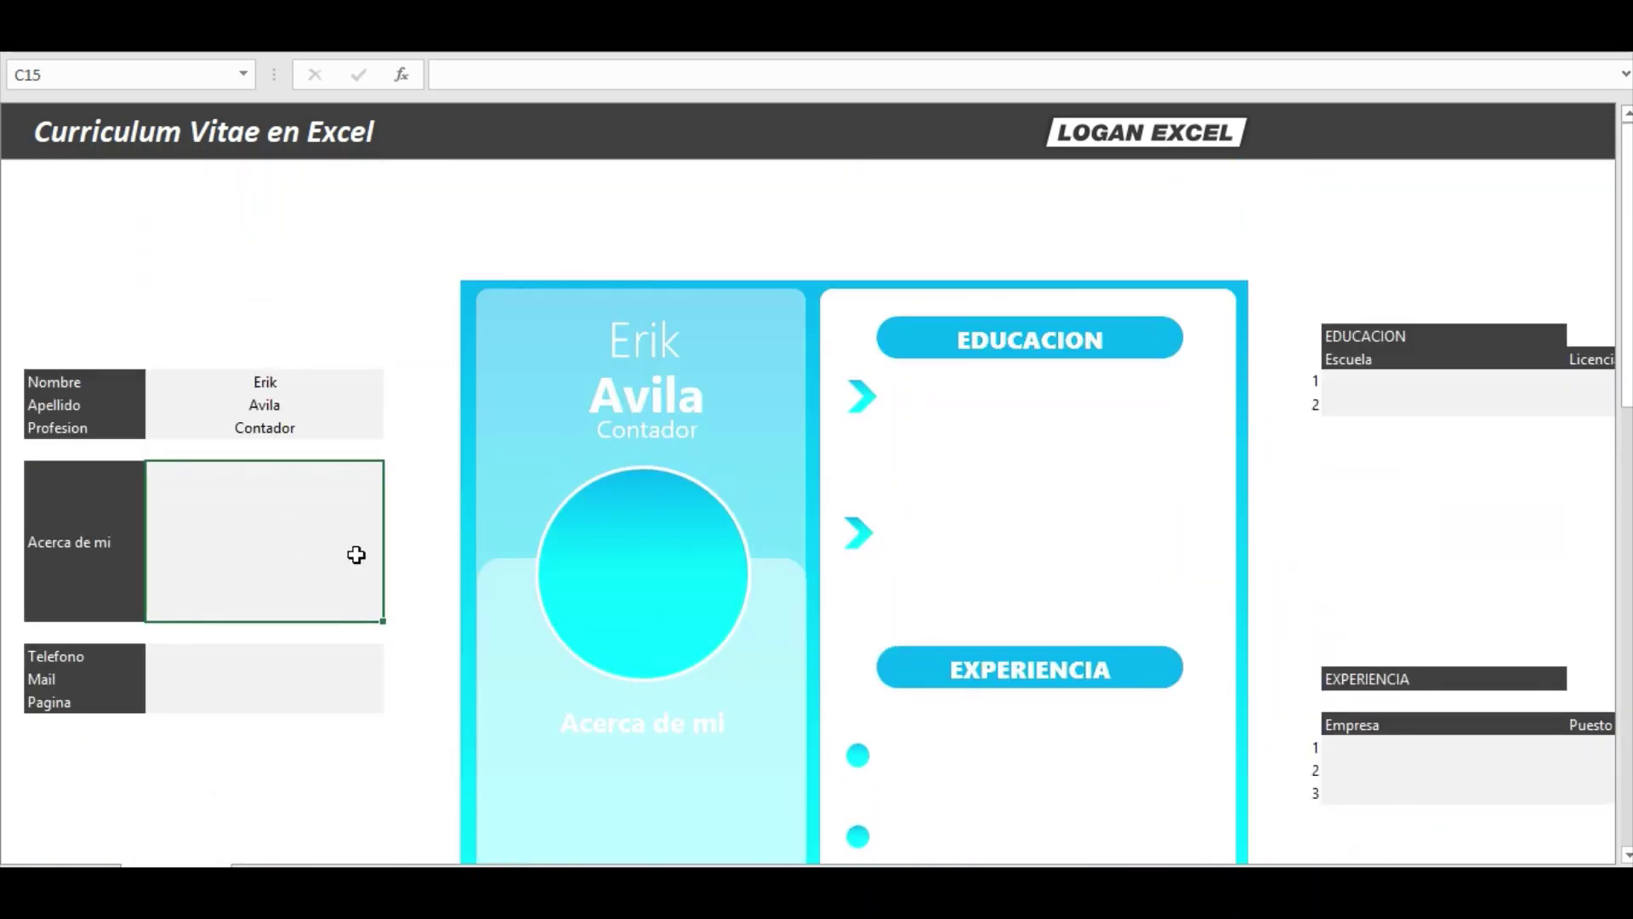
pyautogui.press('Left')
pyautogui.press('Right')
pyautogui.press('Left')
pyautogui.press('Right')
pyautogui.press('Left')
pyautogui.press('Right')
pyautogui.press('Left')
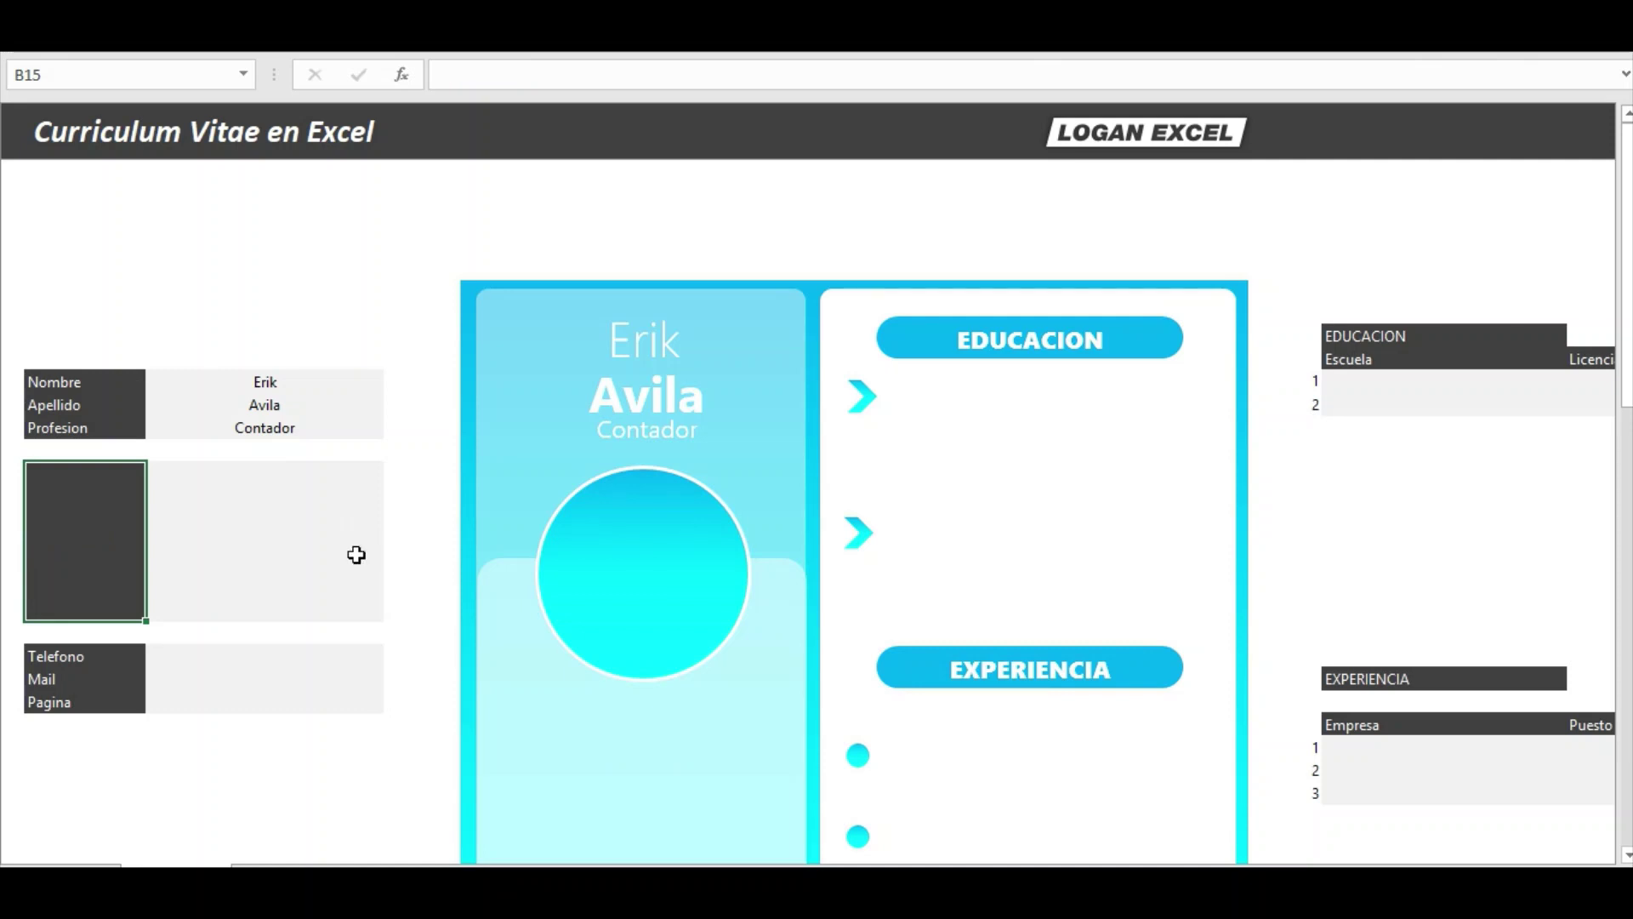
pyautogui.hotkey('ctrl', 'z')
# Step: Copy the prepared self-description from D15 and paste it into Acerca de mi (C15)
pyautogui.press('Right')
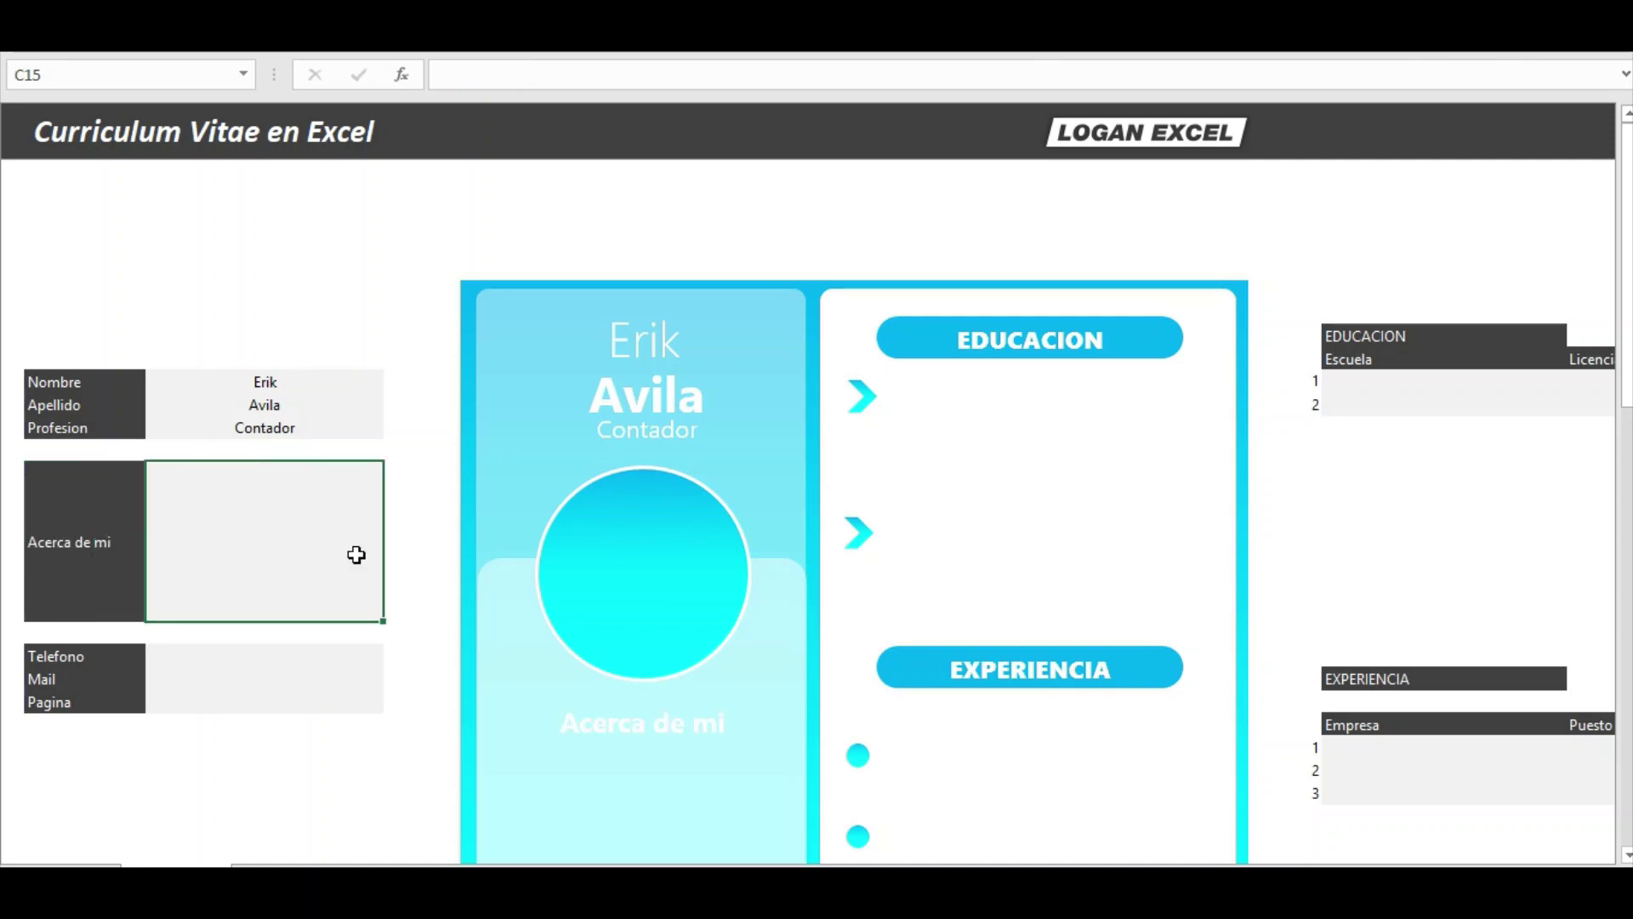
pyautogui.press('Right')
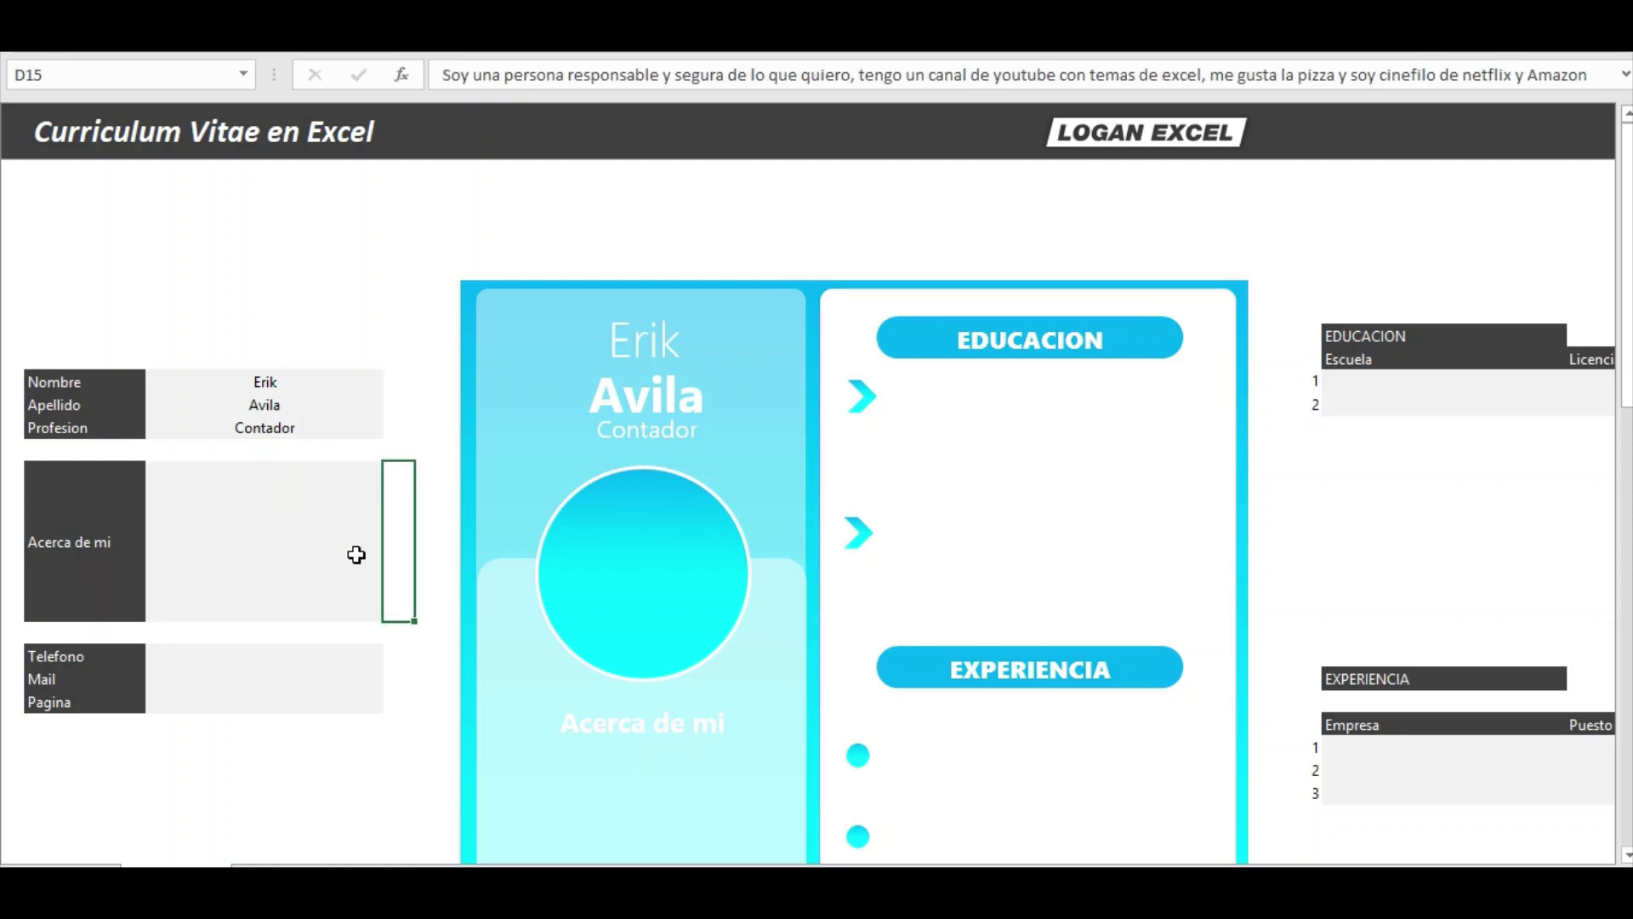
pyautogui.hotkey('ctrl', 'c')
pyautogui.press('Left')
pyautogui.rightClick(360, 554)
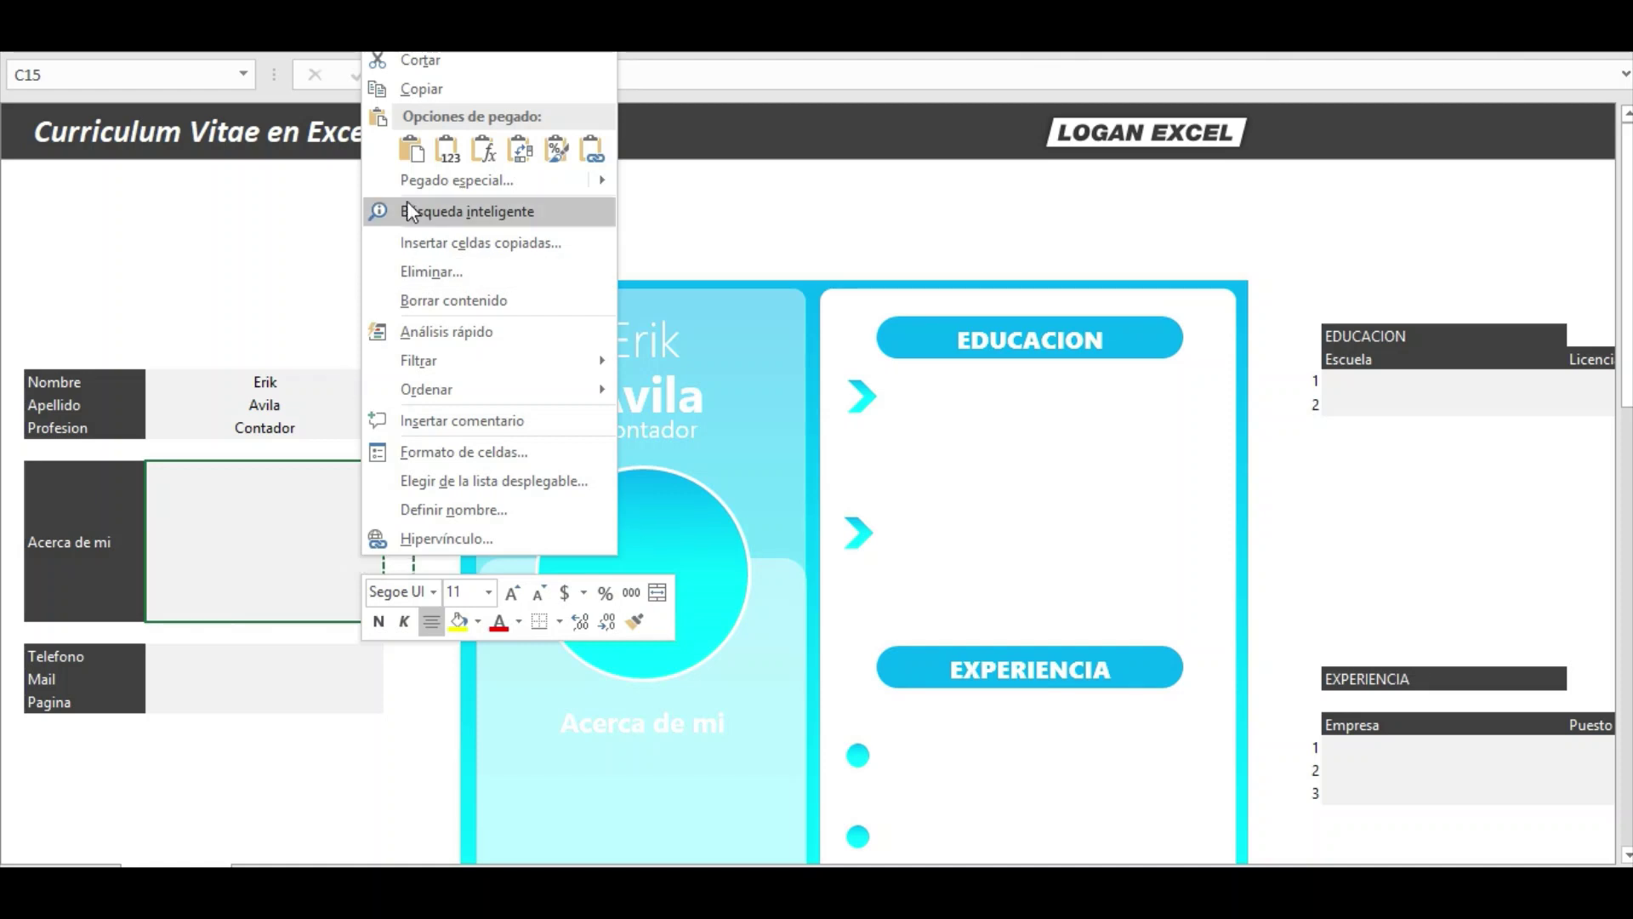
pyautogui.click(451, 152)
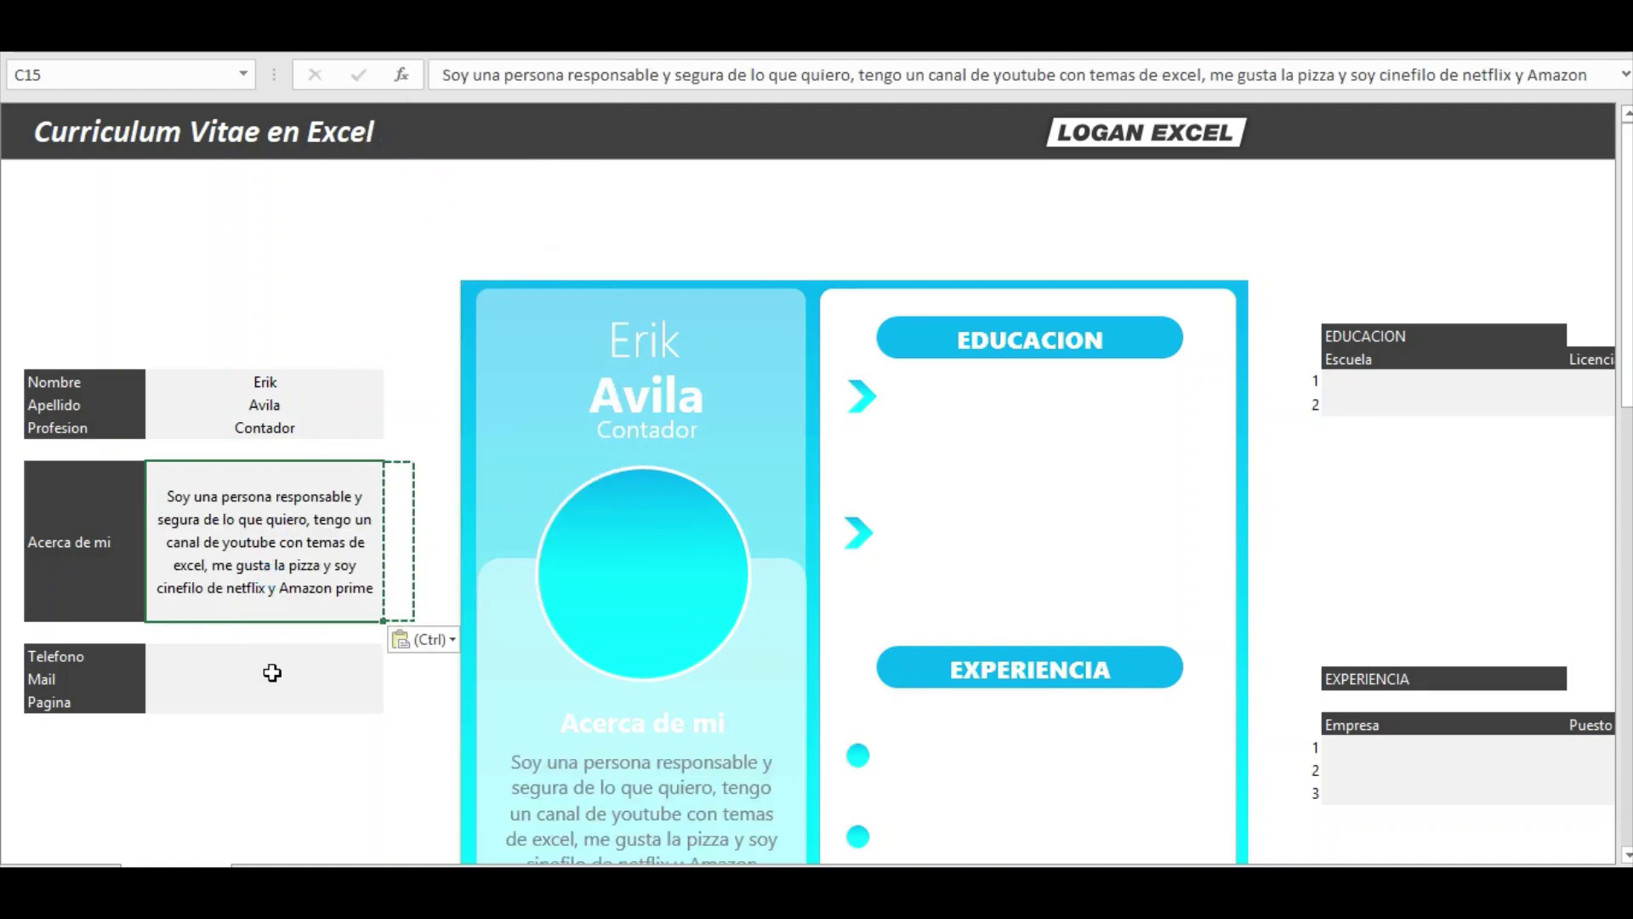
pyautogui.scroll(-1, 275, 655)
pyautogui.scroll(-1, 275, 656)
pyautogui.click(277, 631)
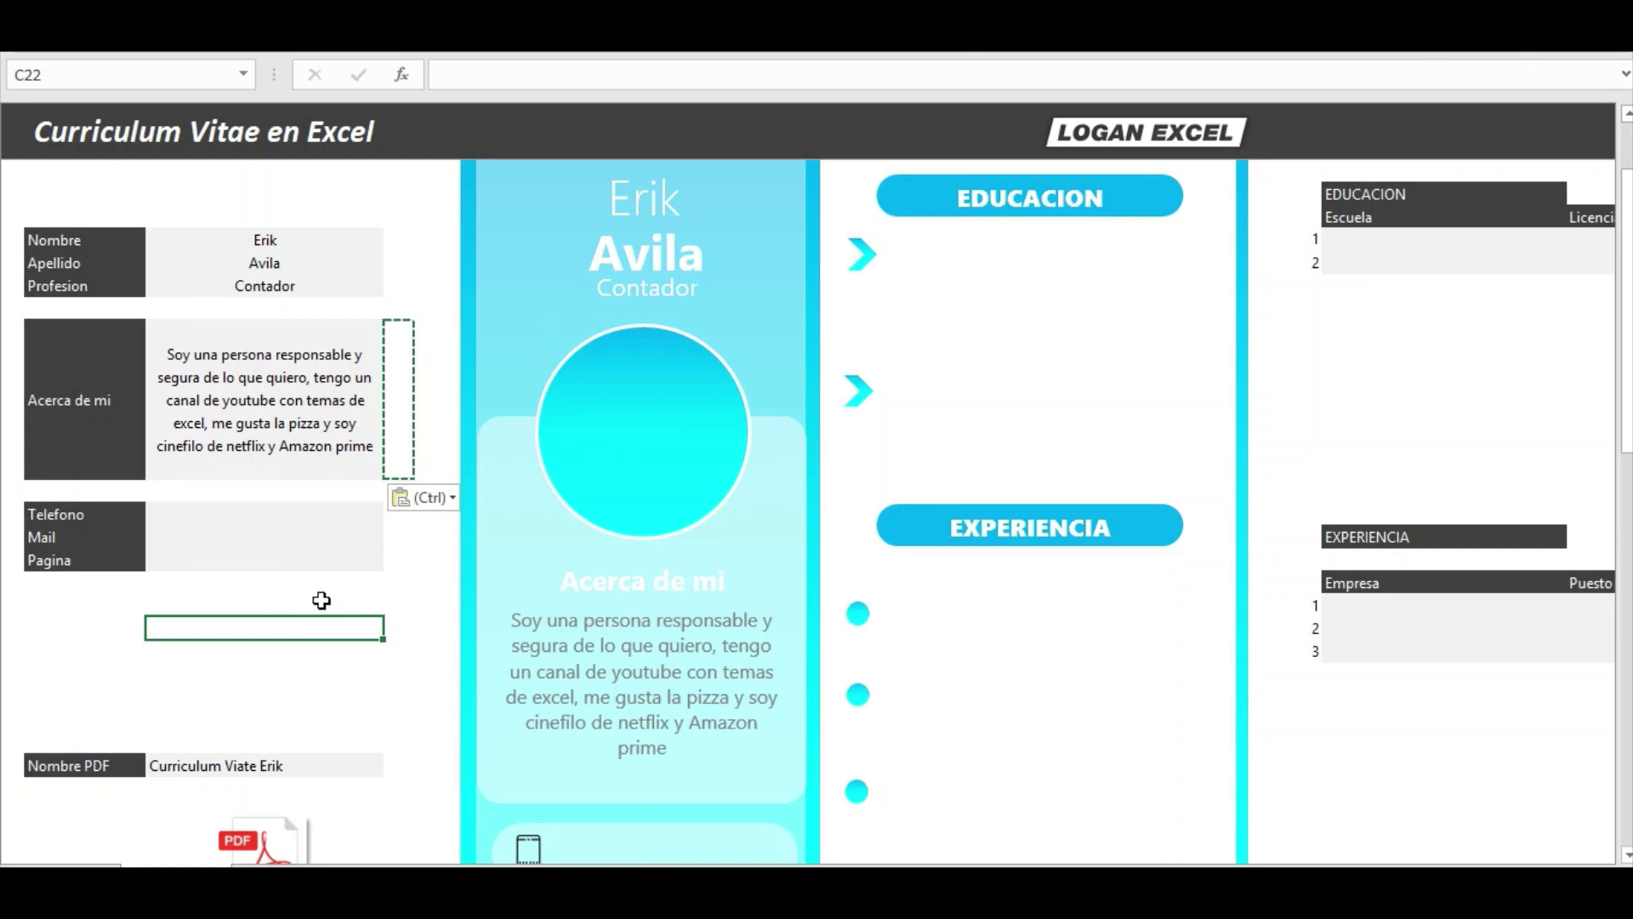
pyautogui.scroll(-1, 323, 601)
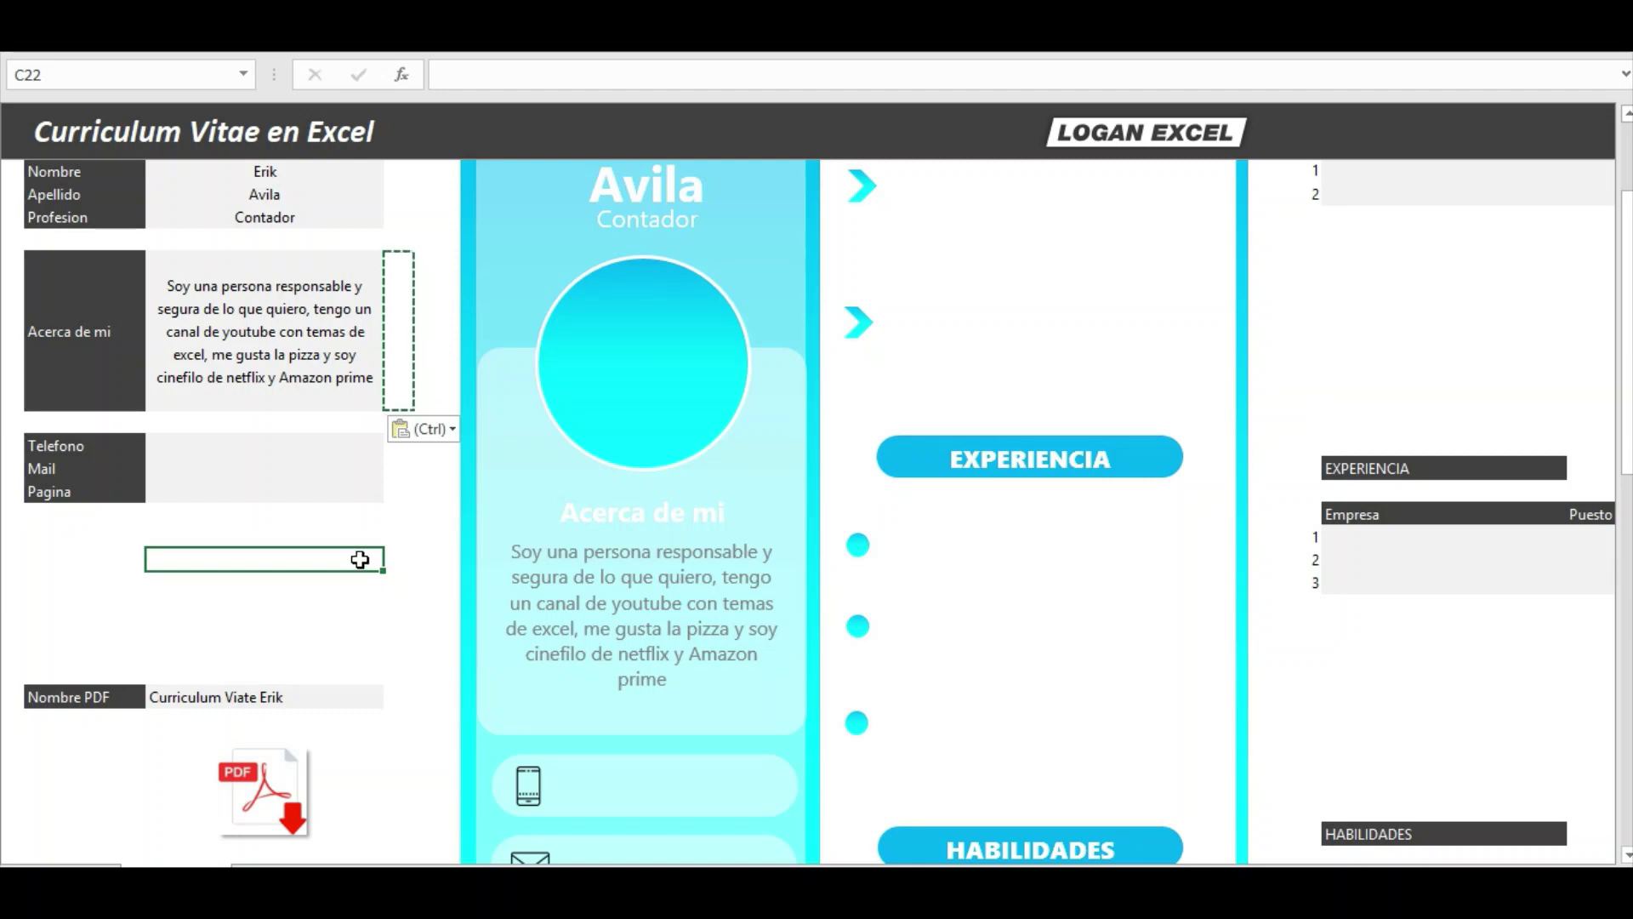
pyautogui.scroll(1, 360, 562)
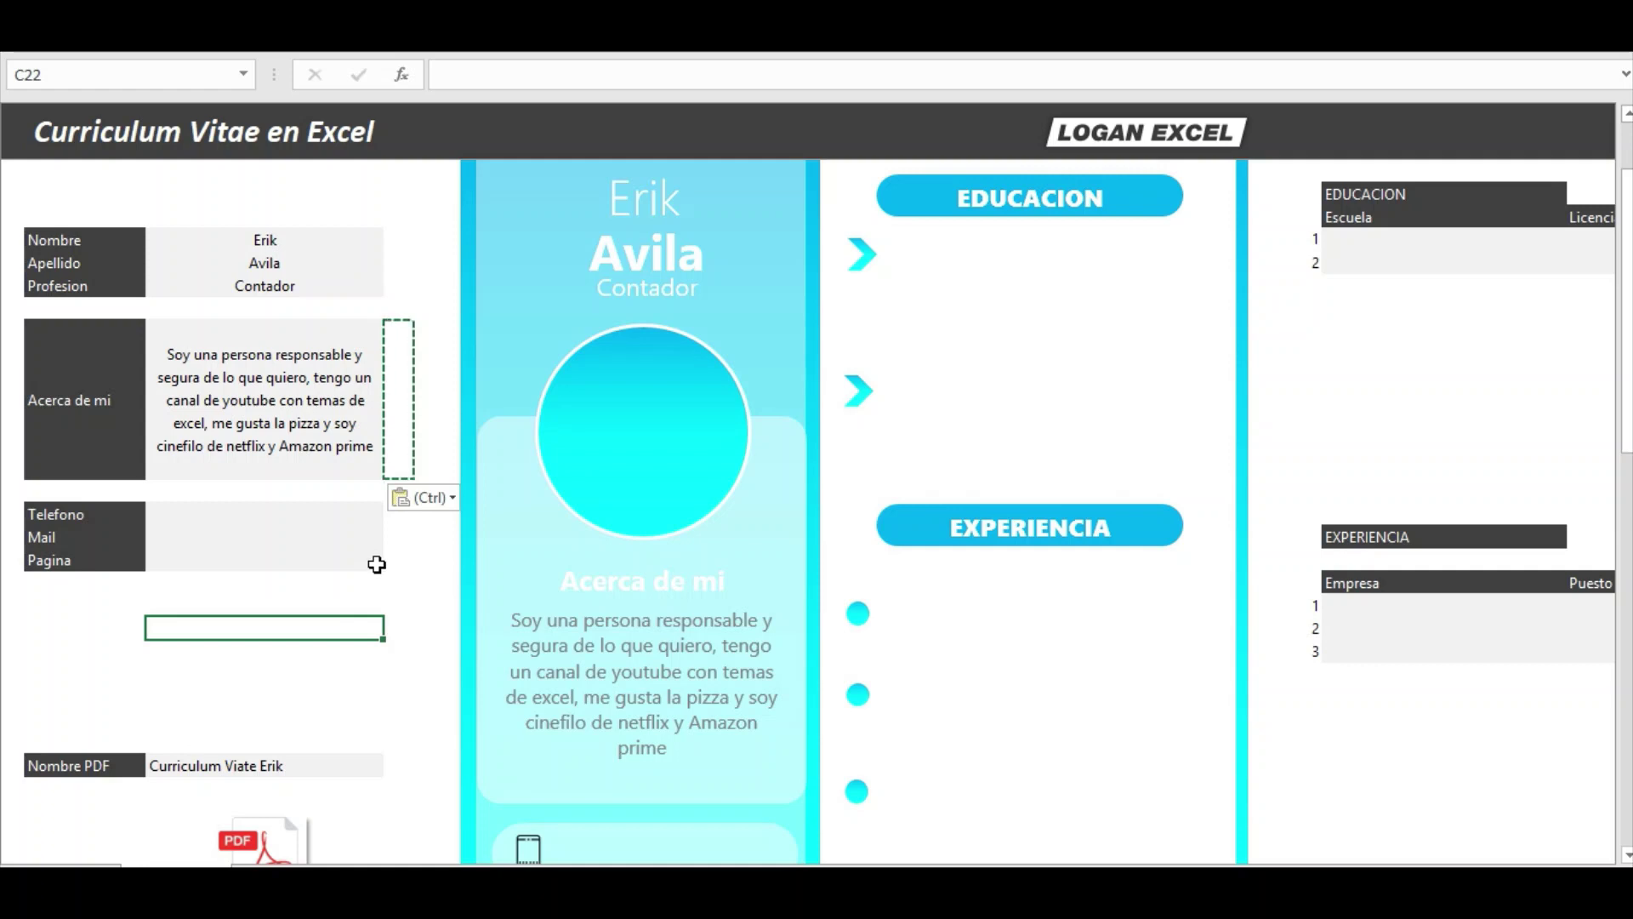
# Step: Select and copy the prepared phone, e-mail and web values in D17:D19
pyautogui.scroll(1, 346, 558)
pyautogui.click(308, 585)
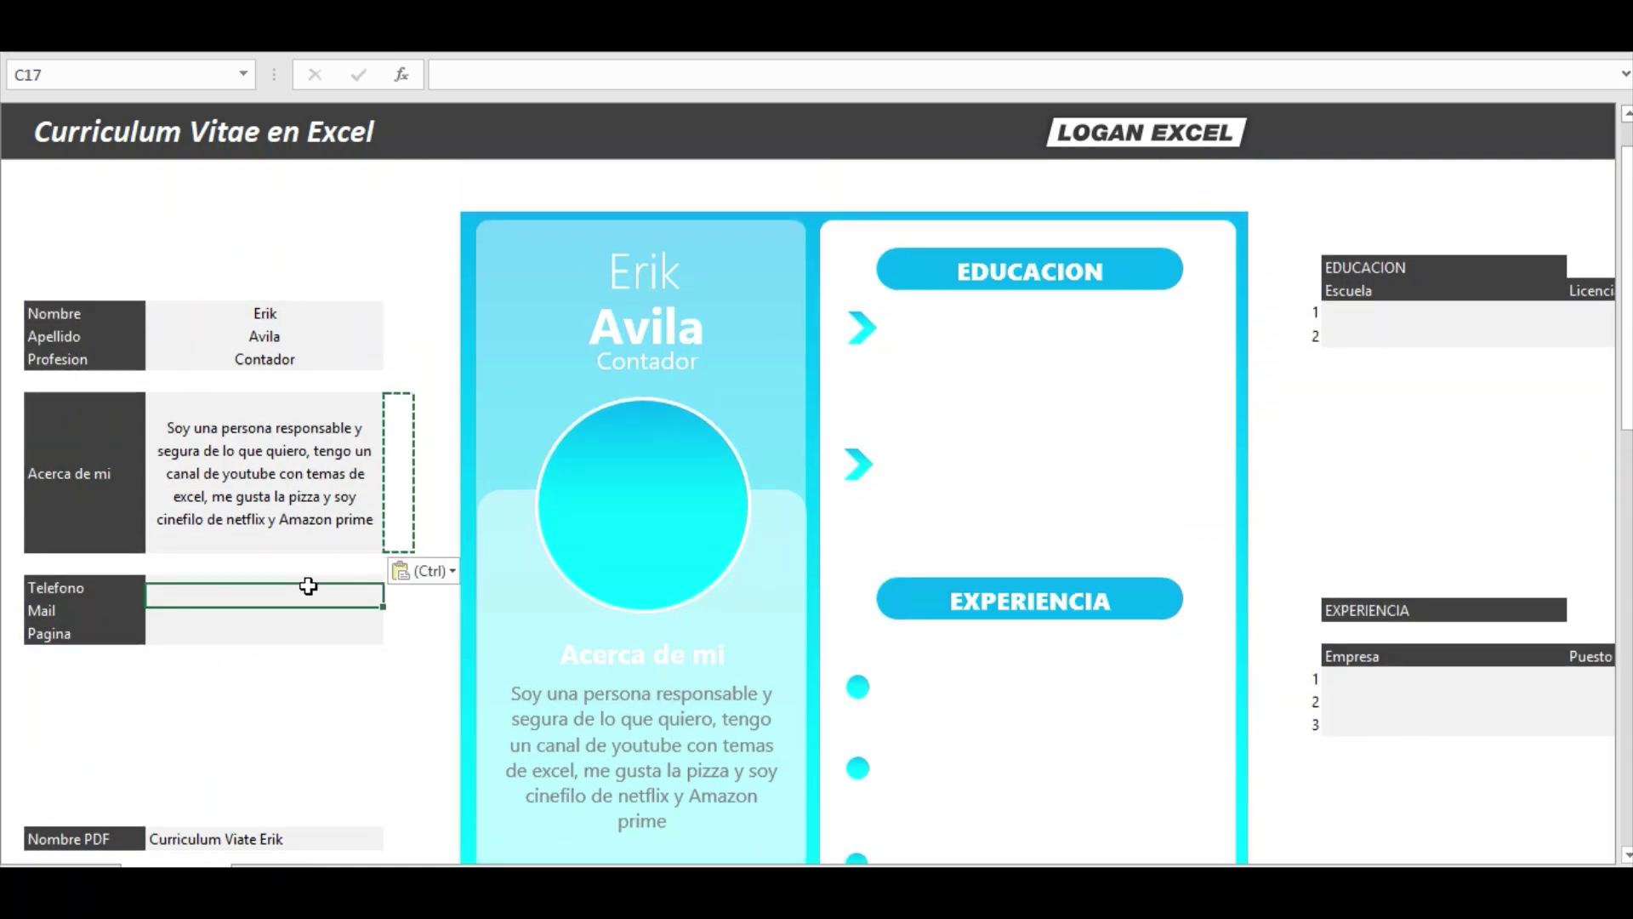
pyautogui.click(292, 510)
pyautogui.click(302, 609)
pyautogui.press('Escape')
pyautogui.scroll(-1, 301, 606)
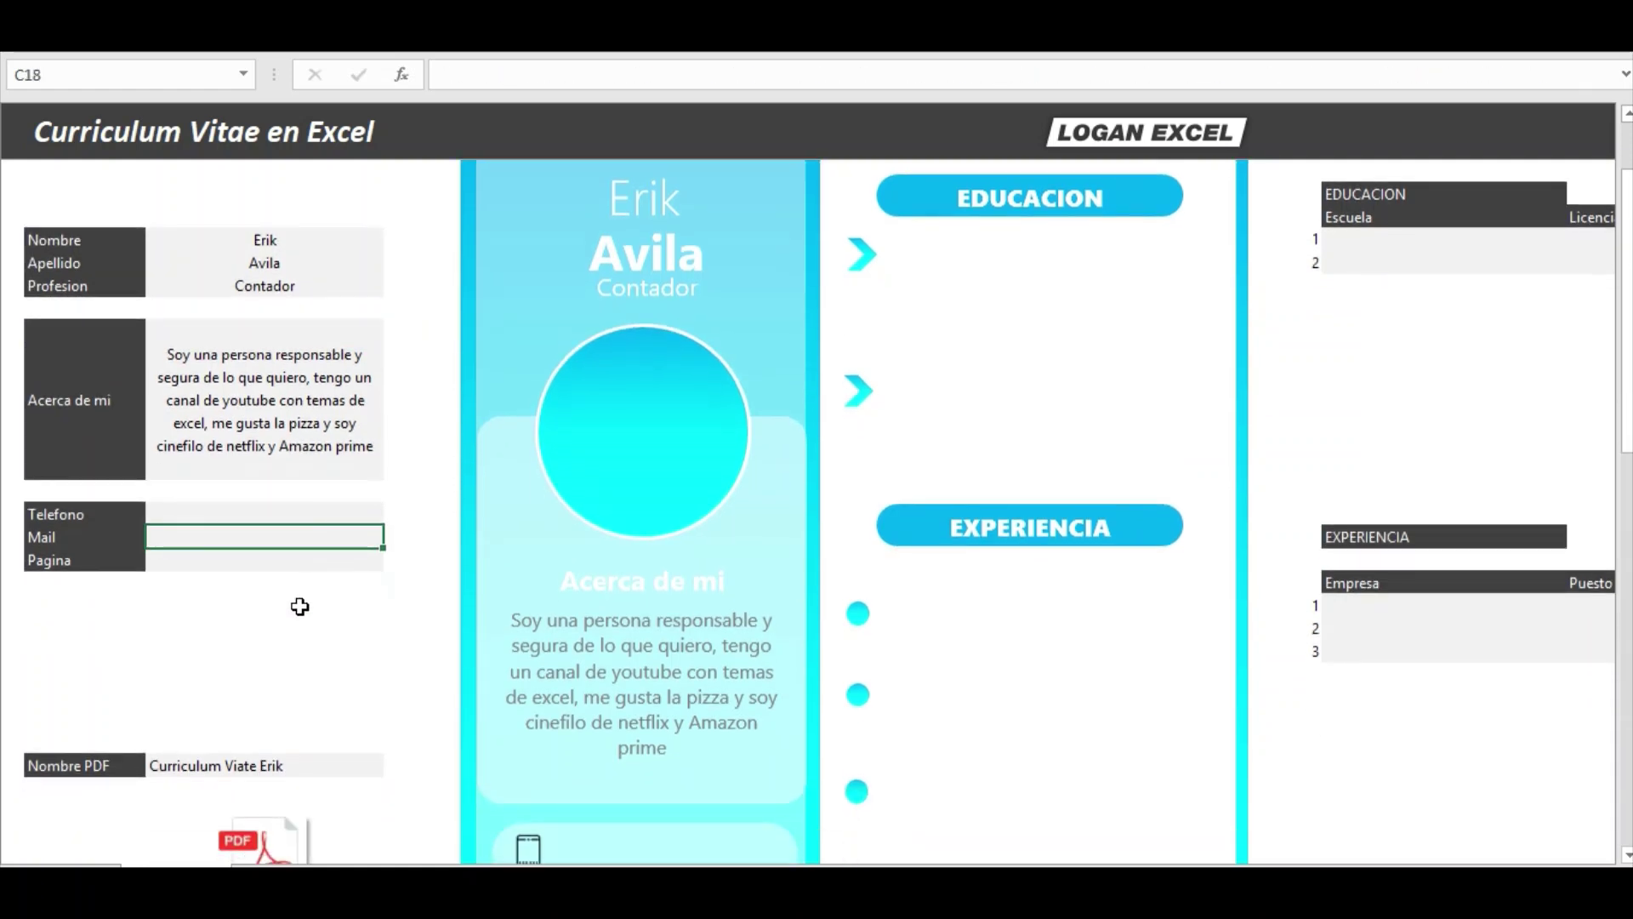
pyautogui.press('Up')
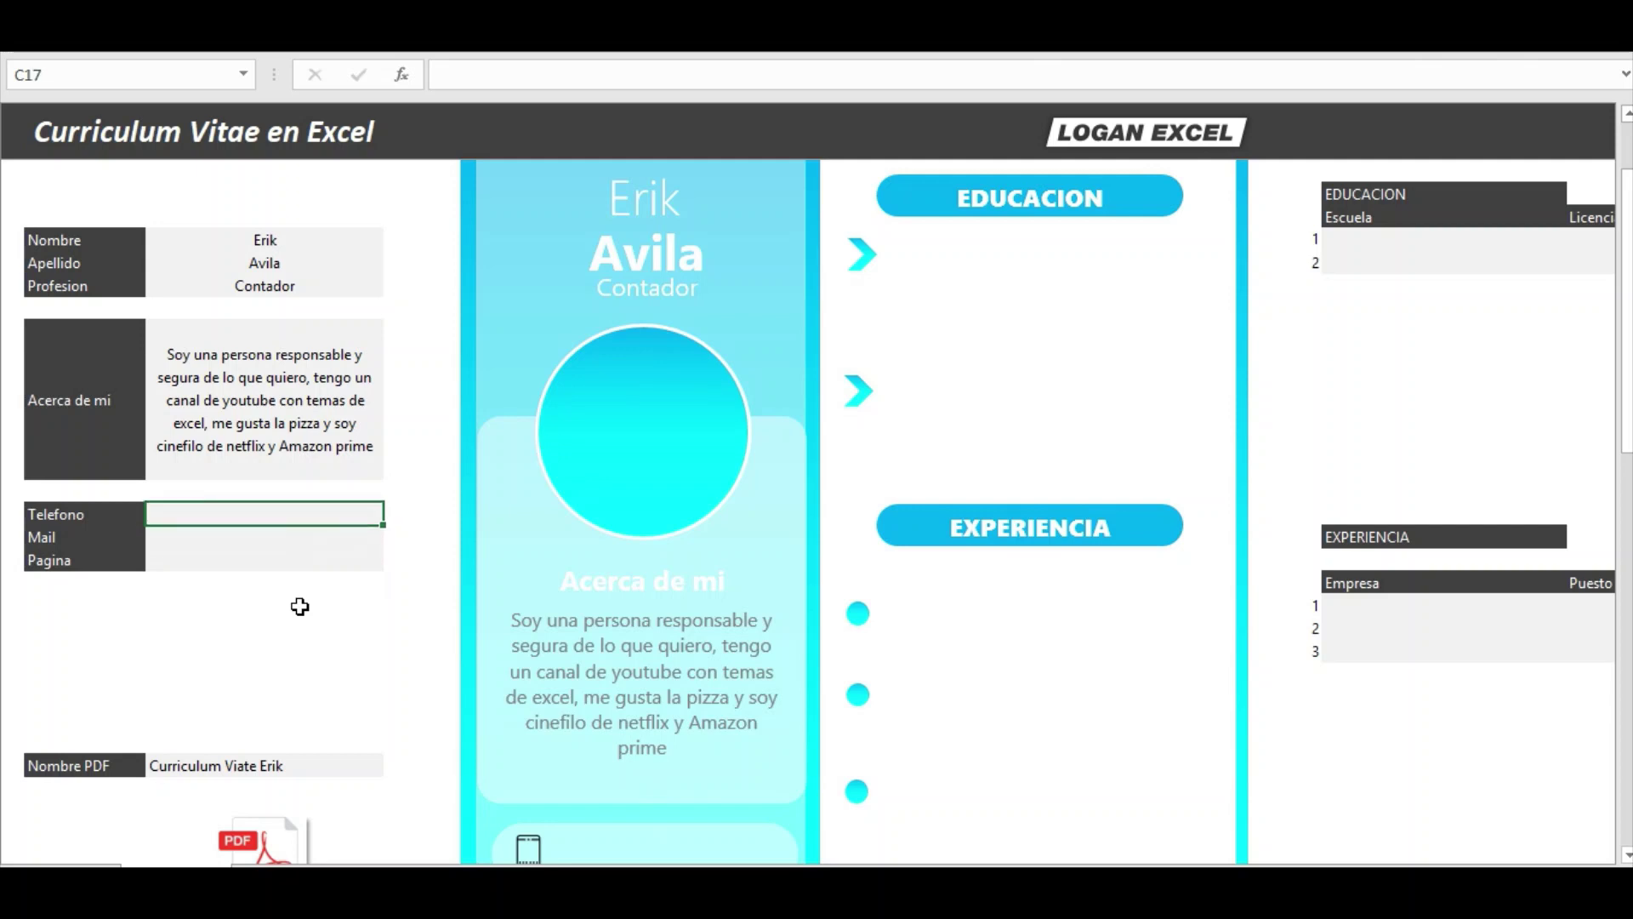
pyautogui.press('Right')
pyautogui.hotkey('shift', 'Down')
pyautogui.hotkey('shift', 'Down')
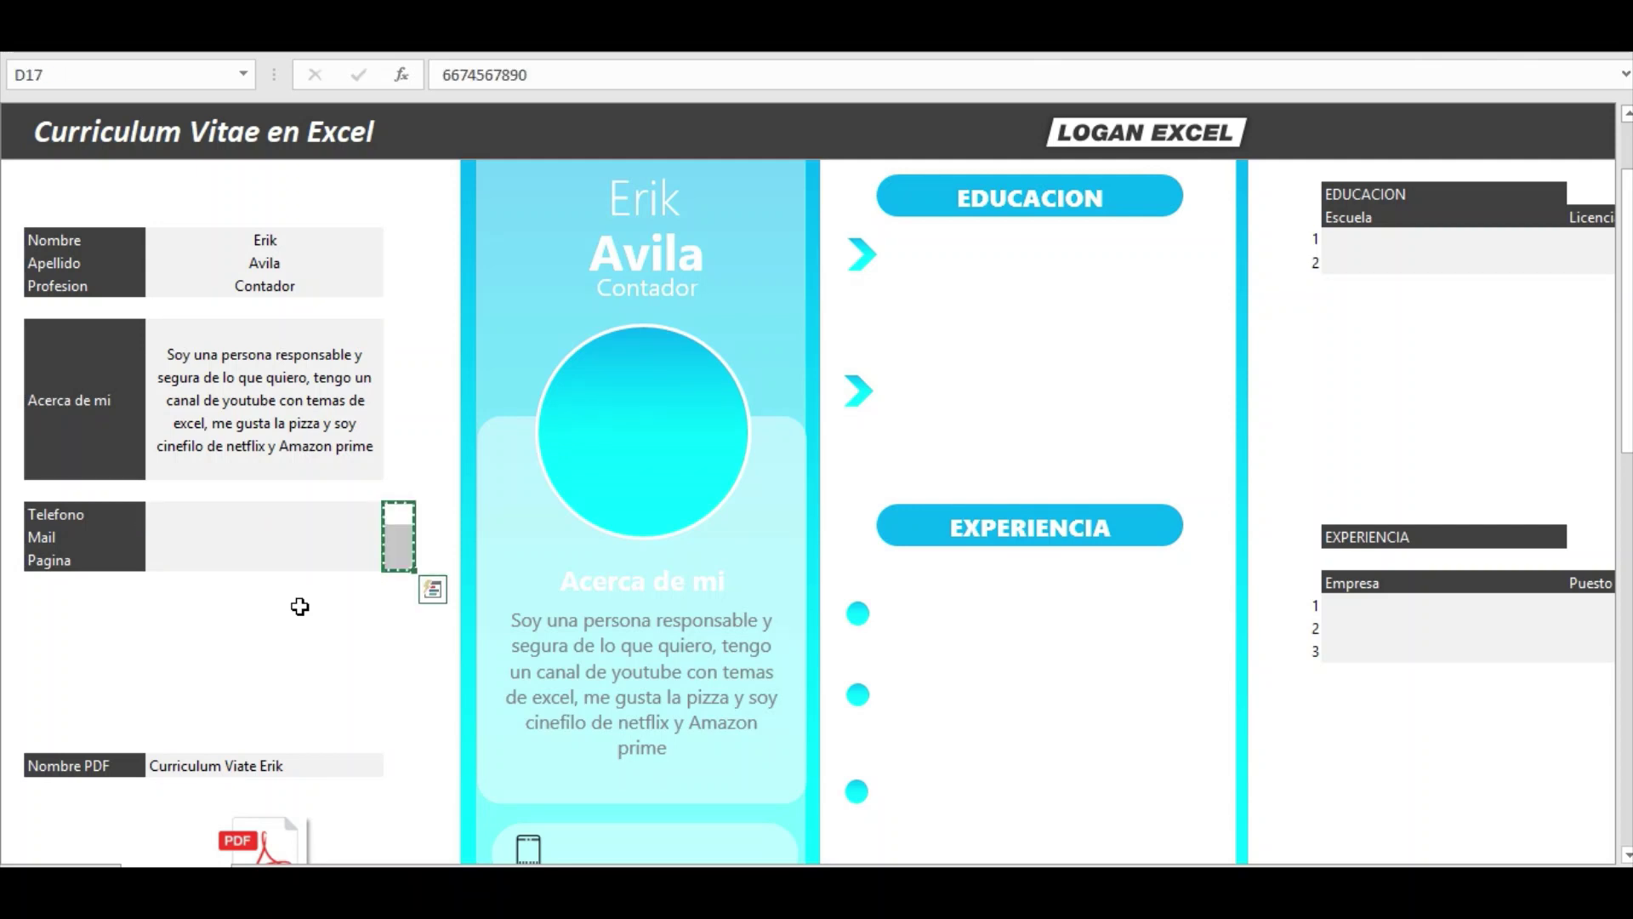
pyautogui.press('Left')
# Step: Paste the contact values into the Telefono, Mail and Pagina fields from C17
pyautogui.rightClick(243, 521)
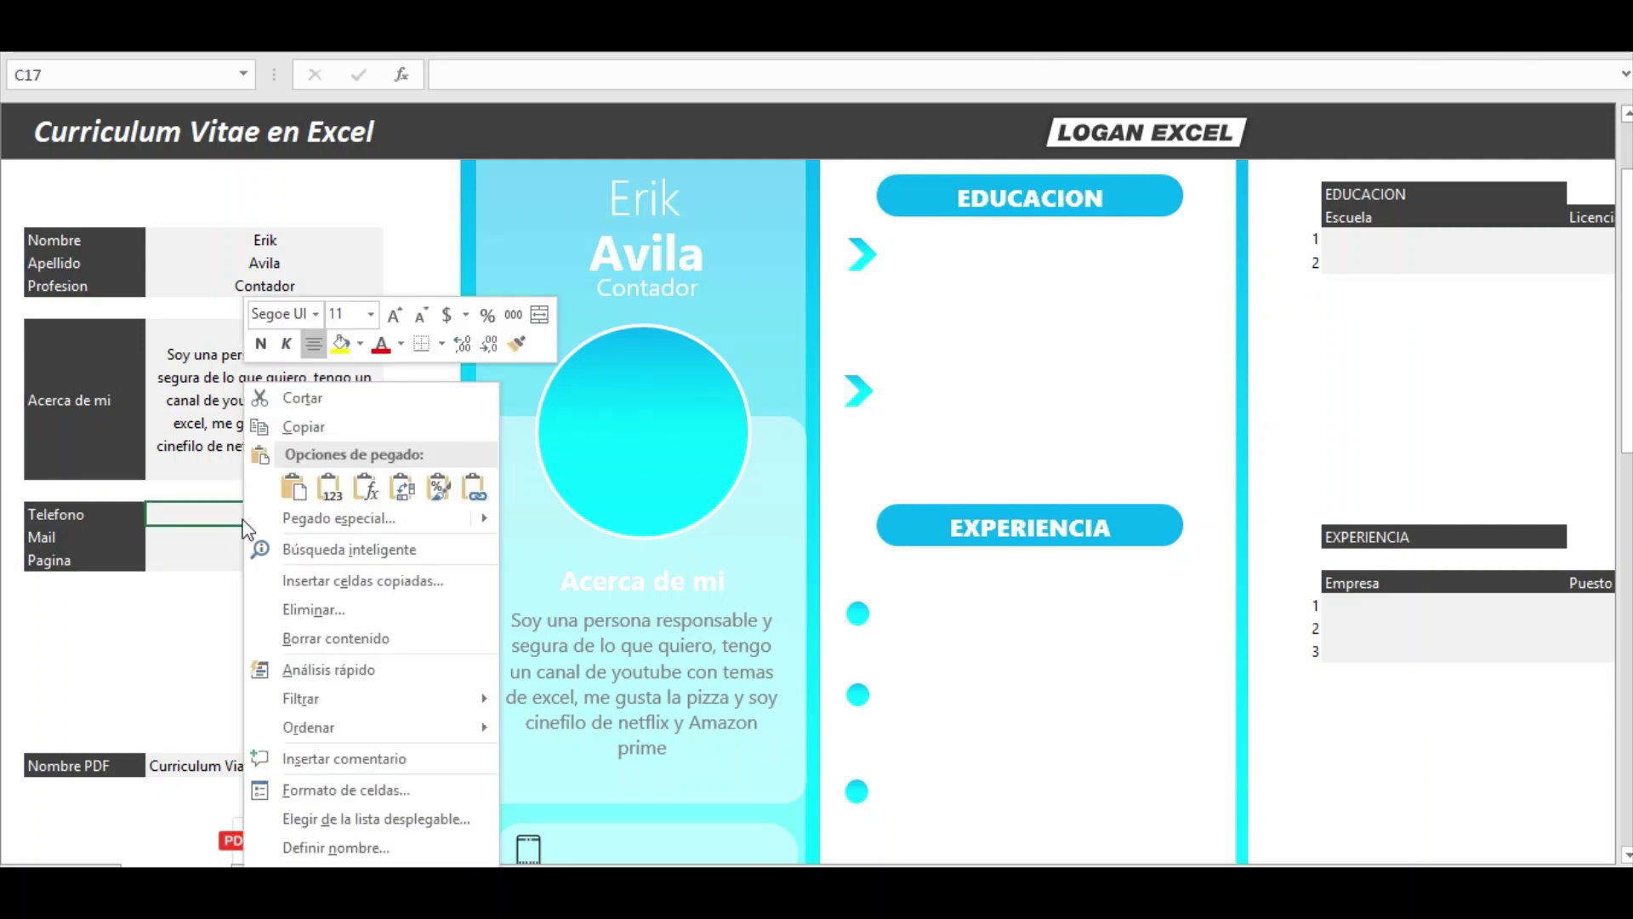
pyautogui.click(331, 486)
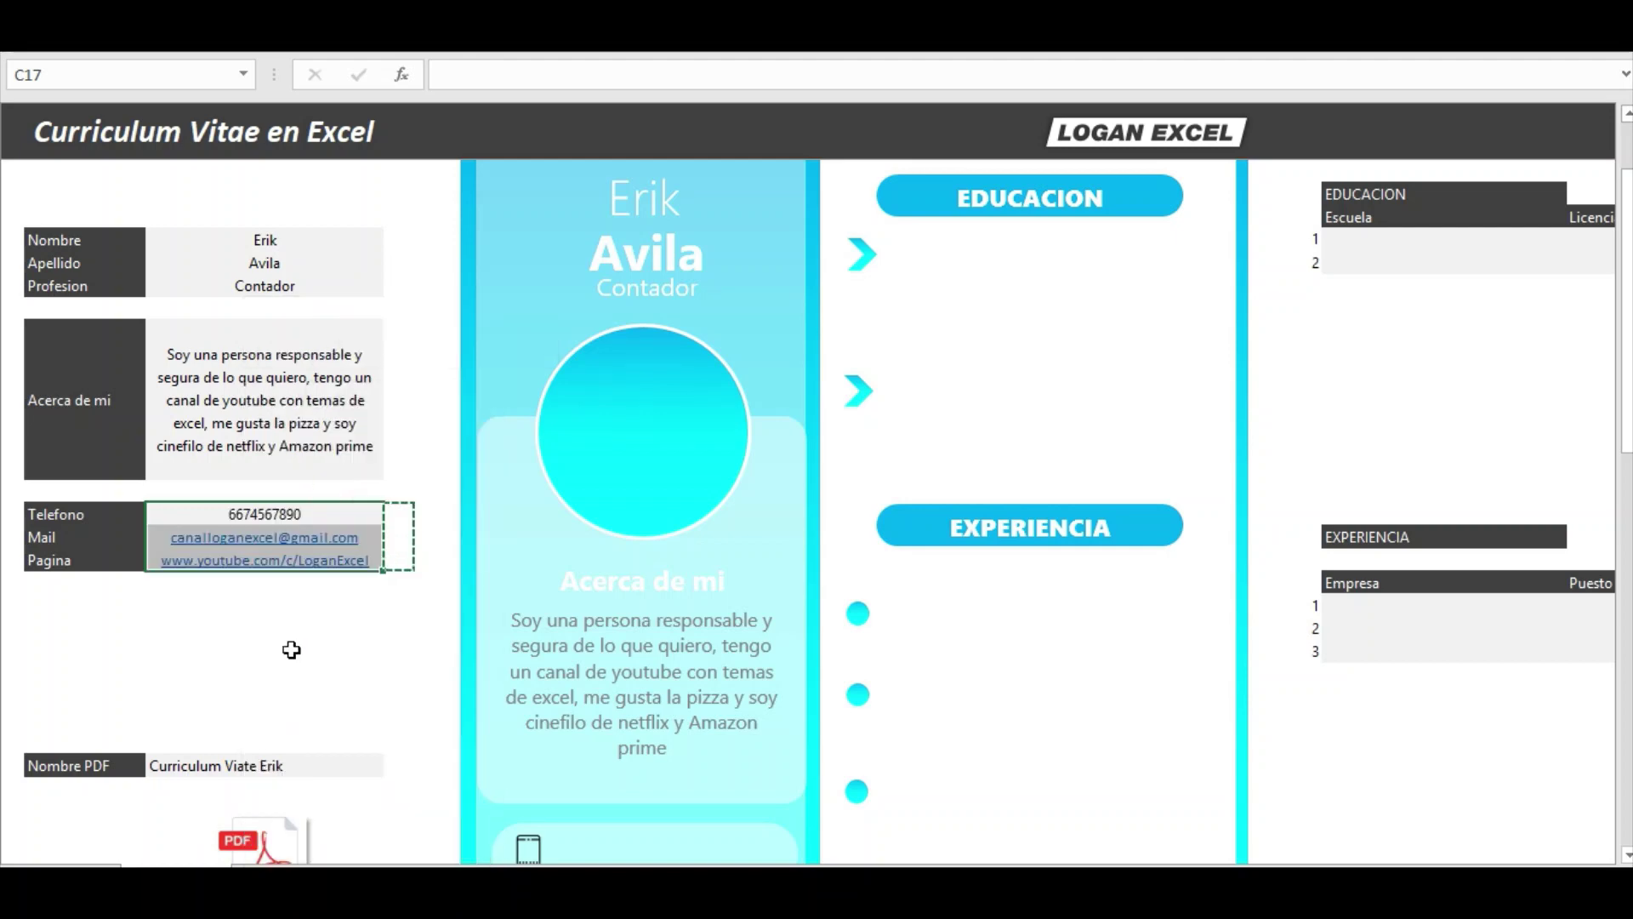
pyautogui.click(292, 649)
pyautogui.scroll(-5, 336, 649)
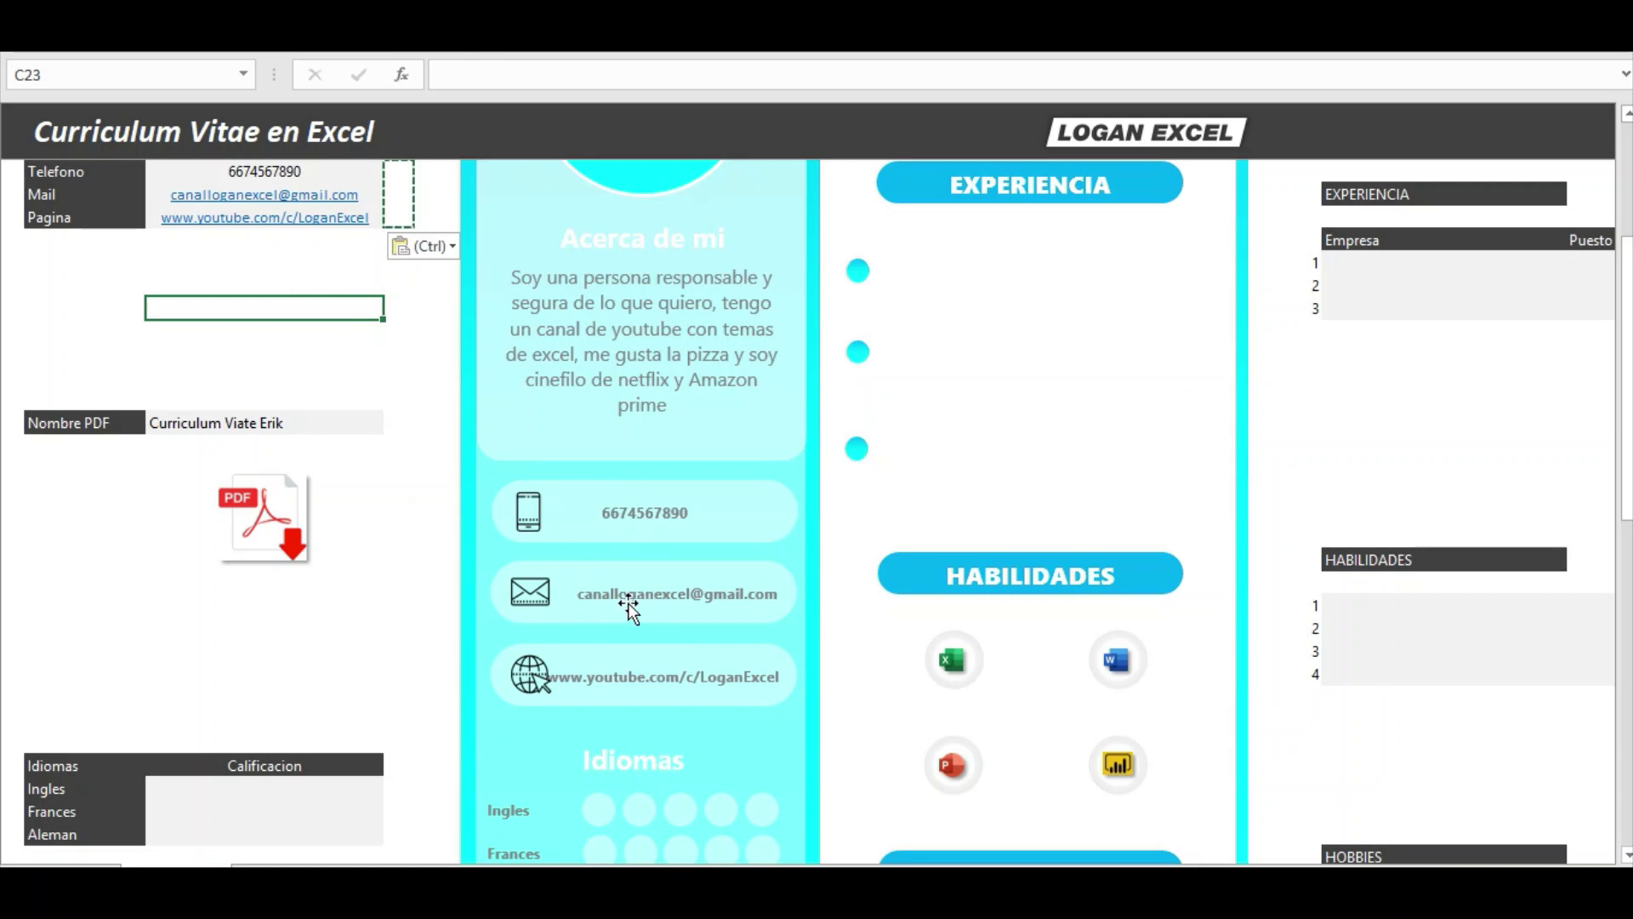
pyautogui.scroll(-1, 606, 607)
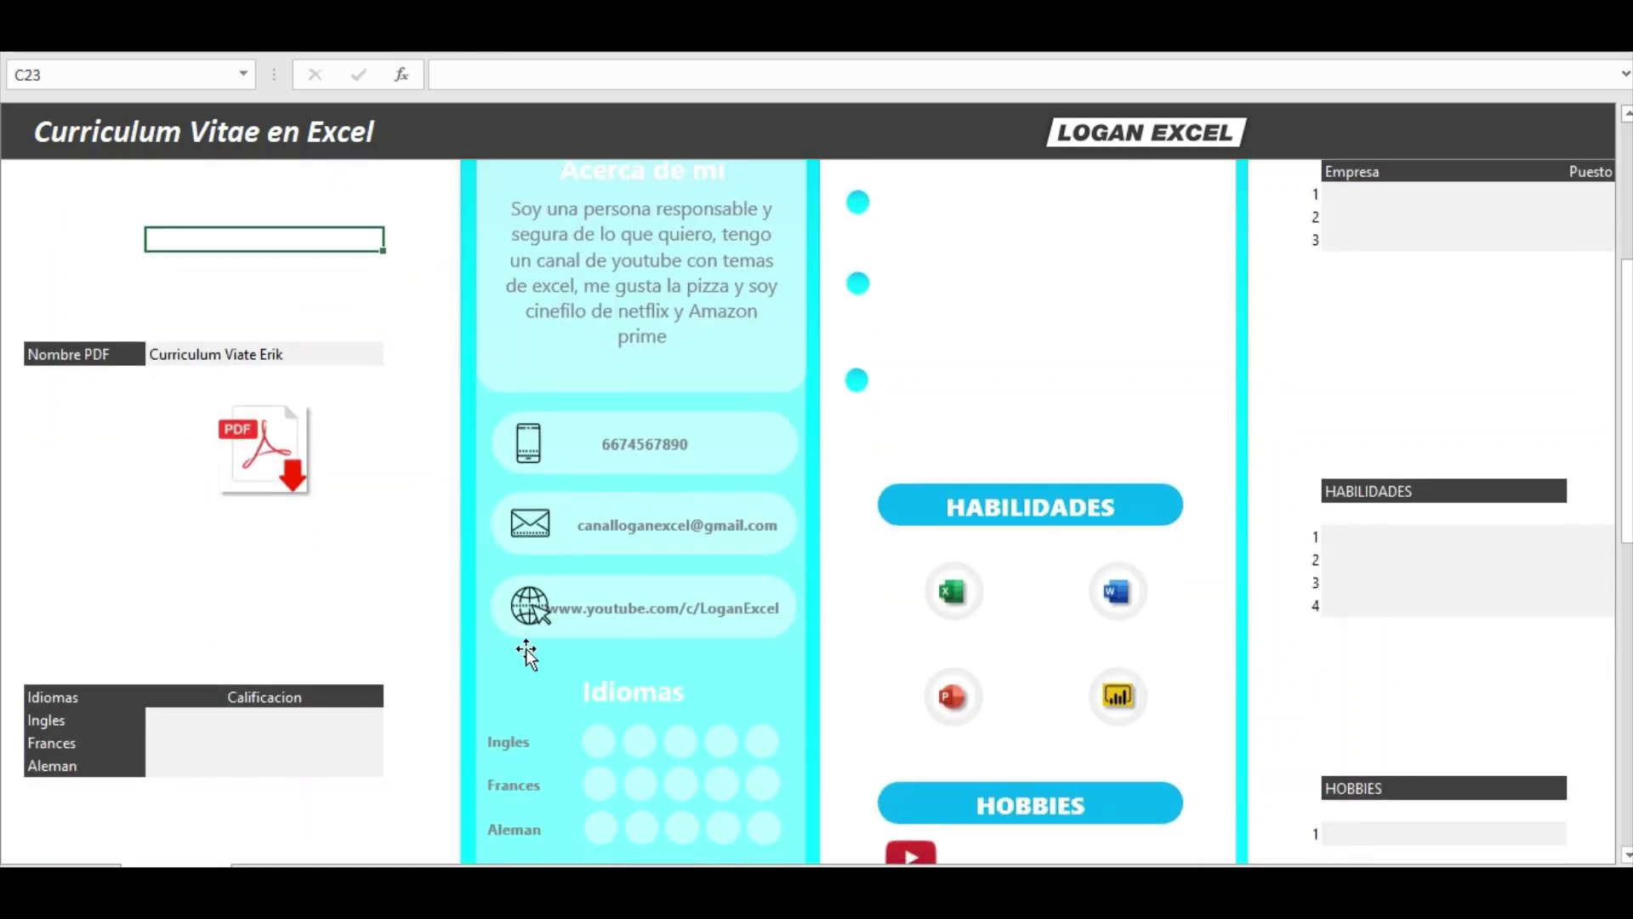
pyautogui.click(293, 602)
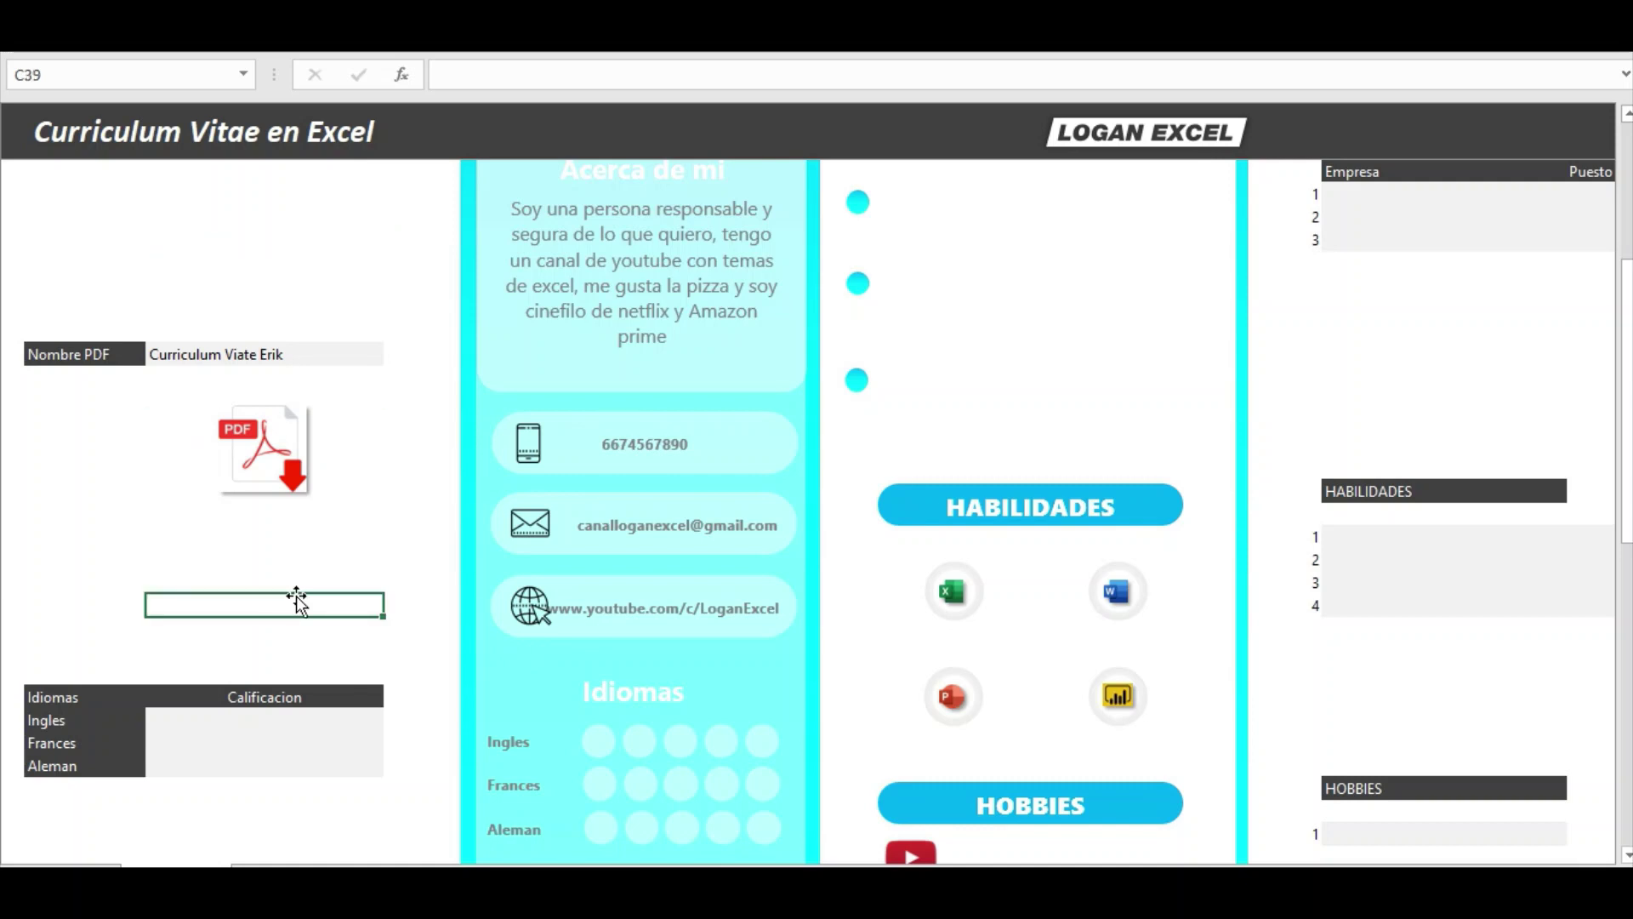
pyautogui.scroll(-1, 296, 595)
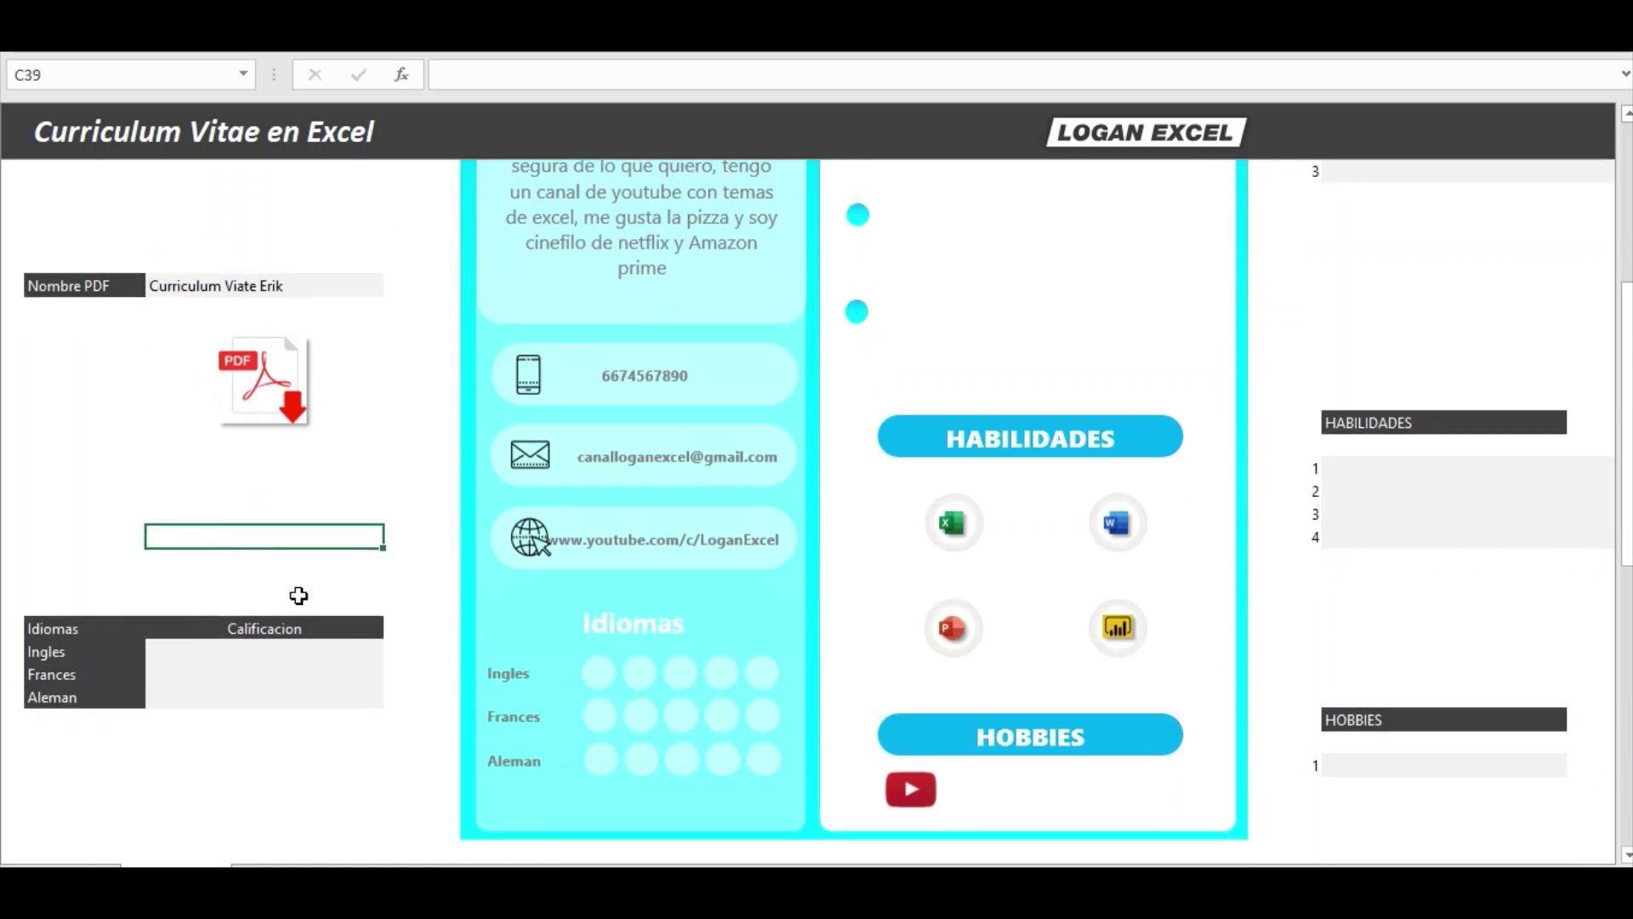
pyautogui.scroll(-1, 297, 595)
# Step: Enter ratings of 5 for Ingles and 3 for Frances
pyautogui.click(298, 608)
pyautogui.scroll(-1, 300, 605)
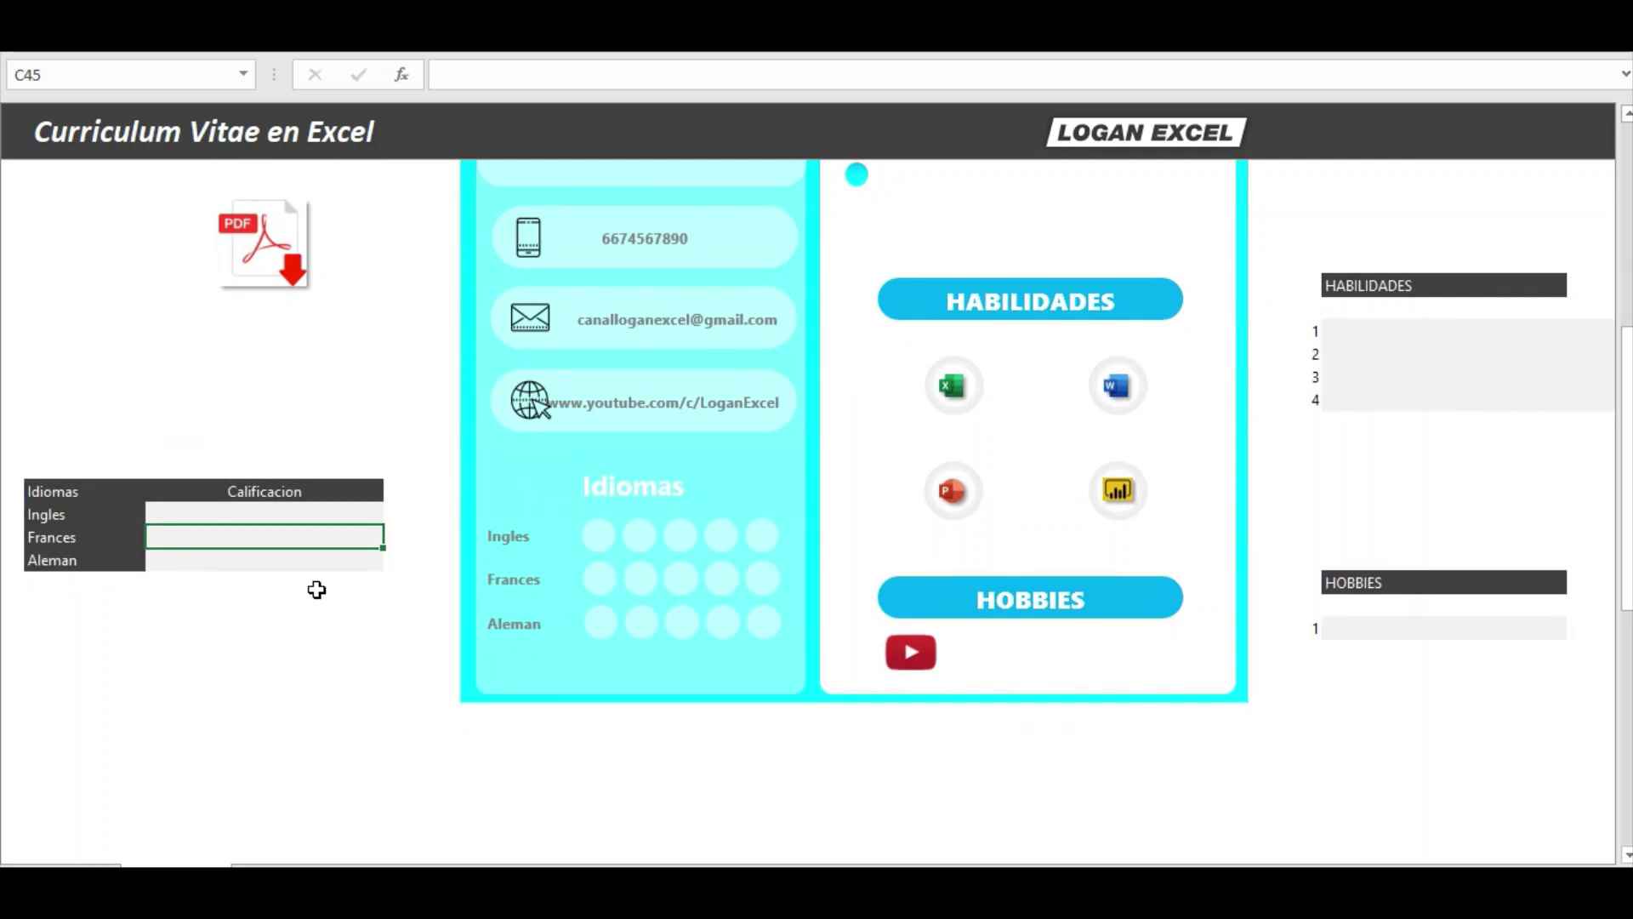
pyautogui.click(185, 495)
pyautogui.press('Left')
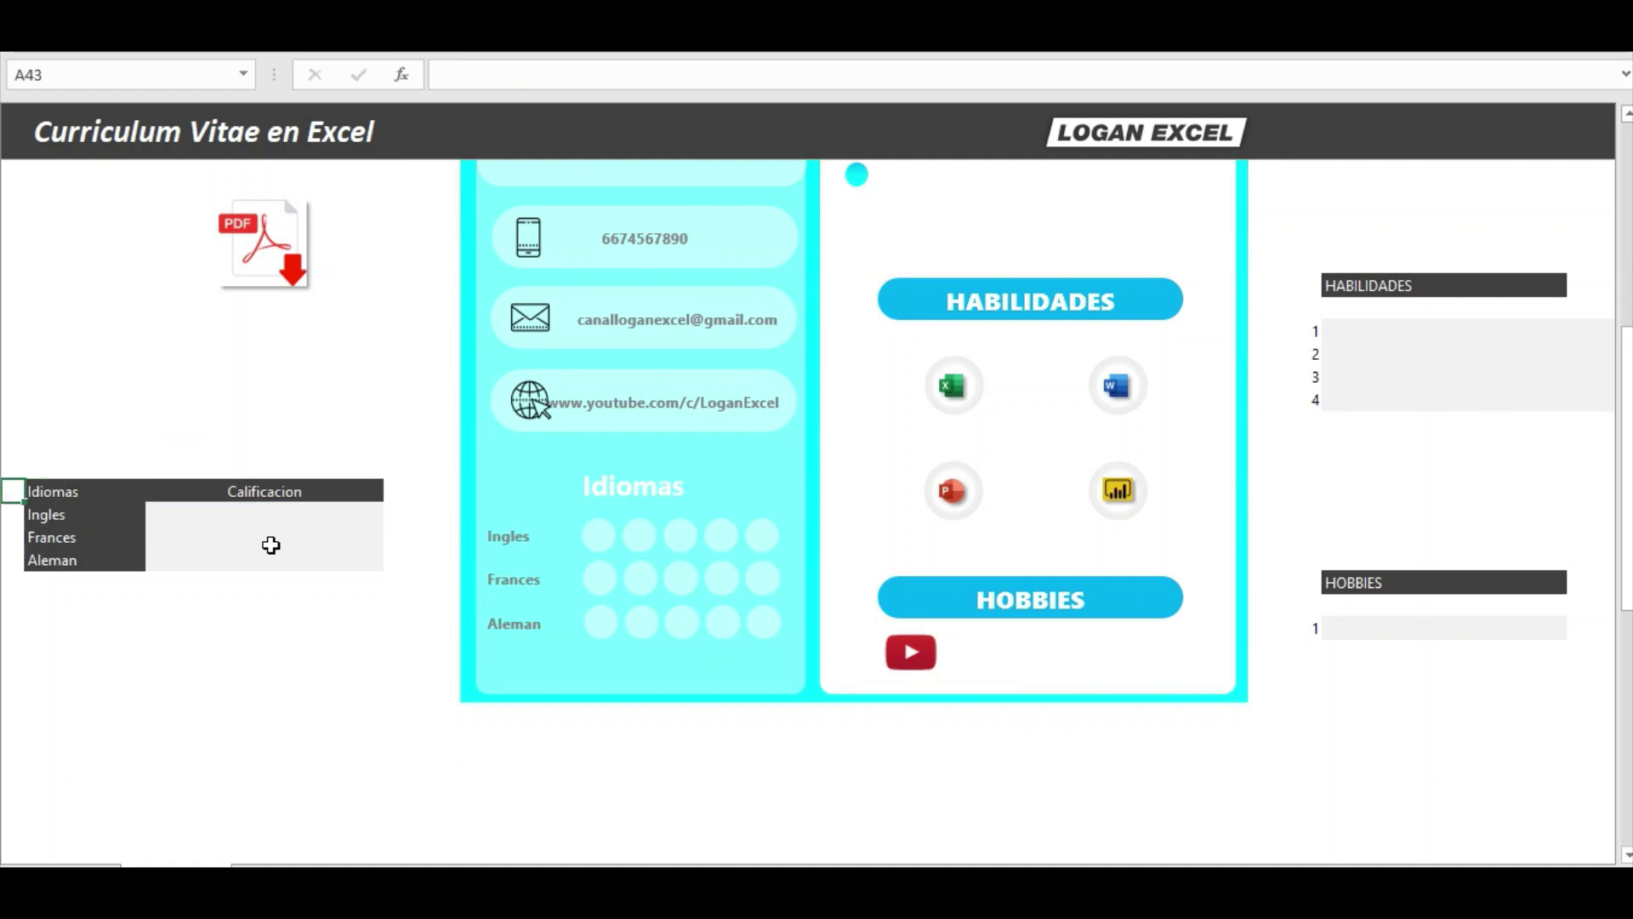
pyautogui.press('Down')
pyautogui.press('Down')
pyautogui.press('Right')
pyautogui.press('Up')
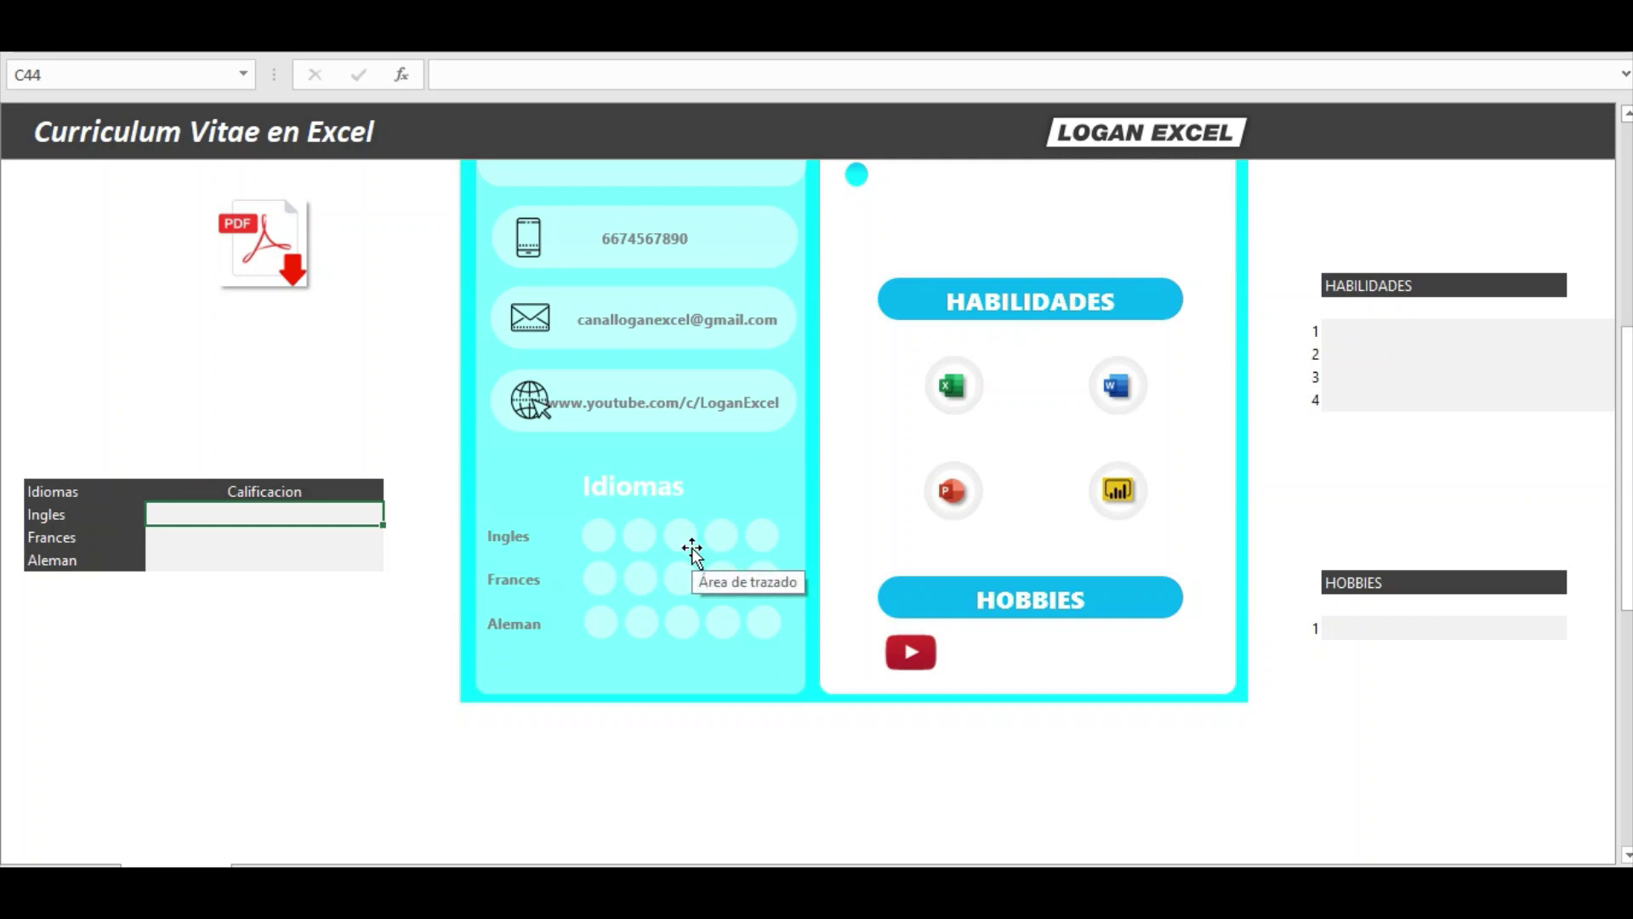
pyautogui.click(318, 581)
pyautogui.click(298, 517)
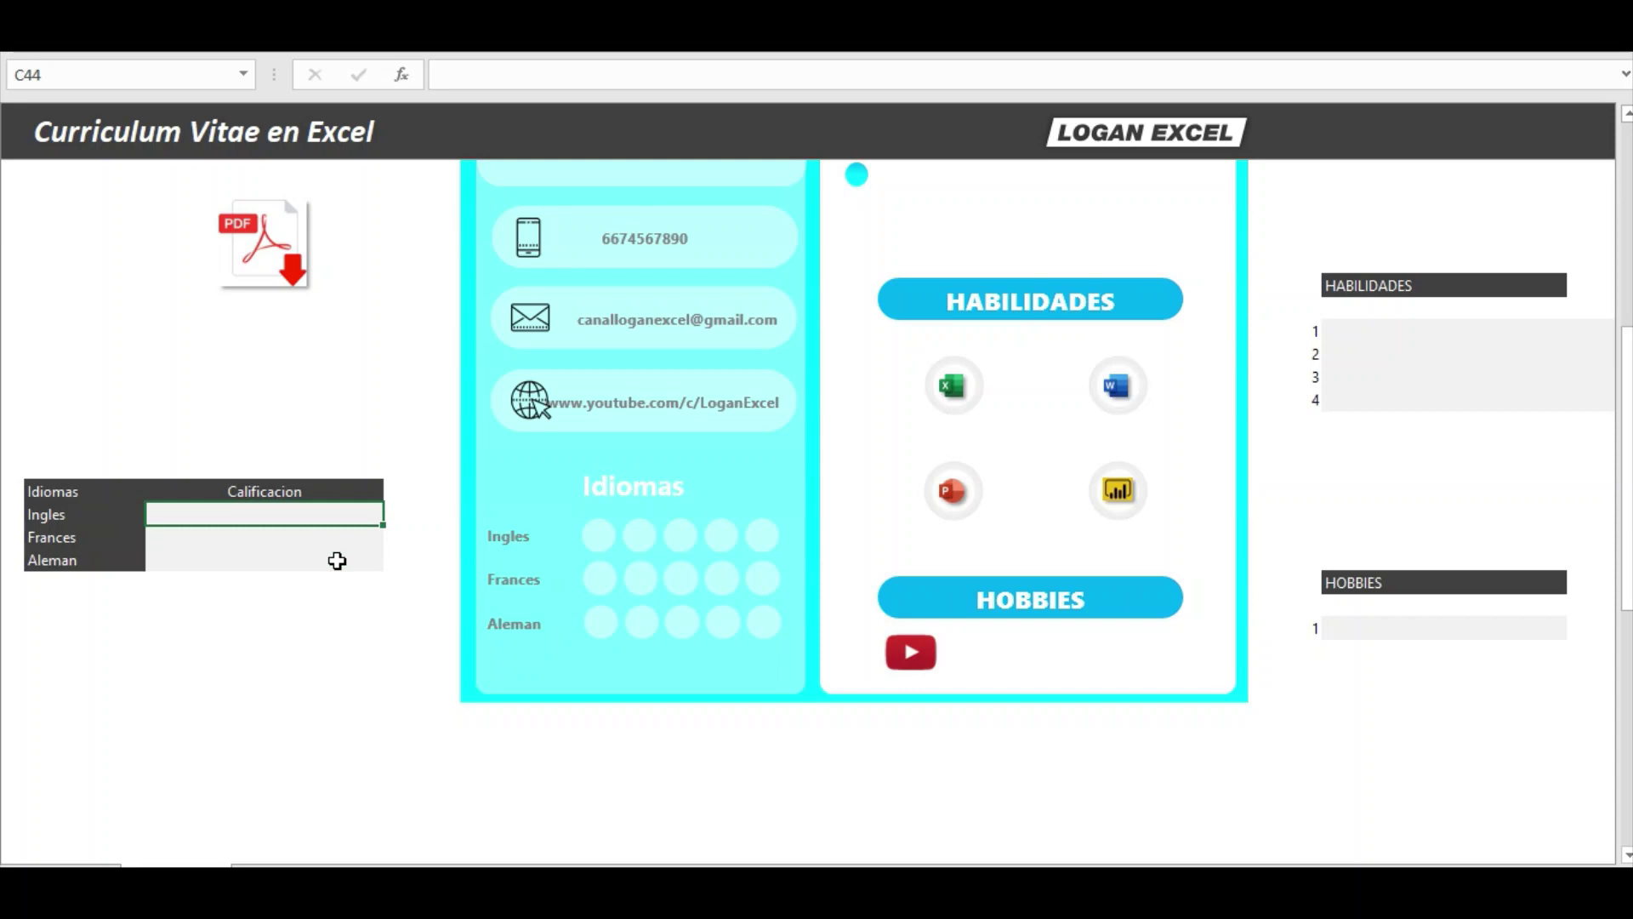
pyautogui.write('5')
pyautogui.hotkey('ctrl', 'Return')
pyautogui.press('Return')
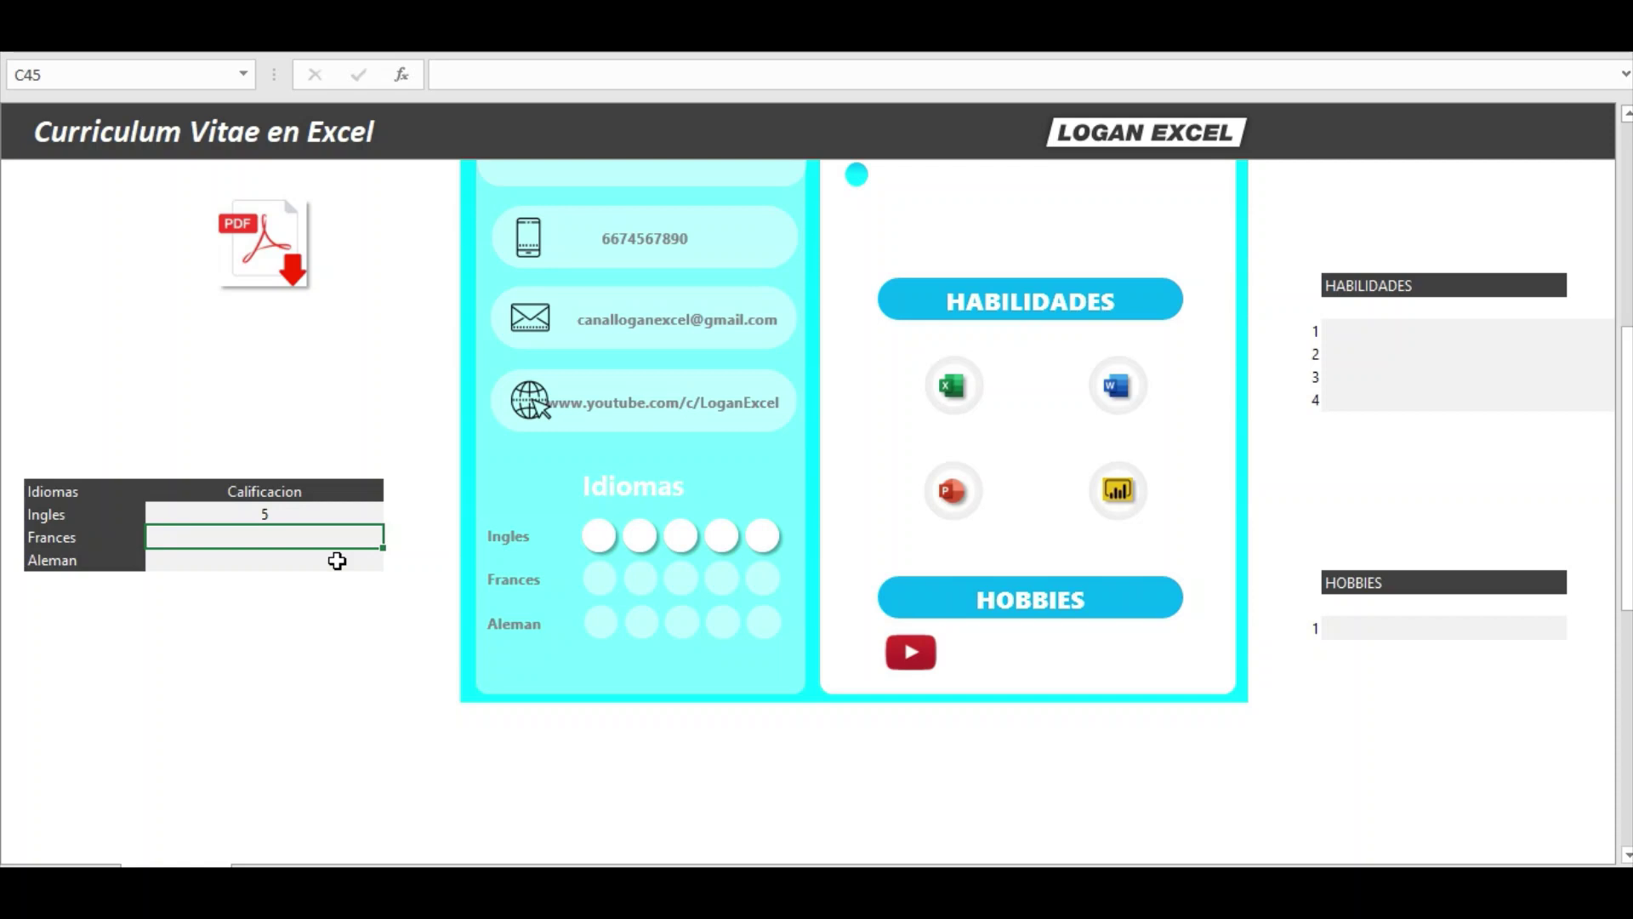
pyautogui.write('3')
pyautogui.press('Return')
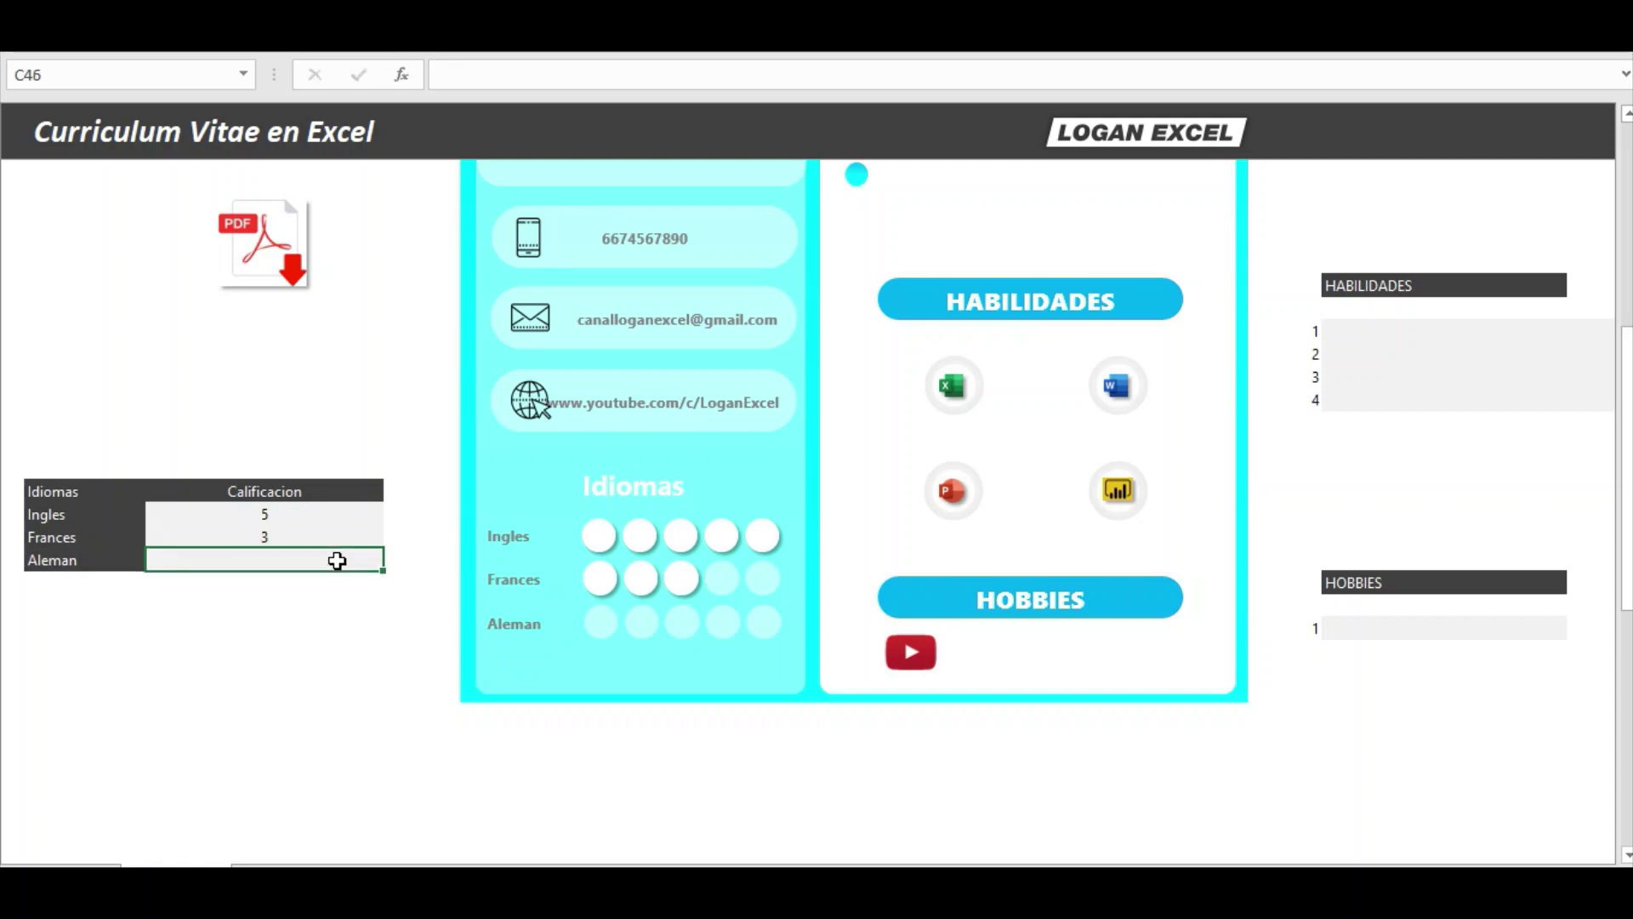
# Step: Rate the third language 2 and lower the Ingles rating to 4
pyautogui.press('Return')
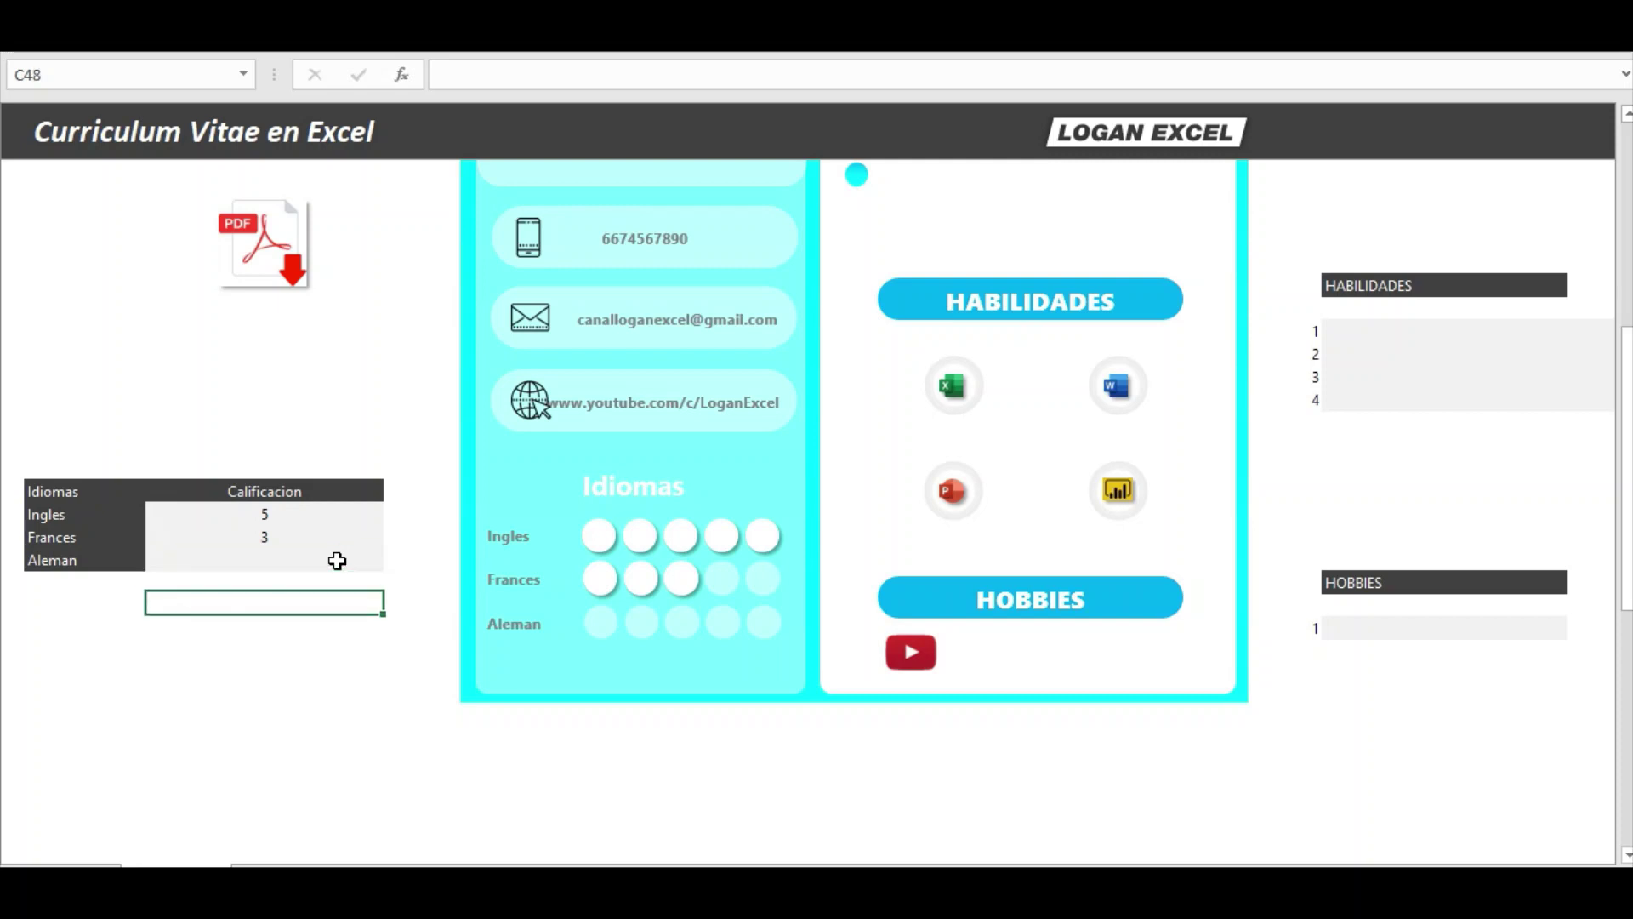
pyautogui.press('Up')
pyautogui.write('2')
pyautogui.hotkey('ctrl', 'Return')
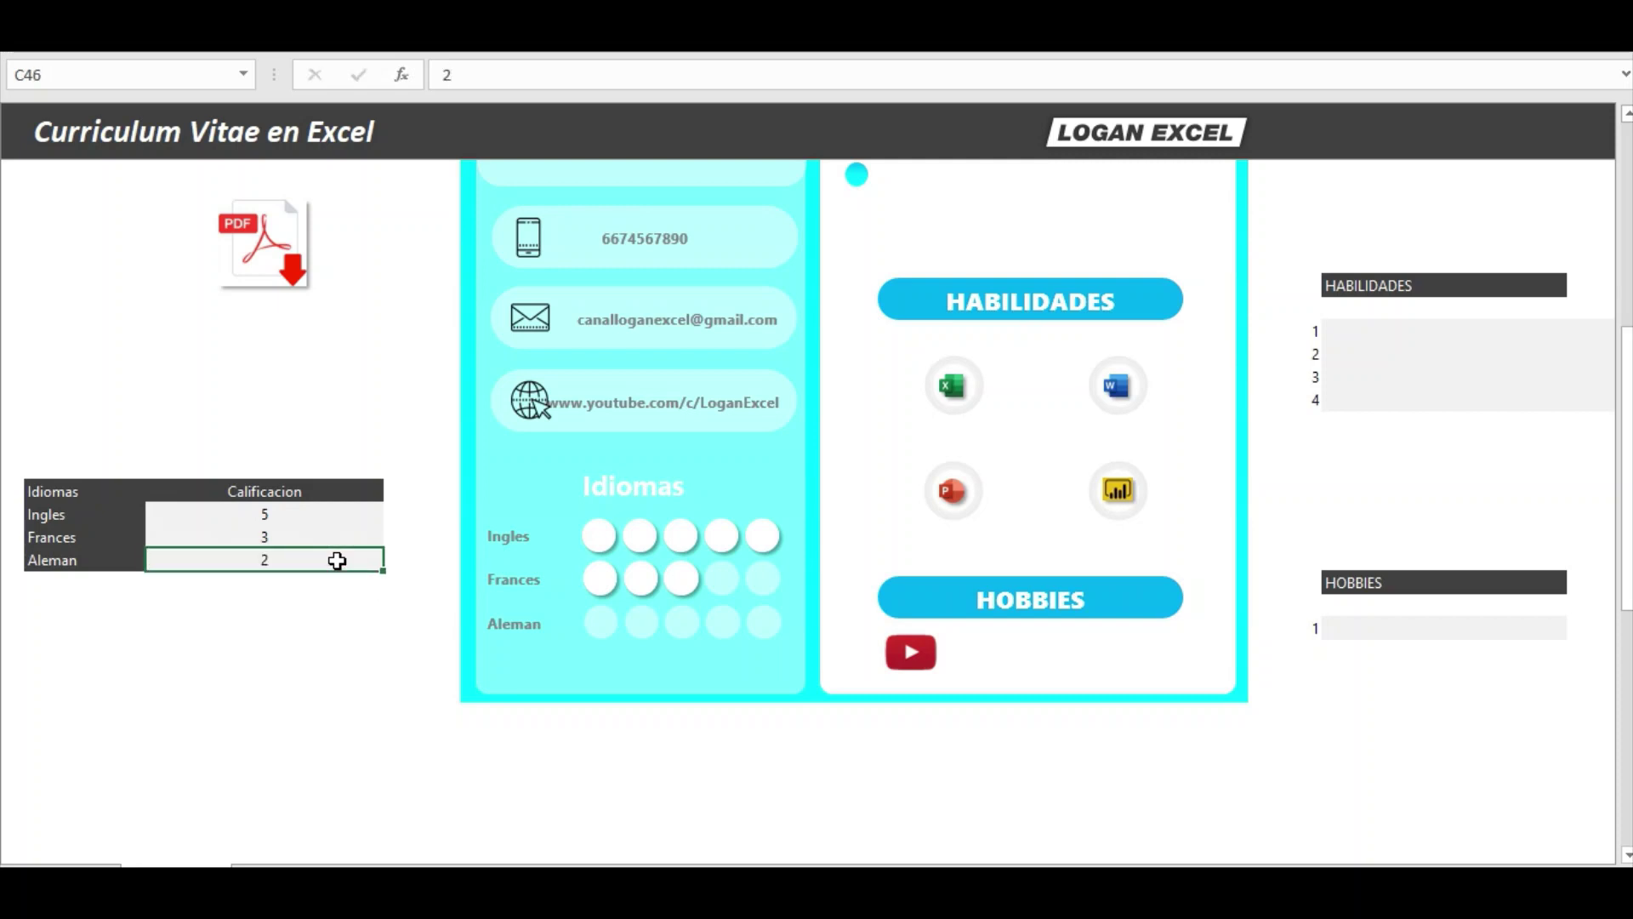
pyautogui.press('Return')
pyautogui.press('Up')
pyautogui.press('Up')
pyautogui.press('Up')
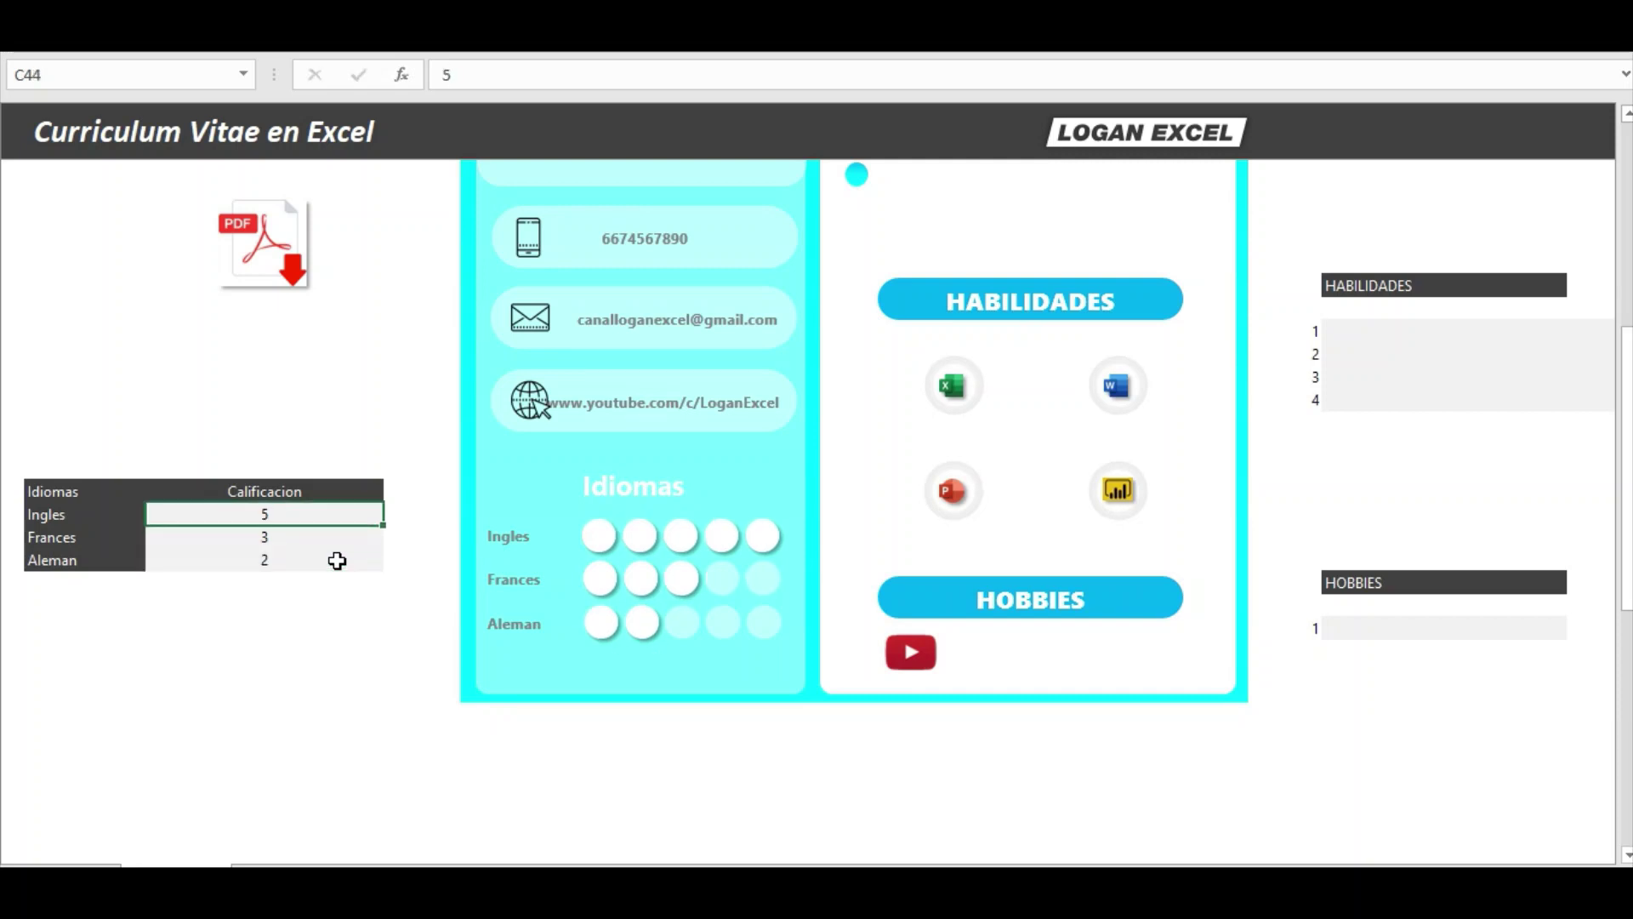
pyautogui.write('4')
pyautogui.hotkey('ctrl', 'Return')
pyautogui.press('Return')
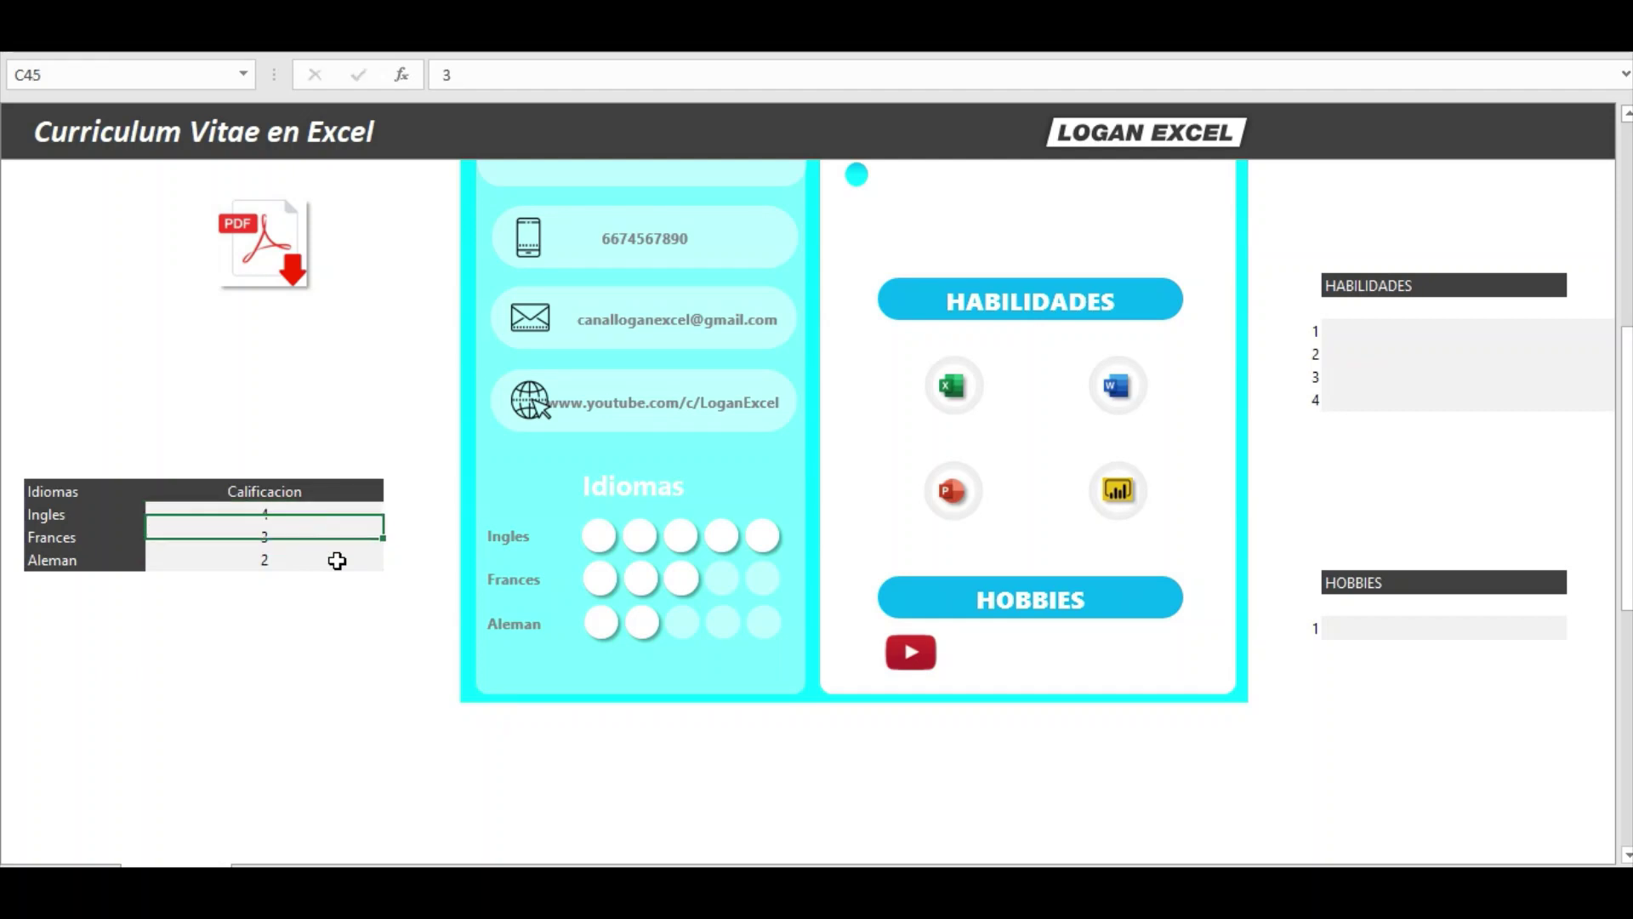
# Step: Rename the third language from Aleman to Italiano in B46
pyautogui.press('Left')
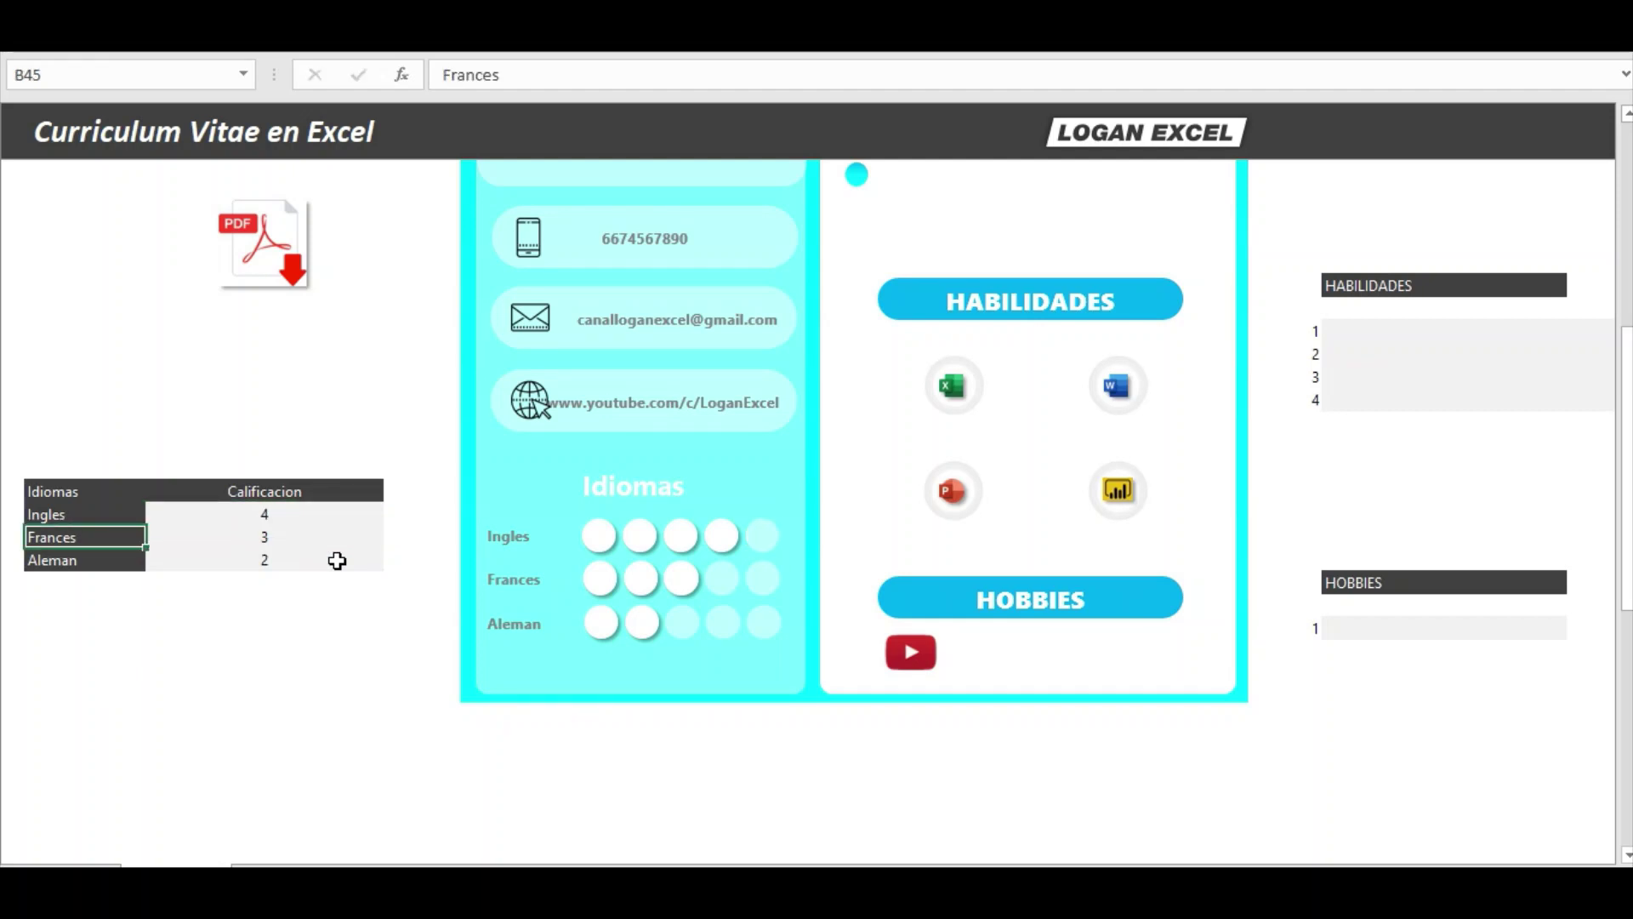
pyautogui.press('Down')
pyautogui.press('Down')
pyautogui.press('Up')
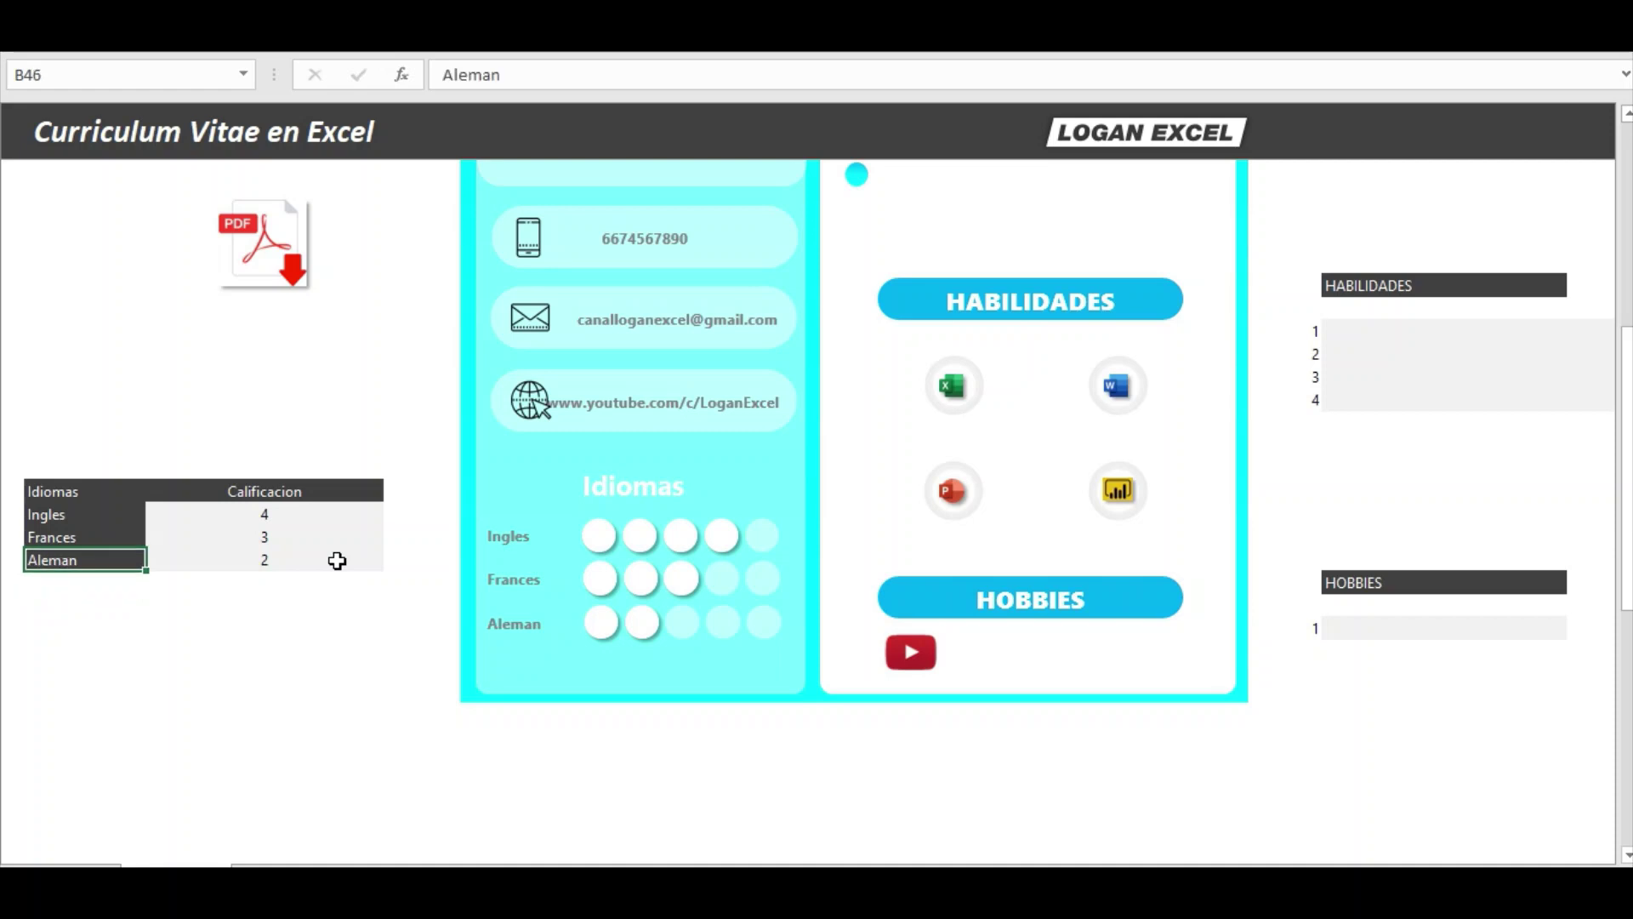
pyautogui.write('Italia')
pyautogui.write('no')
pyautogui.press('Return')
pyautogui.press('Up')
pyautogui.press('Right')
pyautogui.press('Right')
pyautogui.press('Left')
pyautogui.press('Left')
pyautogui.press('Right')
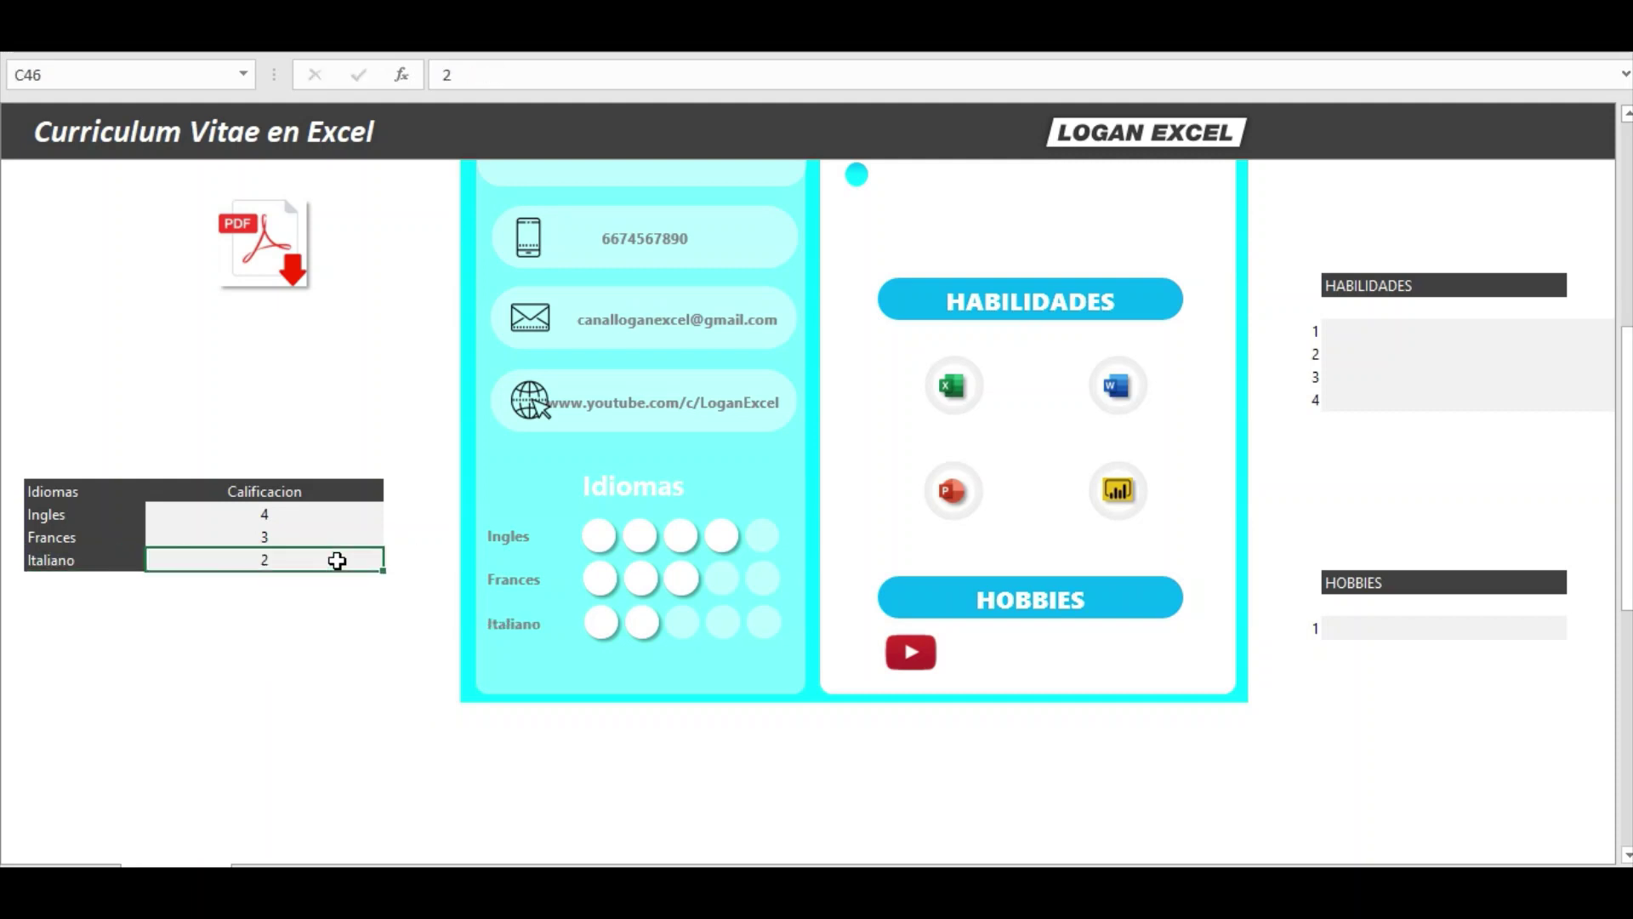
# Step: Scroll up to the EDUCACION table and select the stored education data to its right
pyautogui.scroll(1, 463, 569)
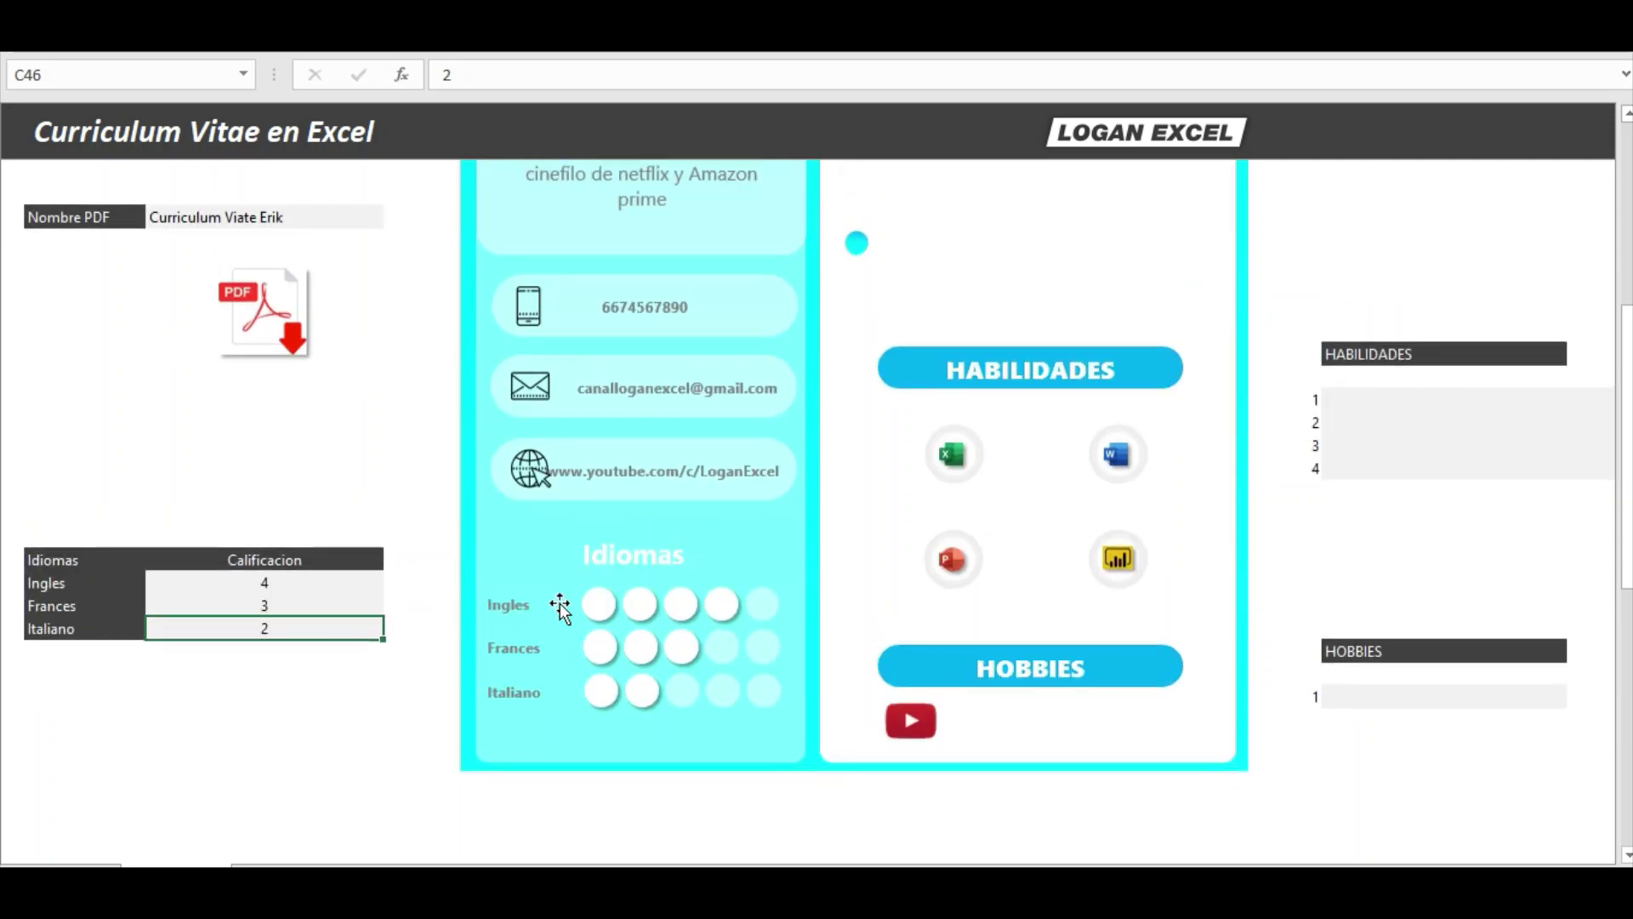
pyautogui.scroll(1, 561, 607)
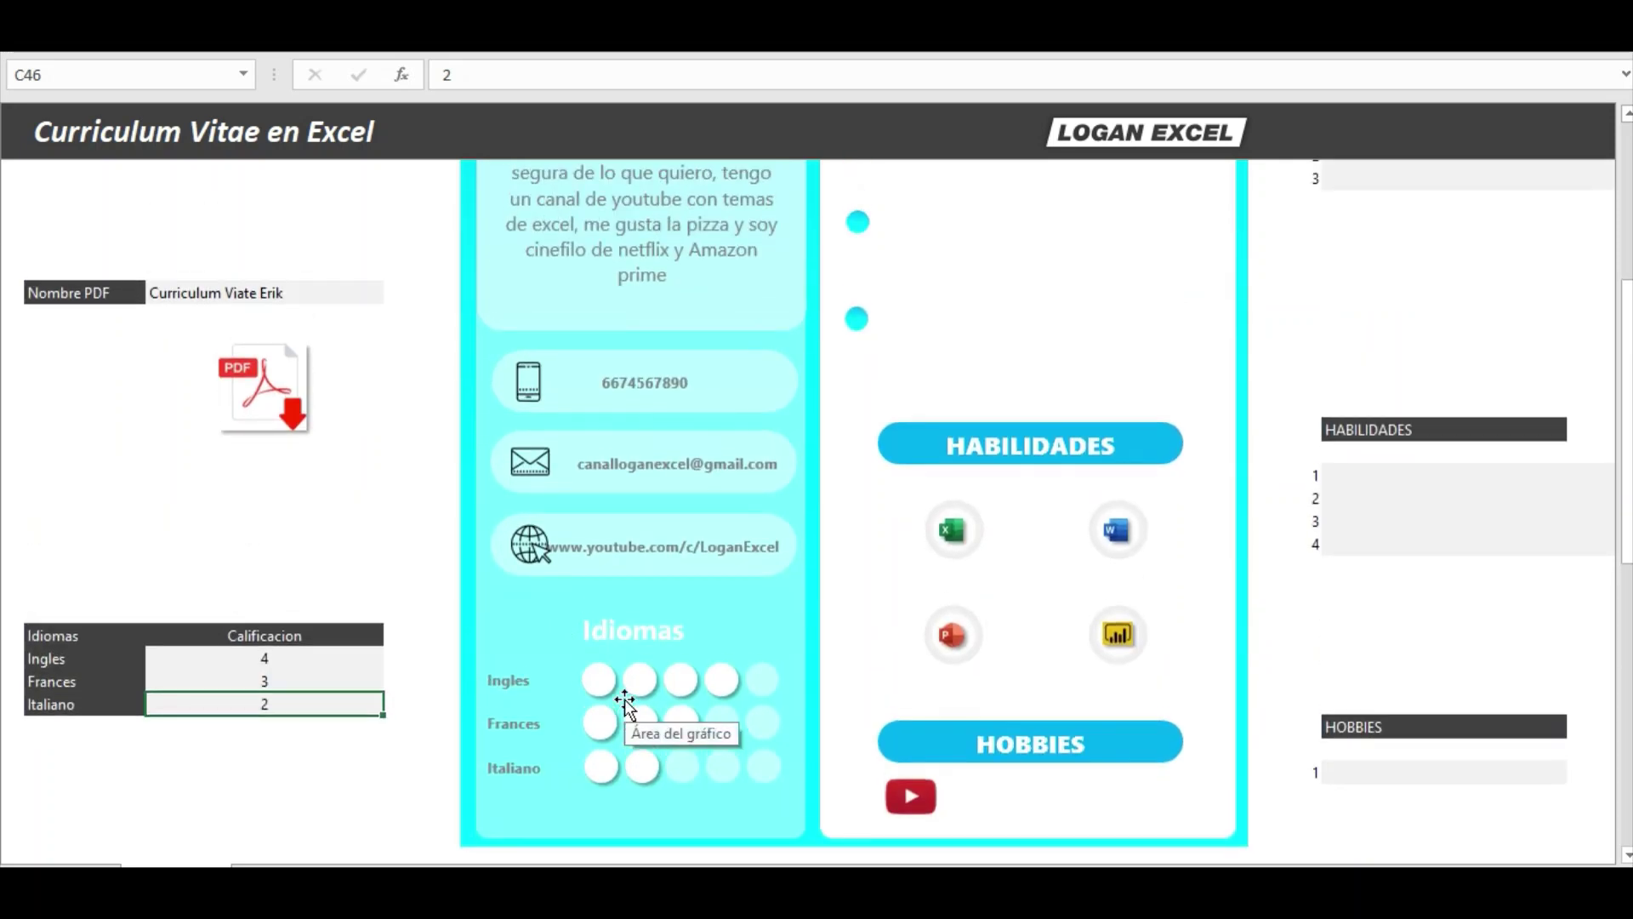
pyautogui.scroll(5, 625, 699)
pyautogui.scroll(1, 631, 690)
pyautogui.scroll(2, 630, 691)
pyautogui.scroll(2, 630, 682)
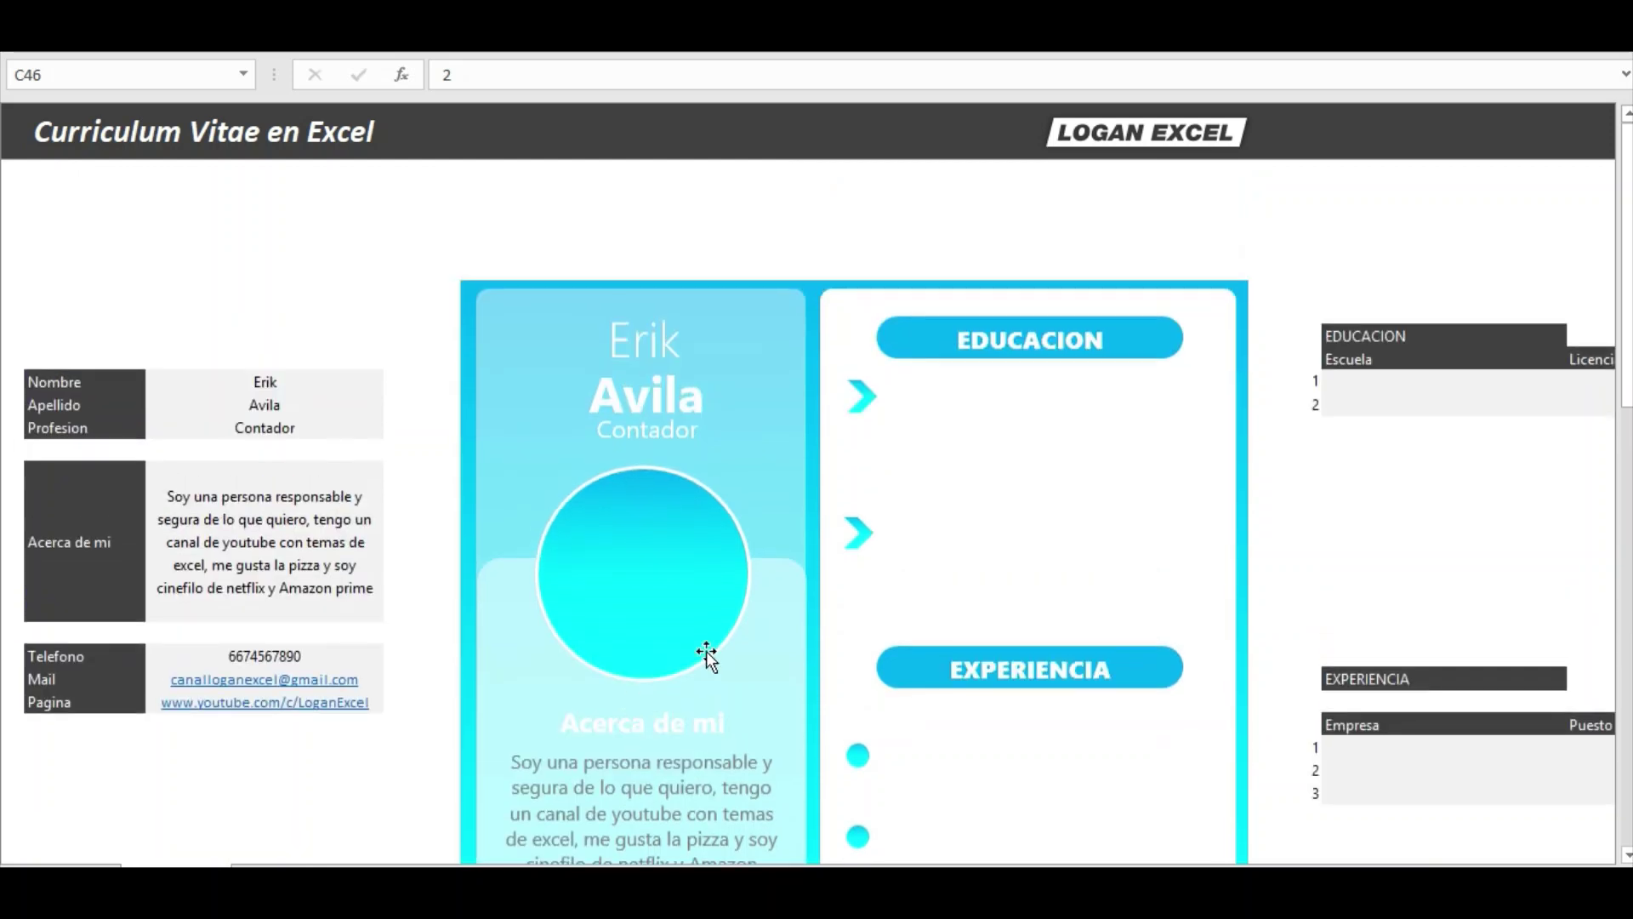
pyautogui.click(1418, 583)
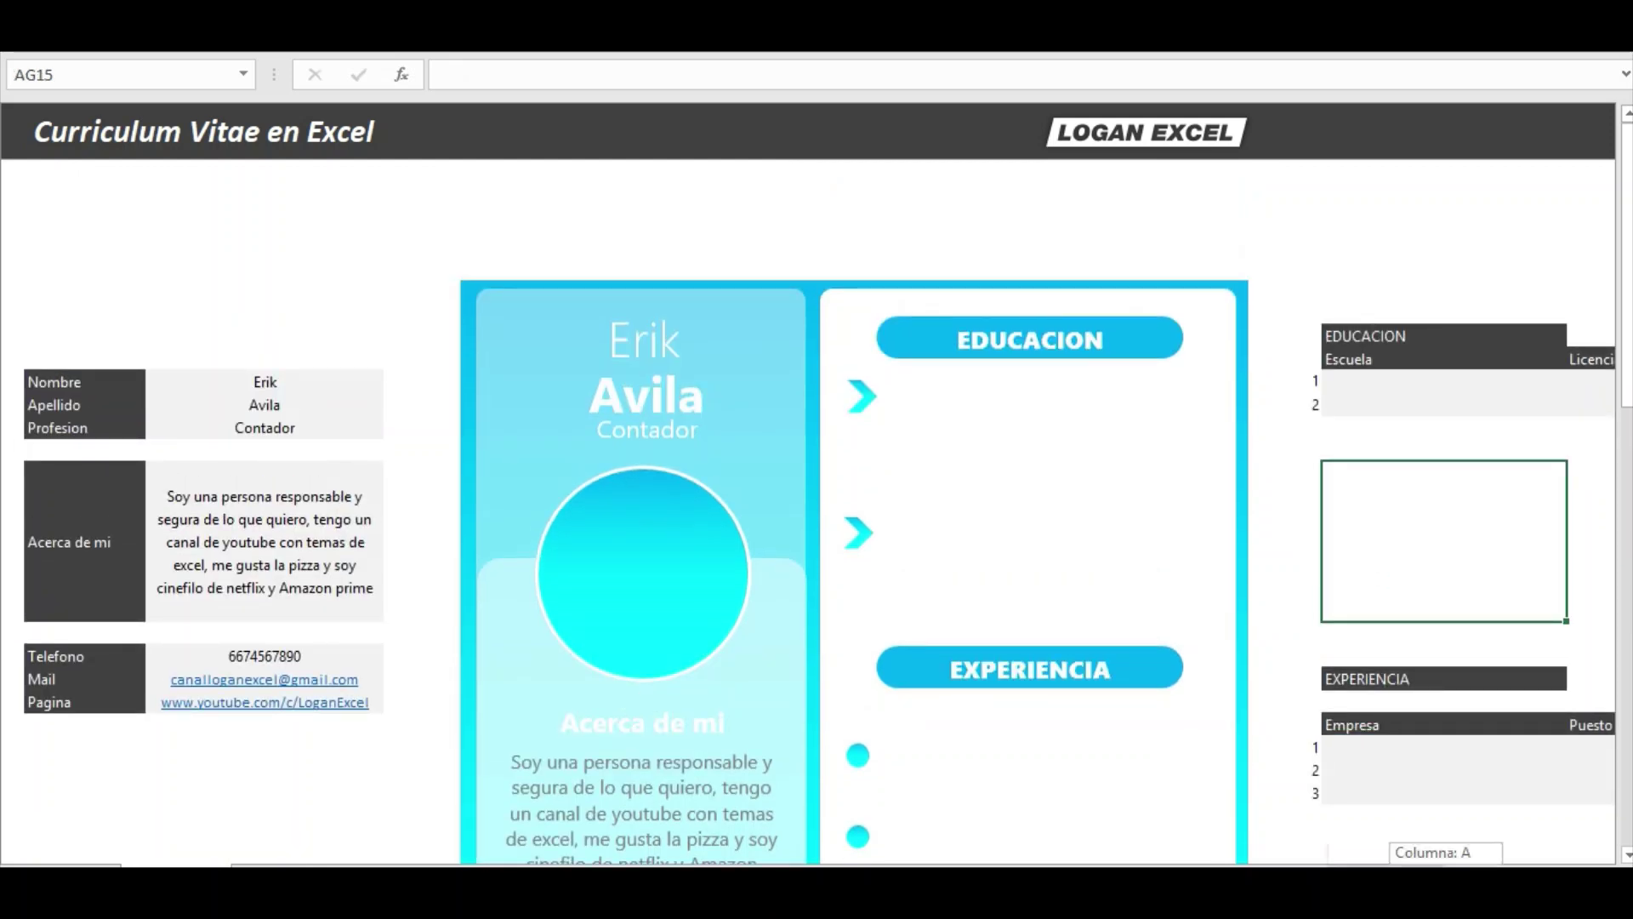
pyautogui.hscroll(5, 1437, 859)
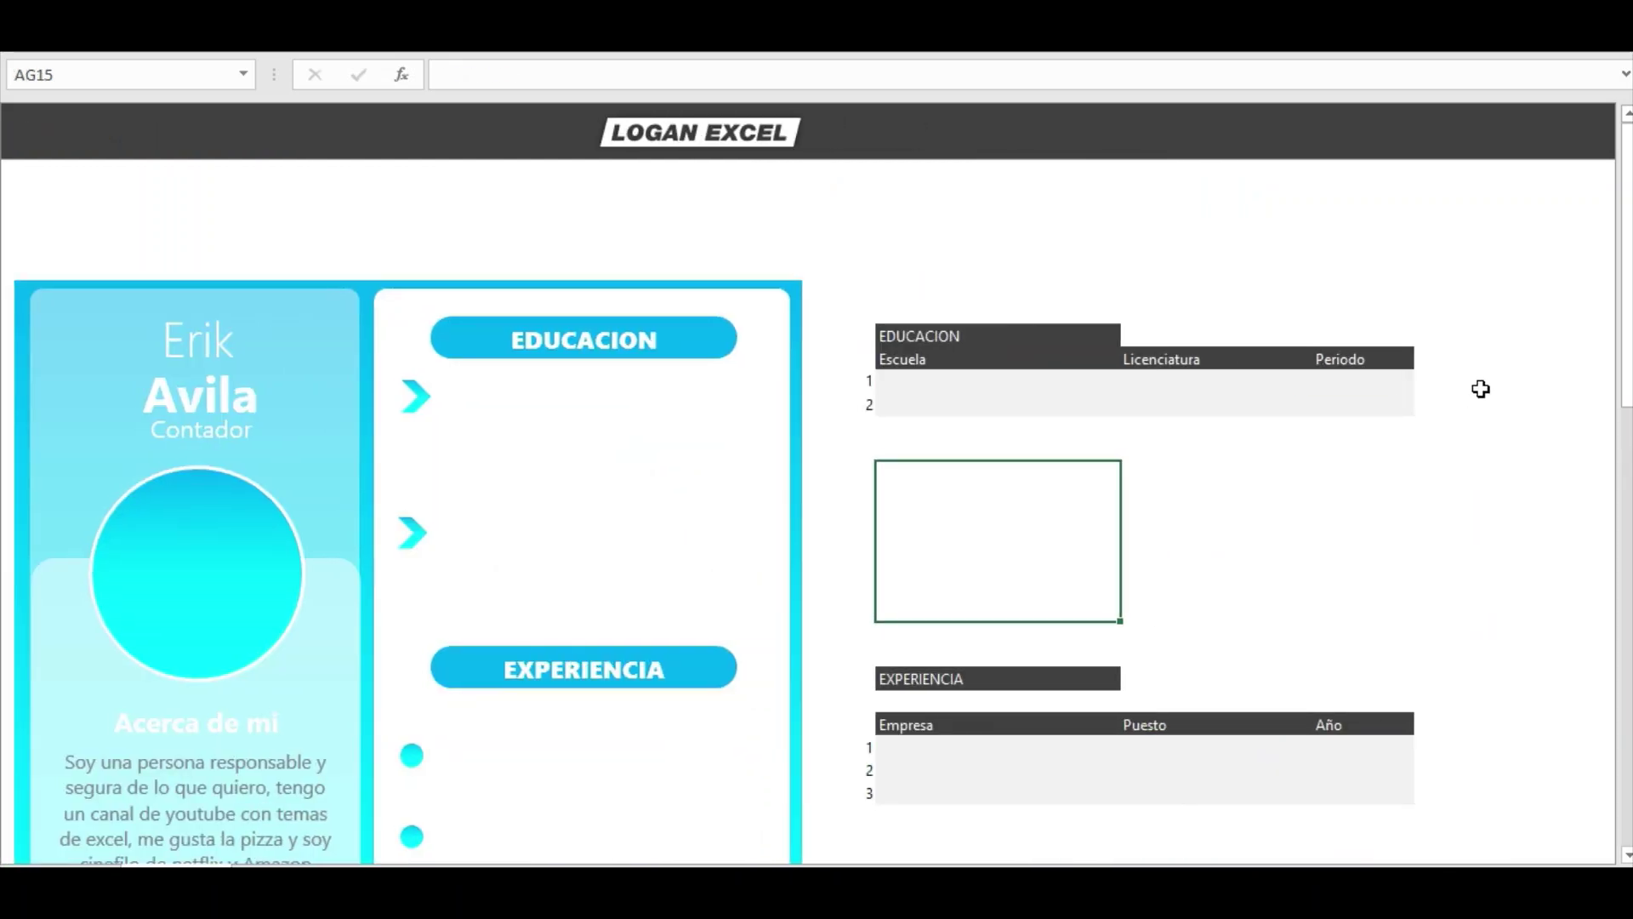
pyautogui.click(1483, 384)
# Step: Extend the selection over the stored education entries and copy them
pyautogui.press('Left')
pyautogui.press('Left')
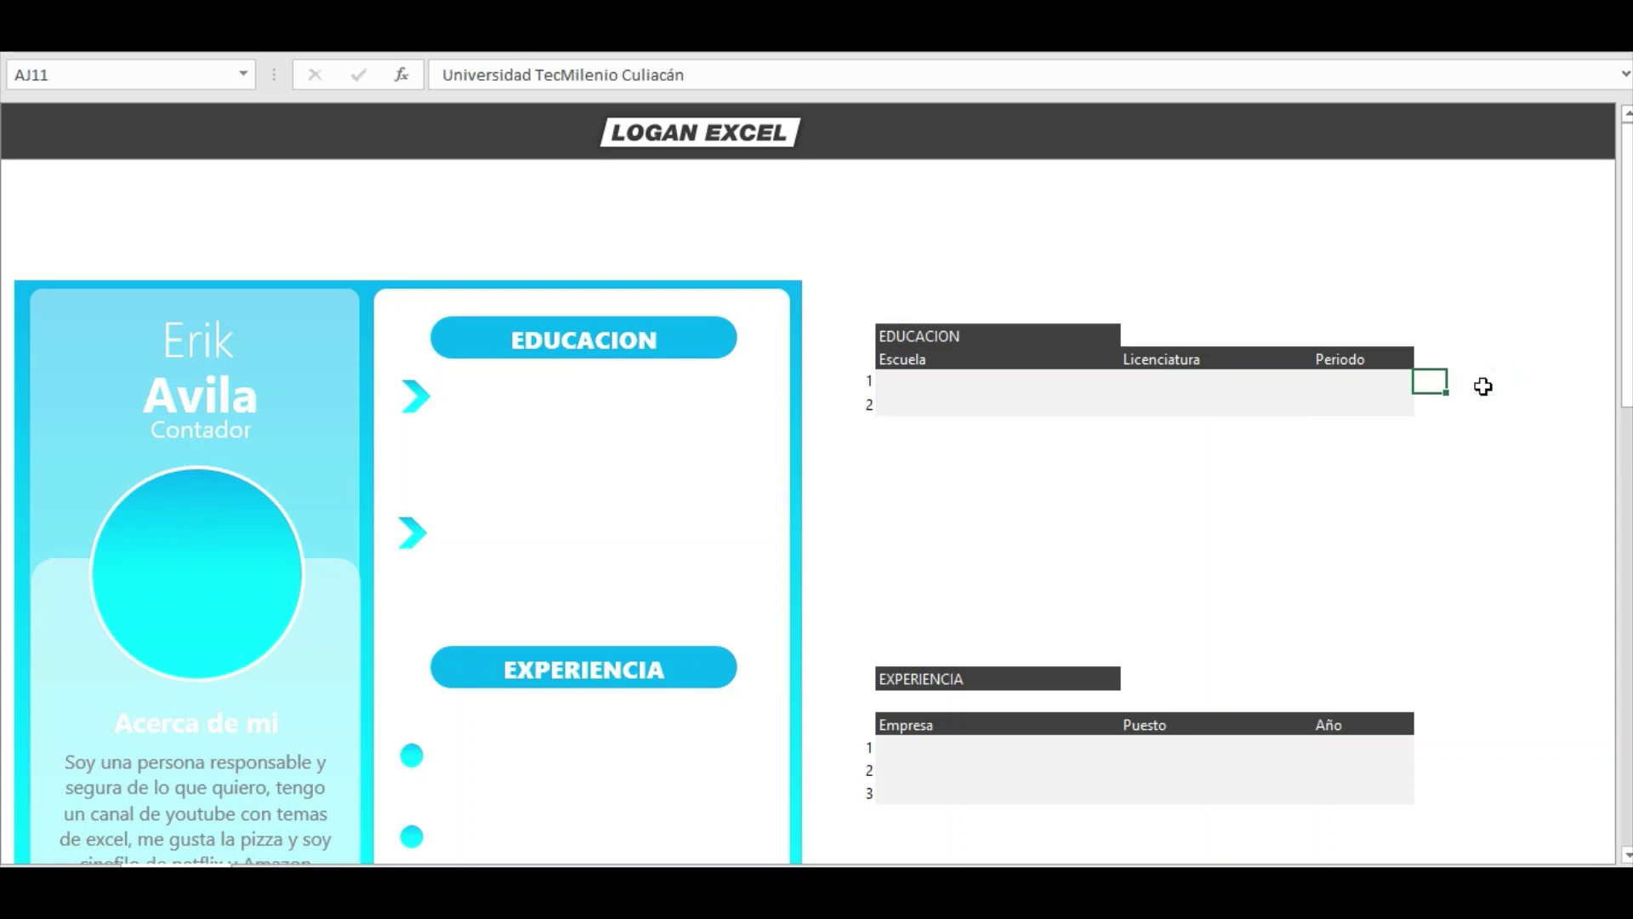
pyautogui.press('Right')
pyautogui.press('Left')
pyautogui.hotkey('shift', 'Down')
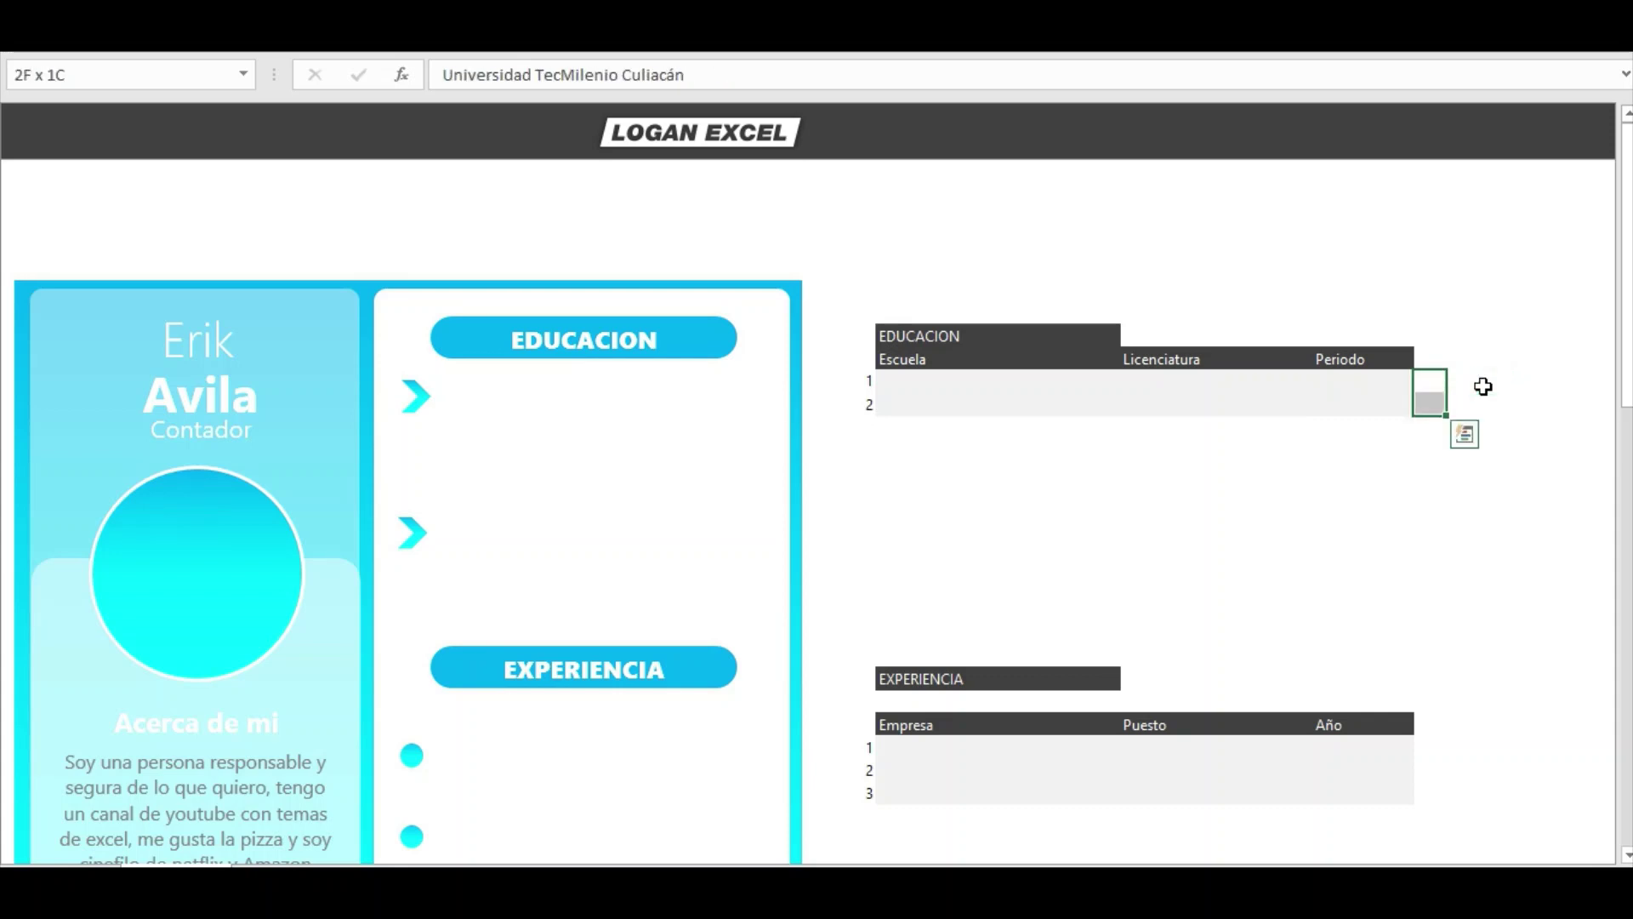
pyautogui.hotkey('shift', 'Right')
pyautogui.press('Left')
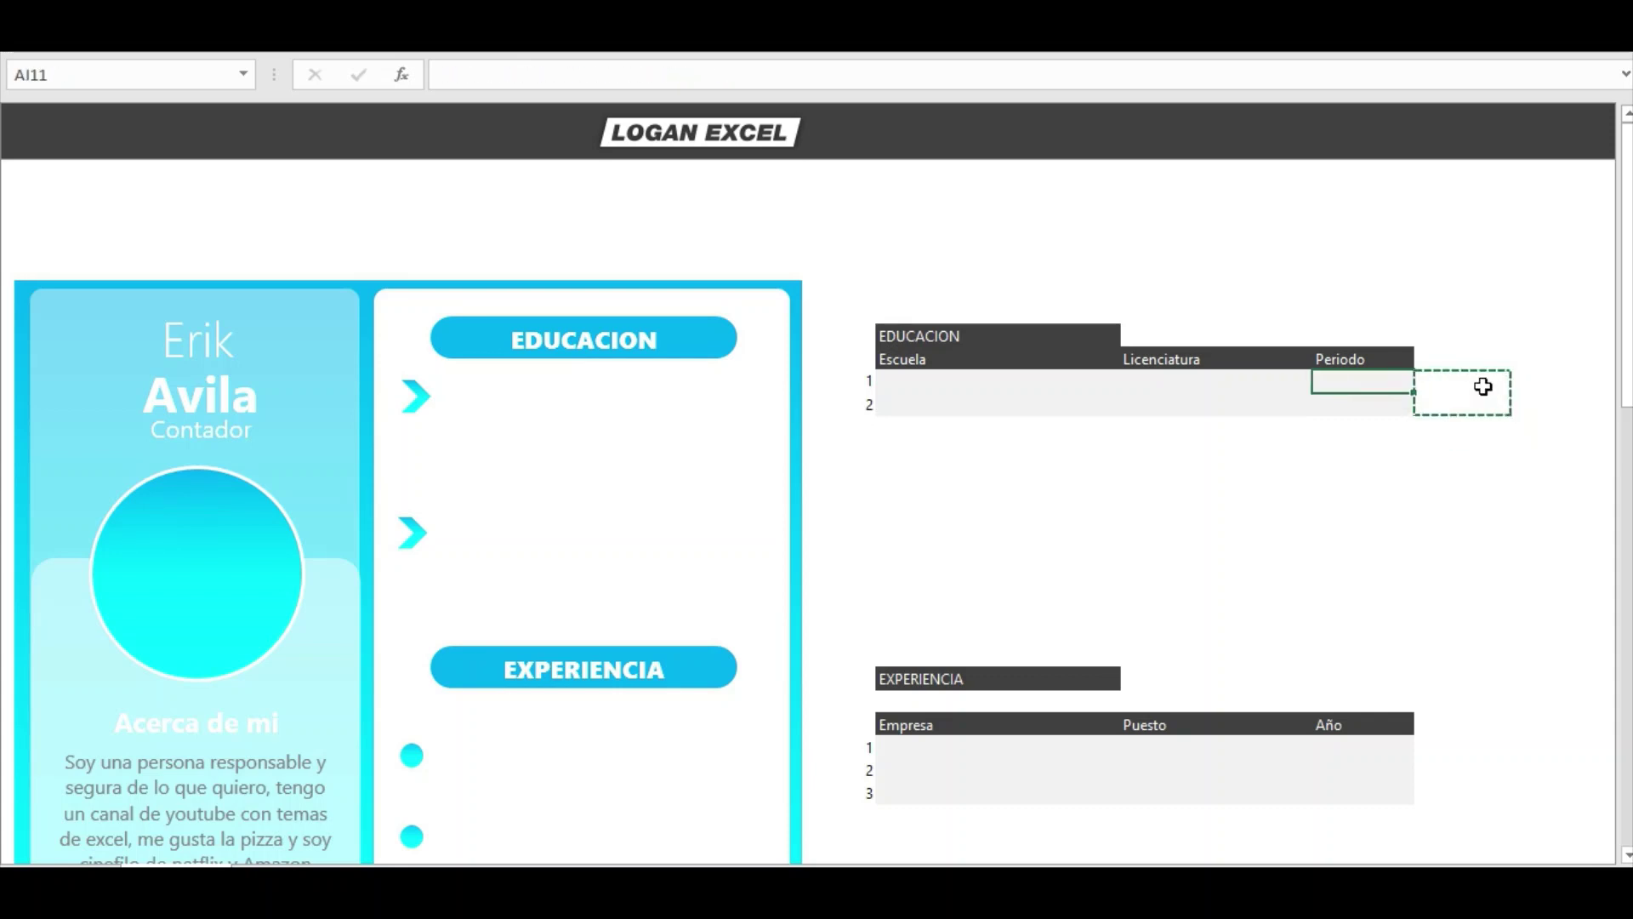
pyautogui.press('Left')
pyautogui.press('Left')
pyautogui.press('Left')
pyautogui.press('Right')
pyautogui.press('Left')
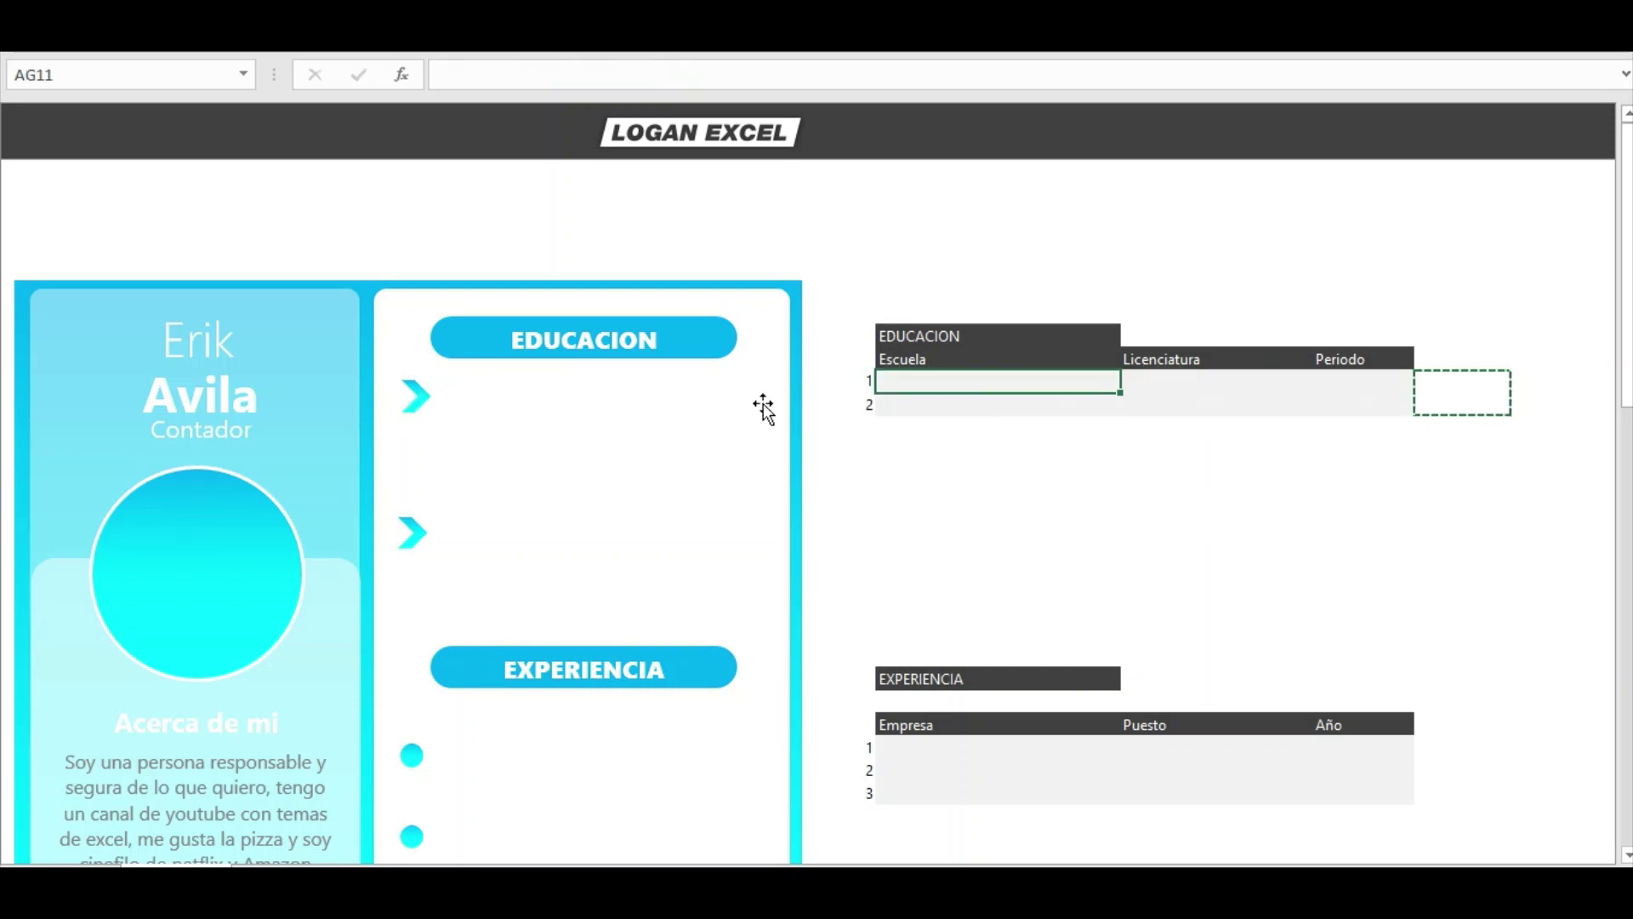
# Step: Paste the education data as values into AG11 and nudge the CV's education block slightly
pyautogui.rightClick(920, 385)
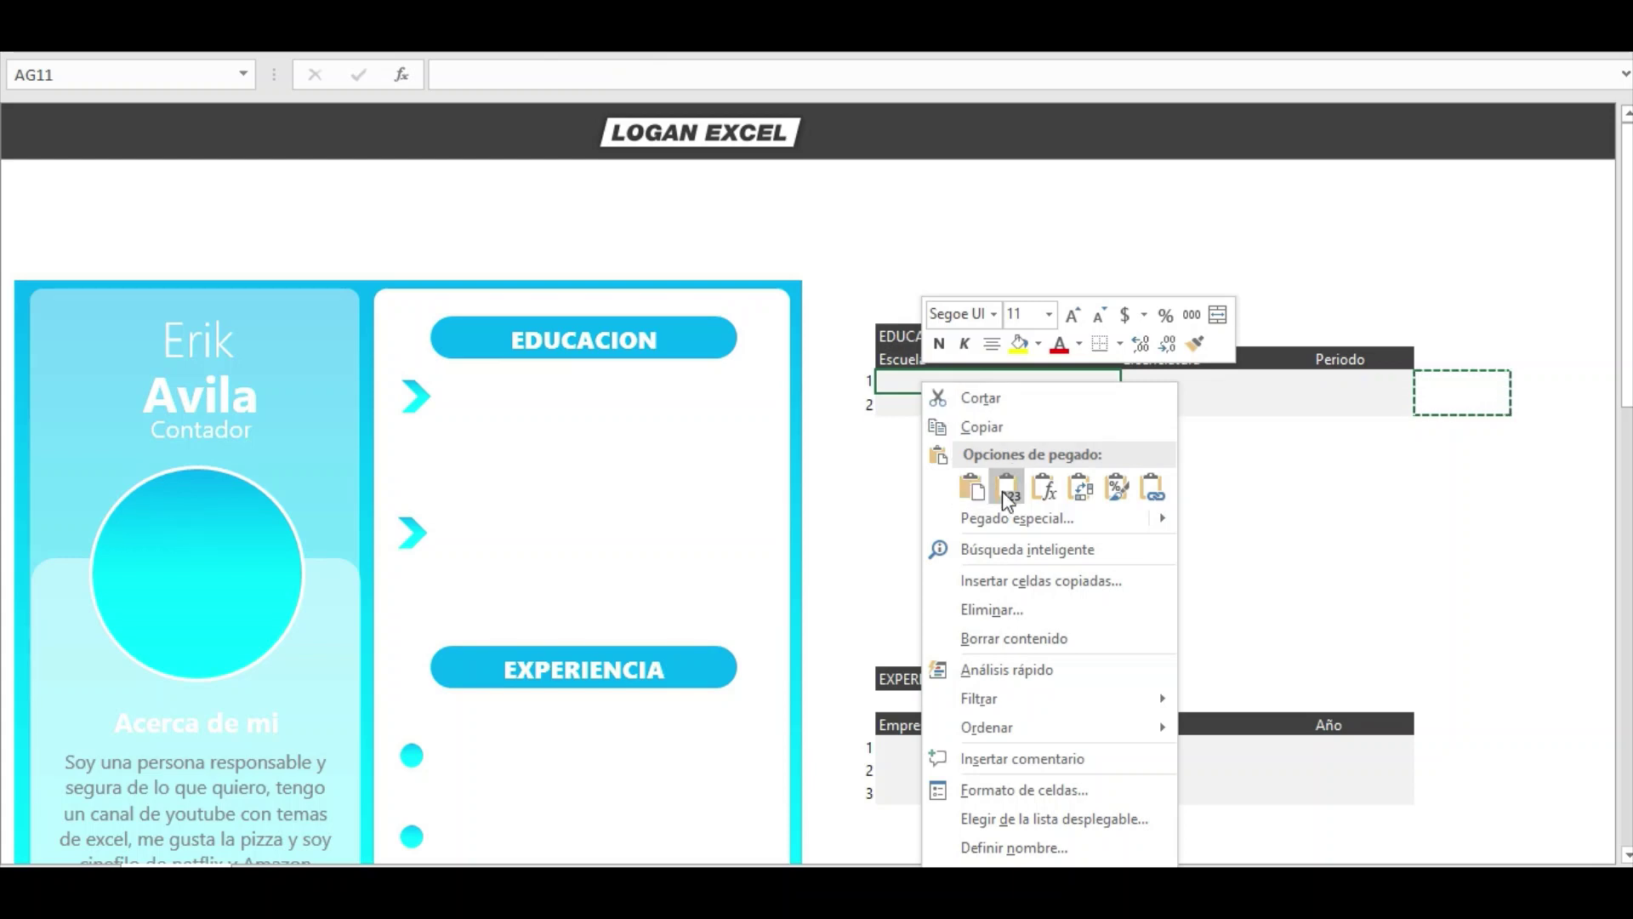
pyautogui.click(1008, 488)
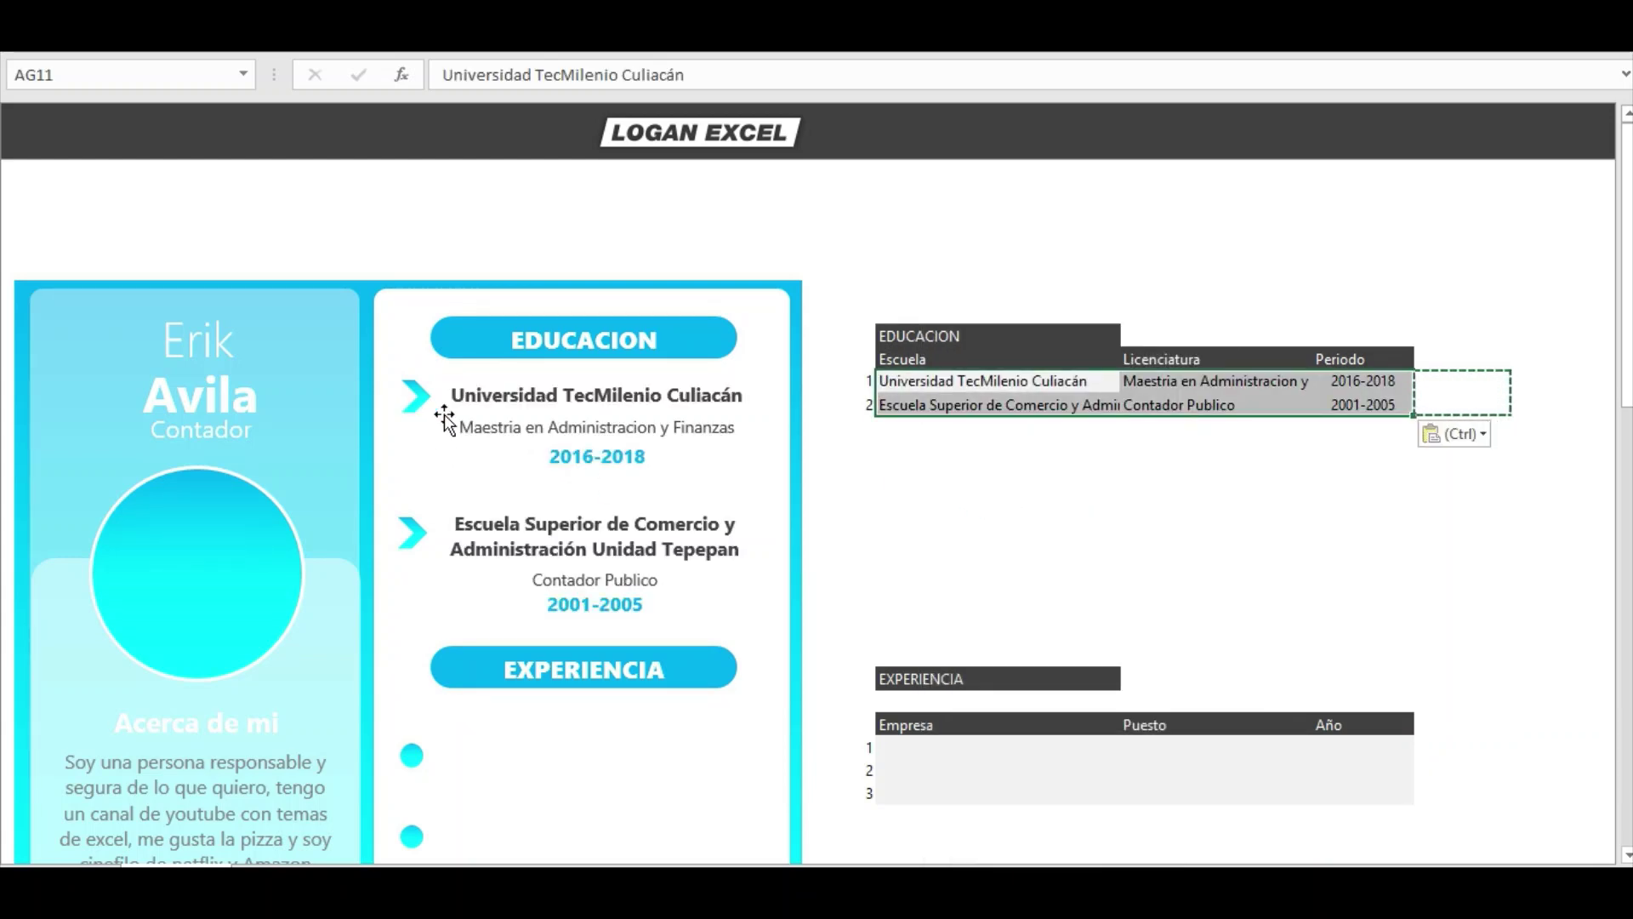
pyautogui.click(455, 422)
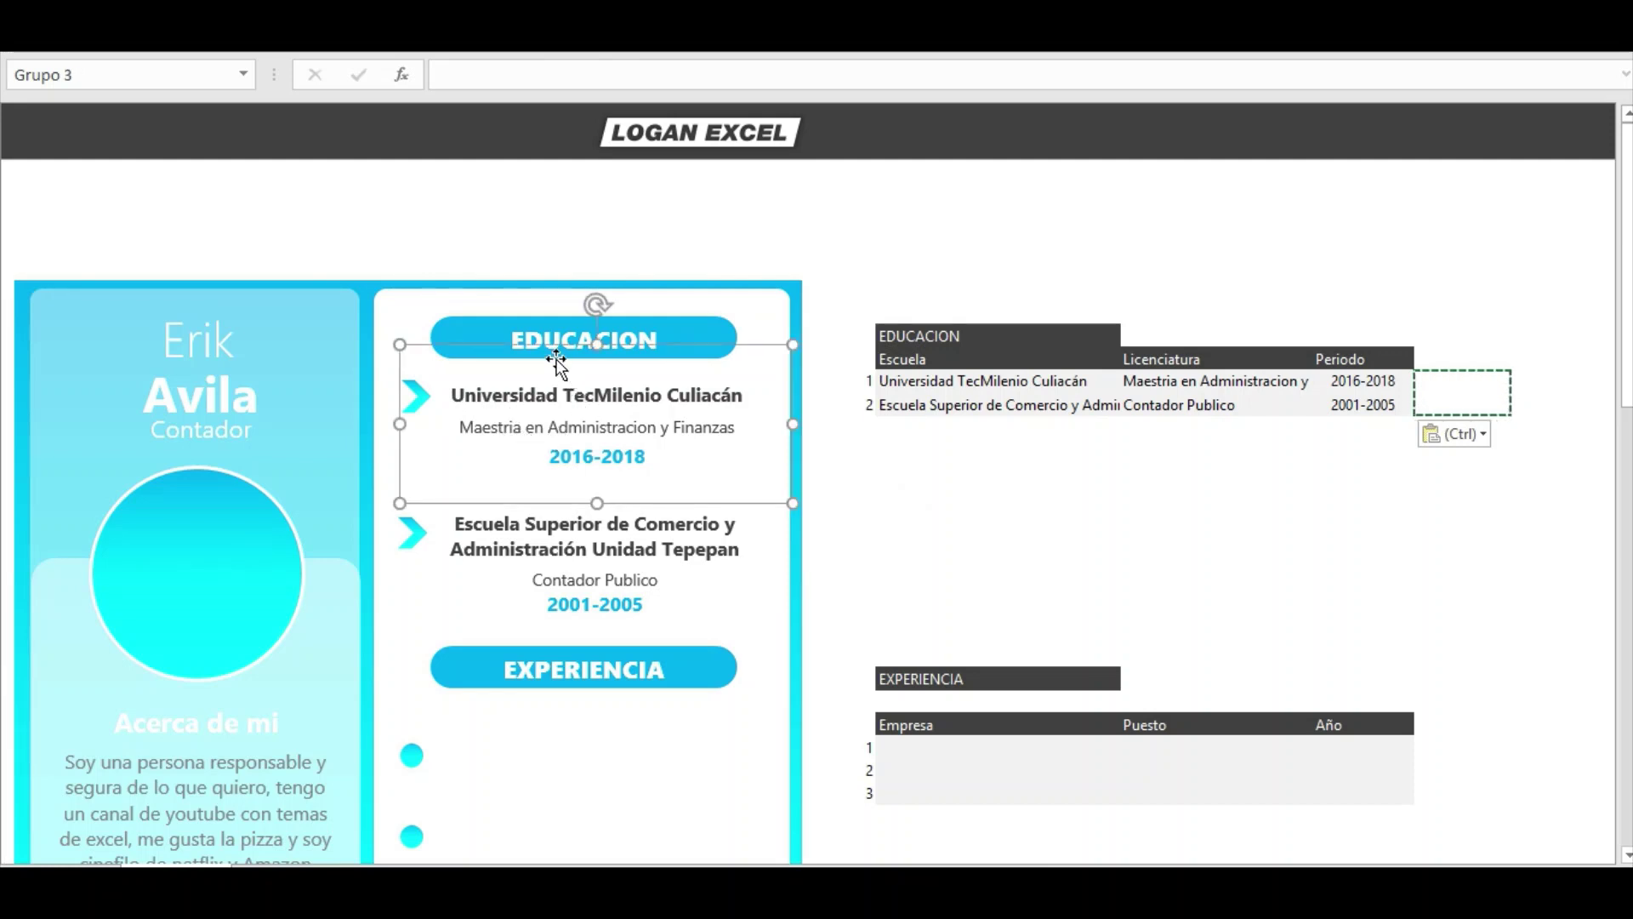
pyautogui.moveTo(551, 347)
pyautogui.mouseDown()
pyautogui.moveTo(540, 357)
pyautogui.moveTo(550, 345)
pyautogui.mouseUp()
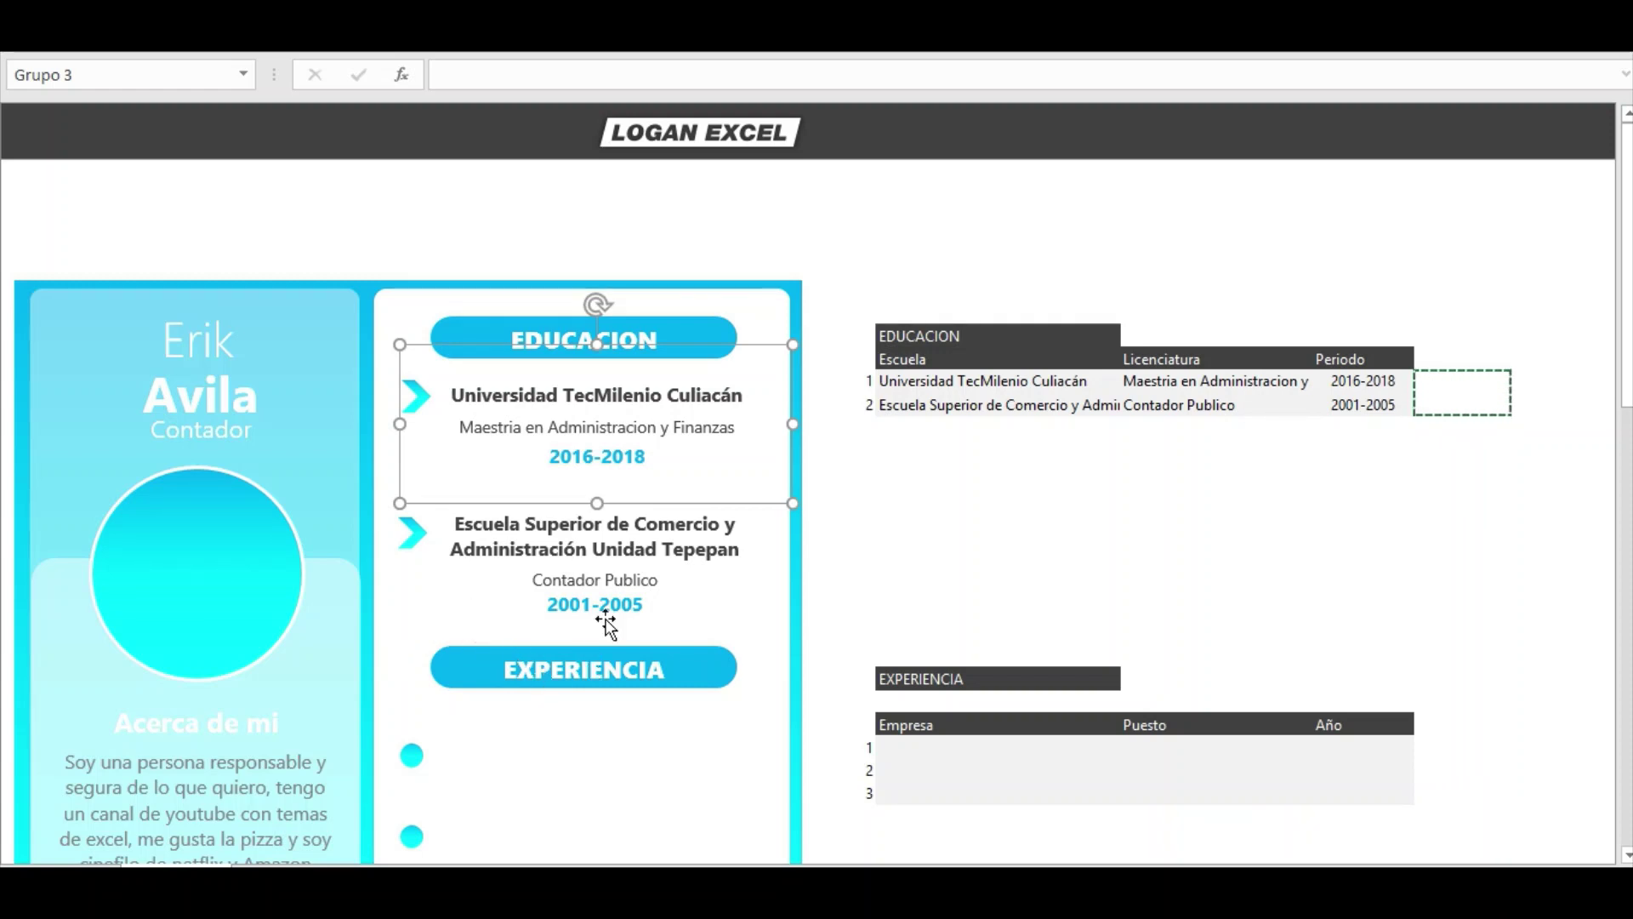
pyautogui.click(1250, 464)
pyautogui.click(969, 467)
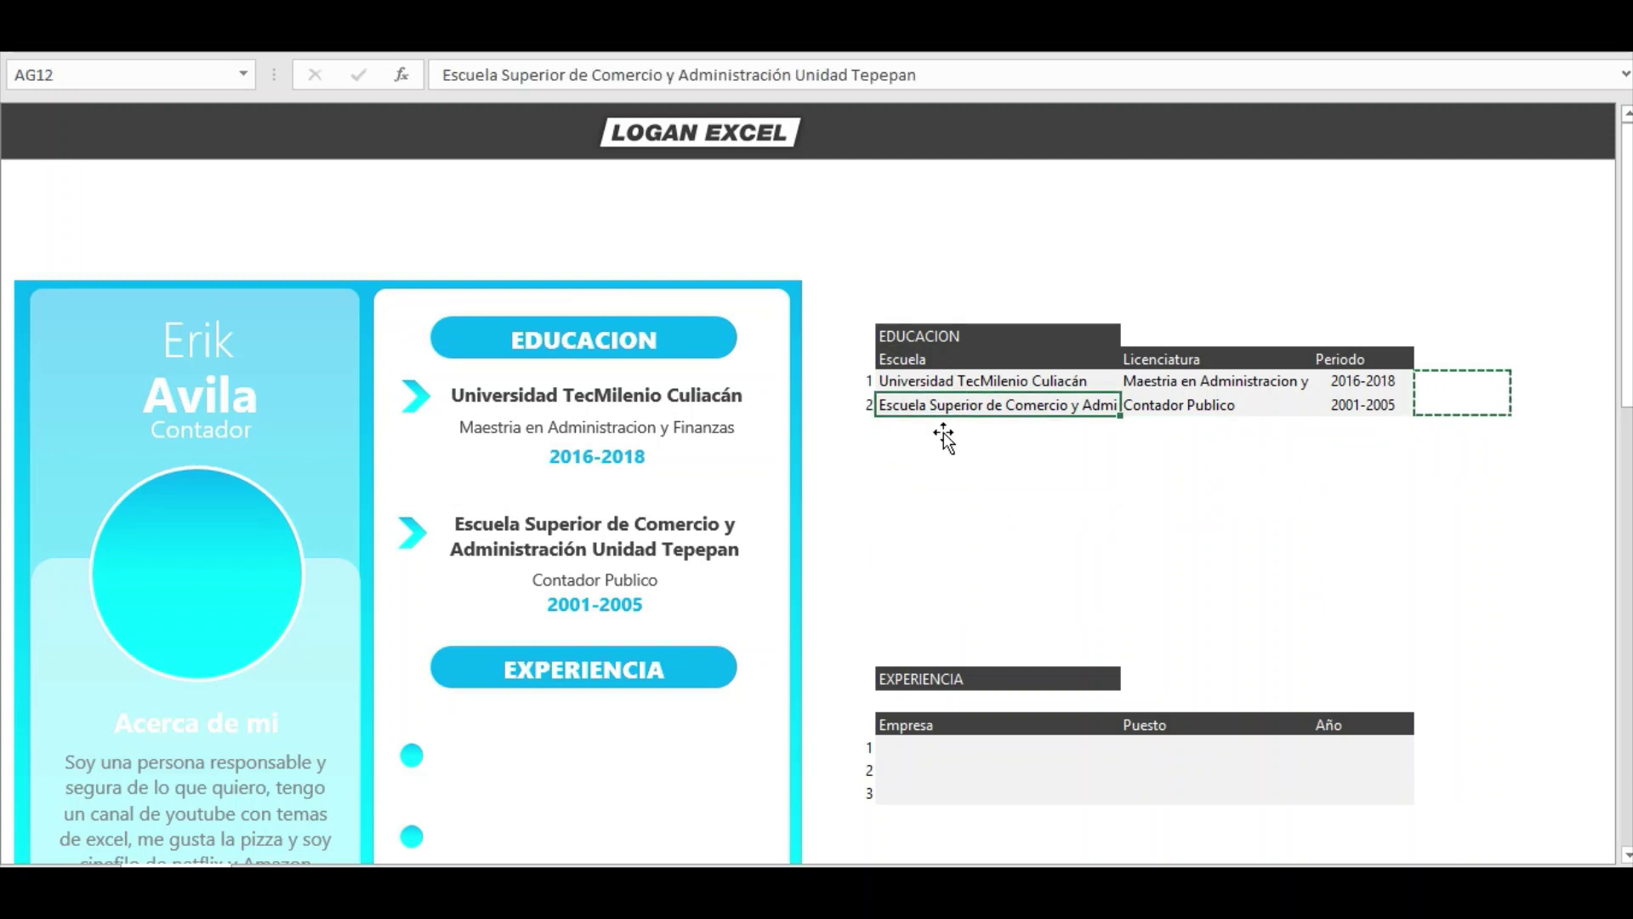
# Step: Scroll down to the EXPERIENCIA table and select its heading cell
pyautogui.scroll(-1, 899, 468)
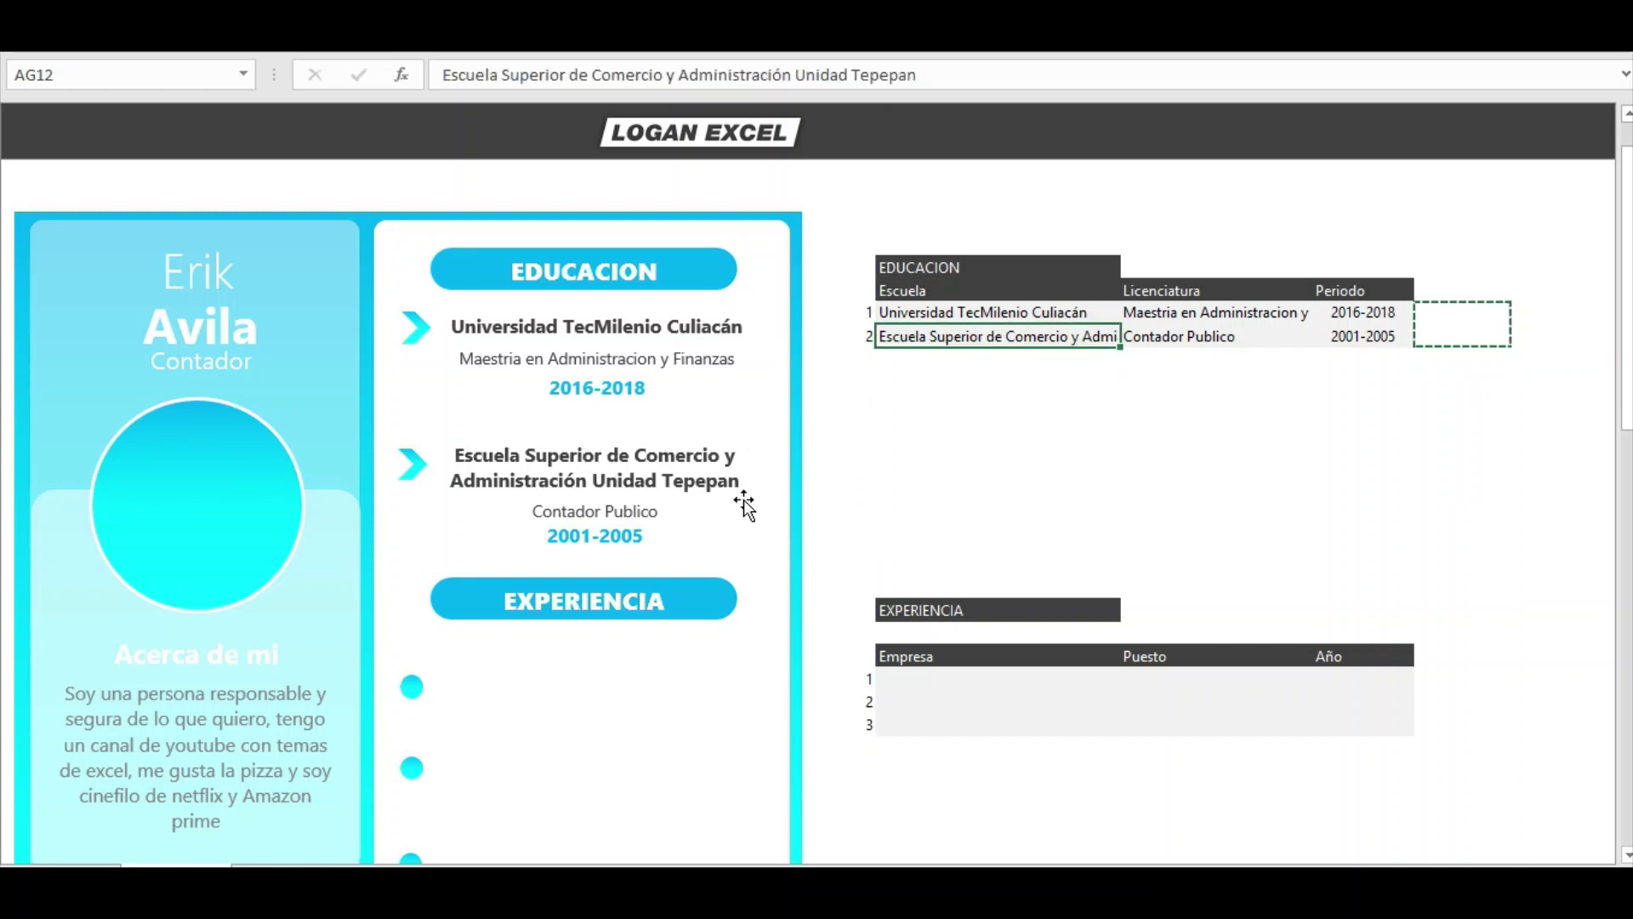
pyautogui.scroll(-1, 659, 525)
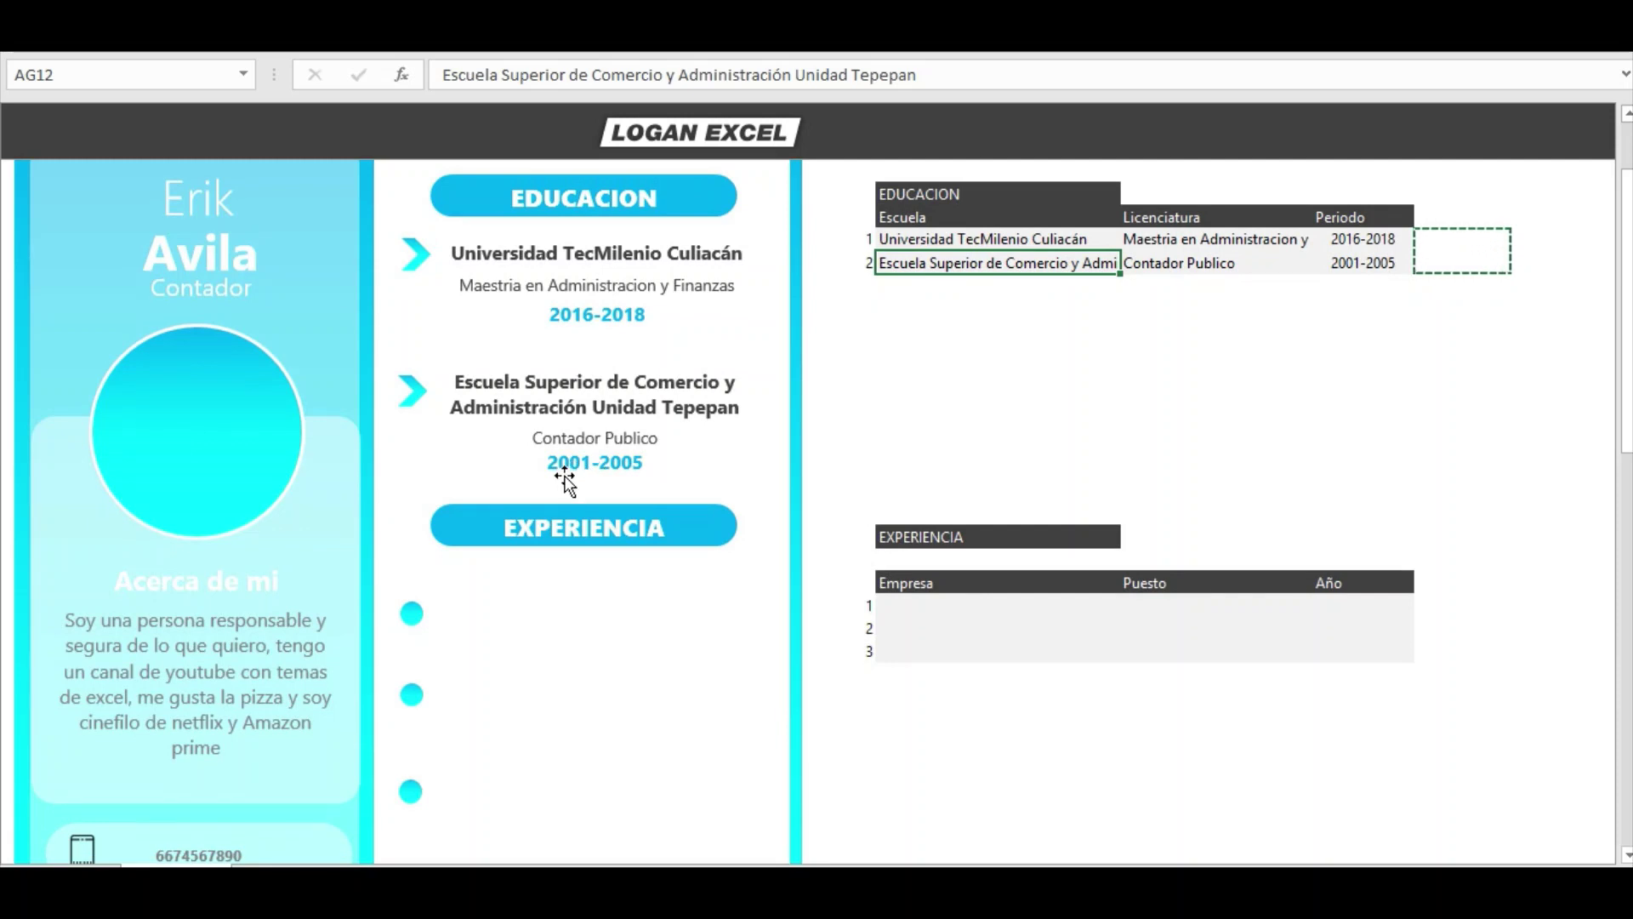
pyautogui.scroll(1, 494, 451)
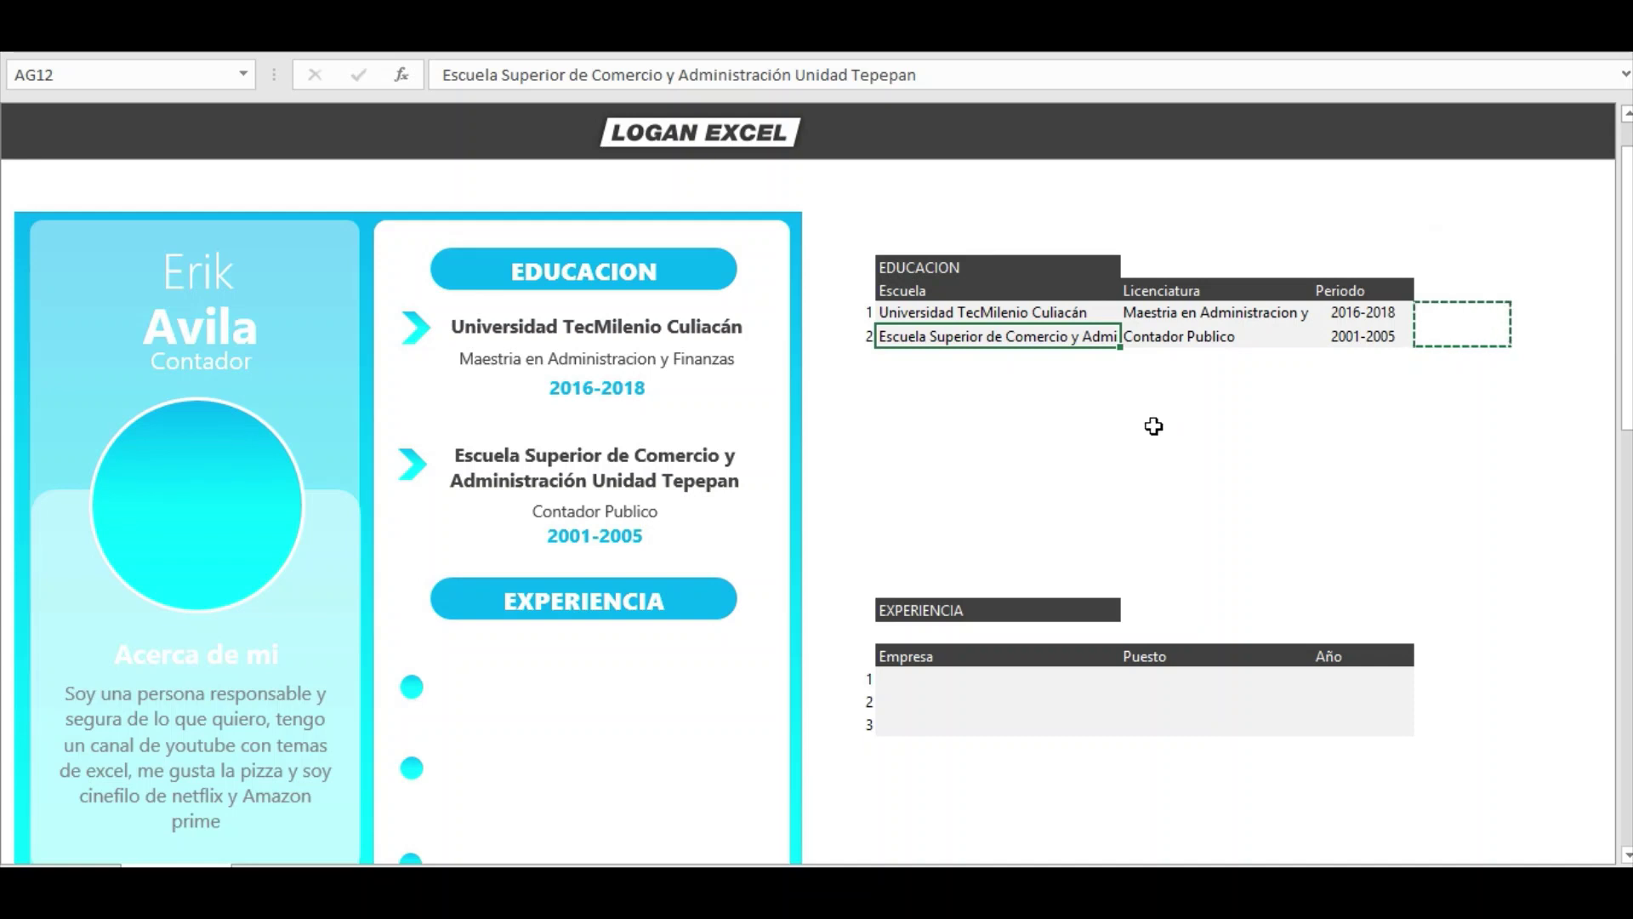
pyautogui.click(1038, 416)
pyautogui.scroll(-1, 944, 412)
pyautogui.scroll(-1, 941, 411)
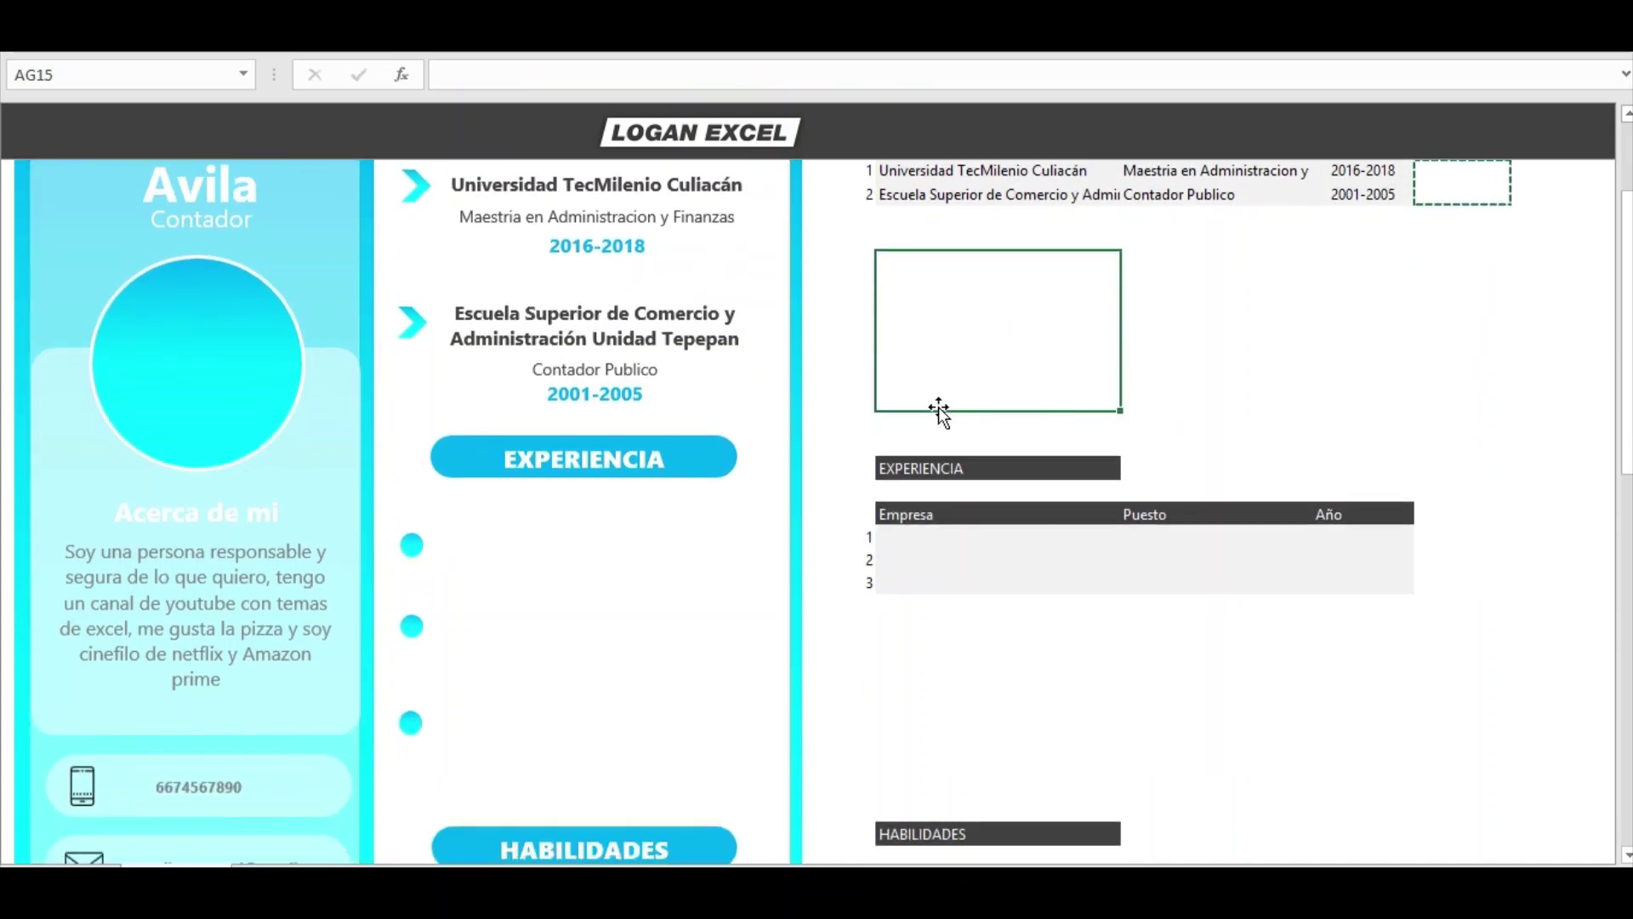
pyautogui.click(940, 444)
pyautogui.scroll(-1, 940, 444)
pyautogui.click(966, 409)
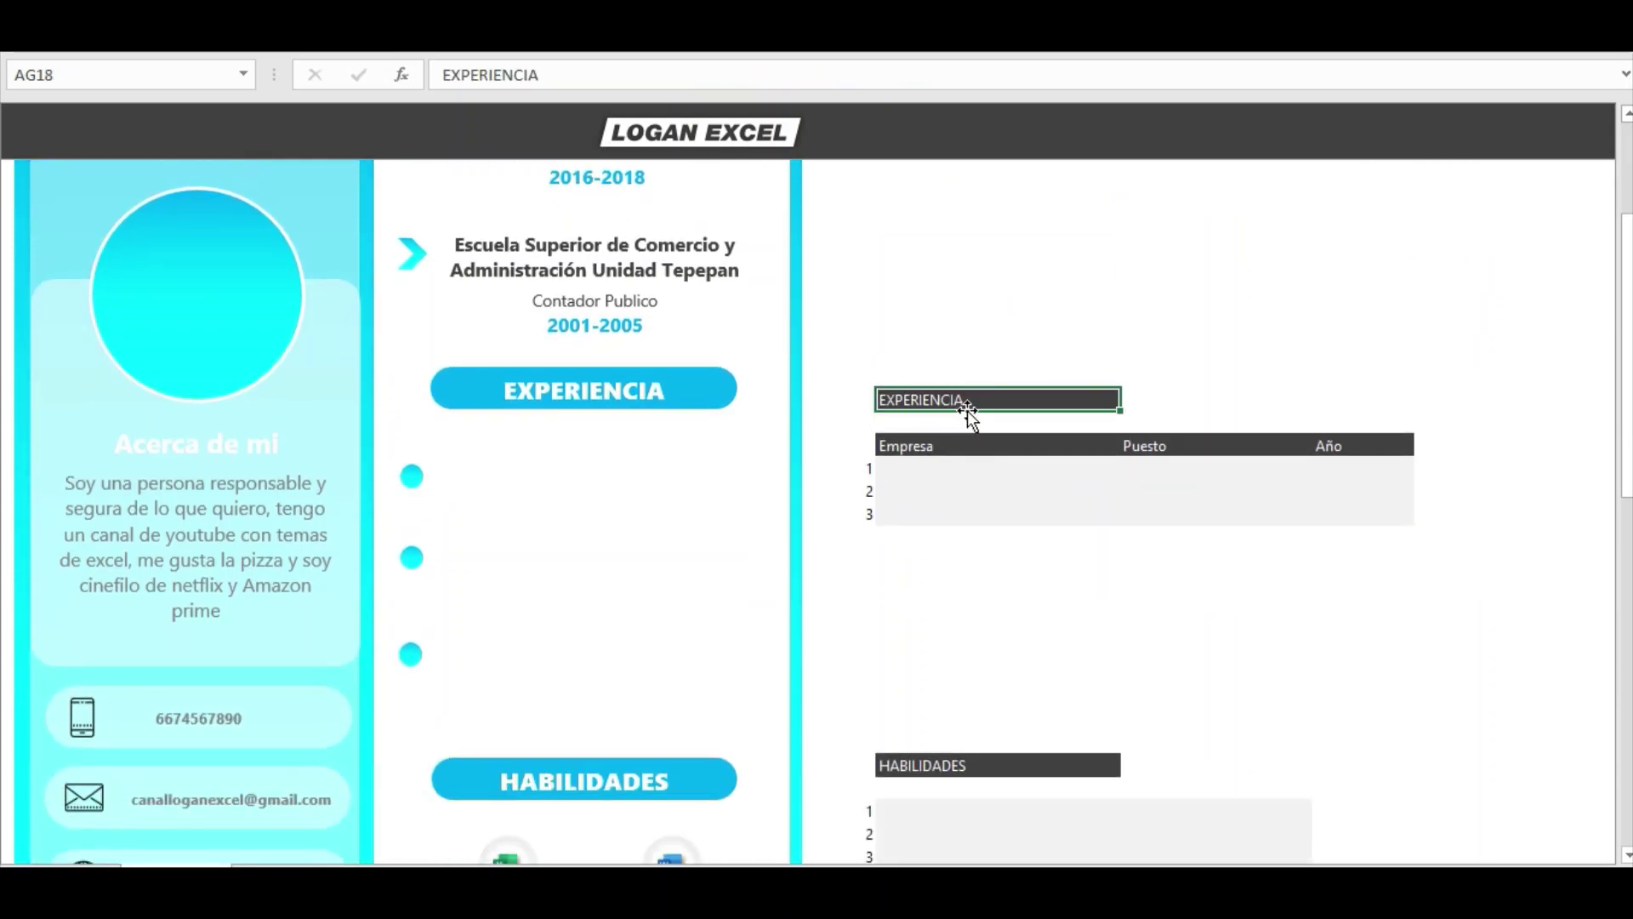
pyautogui.press('Up')
pyautogui.press('Up')
pyautogui.press('Up')
pyautogui.click(1005, 396)
# Step: Paste the stored Grupo Premier, Panamericano and RYSE jobs as values into the EXPERIENCIA table
pyautogui.press('Delete')
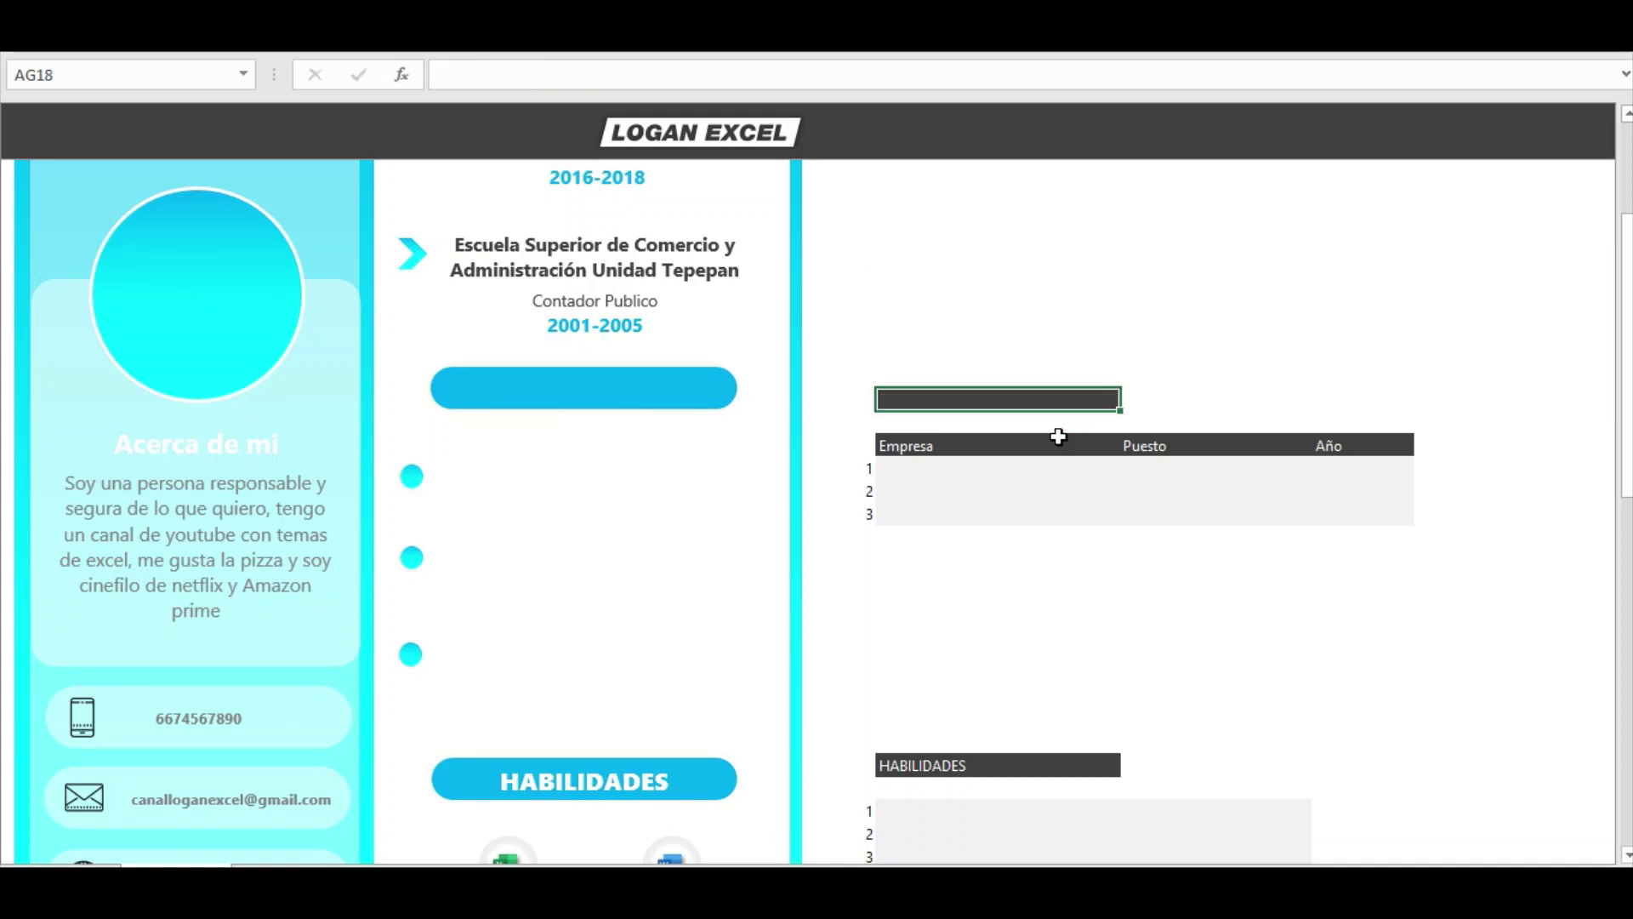
pyautogui.hotkey('ctrl', 'z')
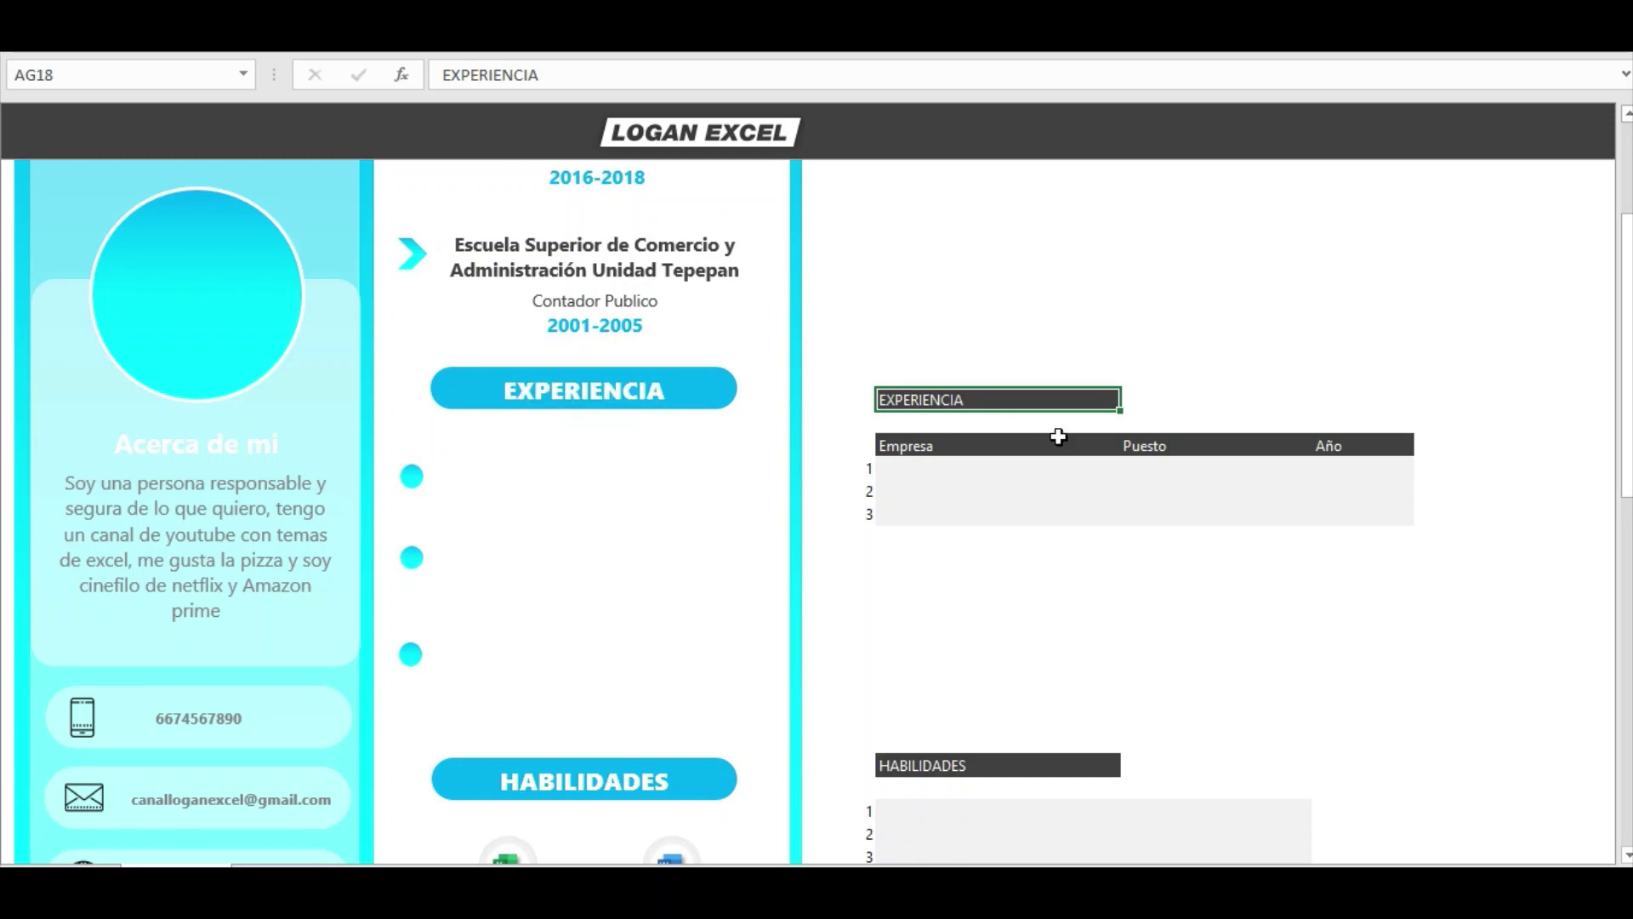
pyautogui.click(978, 472)
pyautogui.press('Down')
pyautogui.press('Down')
pyautogui.click(1416, 468)
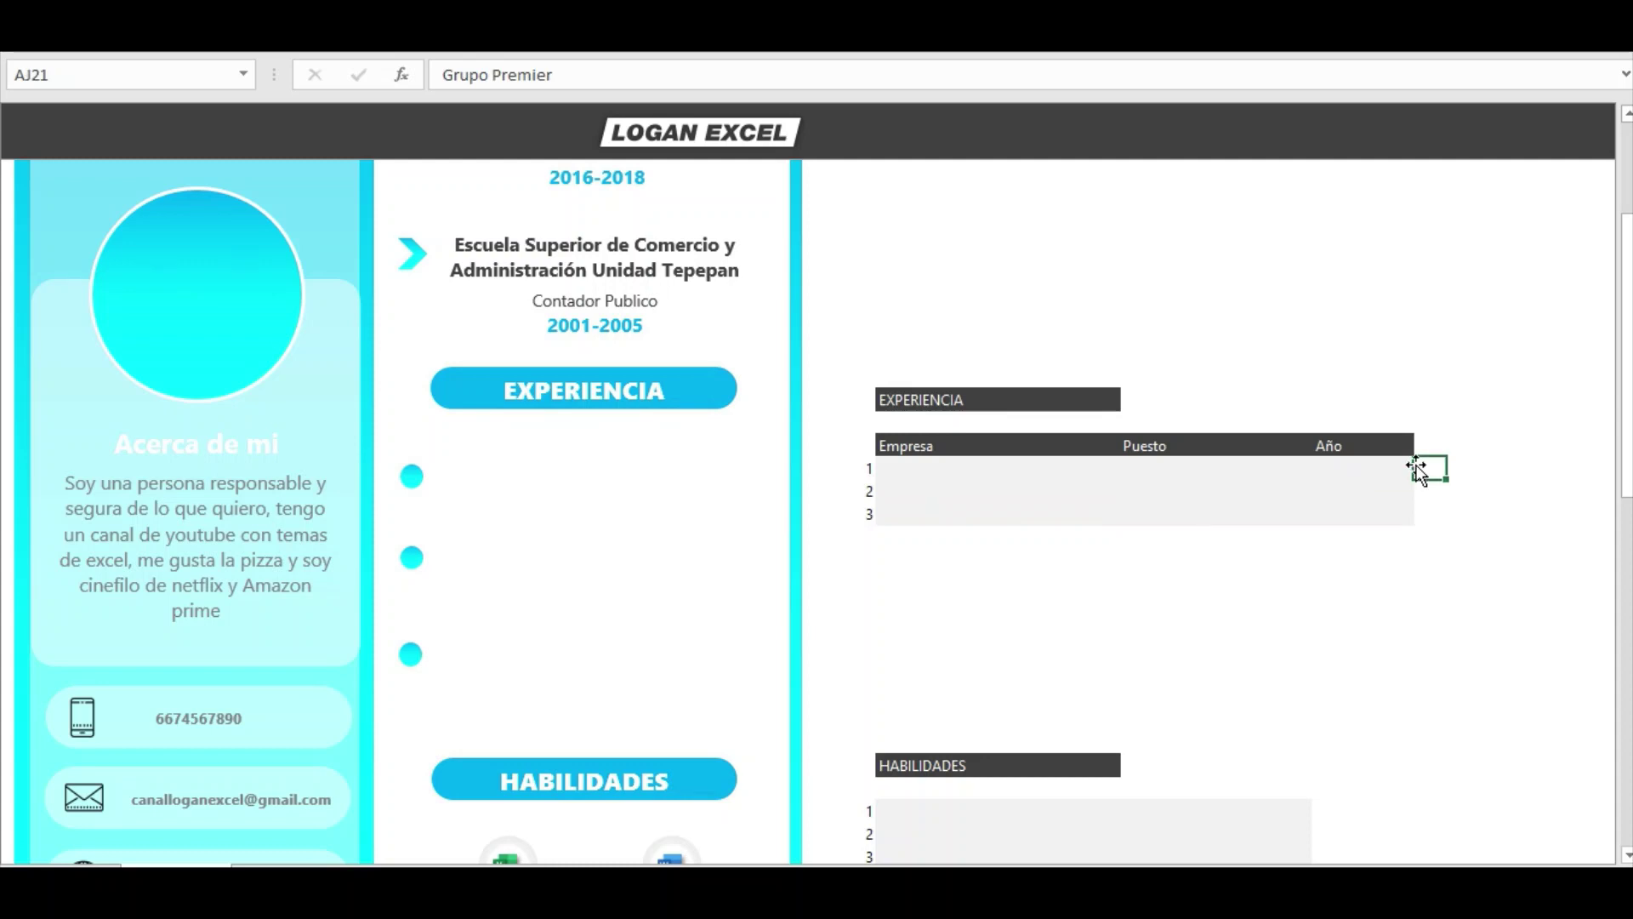
pyautogui.hotkey('shift', 'Down')
pyautogui.hotkey('shift', 'Down')
pyautogui.hotkey('shift', 'Right')
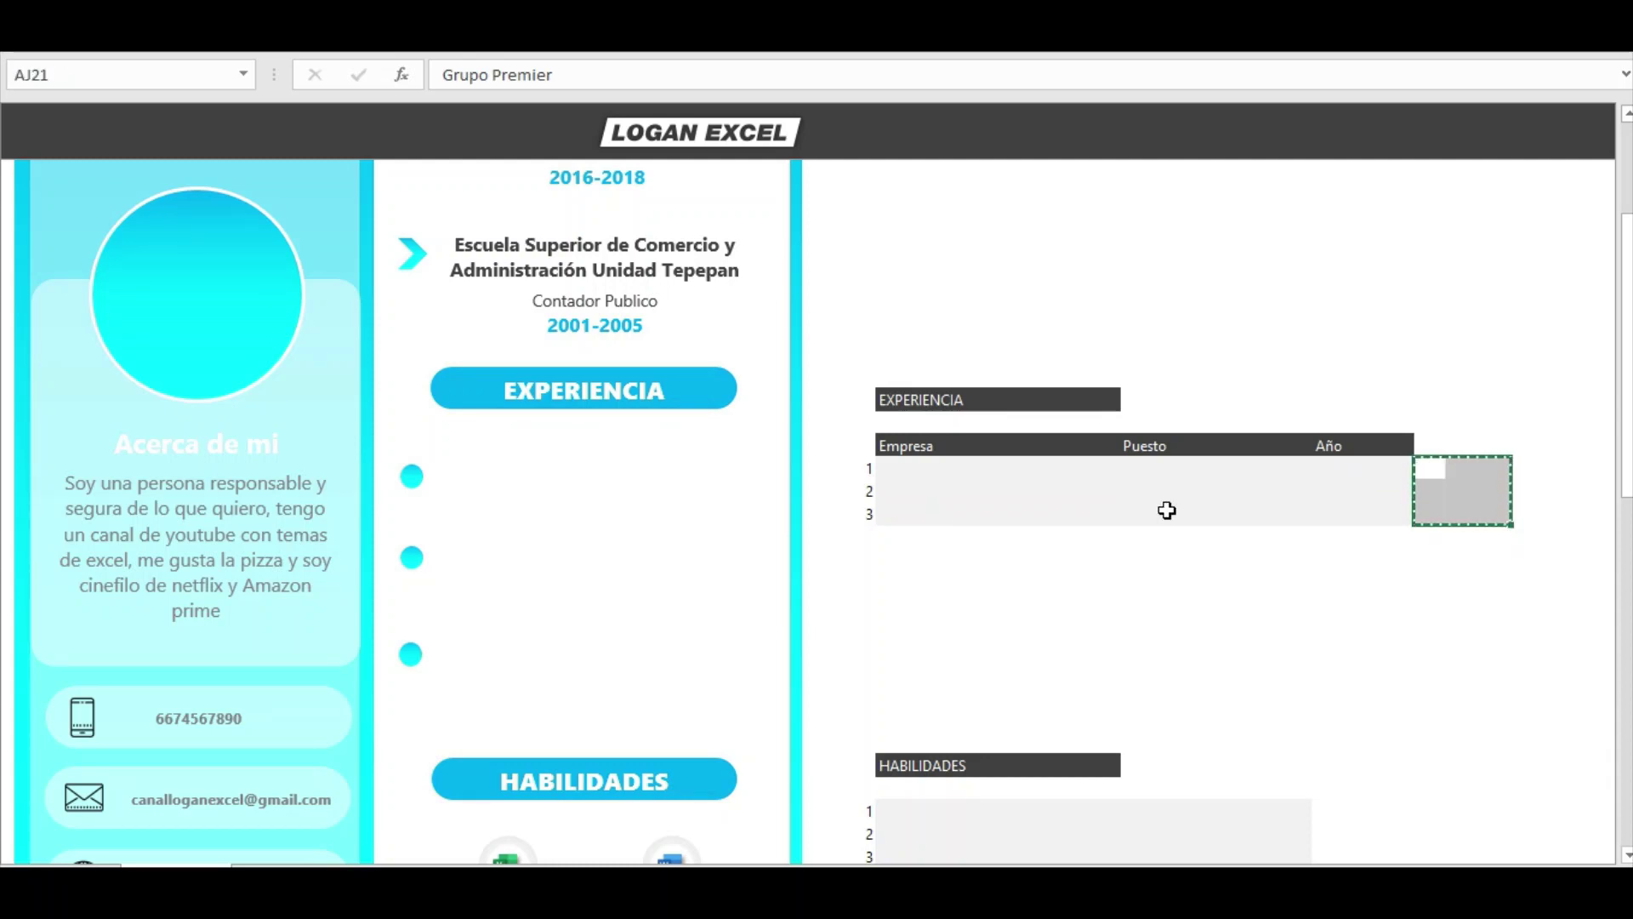
pyautogui.click(940, 471)
pyautogui.rightClick(938, 471)
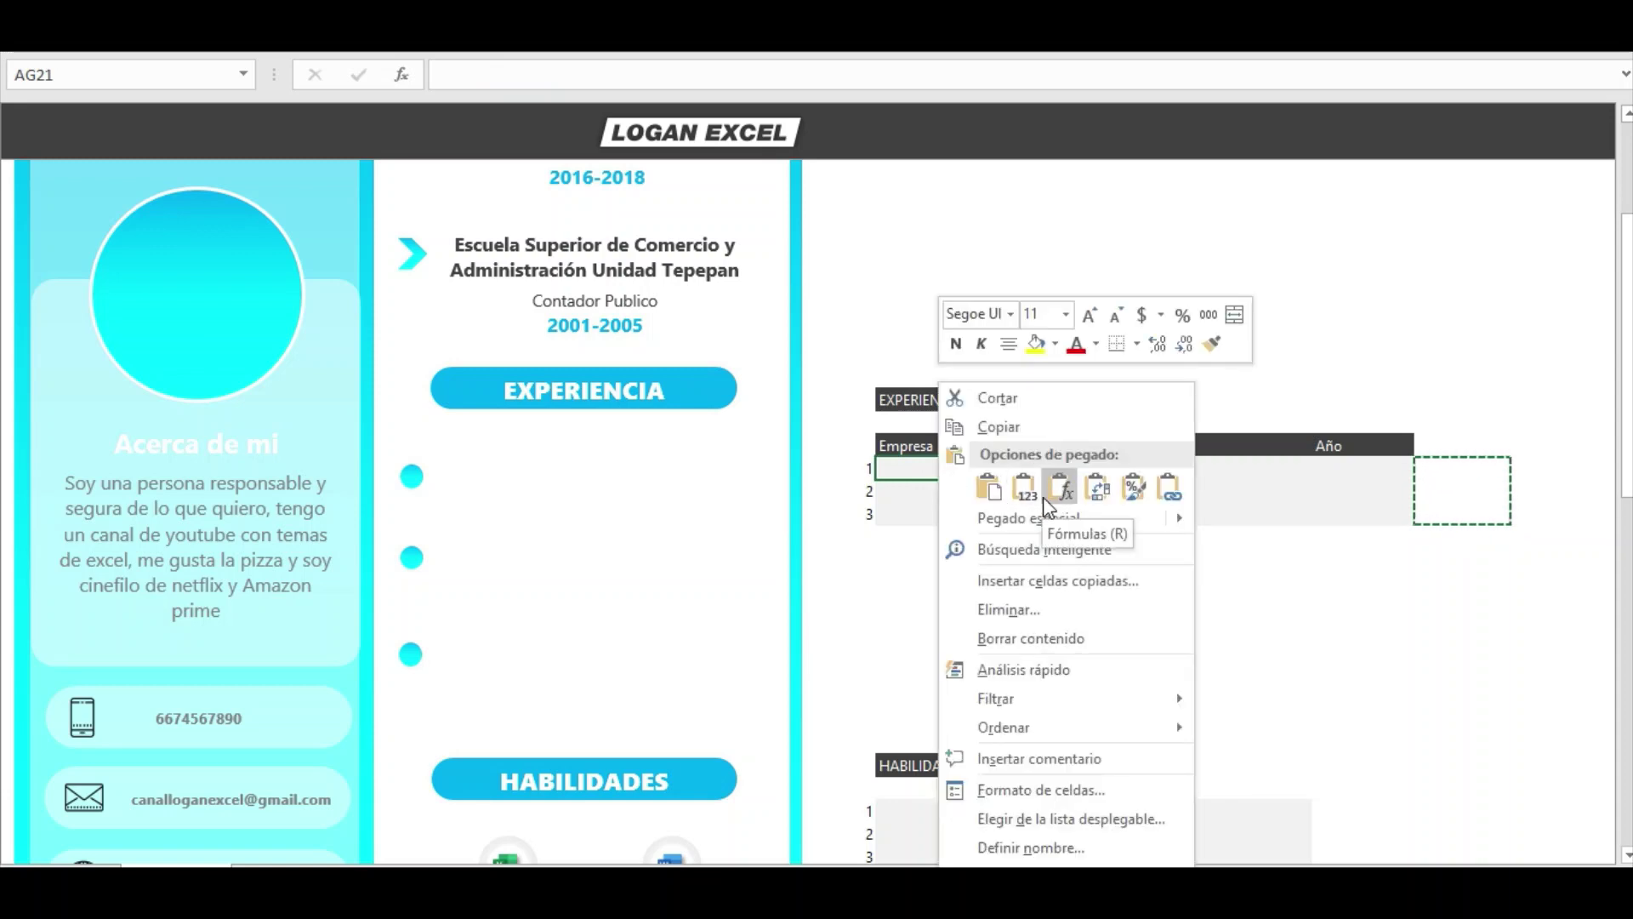
pyautogui.click(1021, 500)
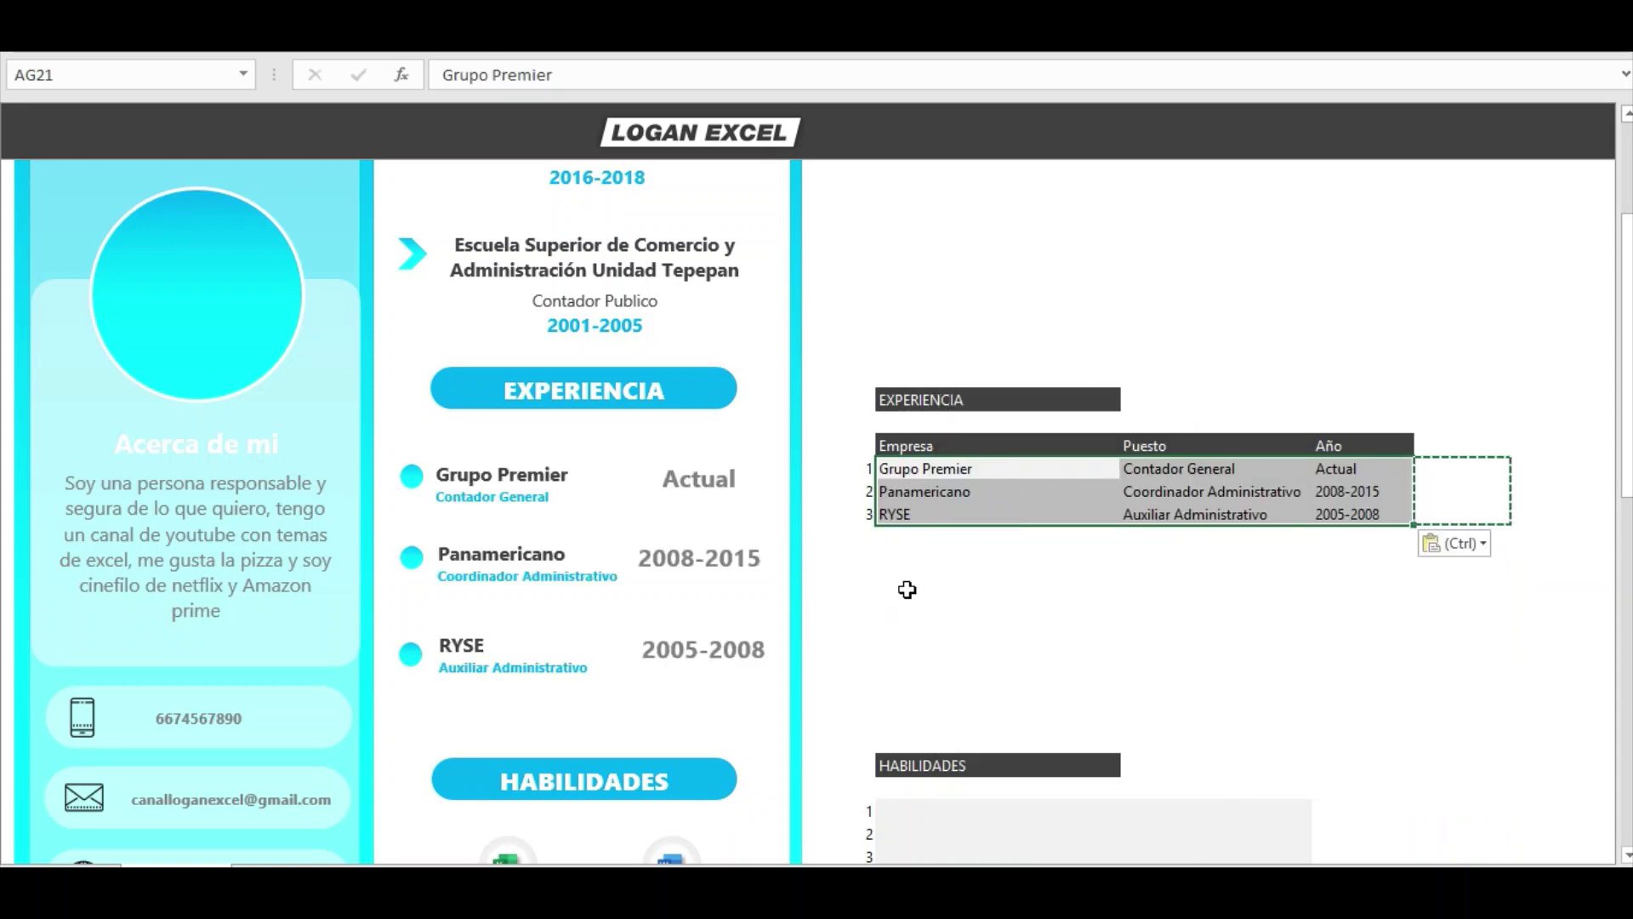
pyautogui.click(917, 582)
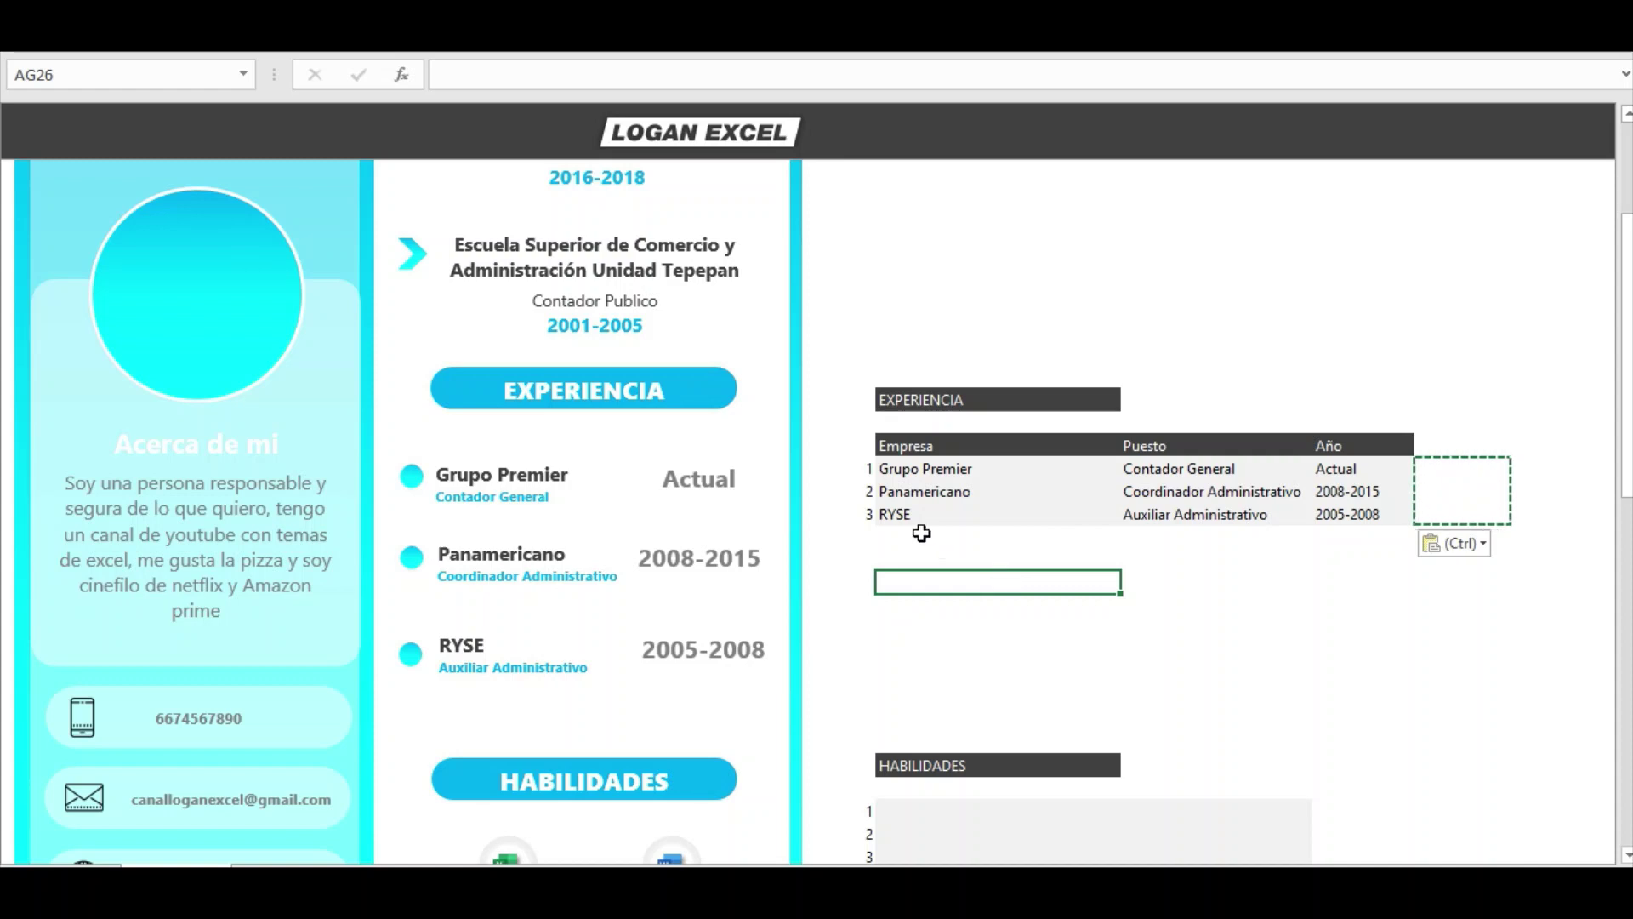
pyautogui.click(924, 494)
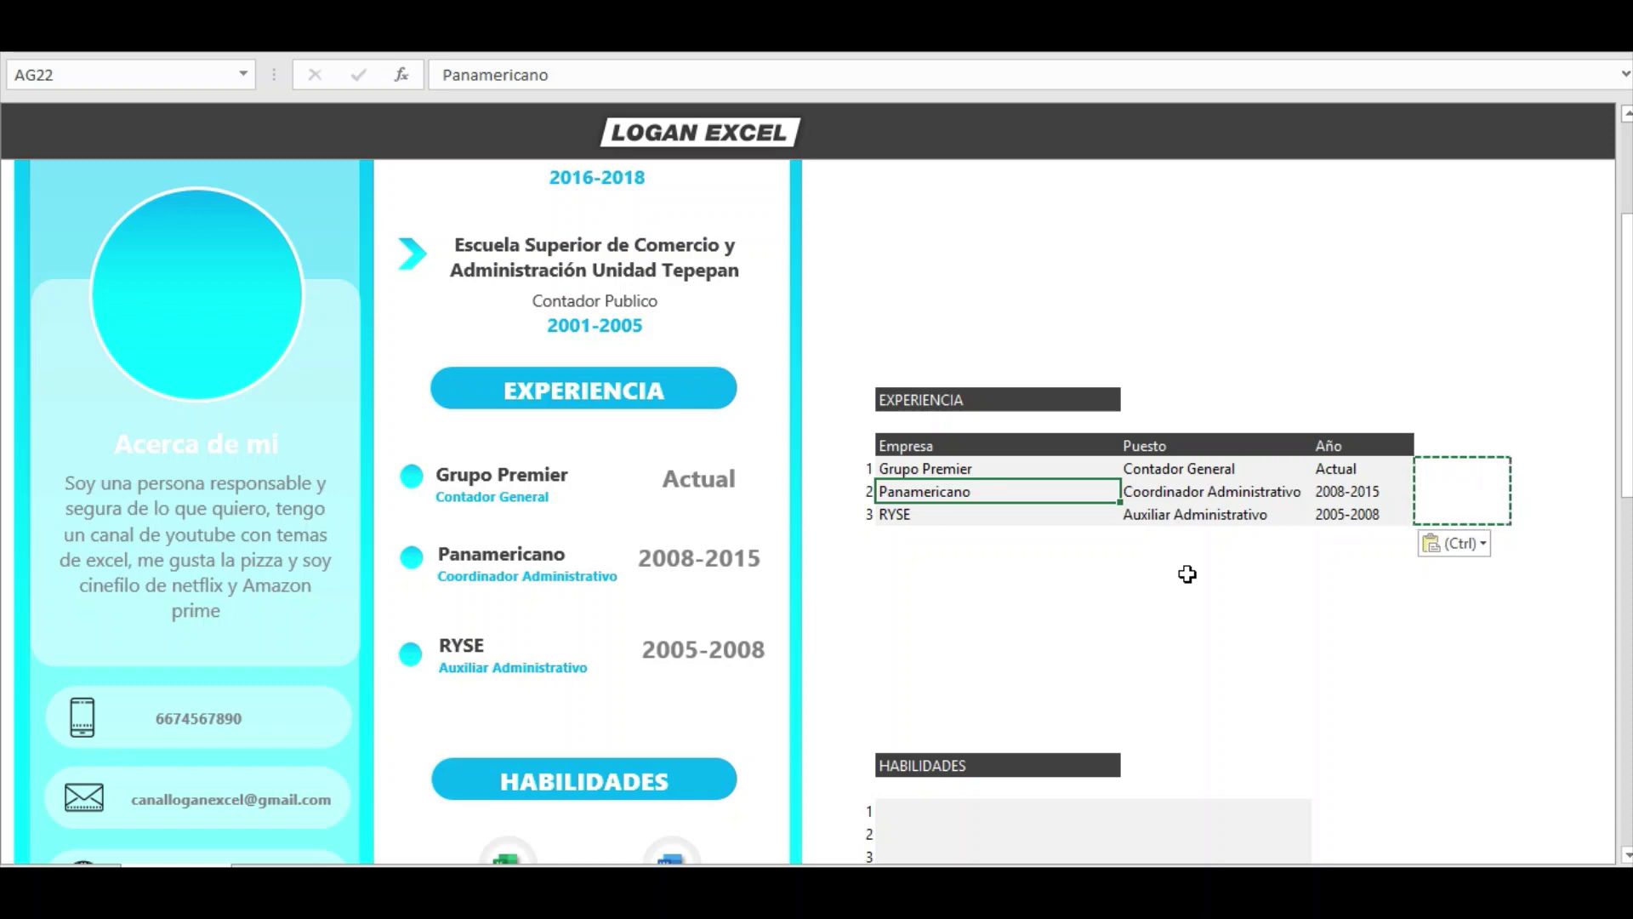
# Step: Scroll down to the empty HABILIDADES table and select its first skill row
pyautogui.click(1188, 574)
pyautogui.scroll(-3, 1137, 595)
pyautogui.scroll(3, 1137, 594)
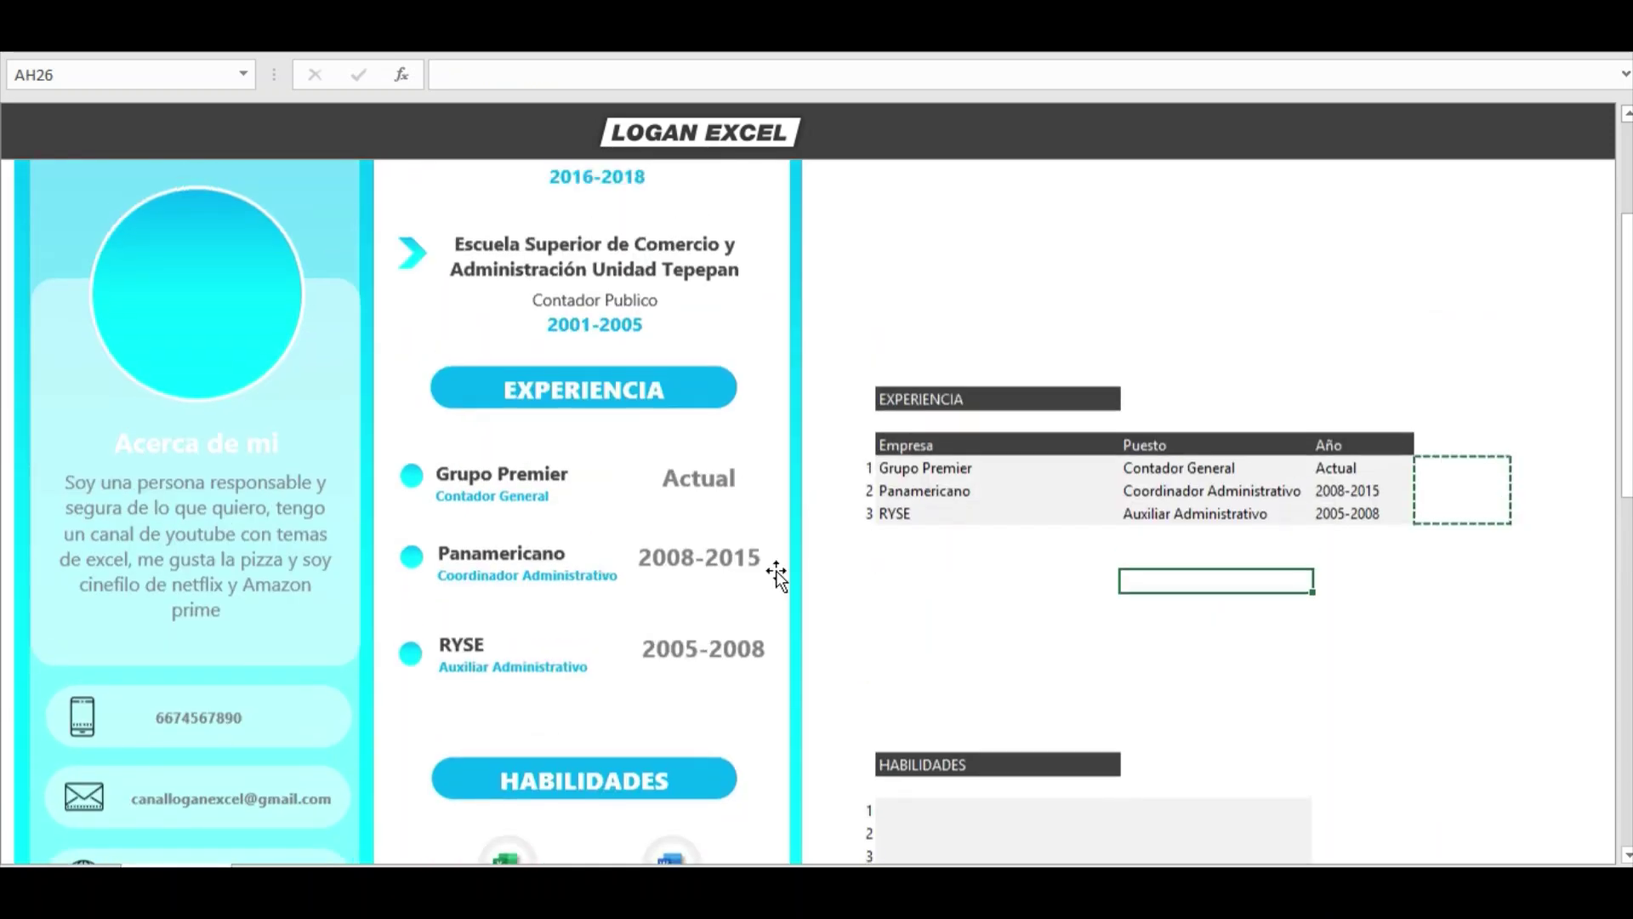
pyautogui.scroll(2, 664, 582)
pyautogui.scroll(2, 722, 520)
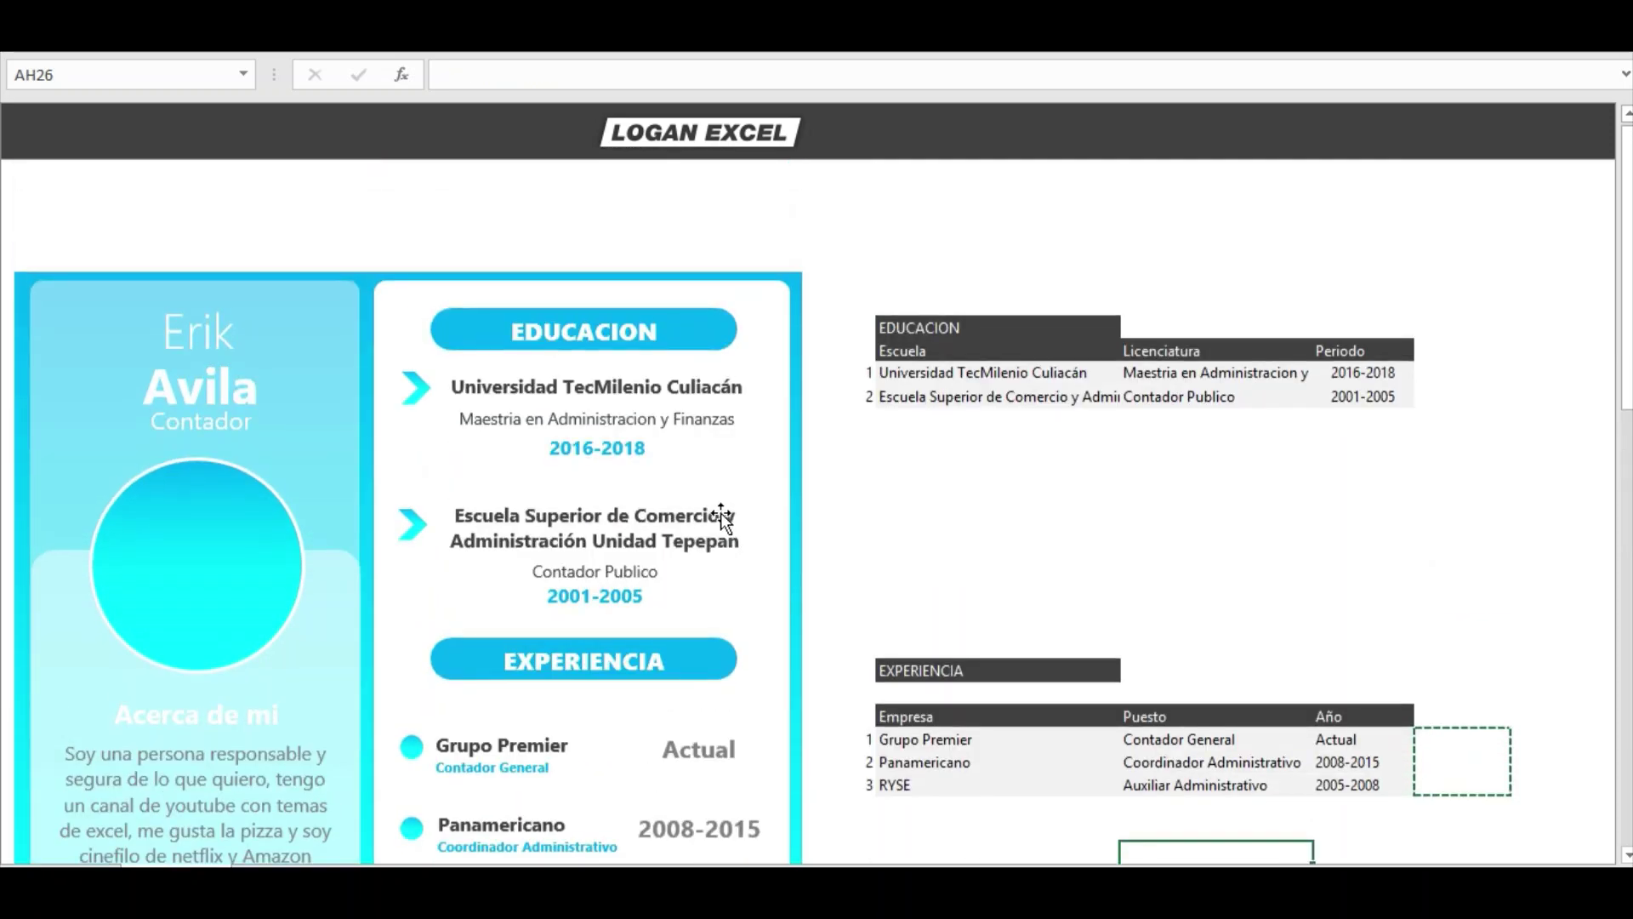
pyautogui.hscroll(-3, 1378, 838)
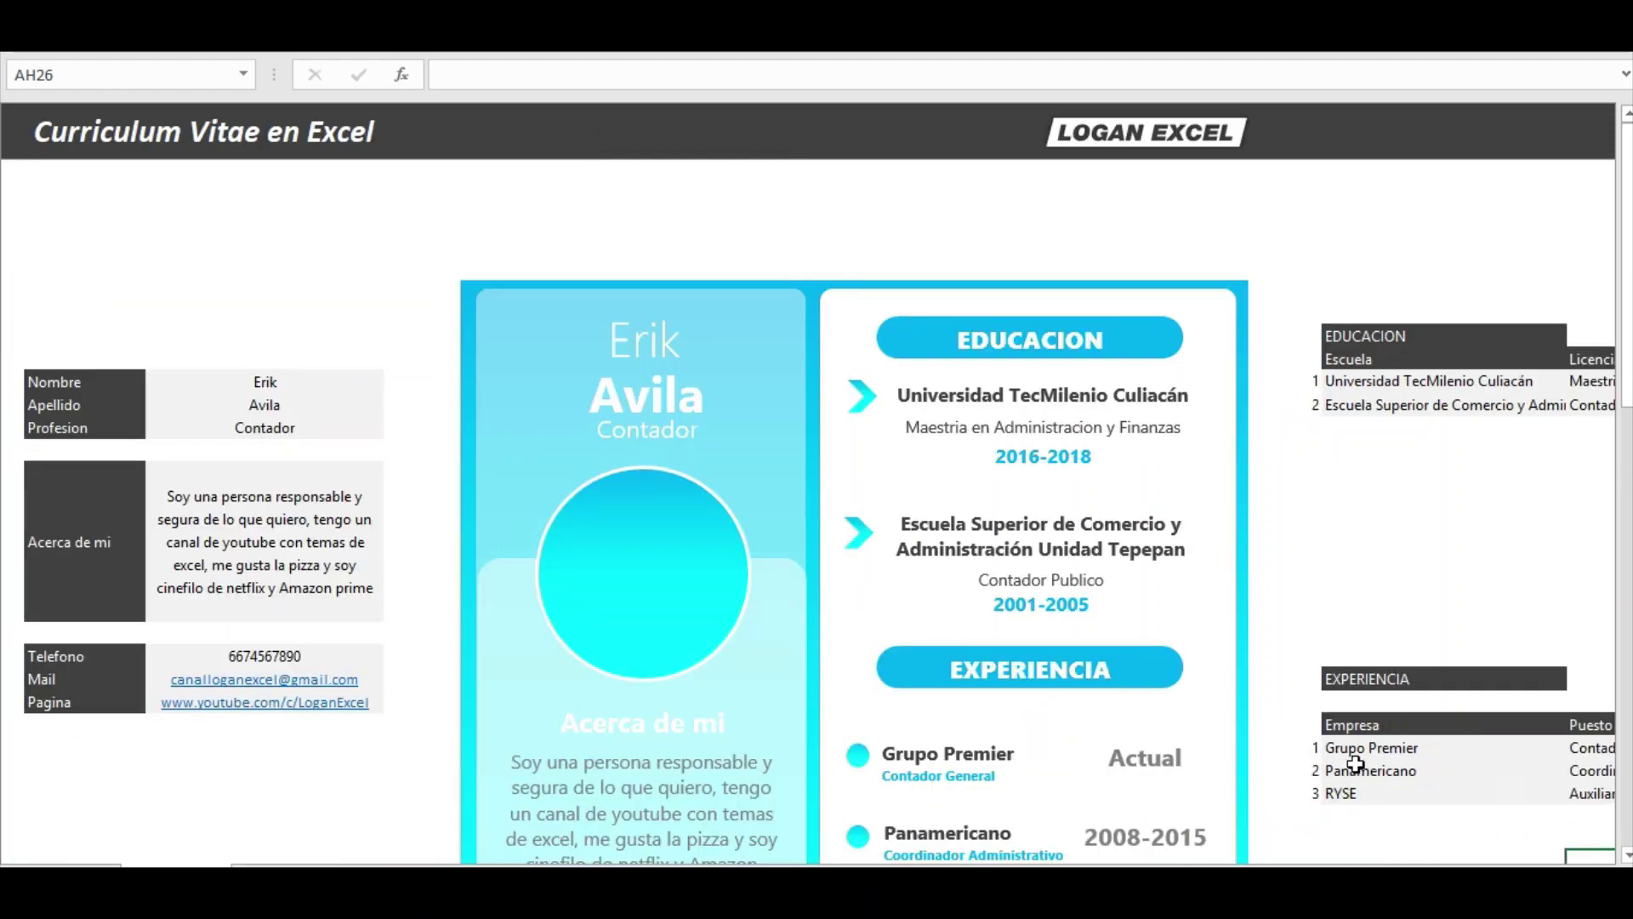
pyautogui.scroll(-1, 1327, 757)
pyautogui.scroll(-2, 1290, 744)
pyautogui.scroll(-1, 1291, 744)
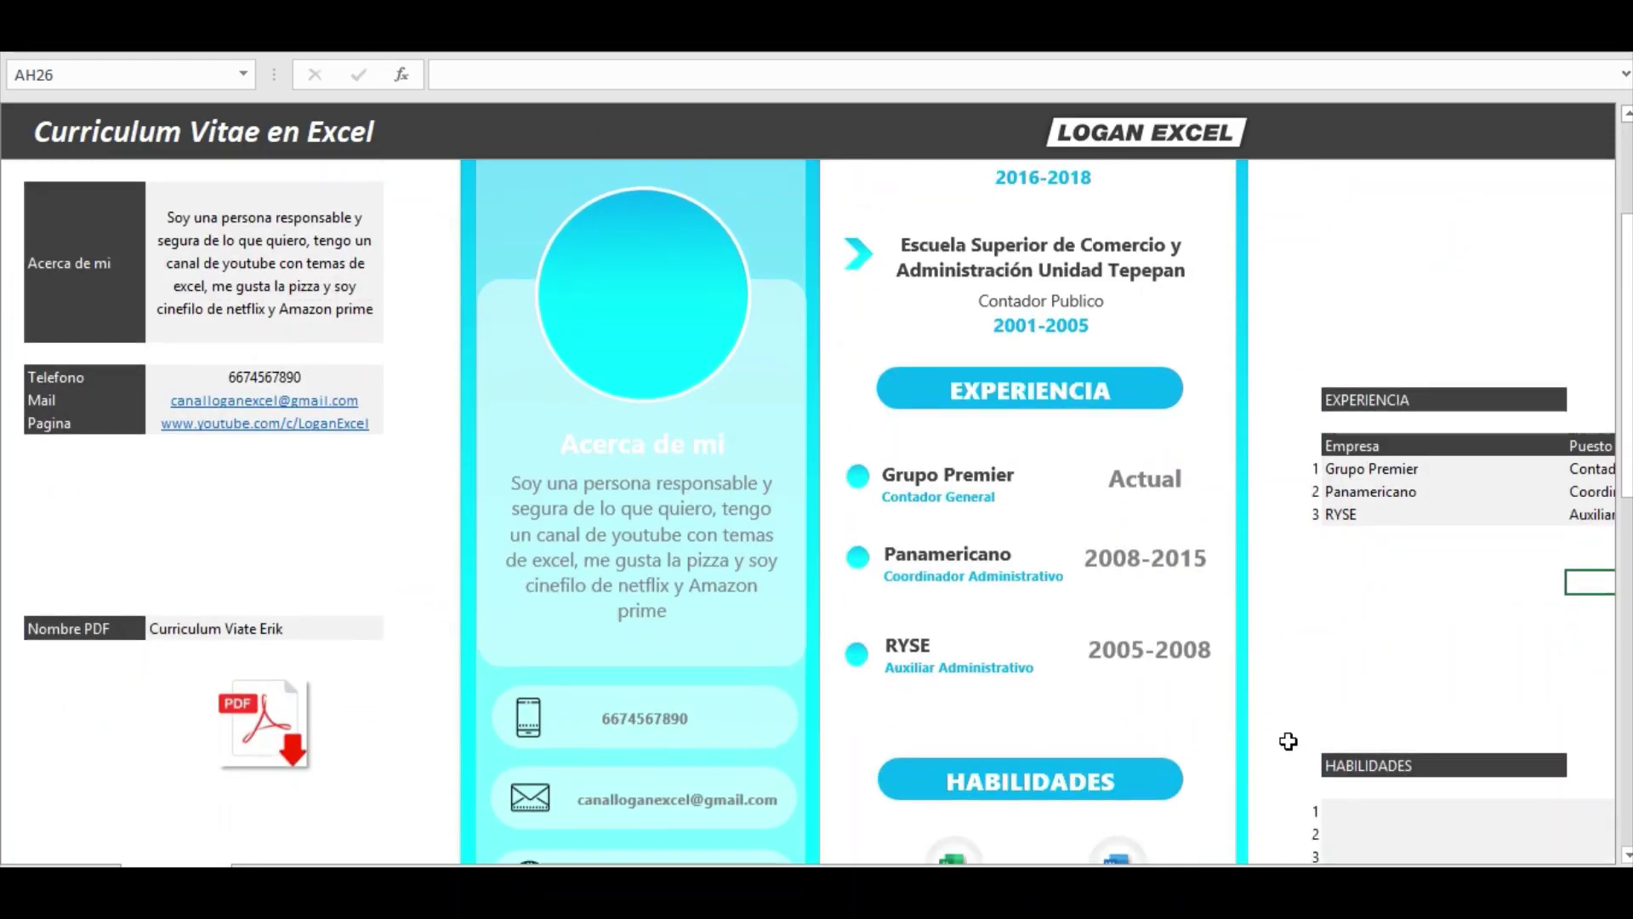
pyautogui.scroll(-3, 1288, 741)
pyautogui.scroll(-1, 1287, 740)
pyautogui.hscroll(1, 1276, 732)
pyautogui.hscroll(1, 1259, 714)
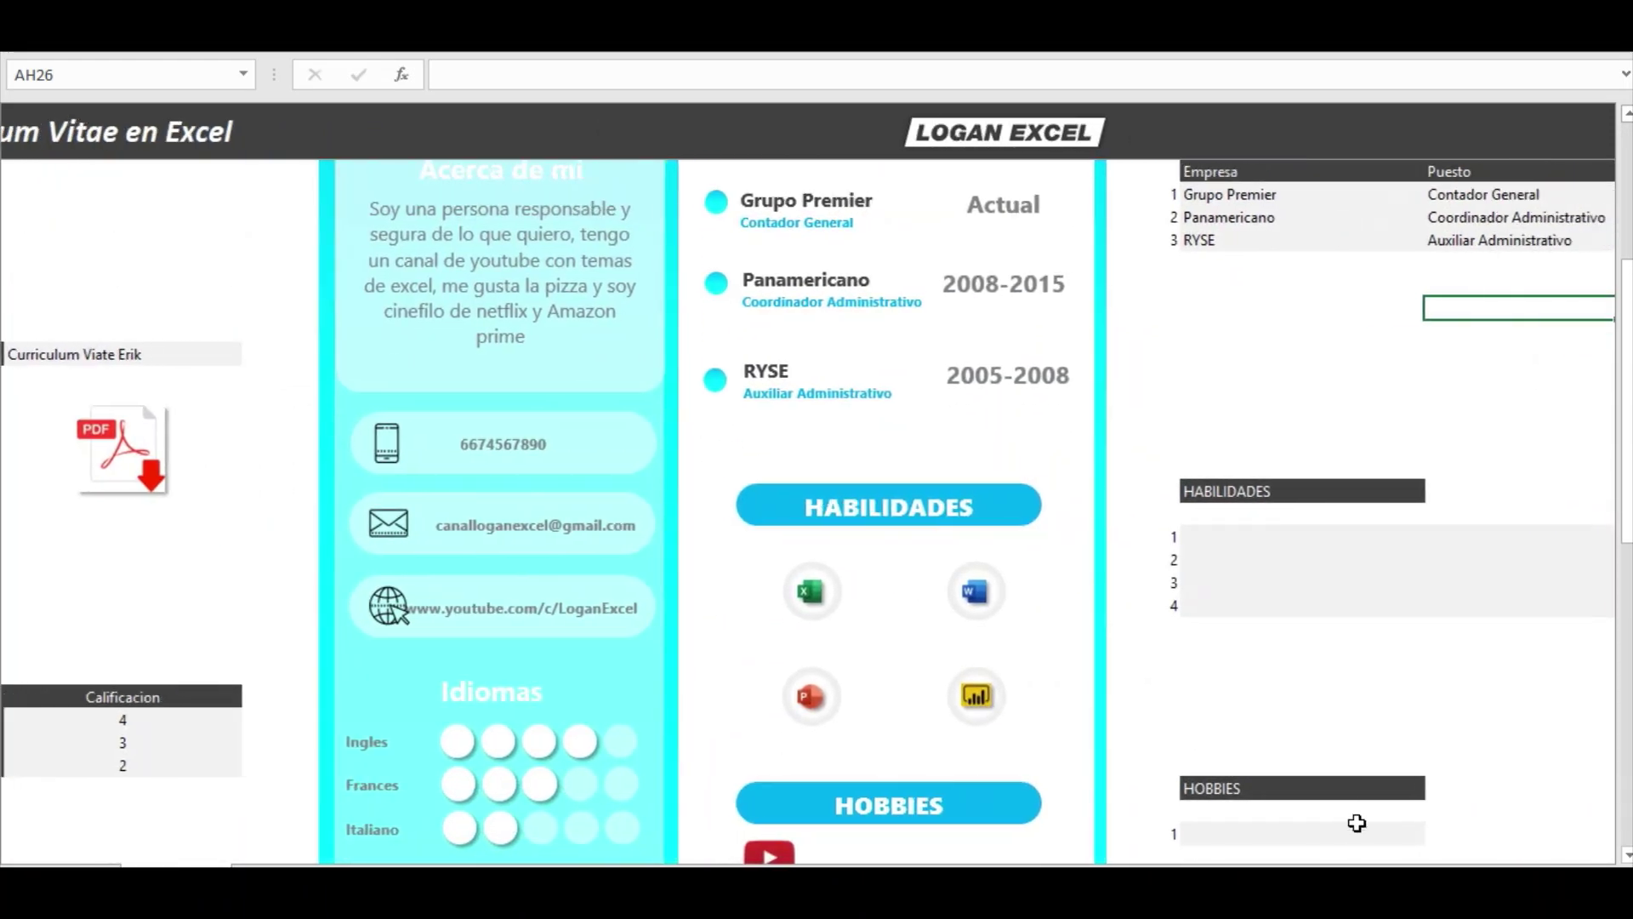
pyautogui.hscroll(2, 1246, 697)
pyautogui.scroll(-1, 1241, 692)
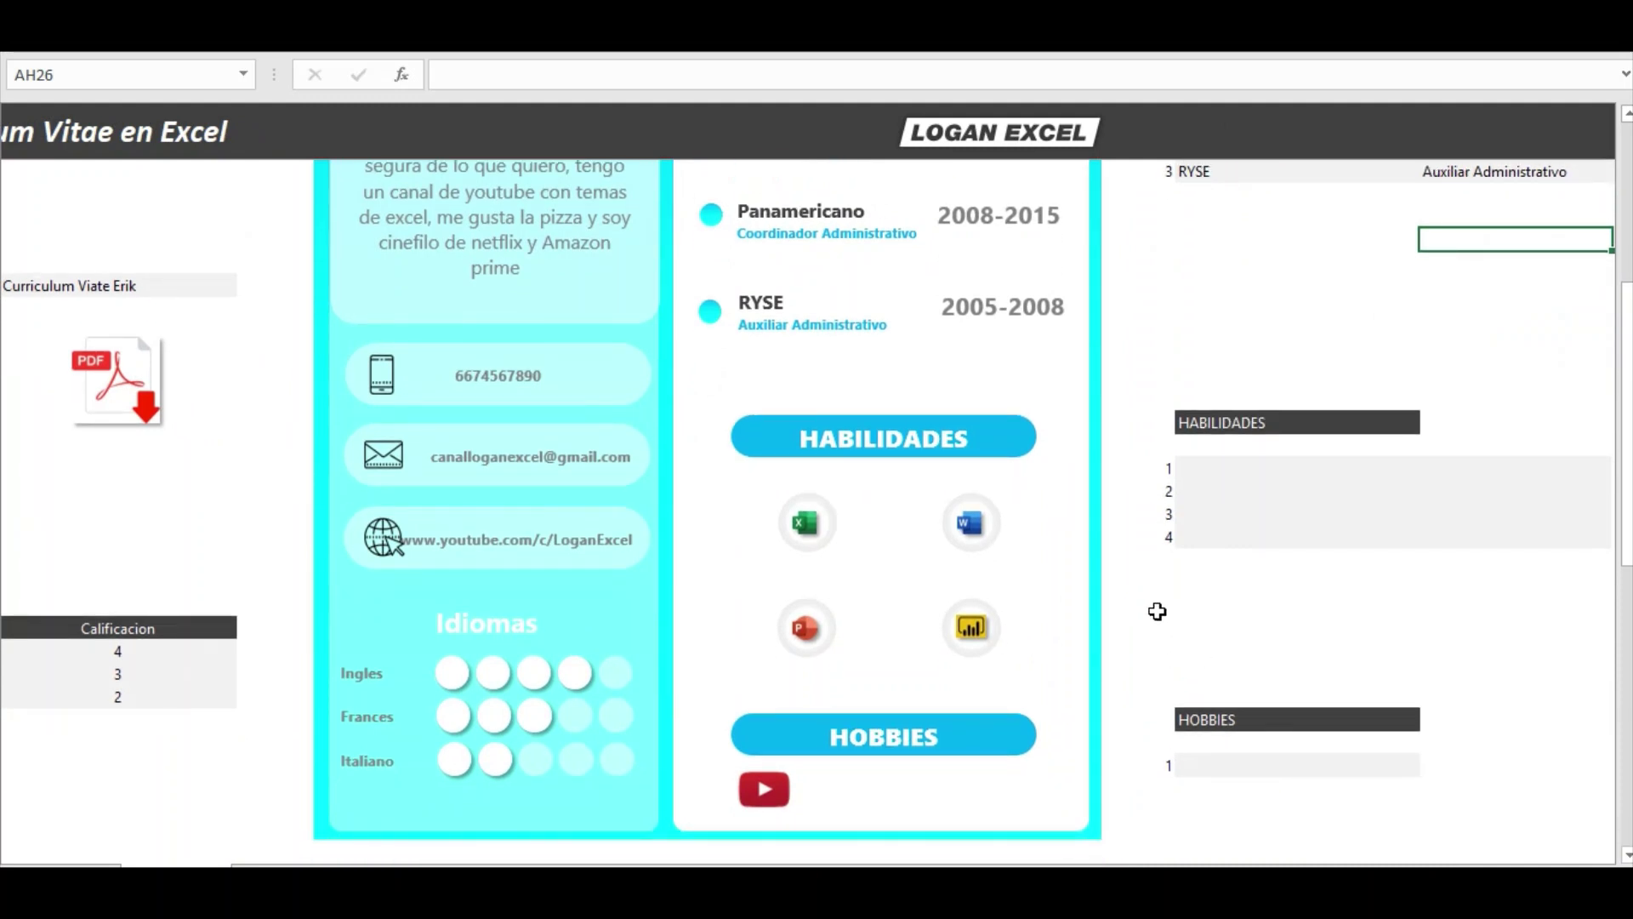
pyautogui.click(1265, 532)
pyautogui.click(1253, 471)
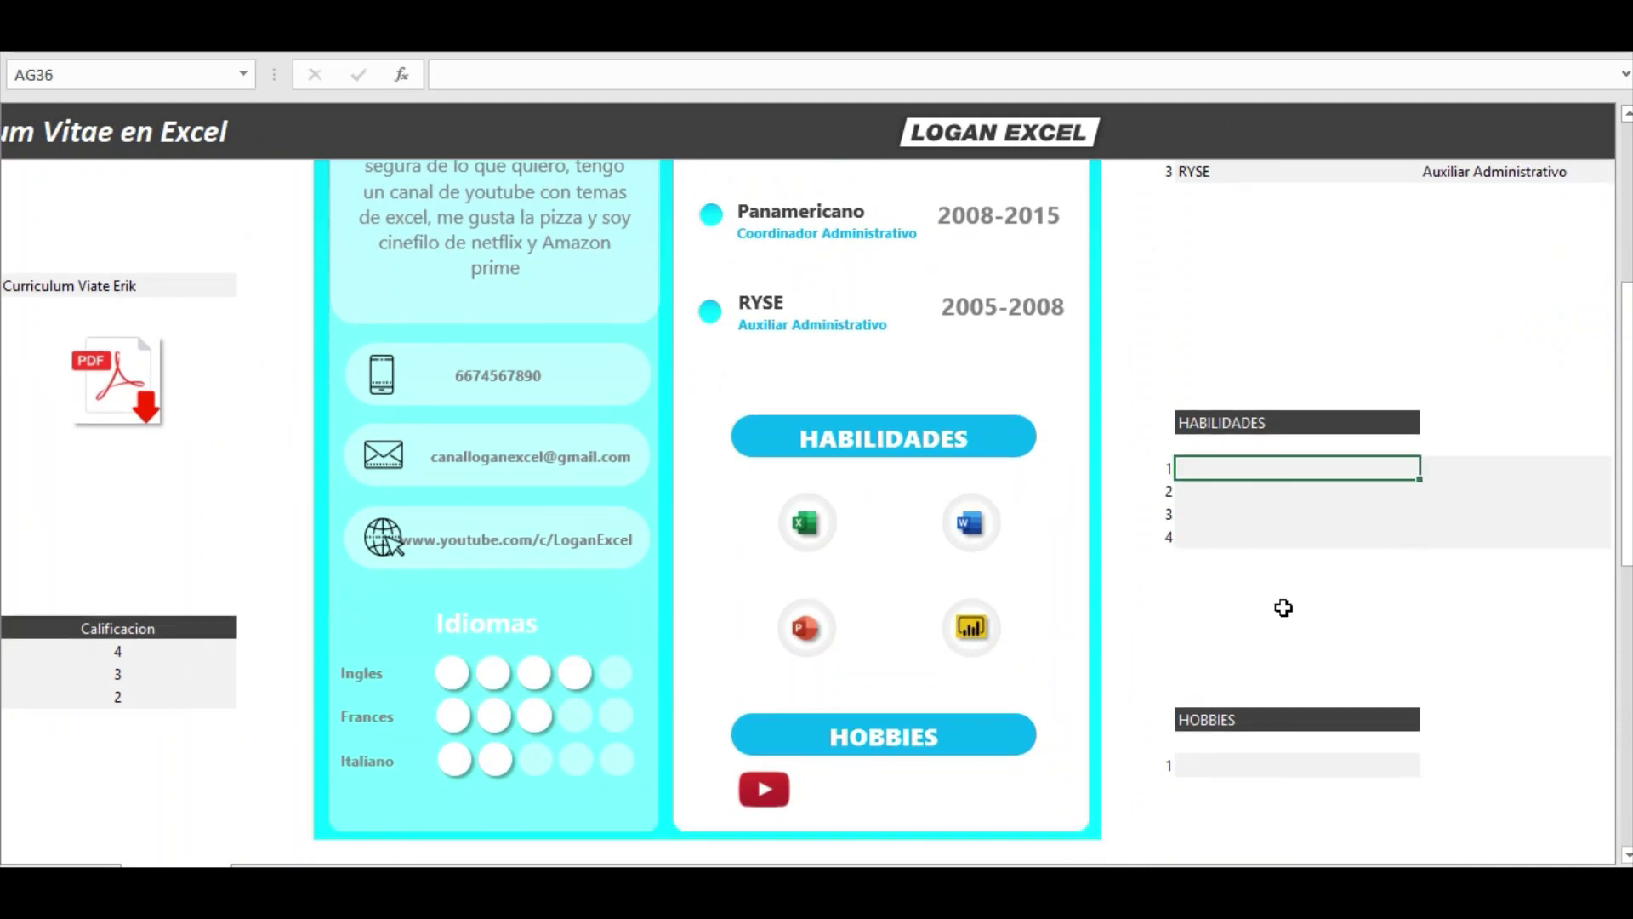
pyautogui.hscroll(3, 1310, 839)
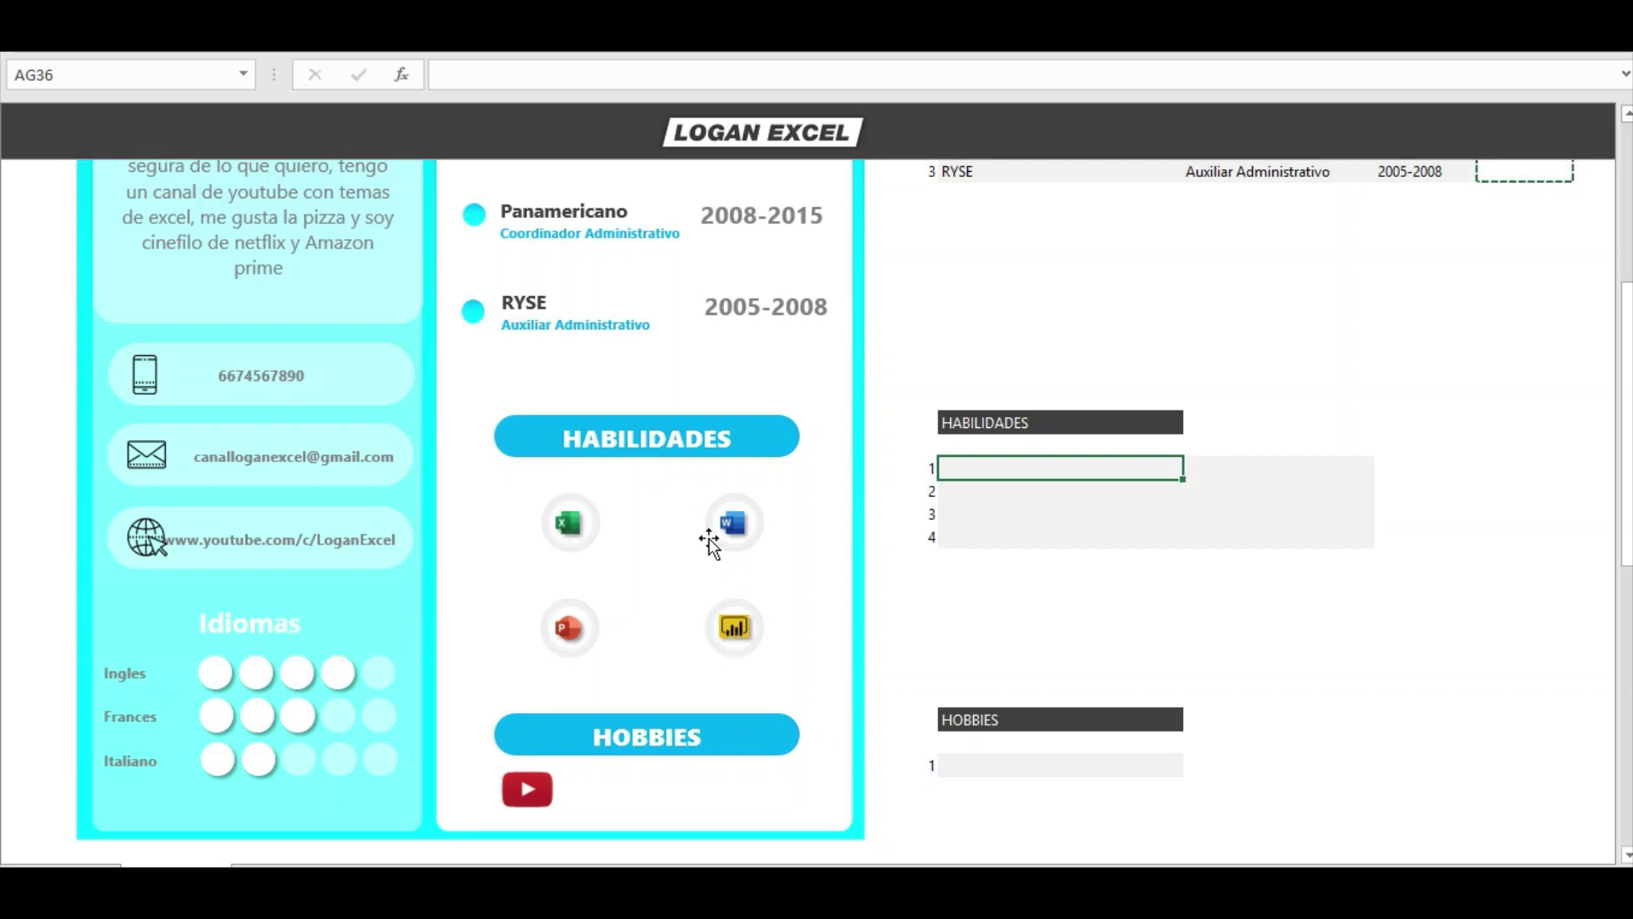
# Step: Nudge the four skill icons slightly left, undoing an accidental move of the Word icon
pyautogui.click(732, 523)
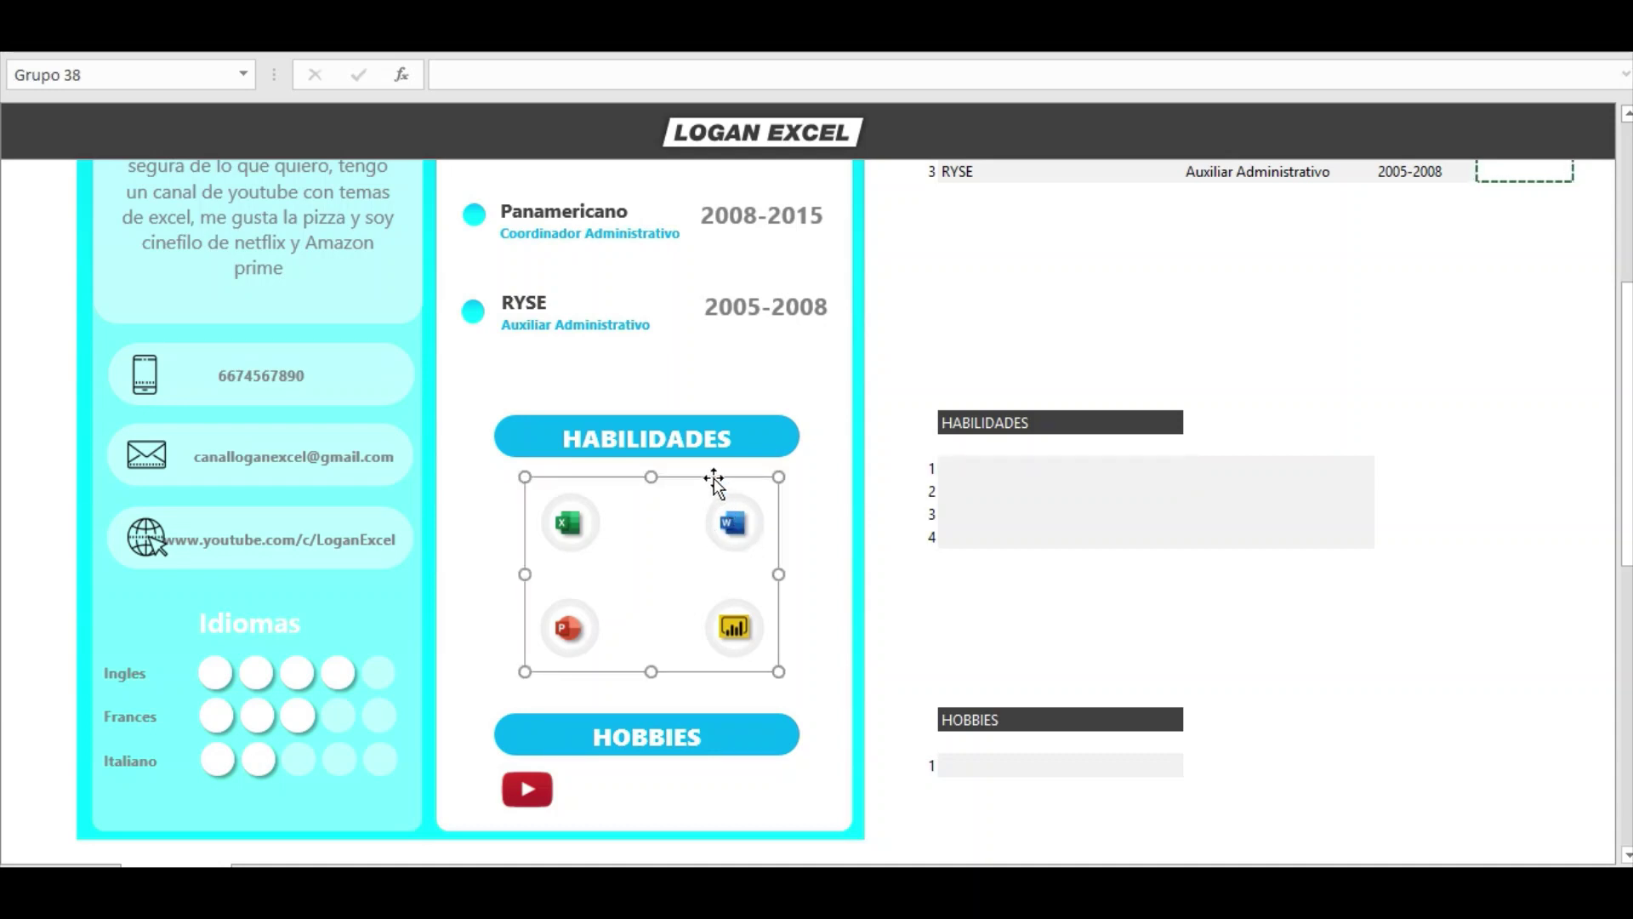
pyautogui.moveTo(713, 482); pyautogui.dragTo(695, 480)
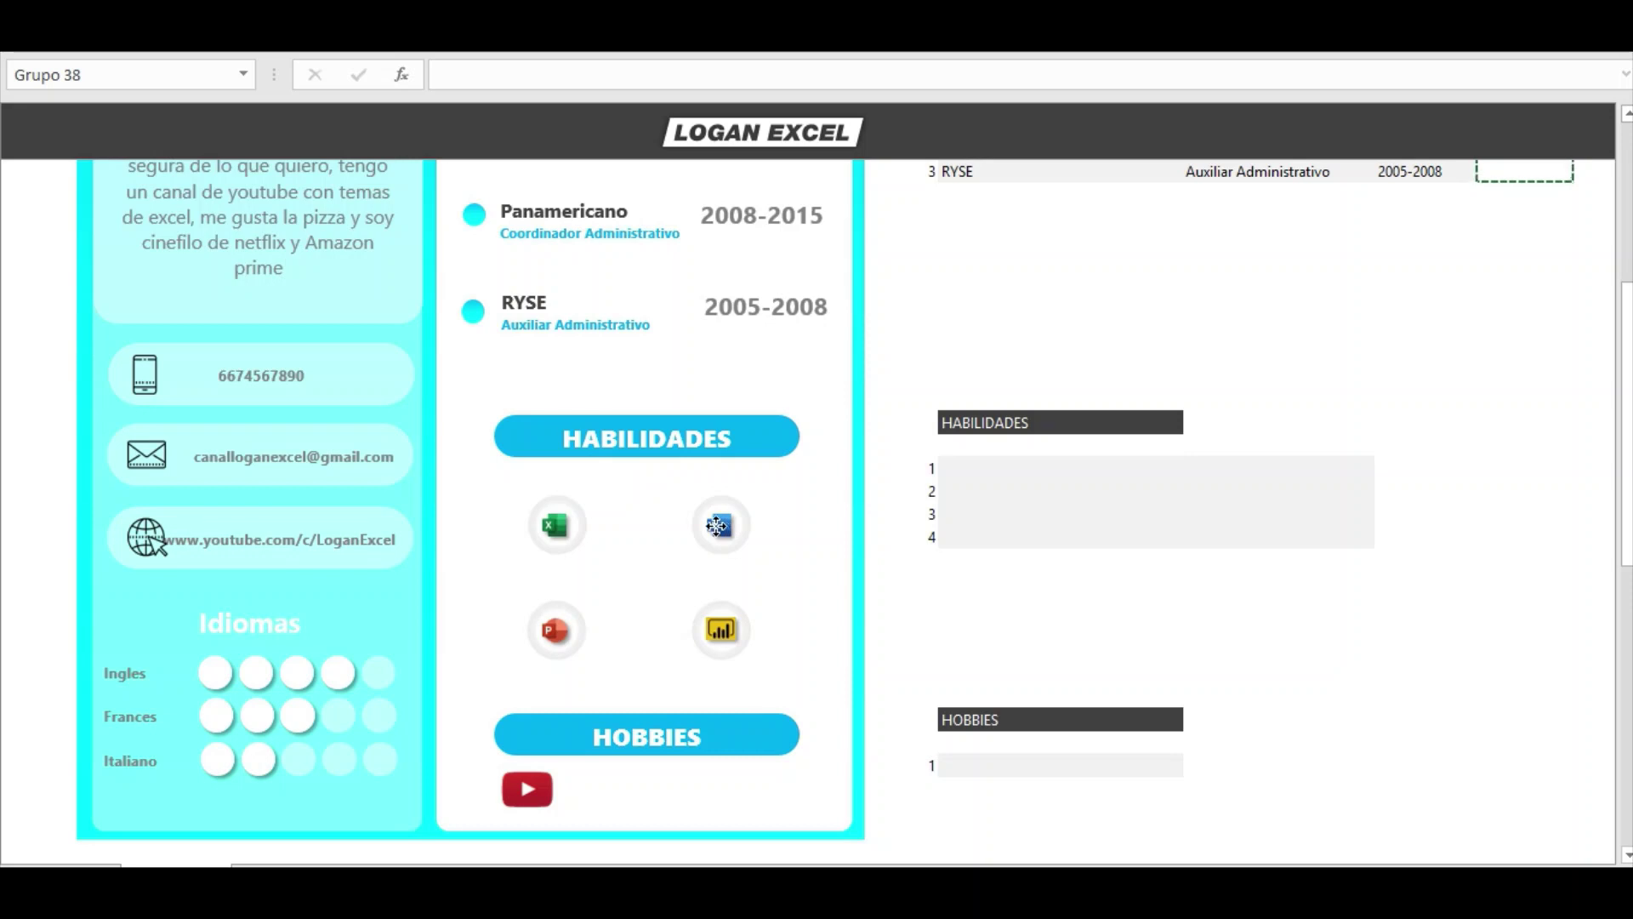
pyautogui.click(717, 525)
pyautogui.click(717, 524)
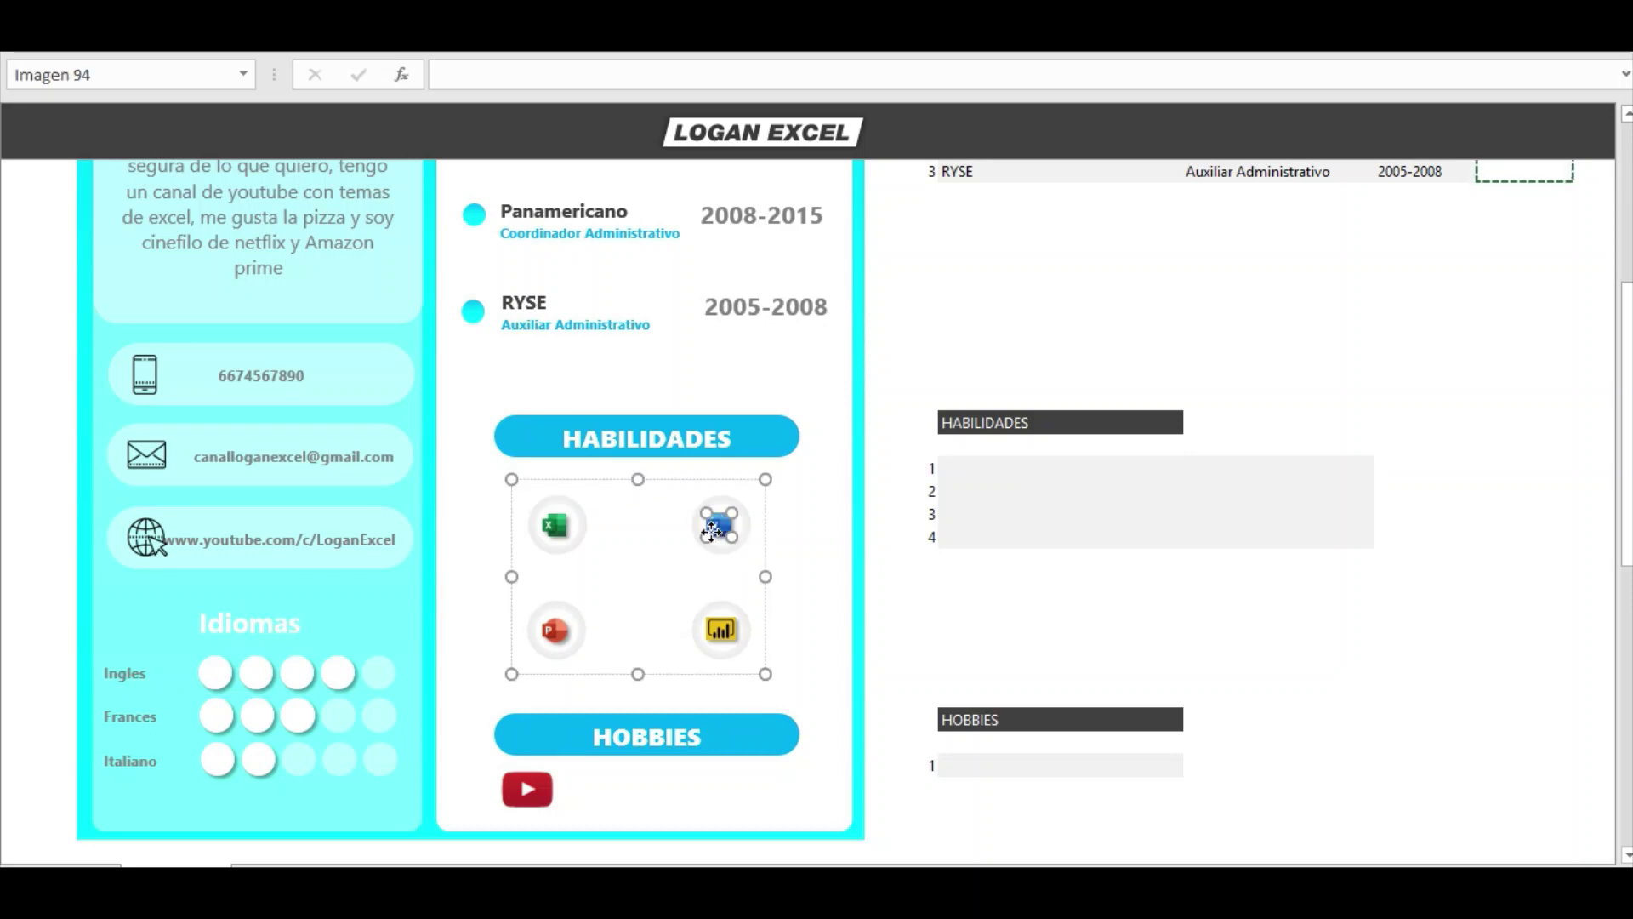
pyautogui.moveTo(712, 529); pyautogui.dragTo(670, 554)
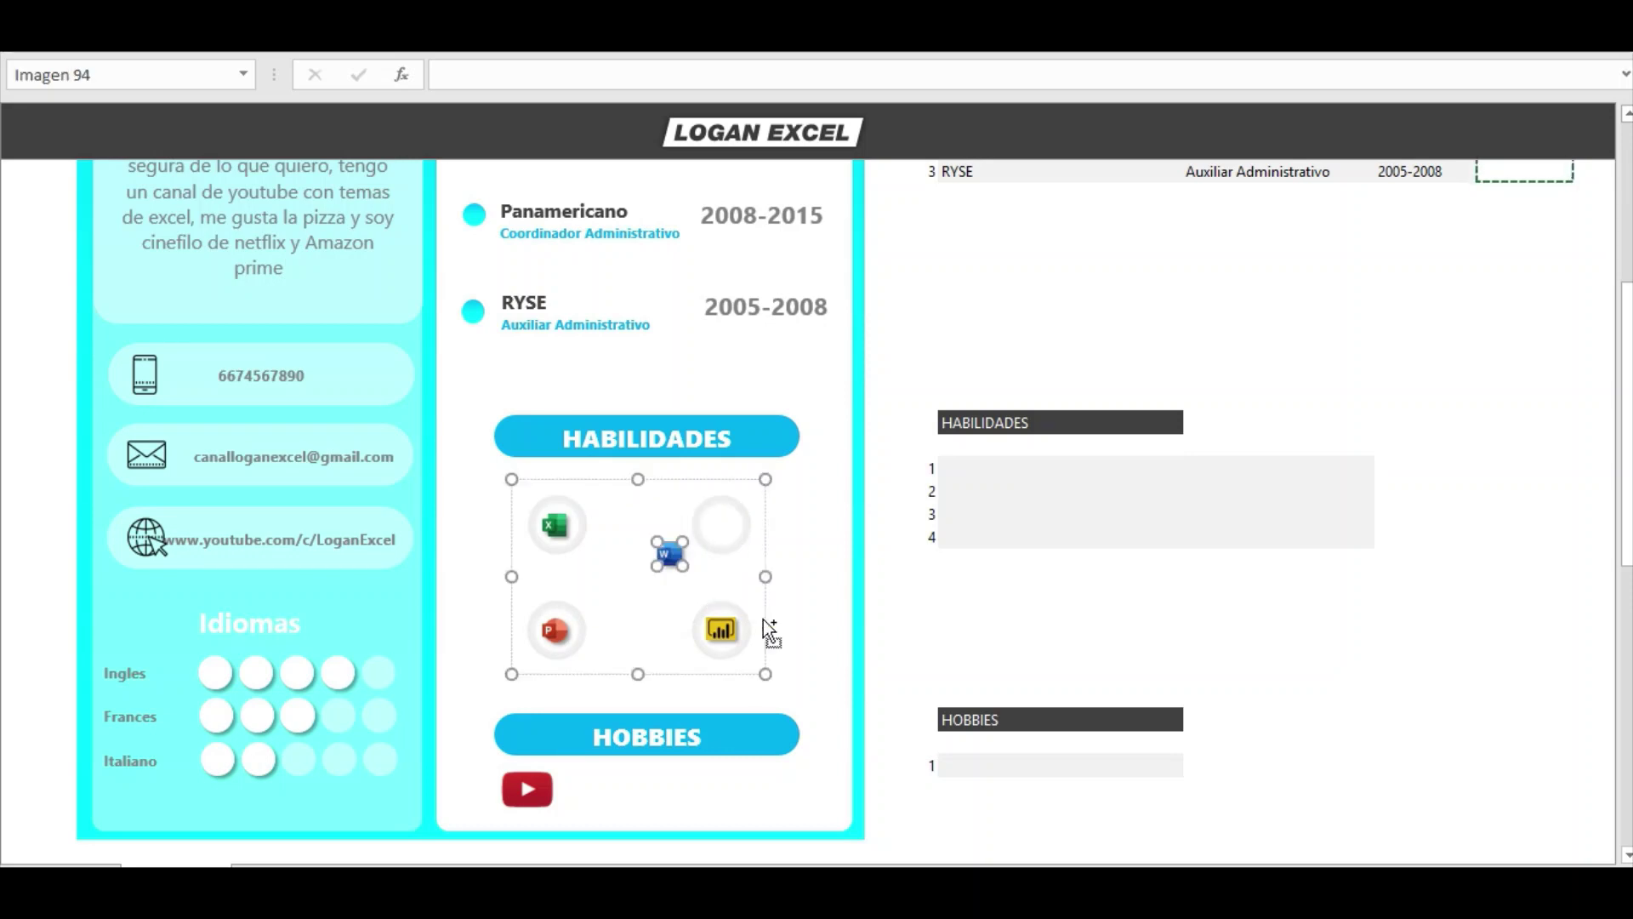
pyautogui.hotkey('ctrl', 'z')
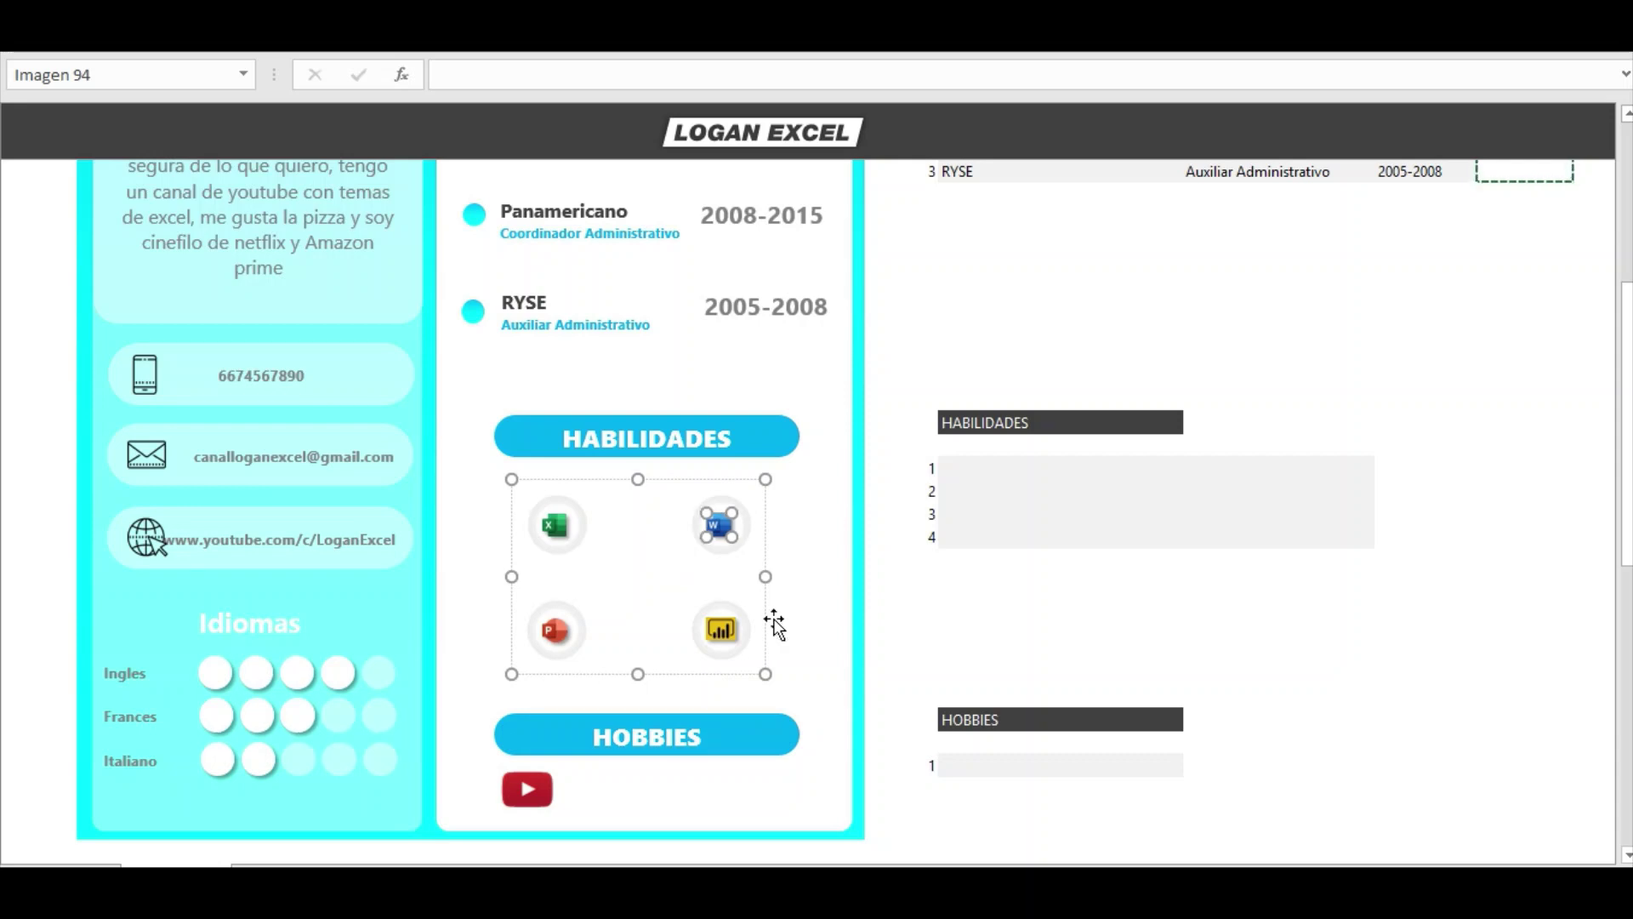
pyautogui.click(982, 627)
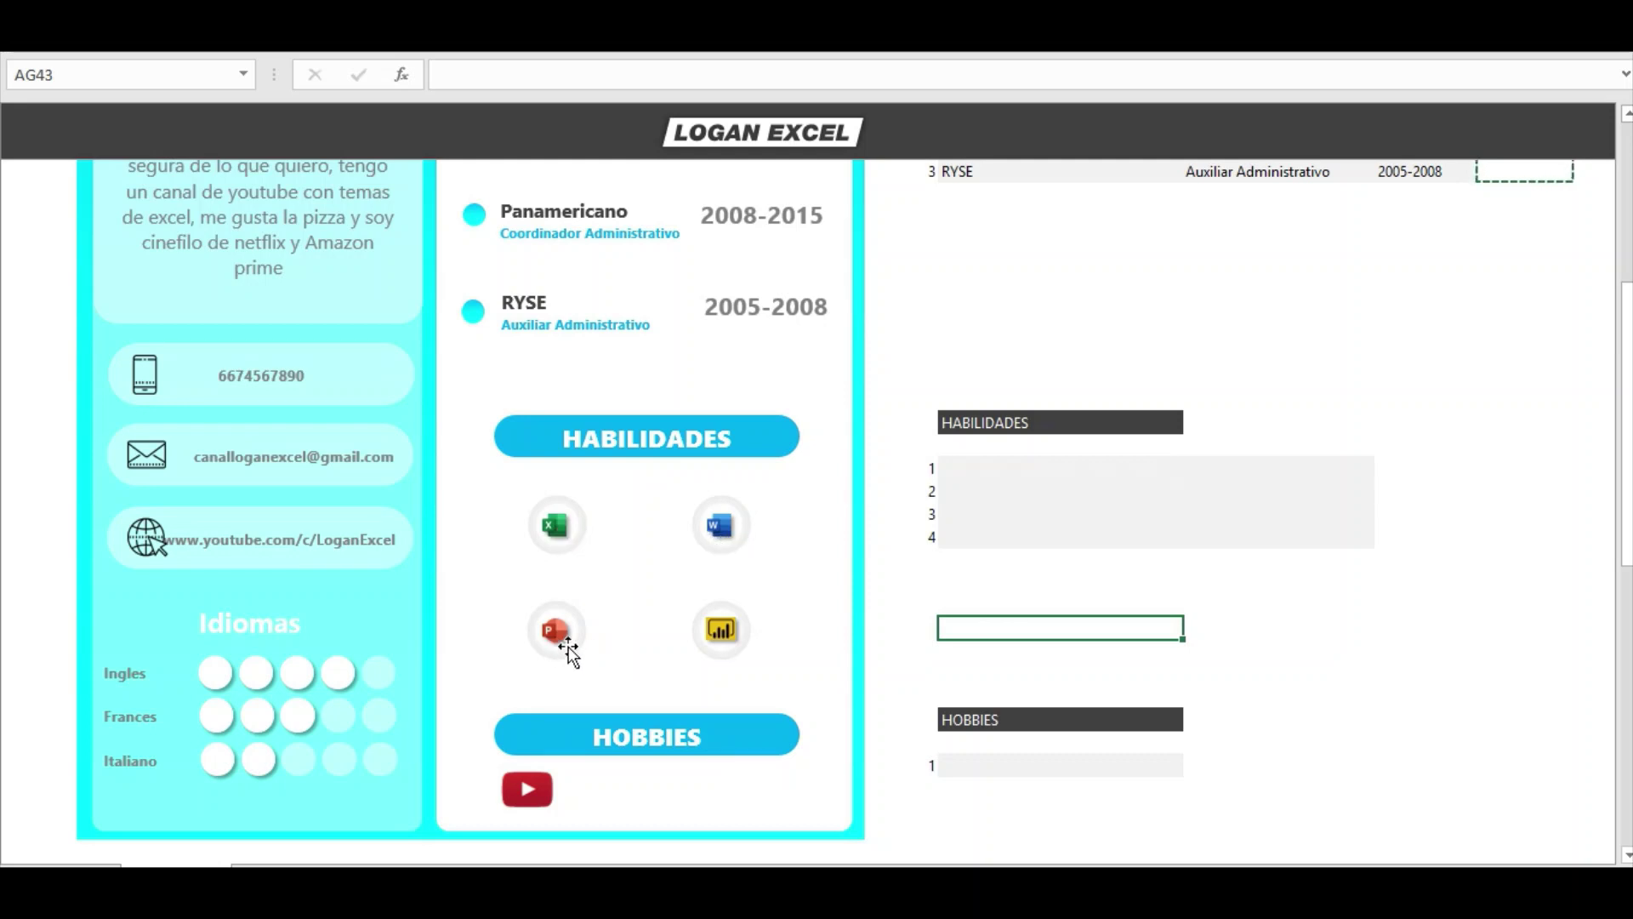
# Step: Enter Excel as the first skill and shift the skill icon group slightly right
pyautogui.click(1013, 464)
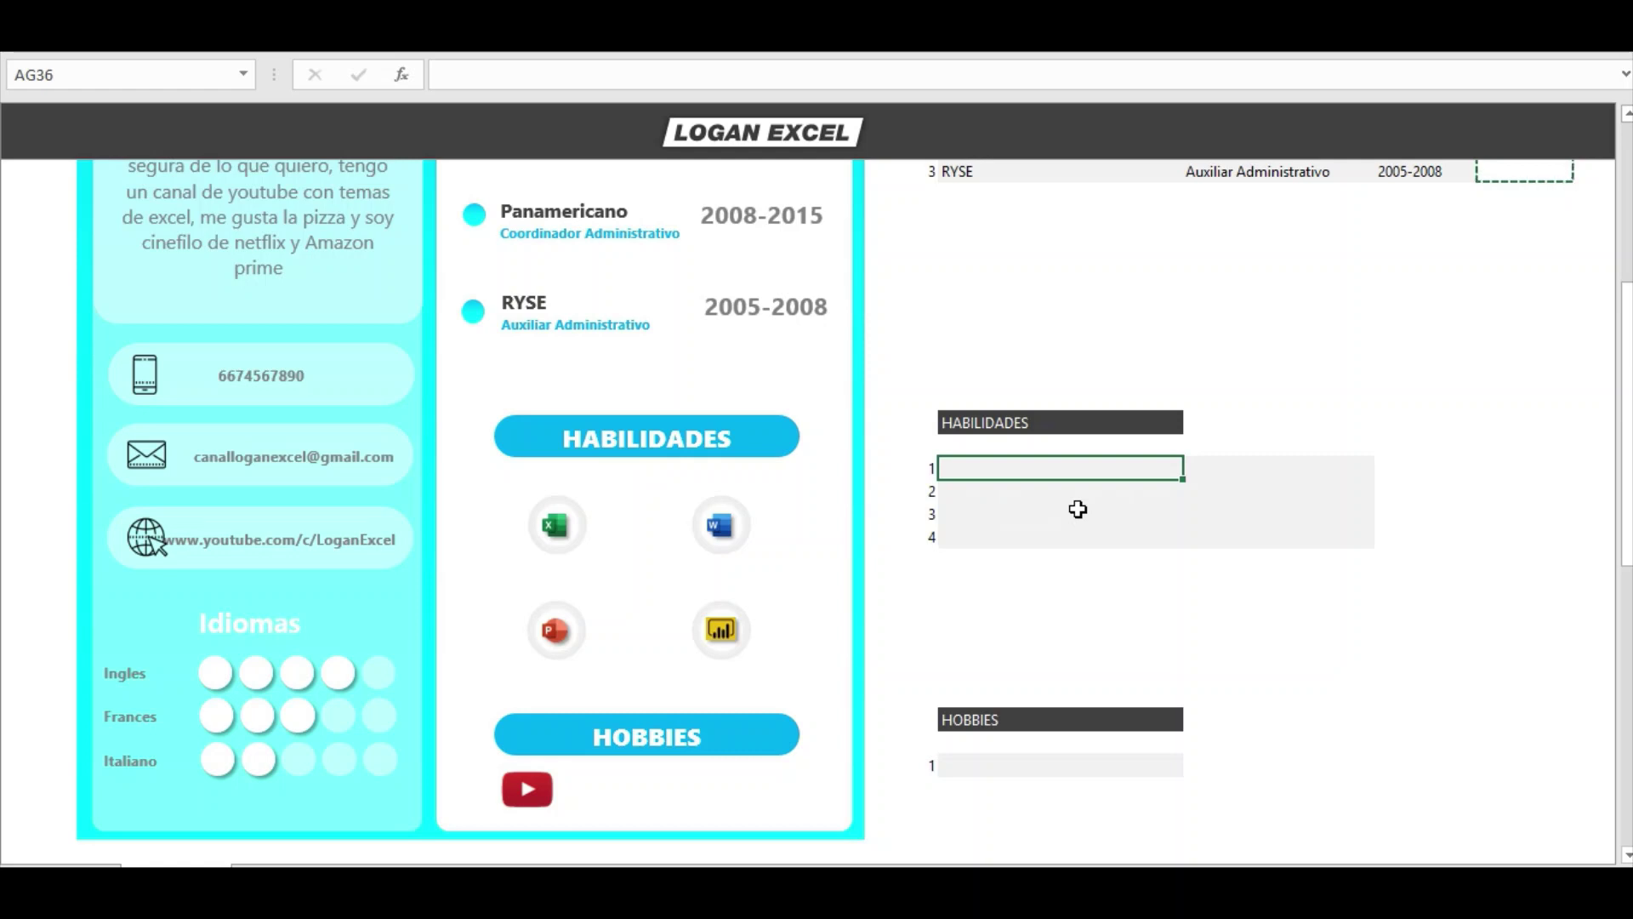
pyautogui.press('Down')
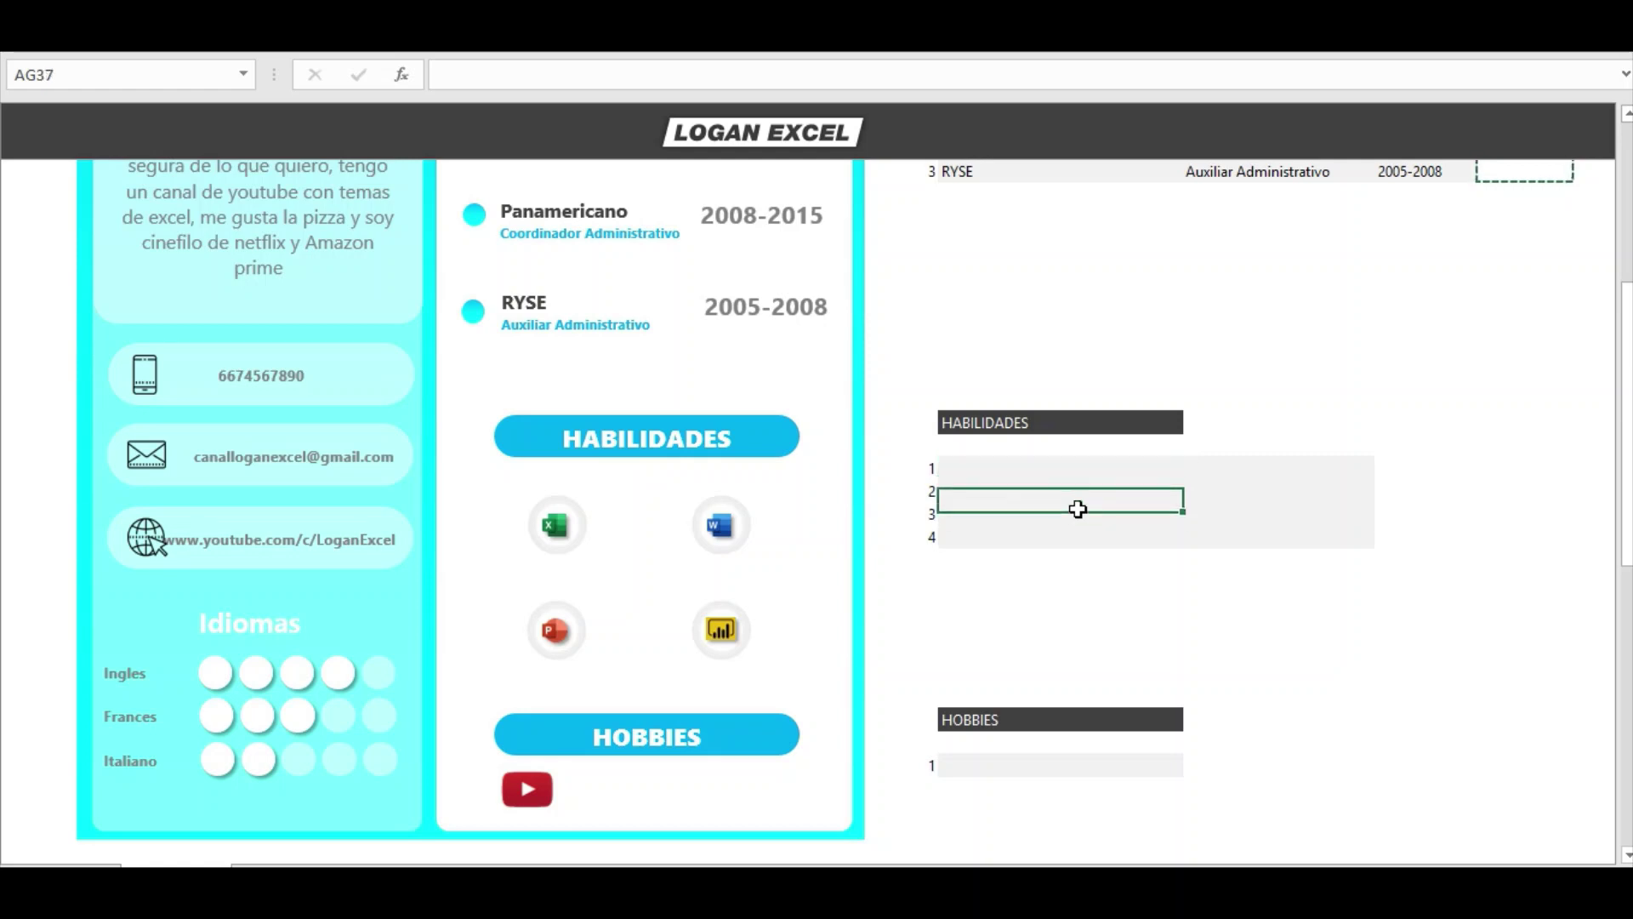
pyautogui.press('Up')
pyautogui.press('Up')
pyautogui.press('Right')
pyautogui.press('Down')
pyautogui.press('Right')
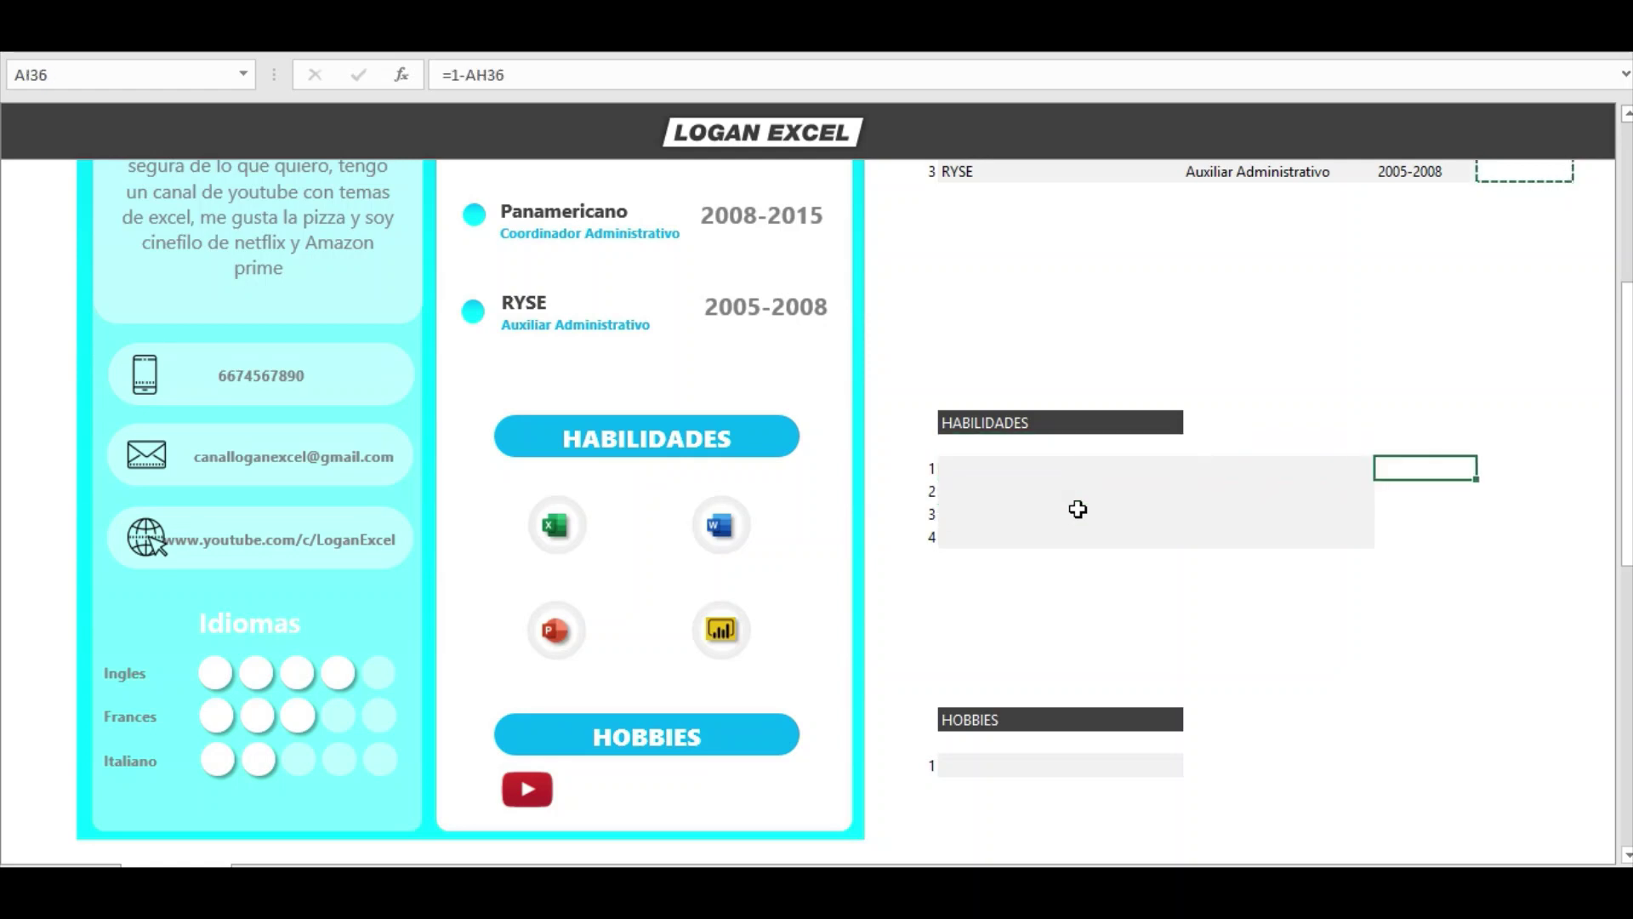
pyautogui.hotkey('shift', 'Down')
pyautogui.hotkey('shift', 'Down')
pyautogui.hotkey('shift', 'Down')
pyautogui.press('Left')
pyautogui.press('Left')
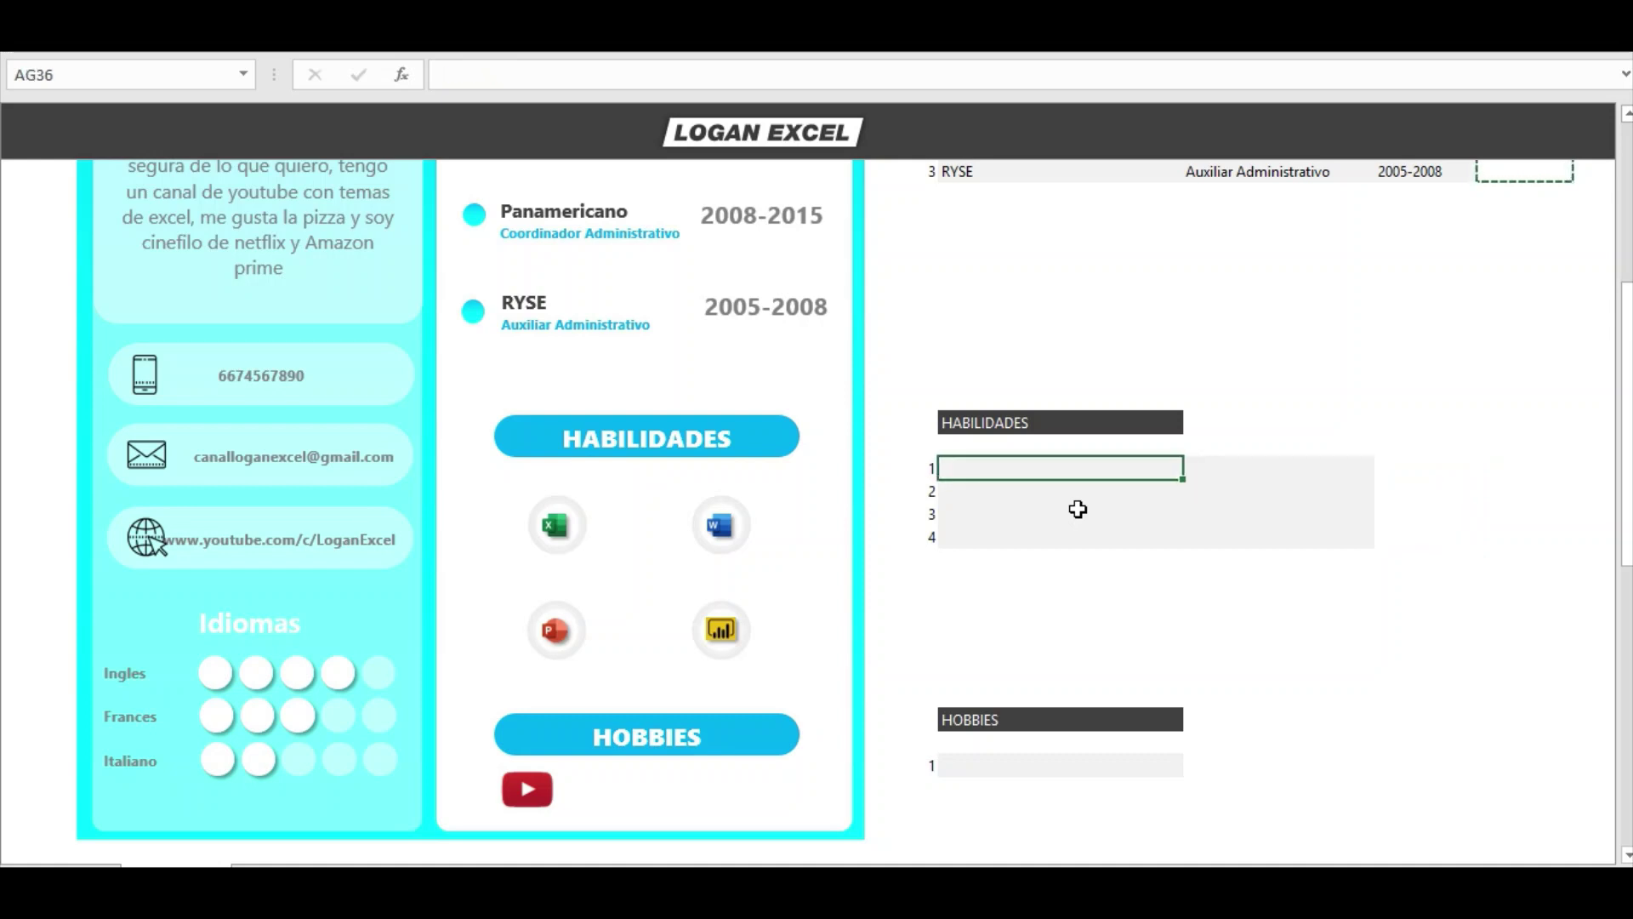
pyautogui.write('Excel')
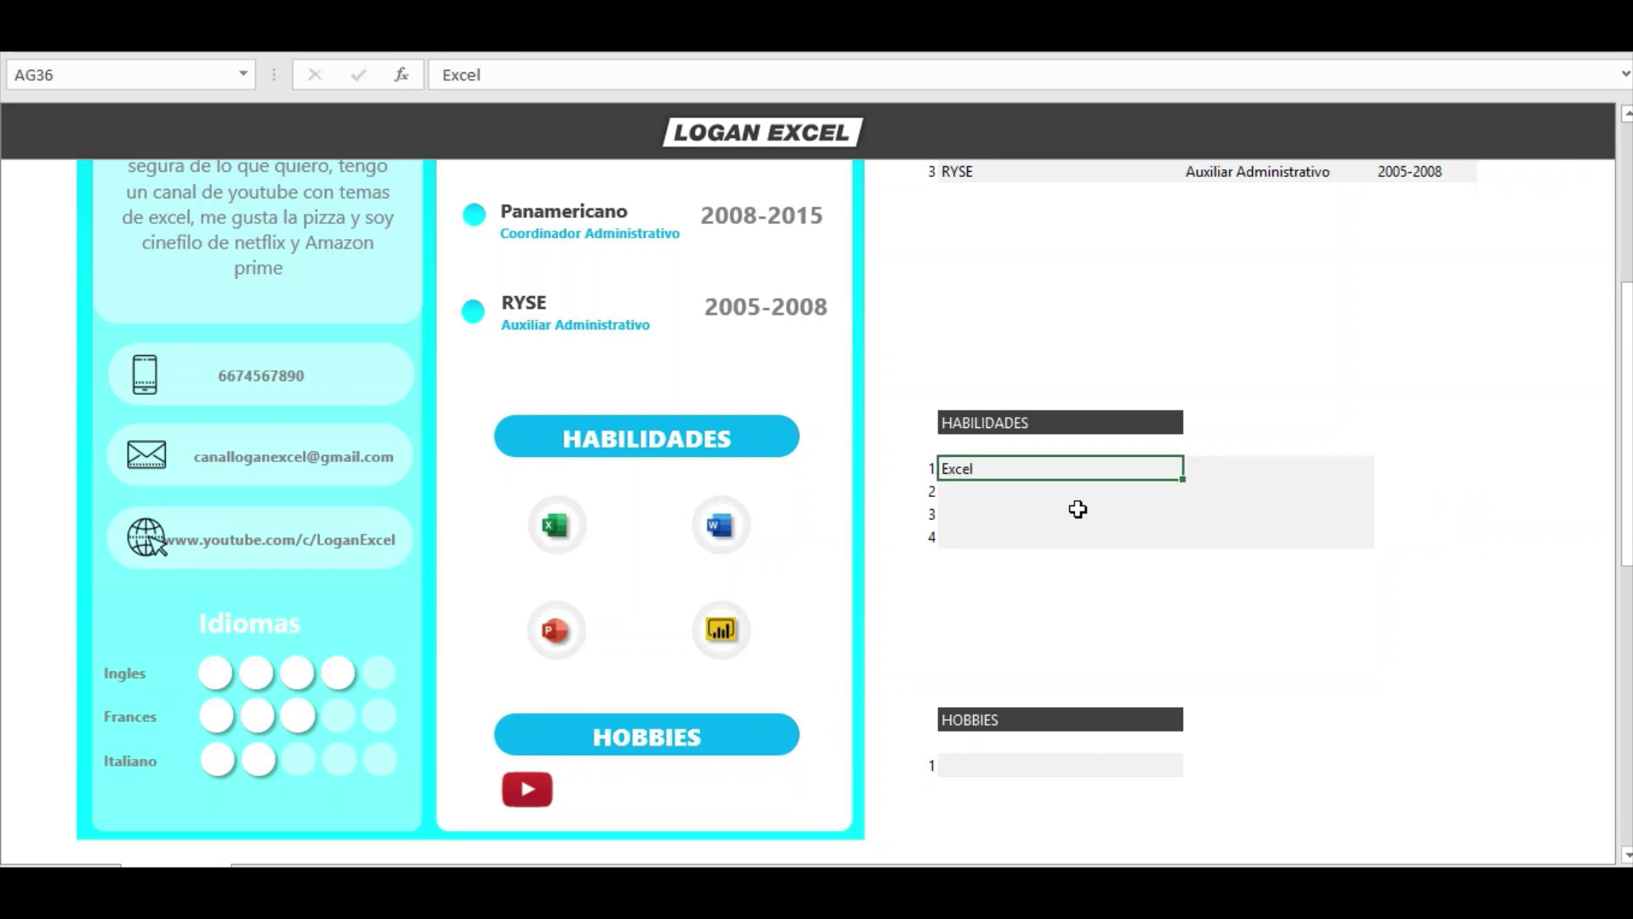
pyautogui.press('Return')
pyautogui.press('Up')
pyautogui.click(730, 537)
pyautogui.moveTo(770, 512); pyautogui.dragTo(794, 512)
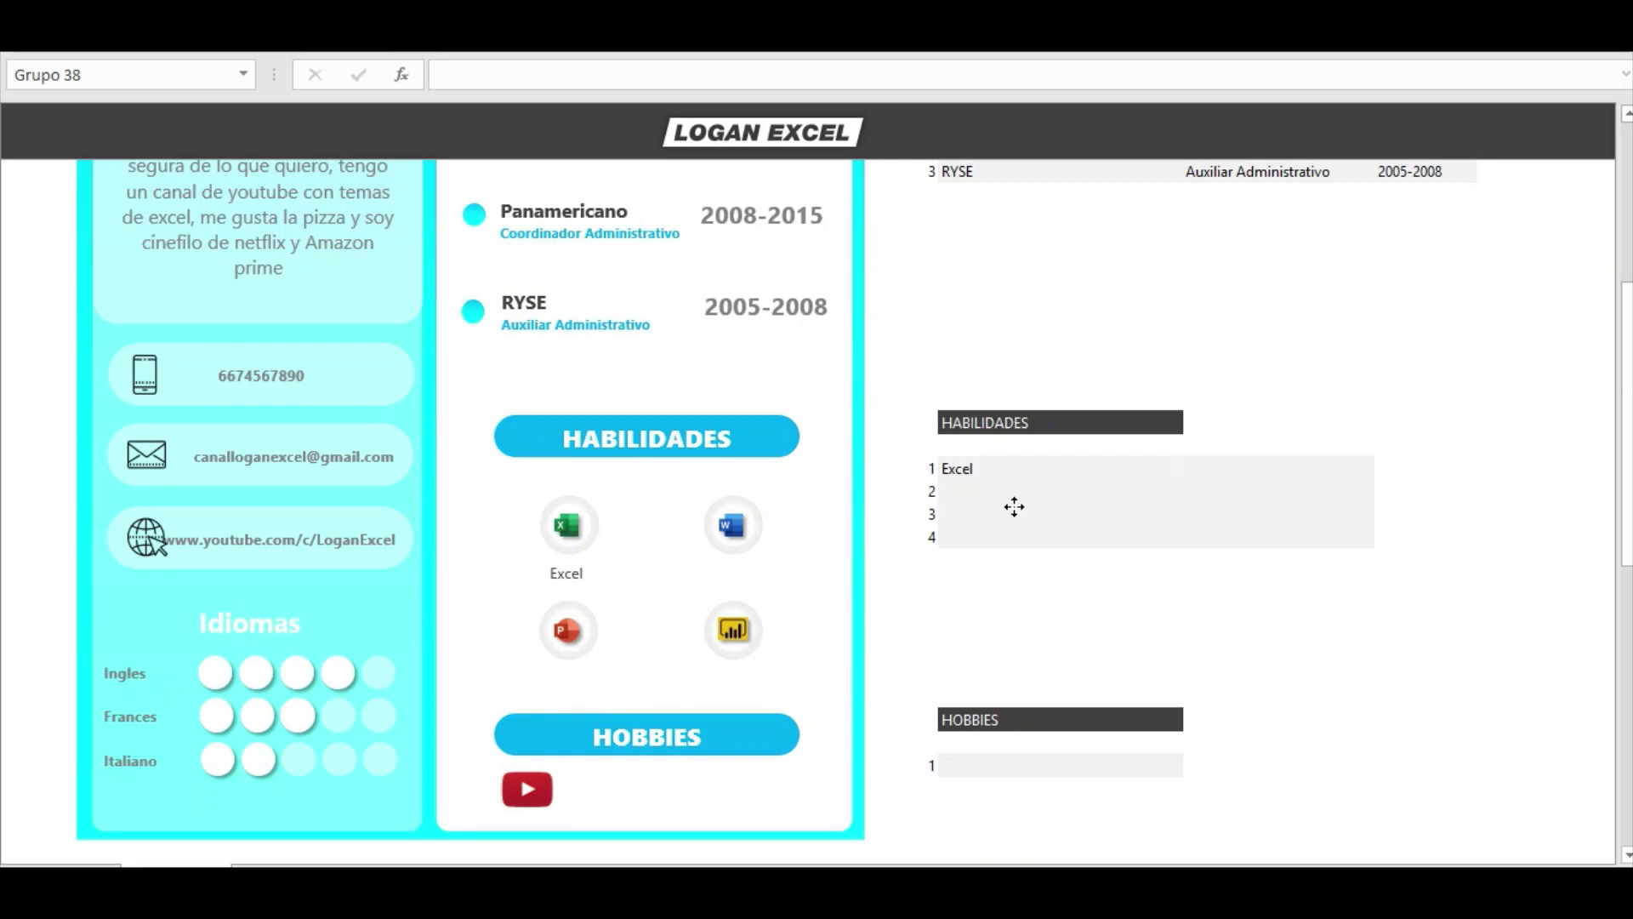
# Step: Enter Word, Power Point and Power BI in skill rows 2–4
pyautogui.click(1003, 495)
pyautogui.click(1021, 468)
pyautogui.click(1045, 483)
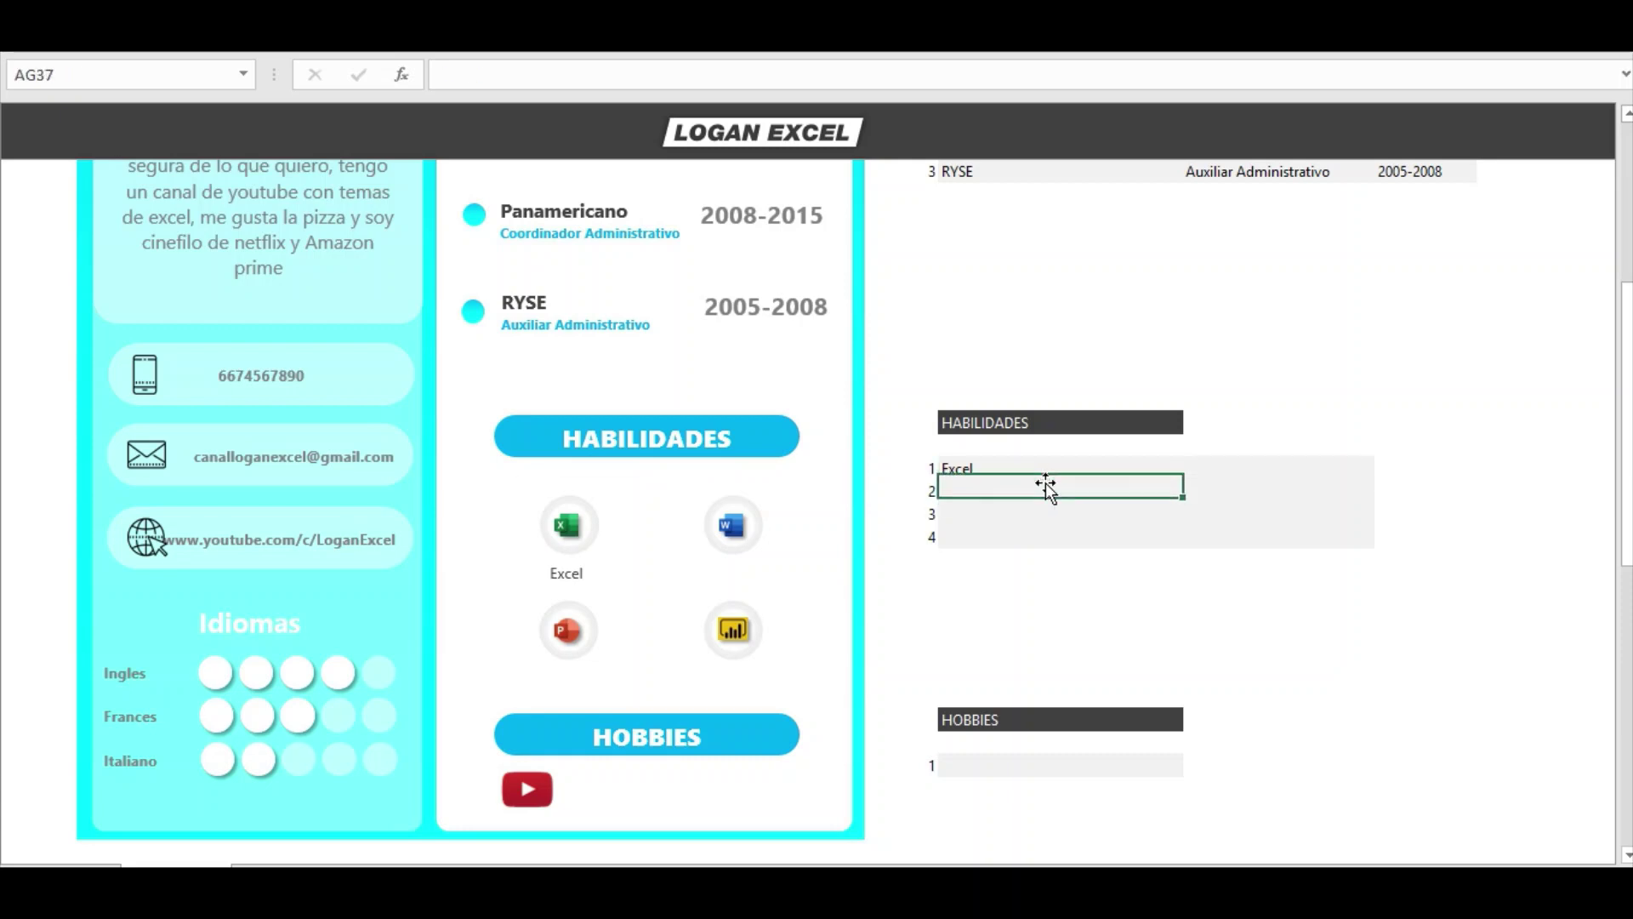
pyautogui.write('Word')
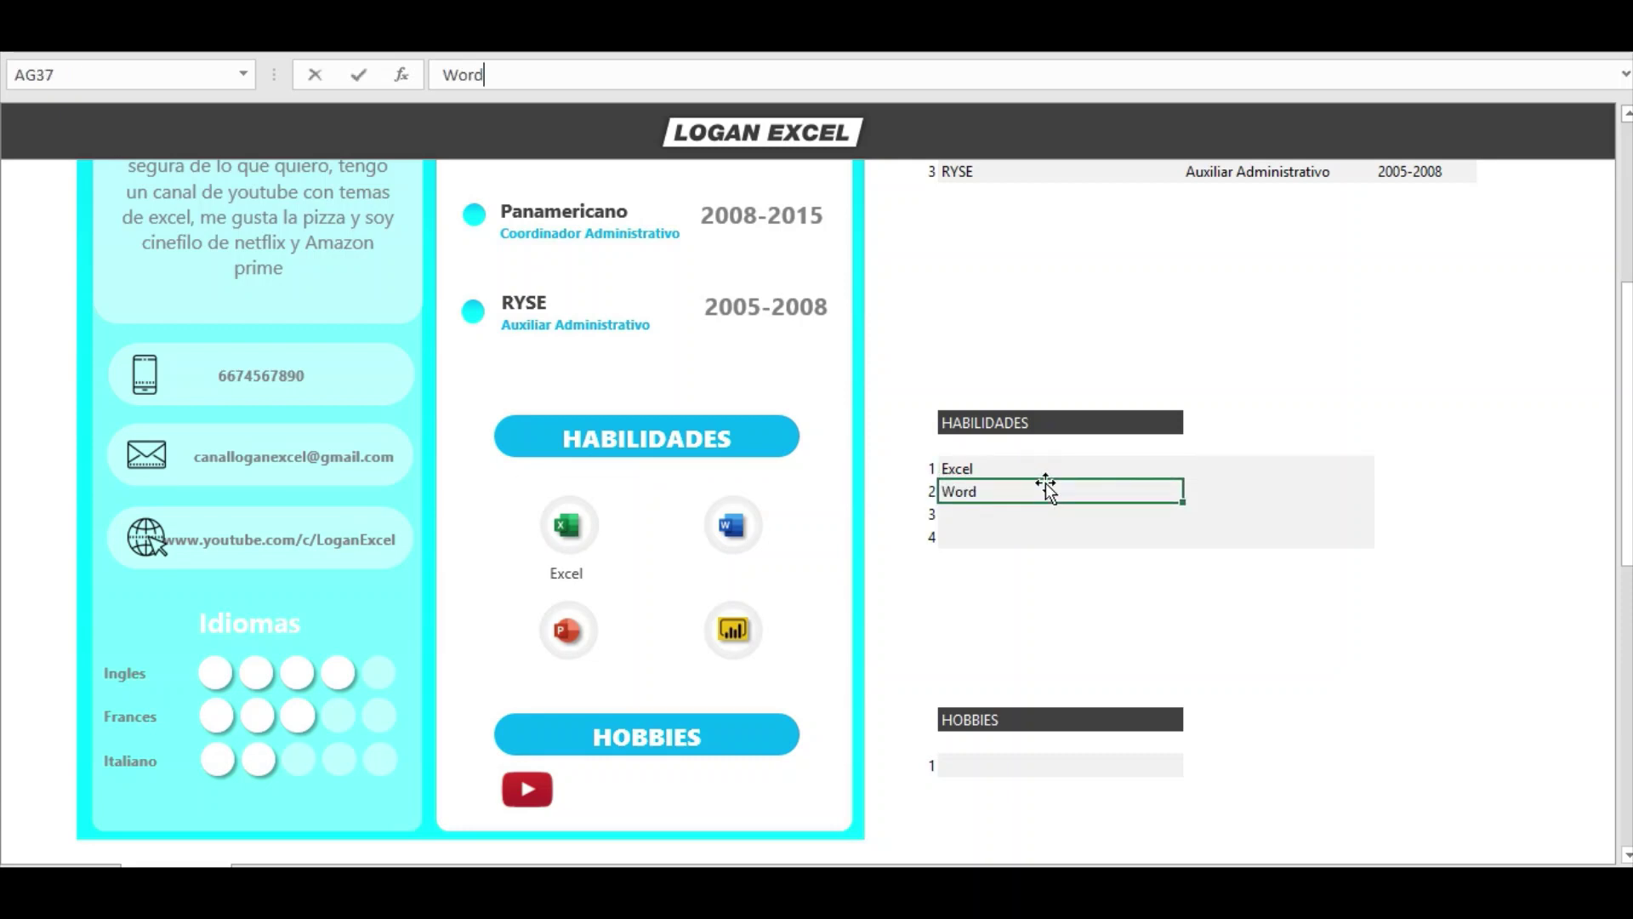
pyautogui.press('Return')
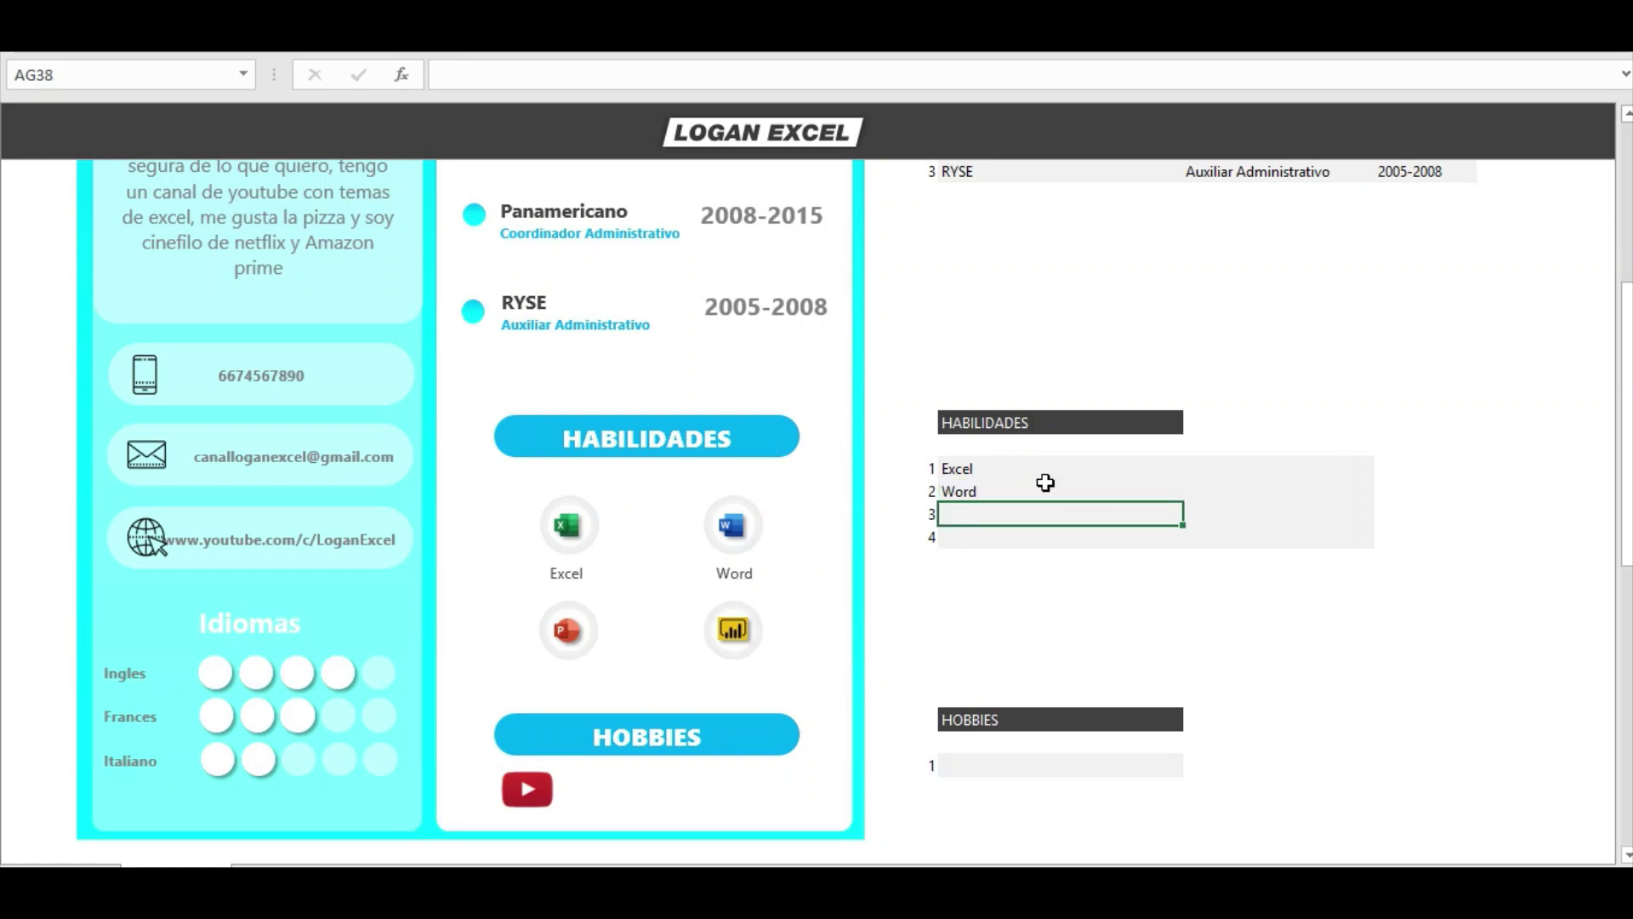
pyautogui.write('Power Point')
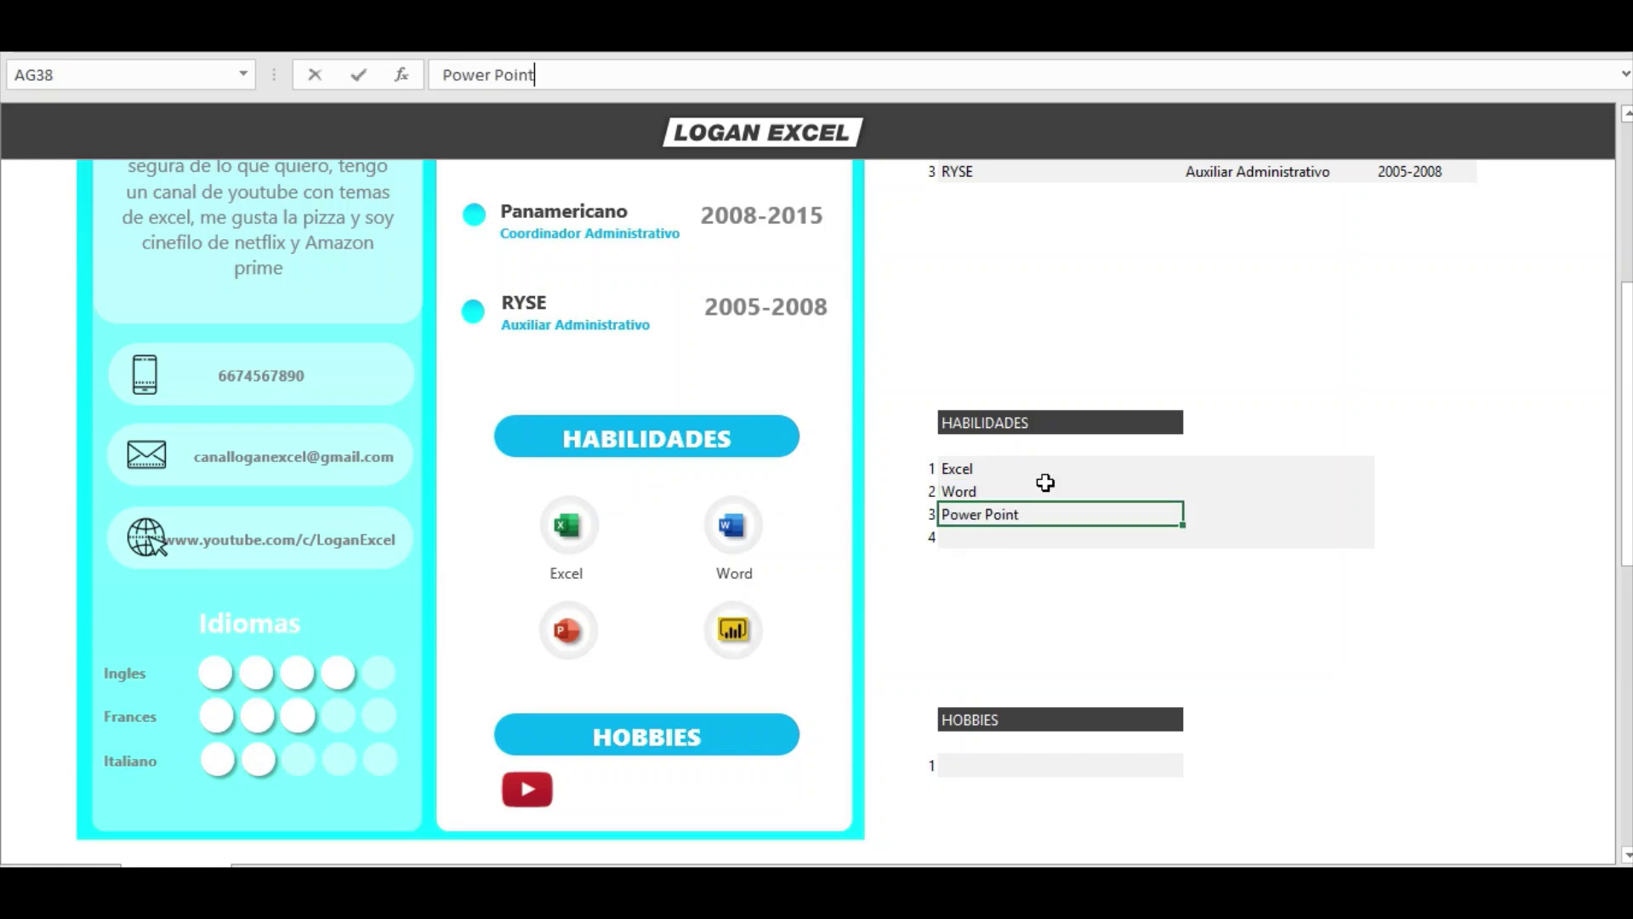
pyautogui.press('Return')
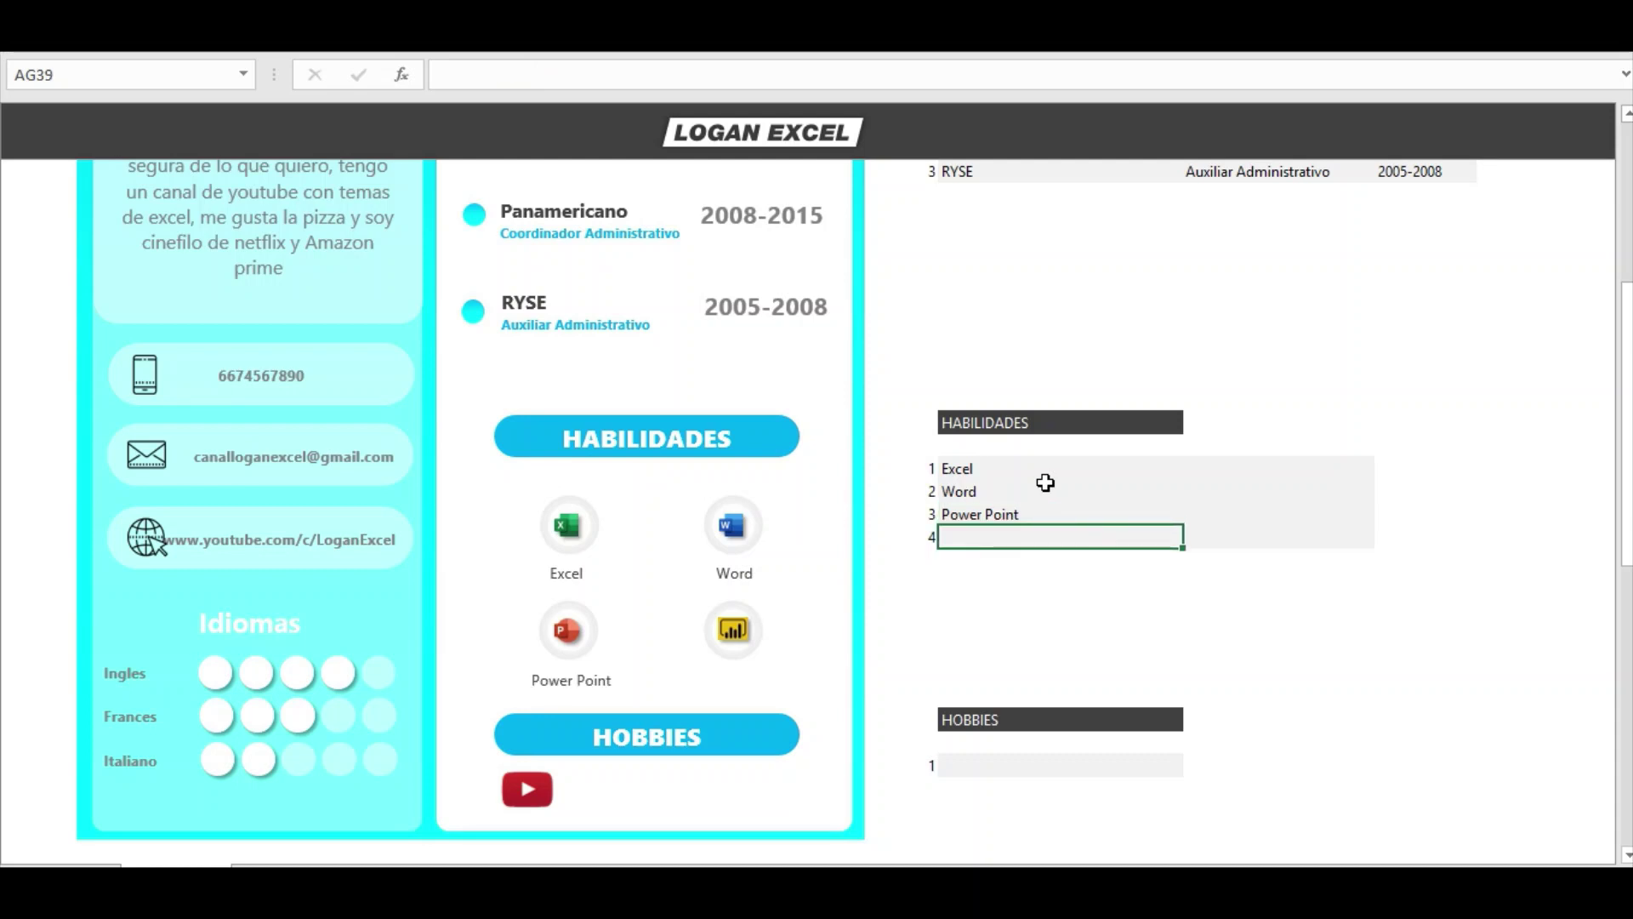
pyautogui.write('Power ')
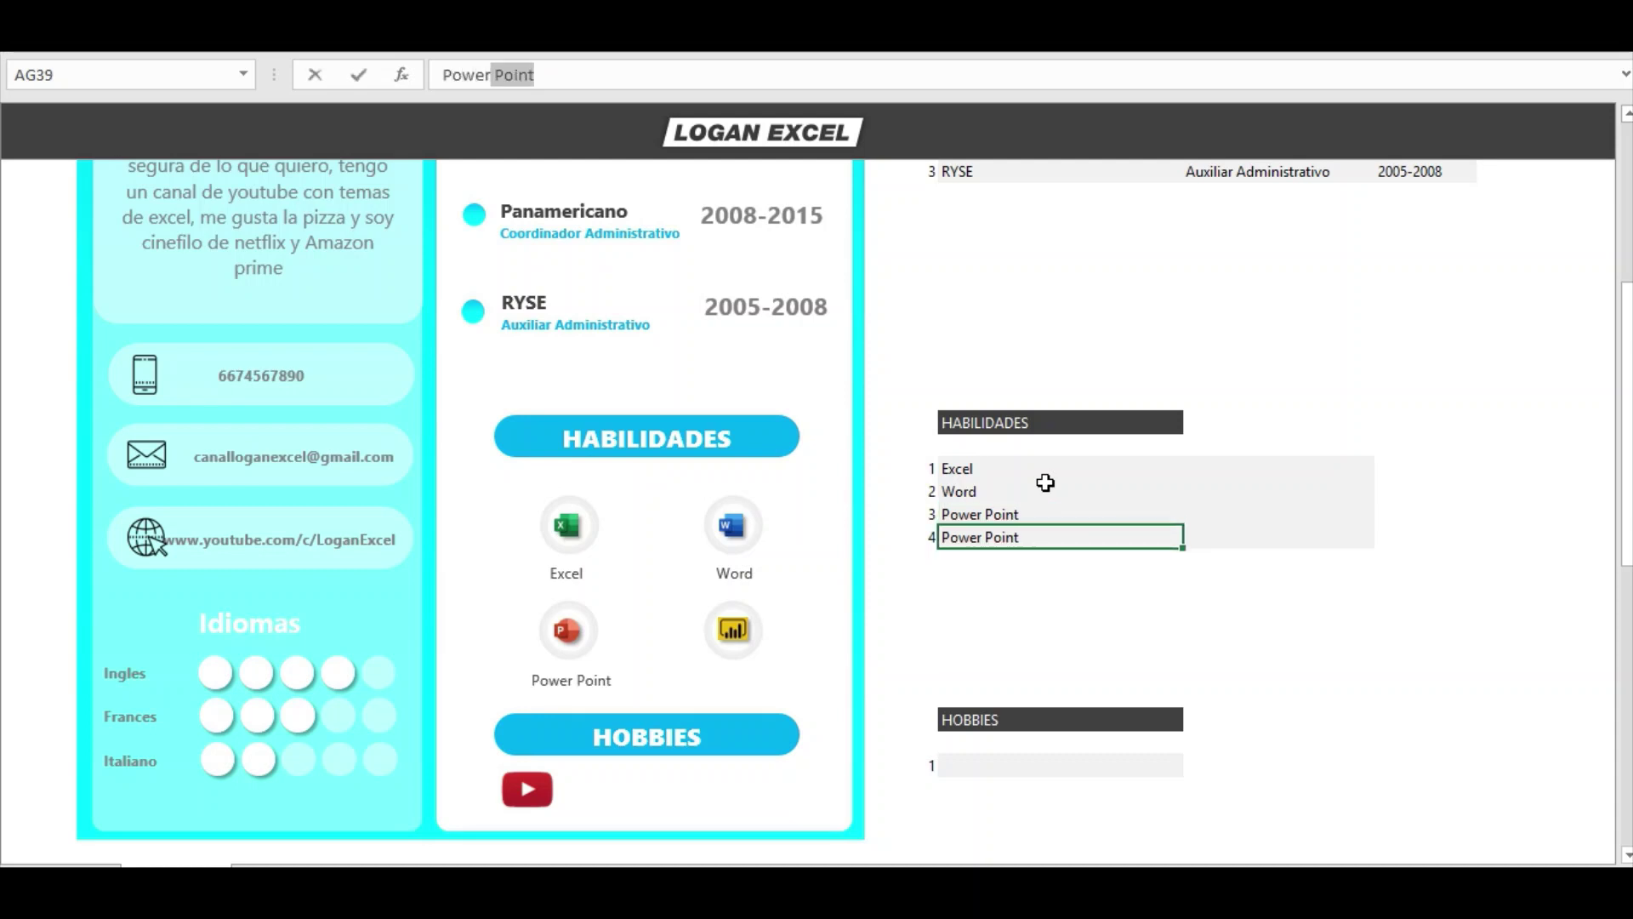
pyautogui.write('BI')
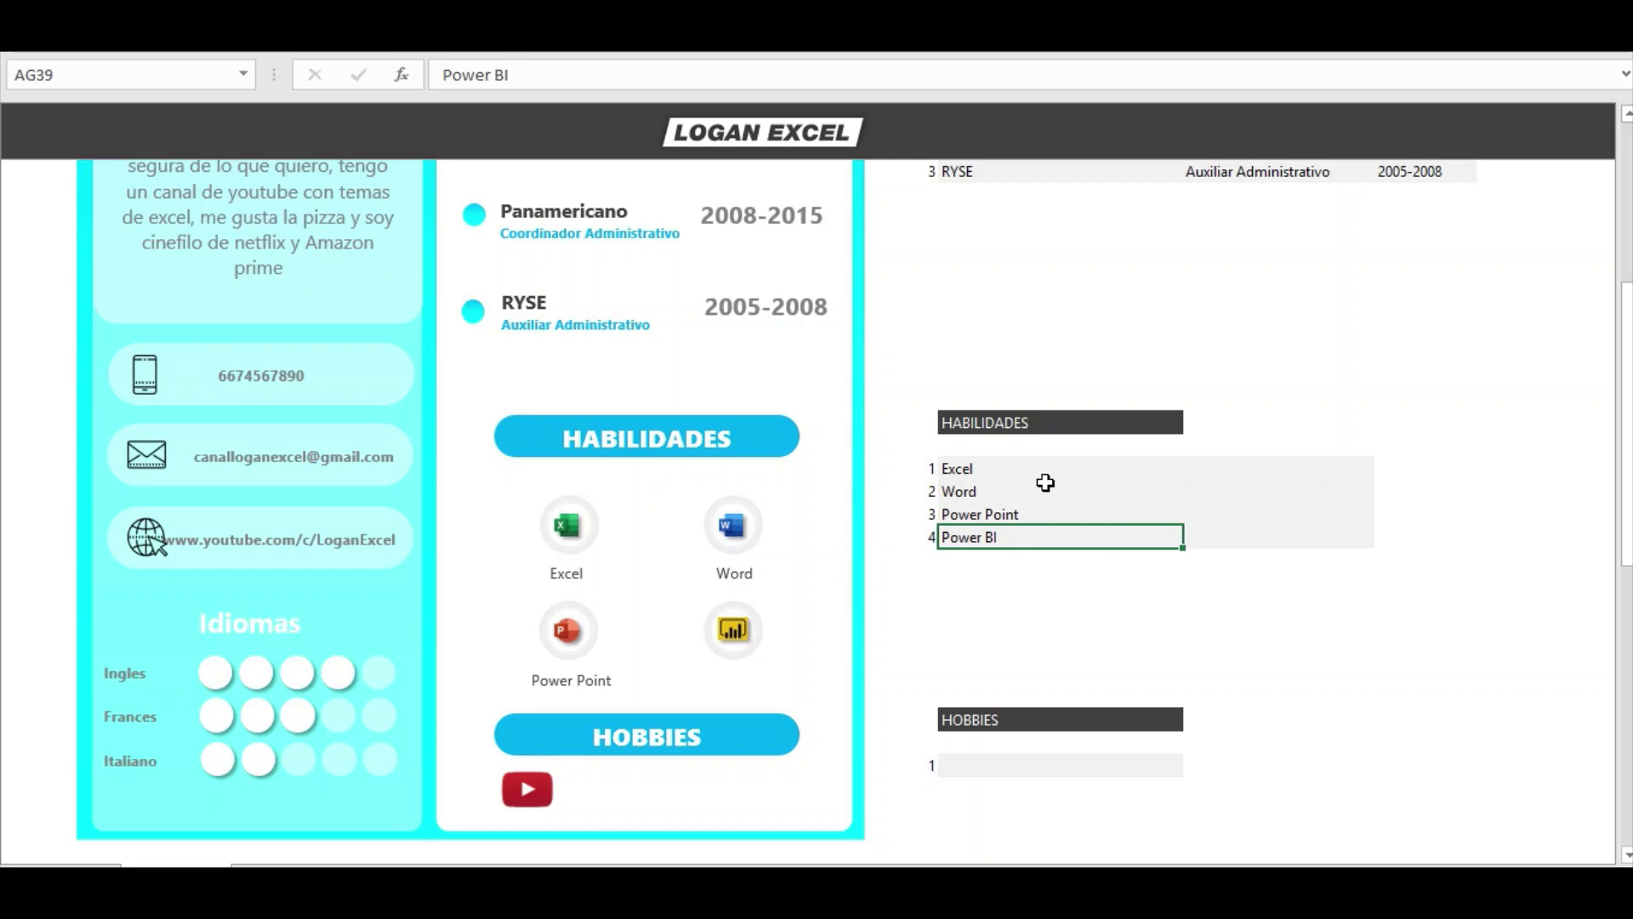
pyautogui.press('Return')
pyautogui.press('Up')
pyautogui.press('Up')
pyautogui.press('Up')
pyautogui.press('Up')
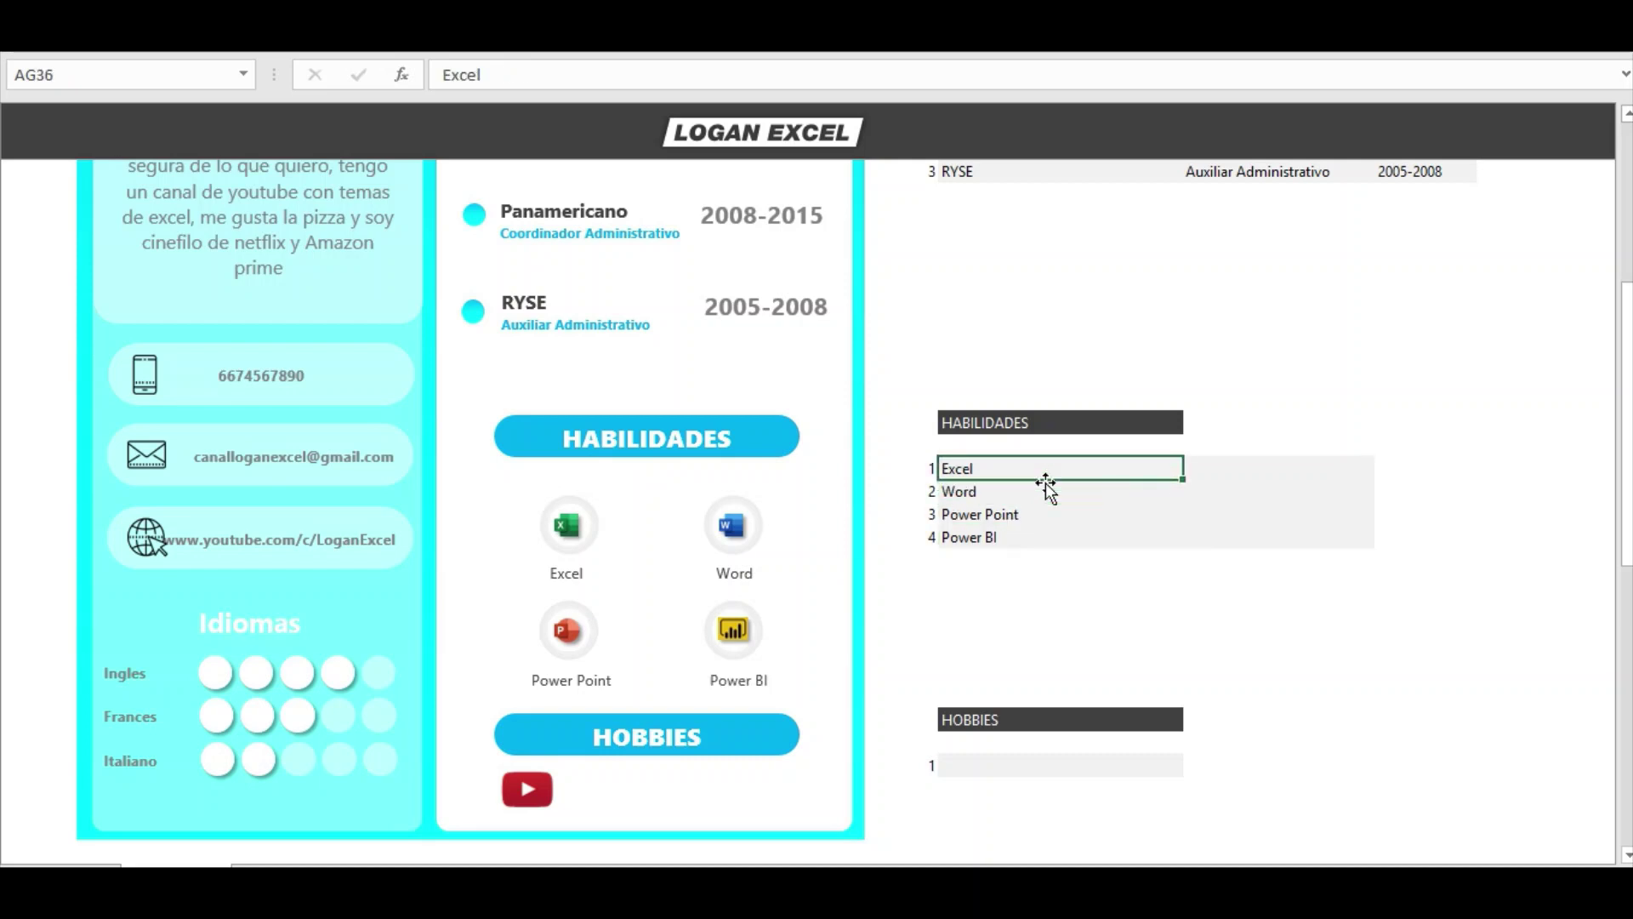
pyautogui.press('Right')
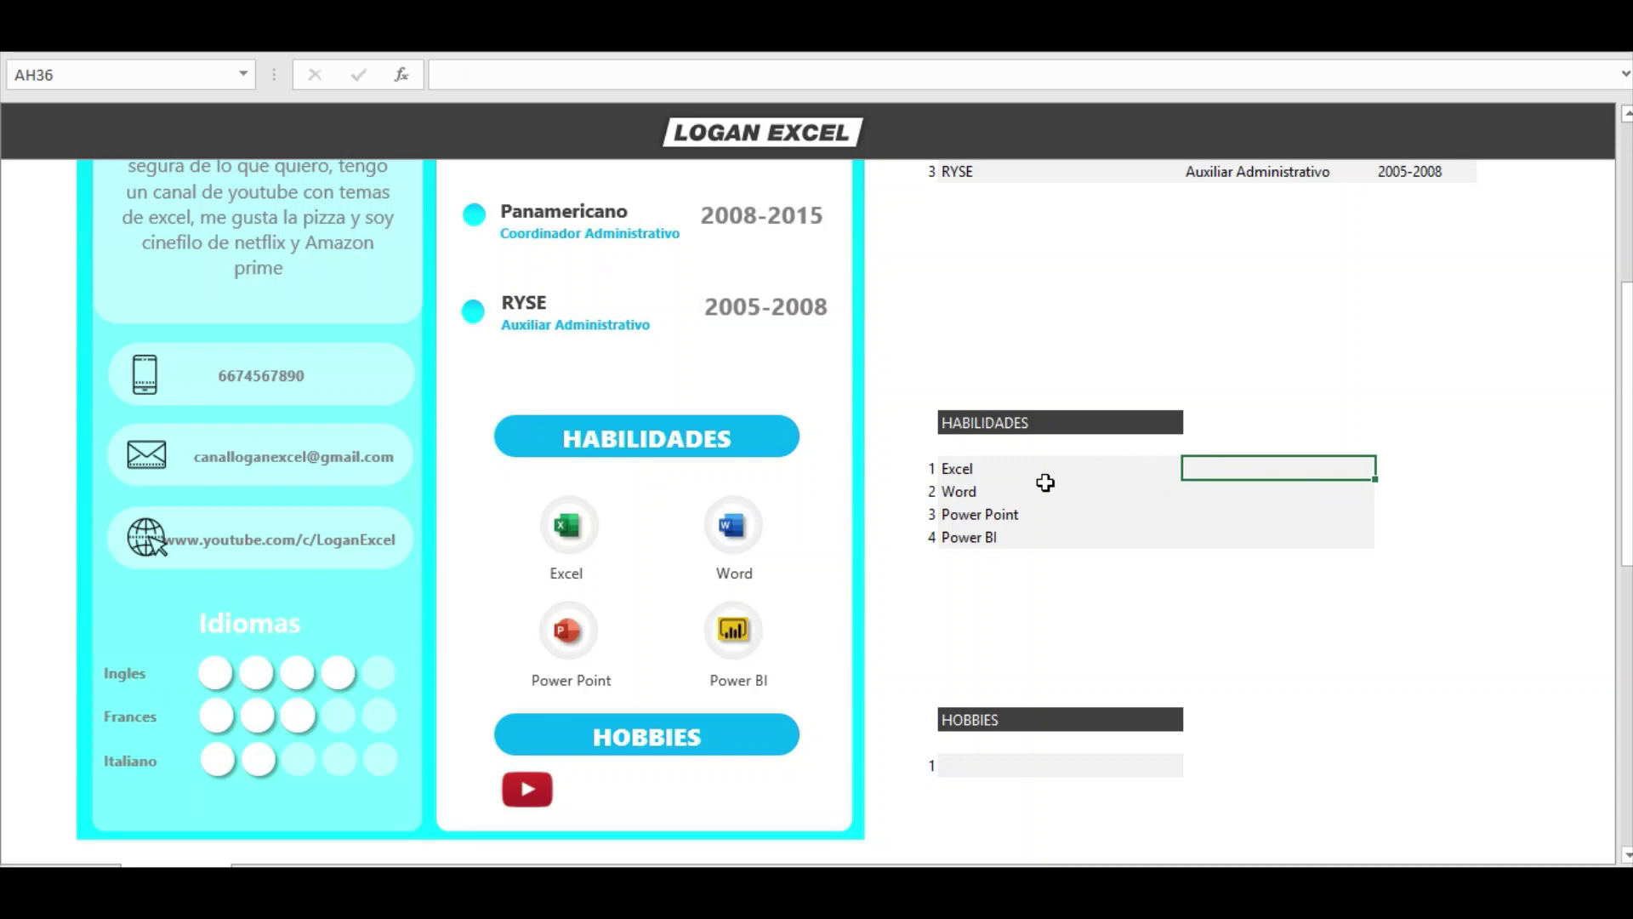
# Step: Set skill levels to Excel 90%, Word 80%, Power Point 80% and Power BI 60%
pyautogui.write('1')
pyautogui.write('00')
pyautogui.press('BackSpace')
pyautogui.press('BackSpace')
pyautogui.press('BackSpace')
pyautogui.write('90')
pyautogui.hotkey('ctrl', 'Return')
pyautogui.press('Down')
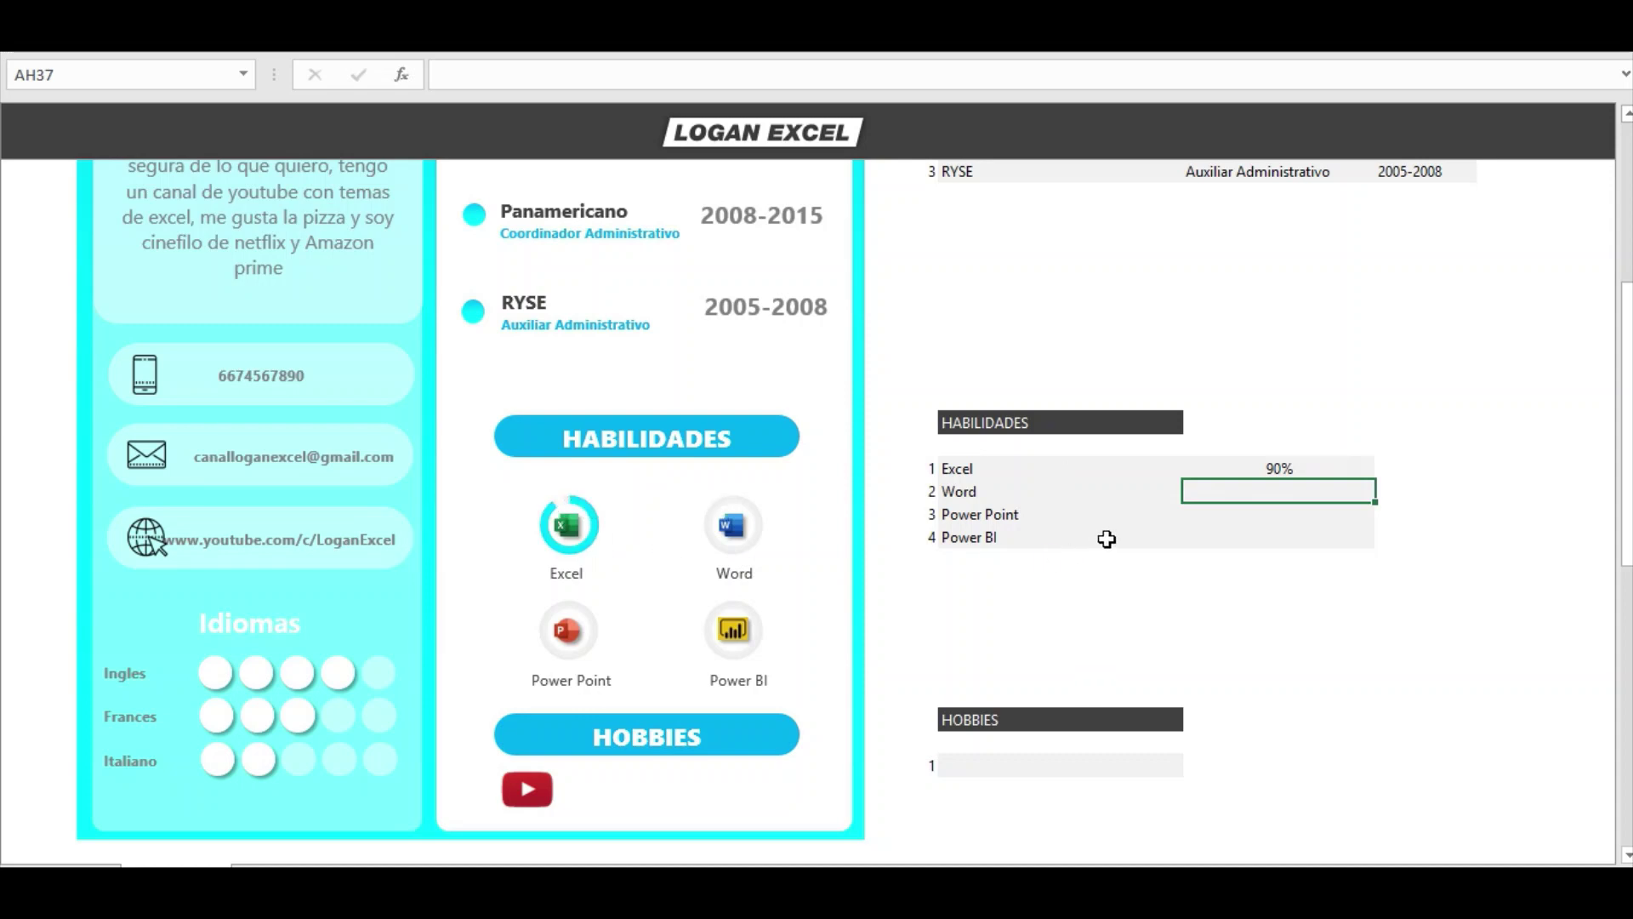
pyautogui.write('80')
pyautogui.hotkey('ctrl', 'Return')
pyautogui.press('Return')
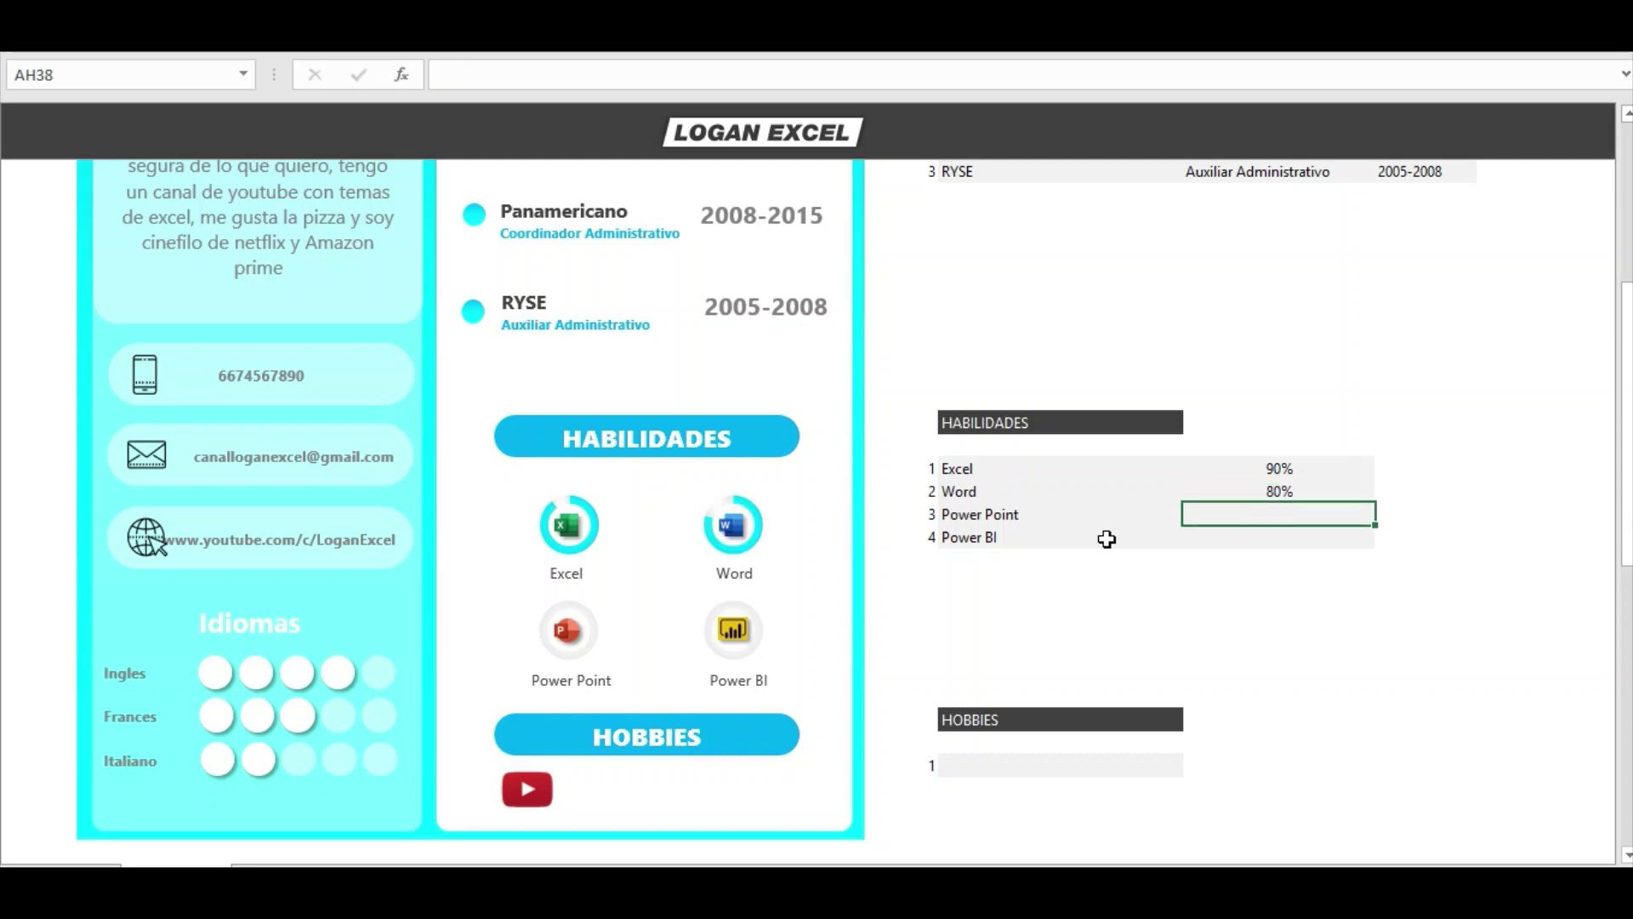
pyautogui.write('80')
pyautogui.hotkey('ctrl', 'Return')
pyautogui.press('Return')
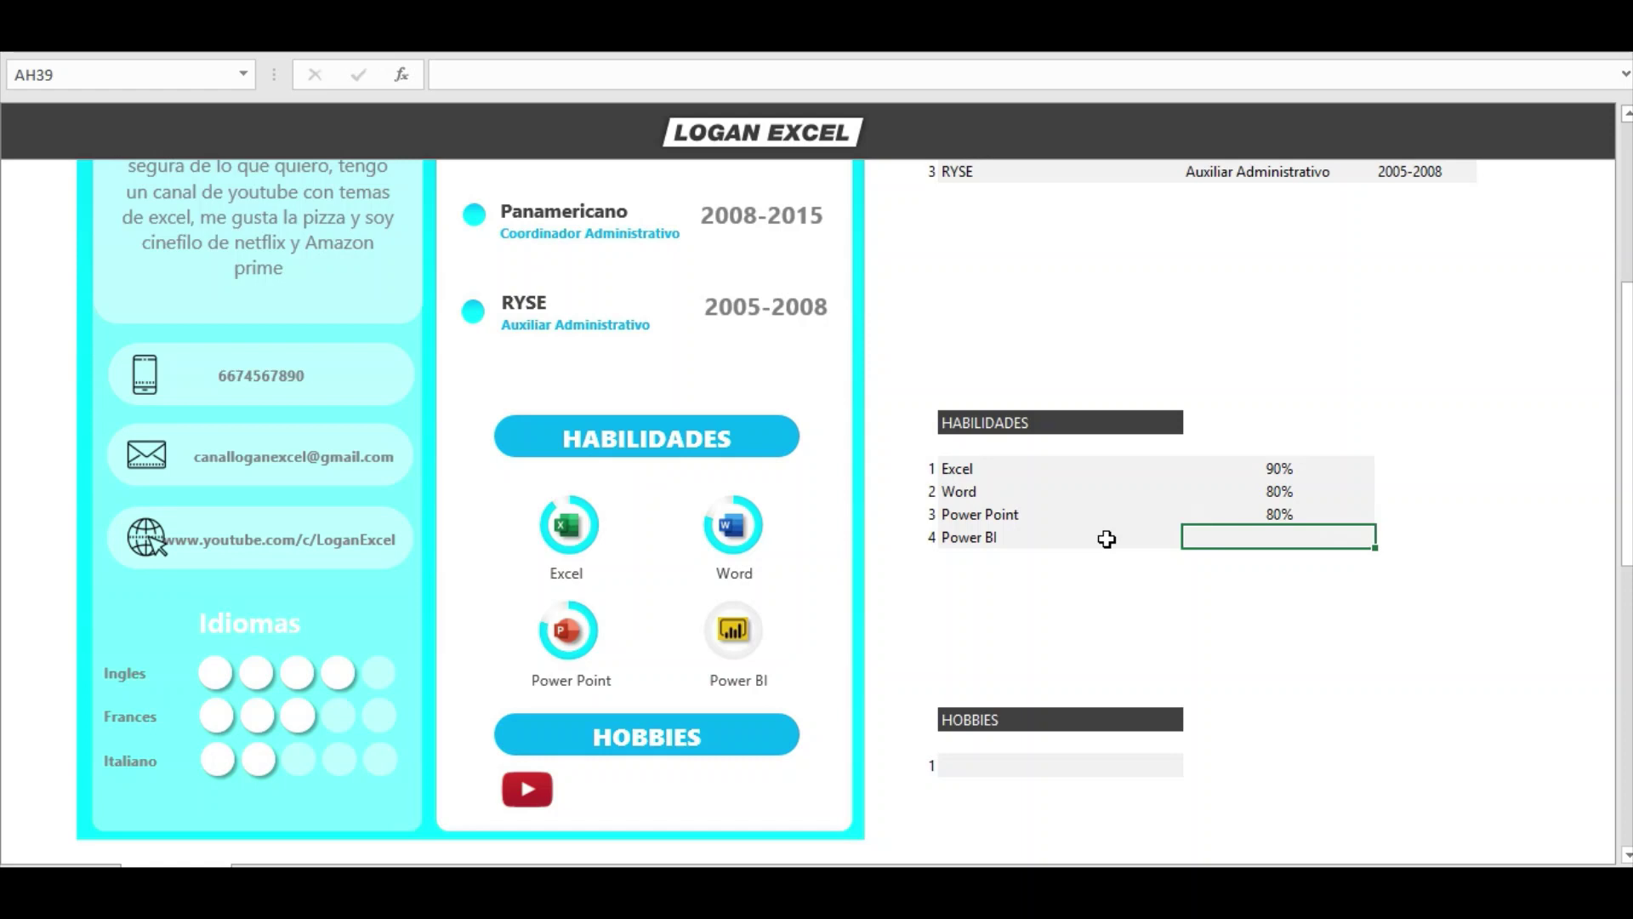
pyautogui.write('60')
pyautogui.hotkey('ctrl', 'Return')
pyautogui.press('Return')
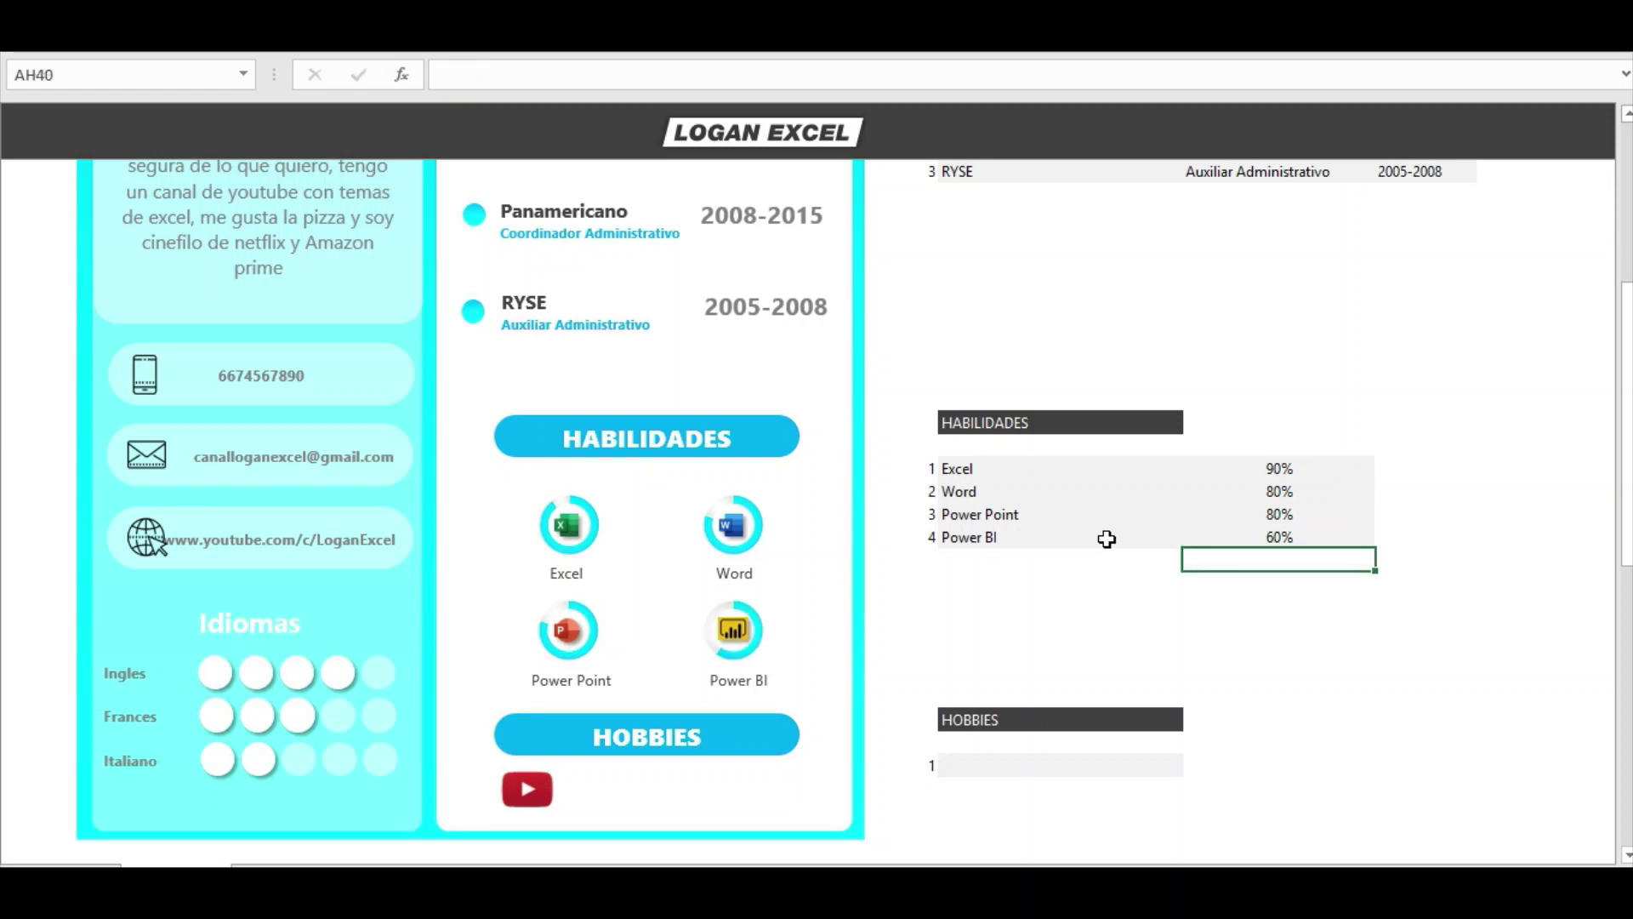
# Step: Raise the Excel skill level from 90% to 100%
pyautogui.press('Up')
pyautogui.press('Up')
pyautogui.press('Up')
pyautogui.press('Up')
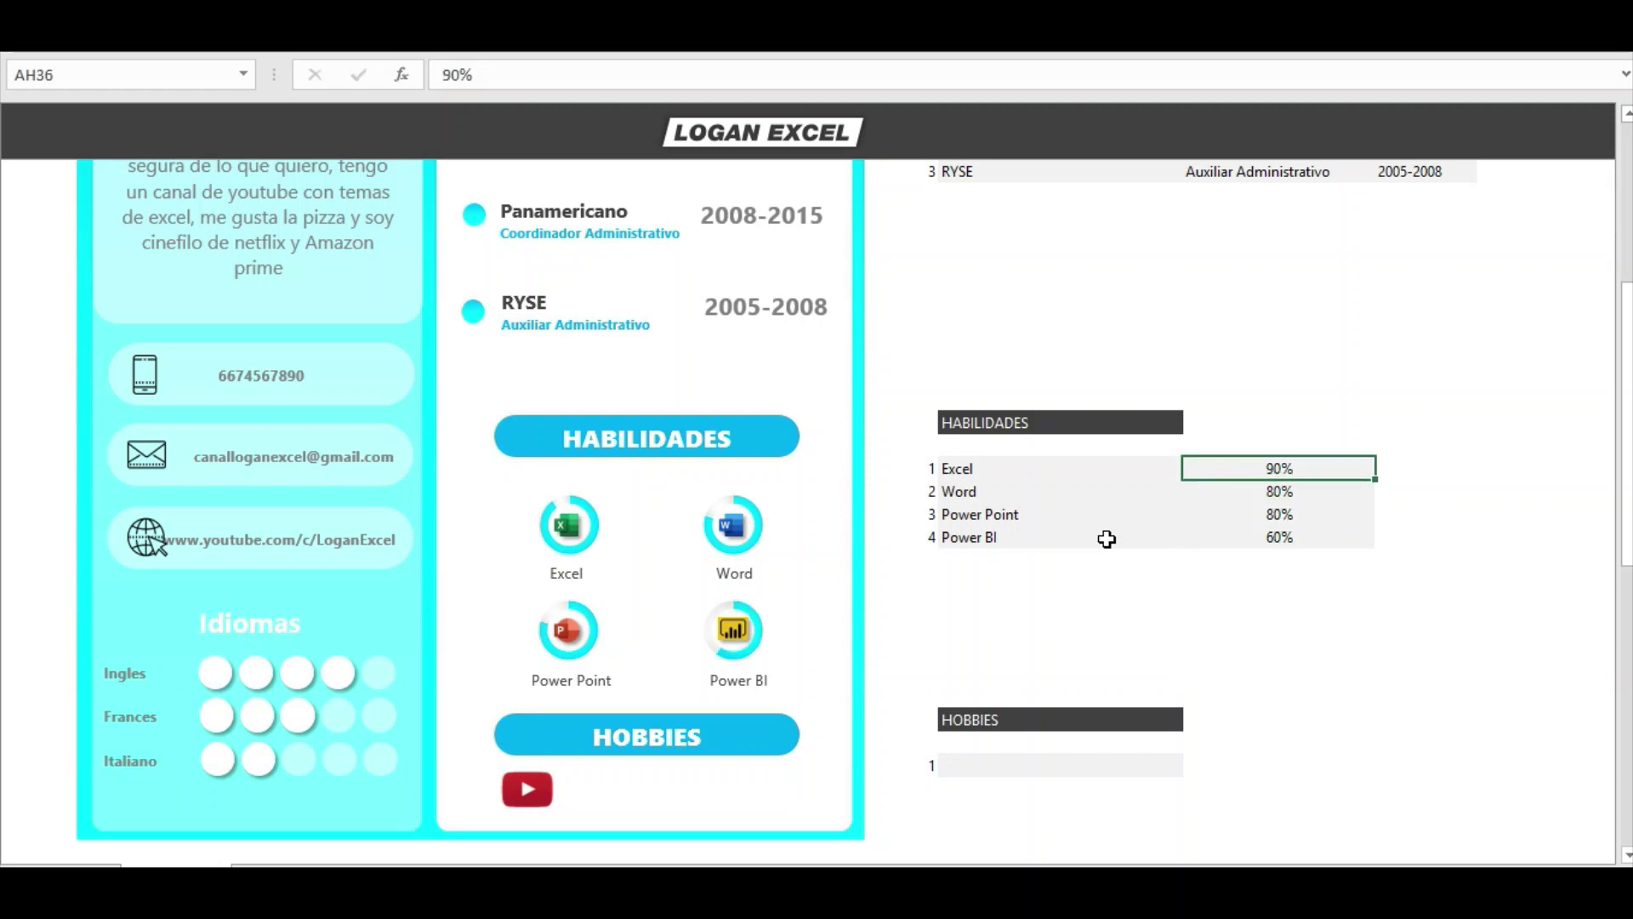
pyautogui.press('Down')
pyautogui.press('Up')
pyautogui.write('100')
pyautogui.hotkey('ctrl', 'Return')
pyautogui.press('Down')
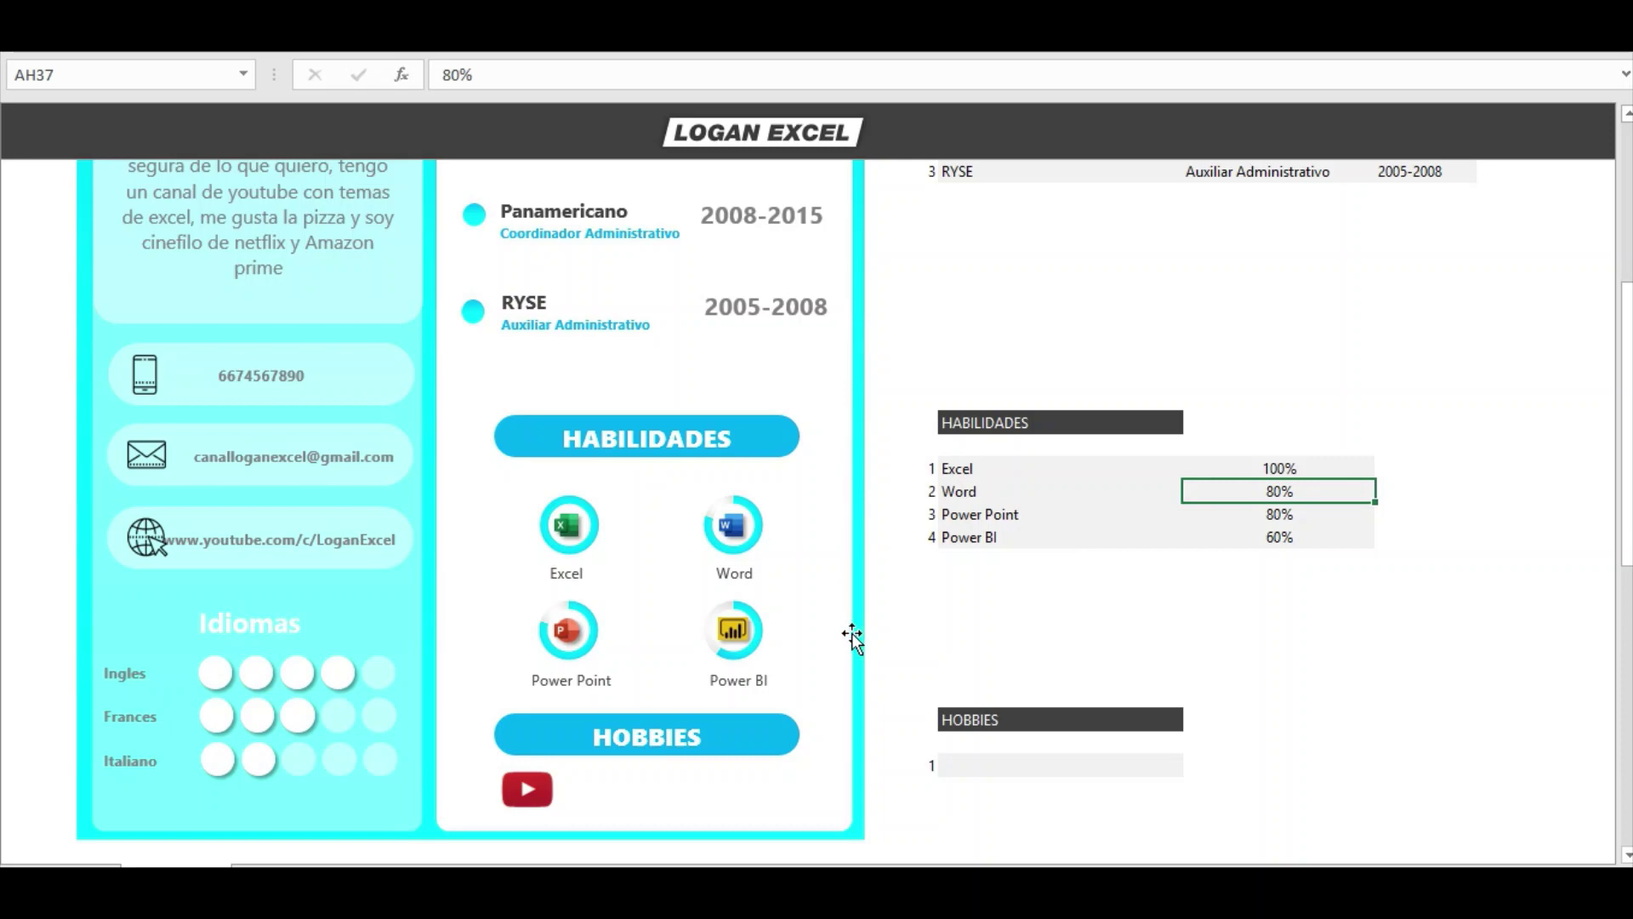
pyautogui.scroll(5, 852, 636)
pyautogui.scroll(1, 852, 637)
pyautogui.scroll(-1, 851, 636)
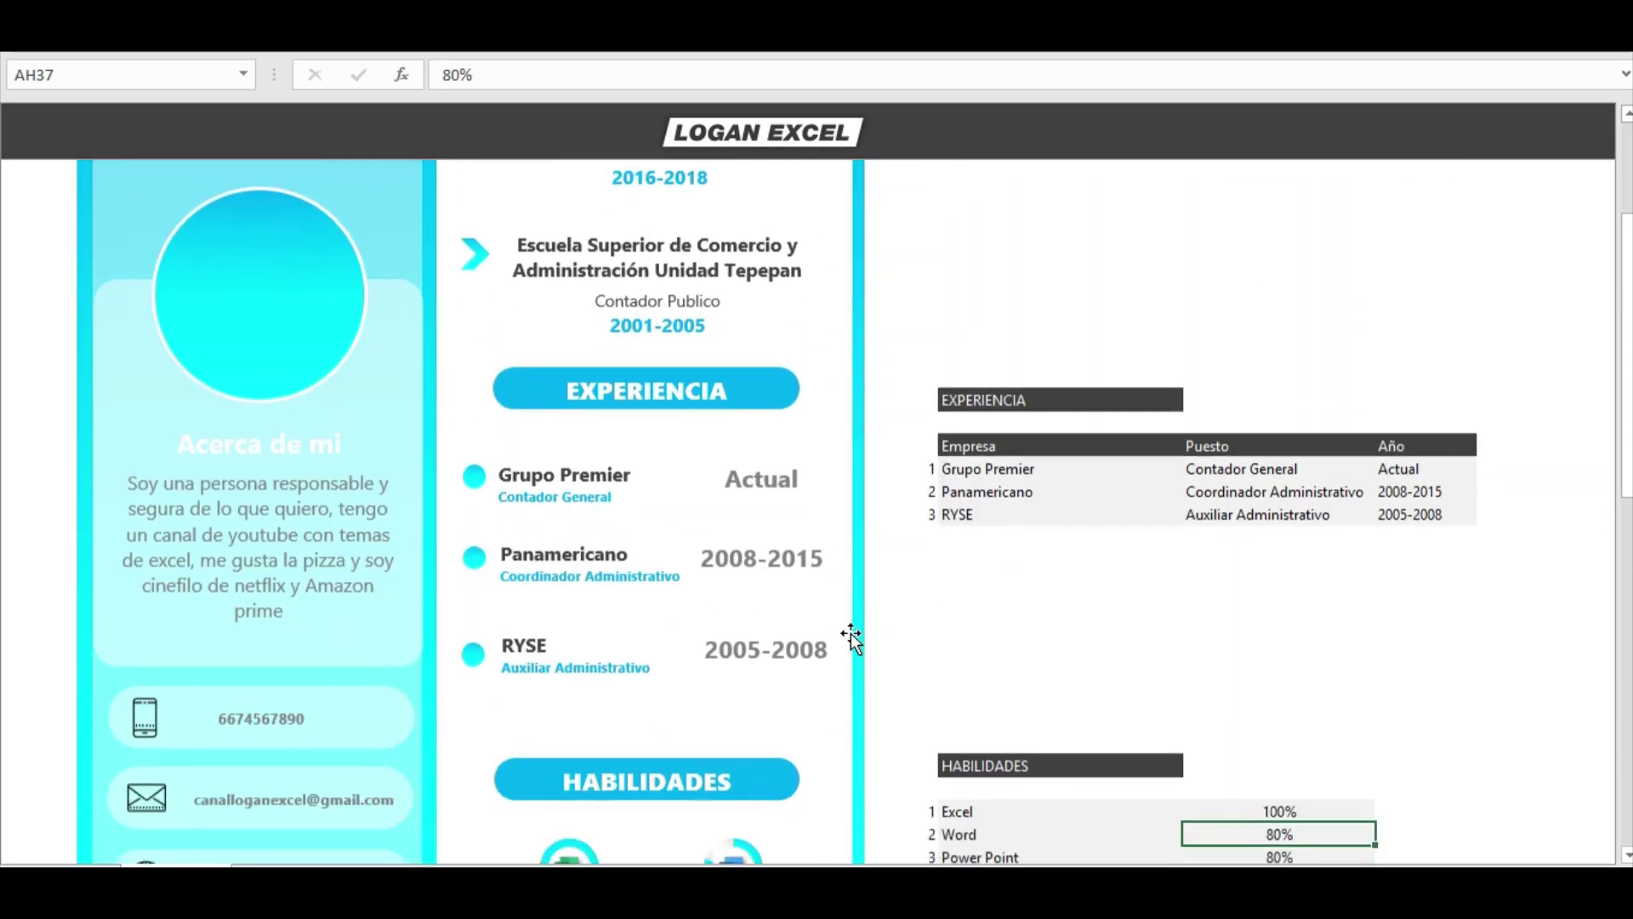
pyautogui.scroll(2, 852, 636)
pyautogui.scroll(2, 851, 637)
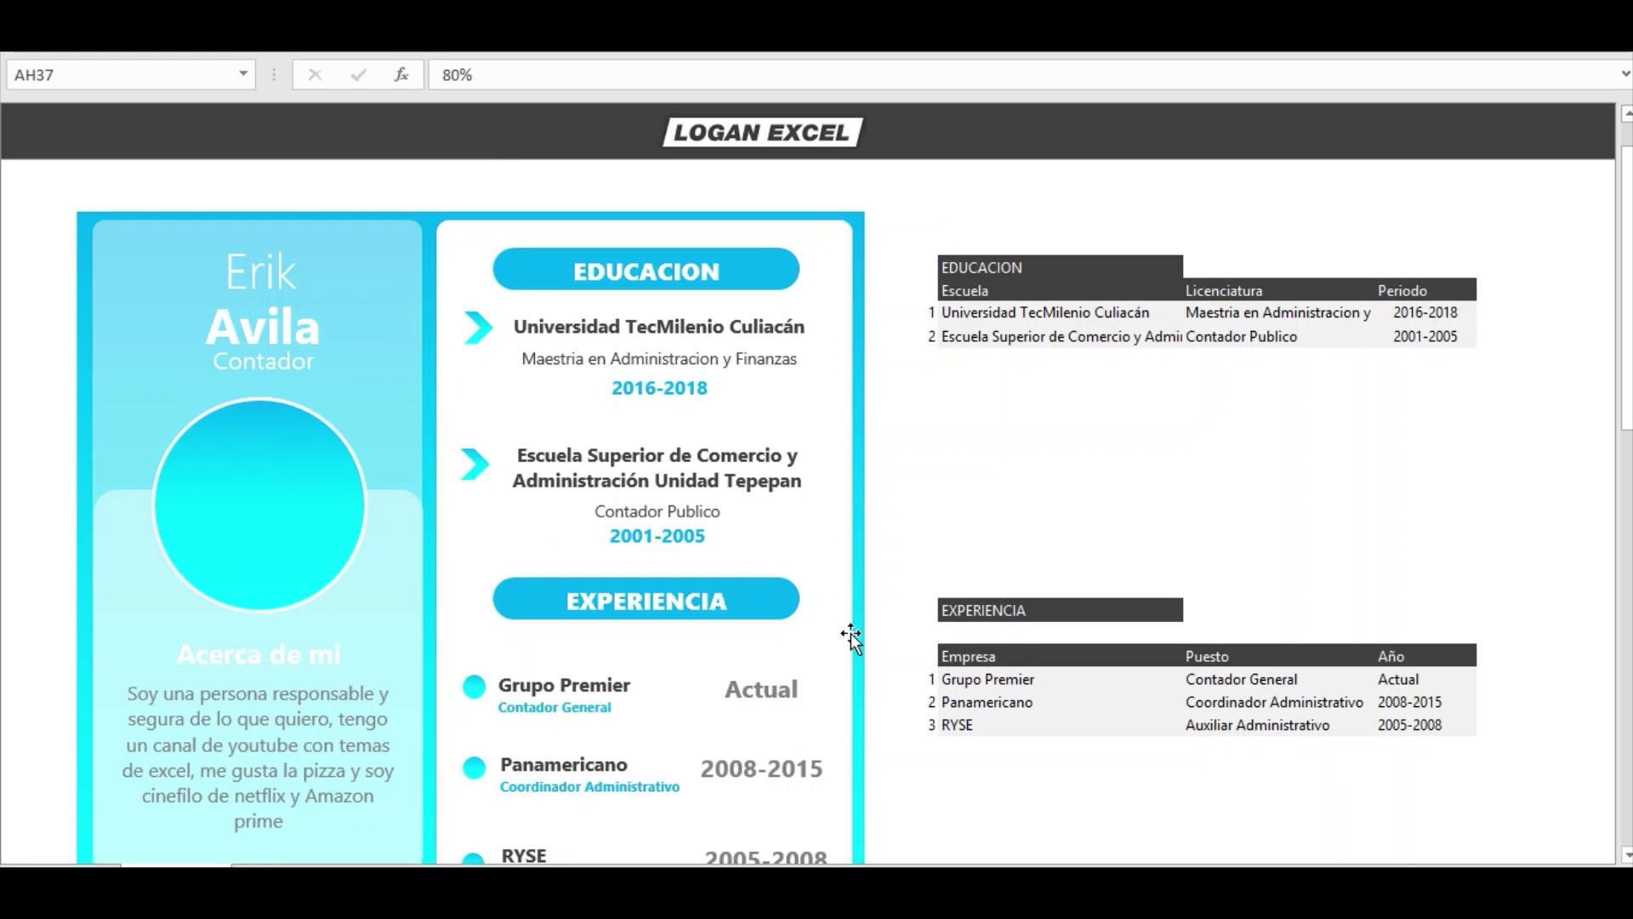
# Step: Scroll down to the HOBBIES table and select the Hobbies entry 1 cell
pyautogui.scroll(-2, 851, 637)
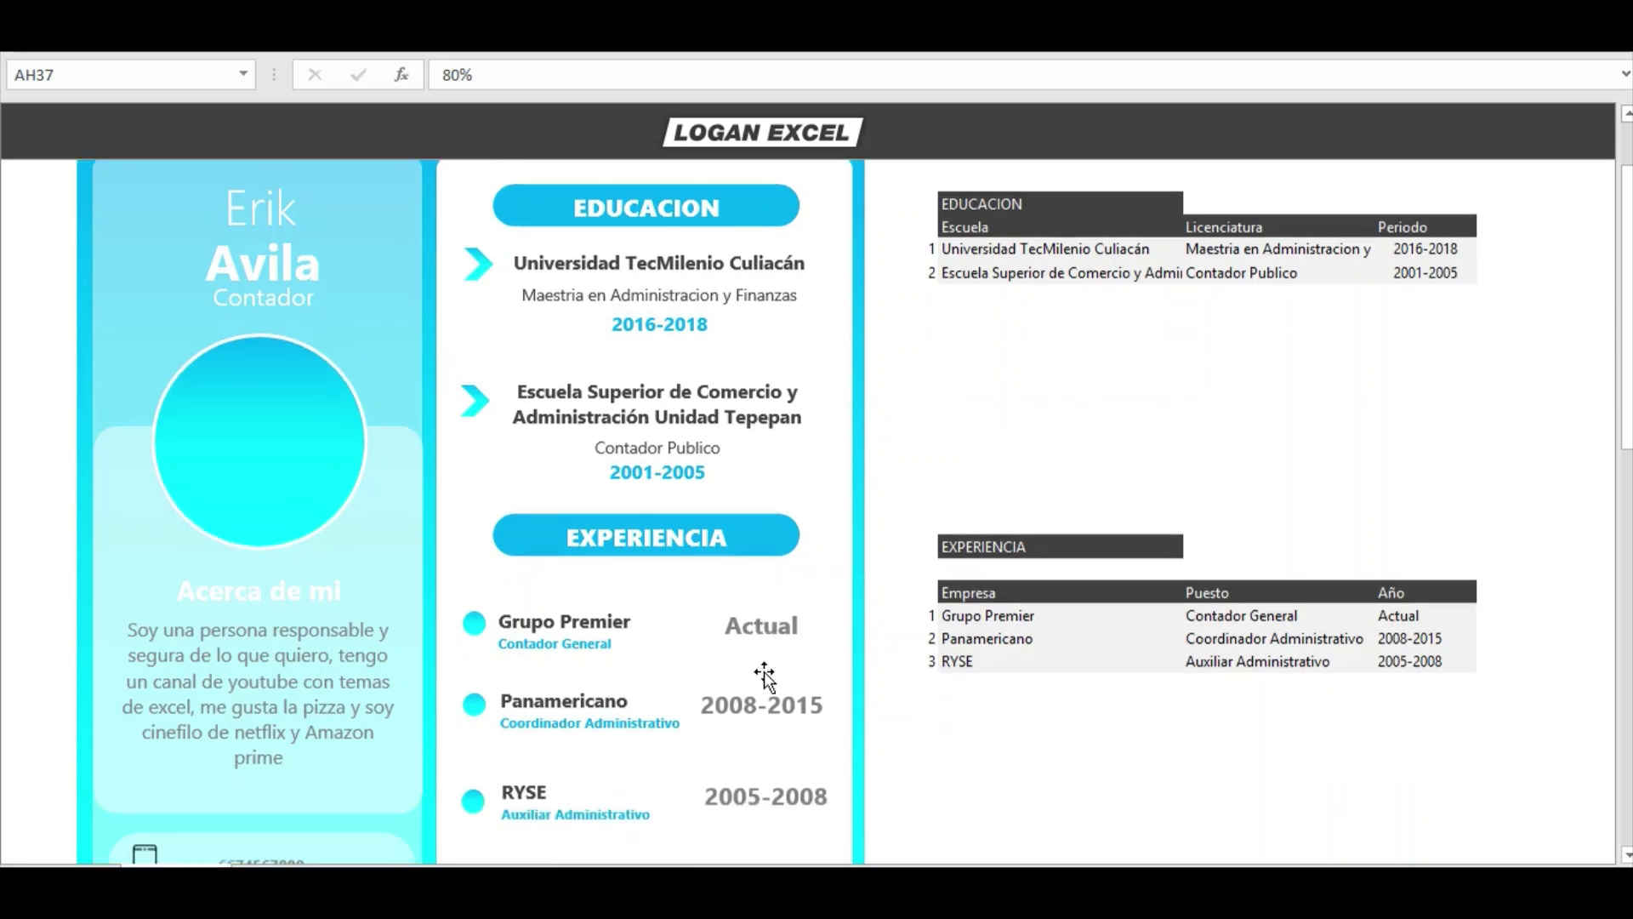
pyautogui.scroll(-2, 794, 674)
pyautogui.scroll(-1, 846, 657)
pyautogui.click(1014, 567)
pyautogui.scroll(-1, 1017, 570)
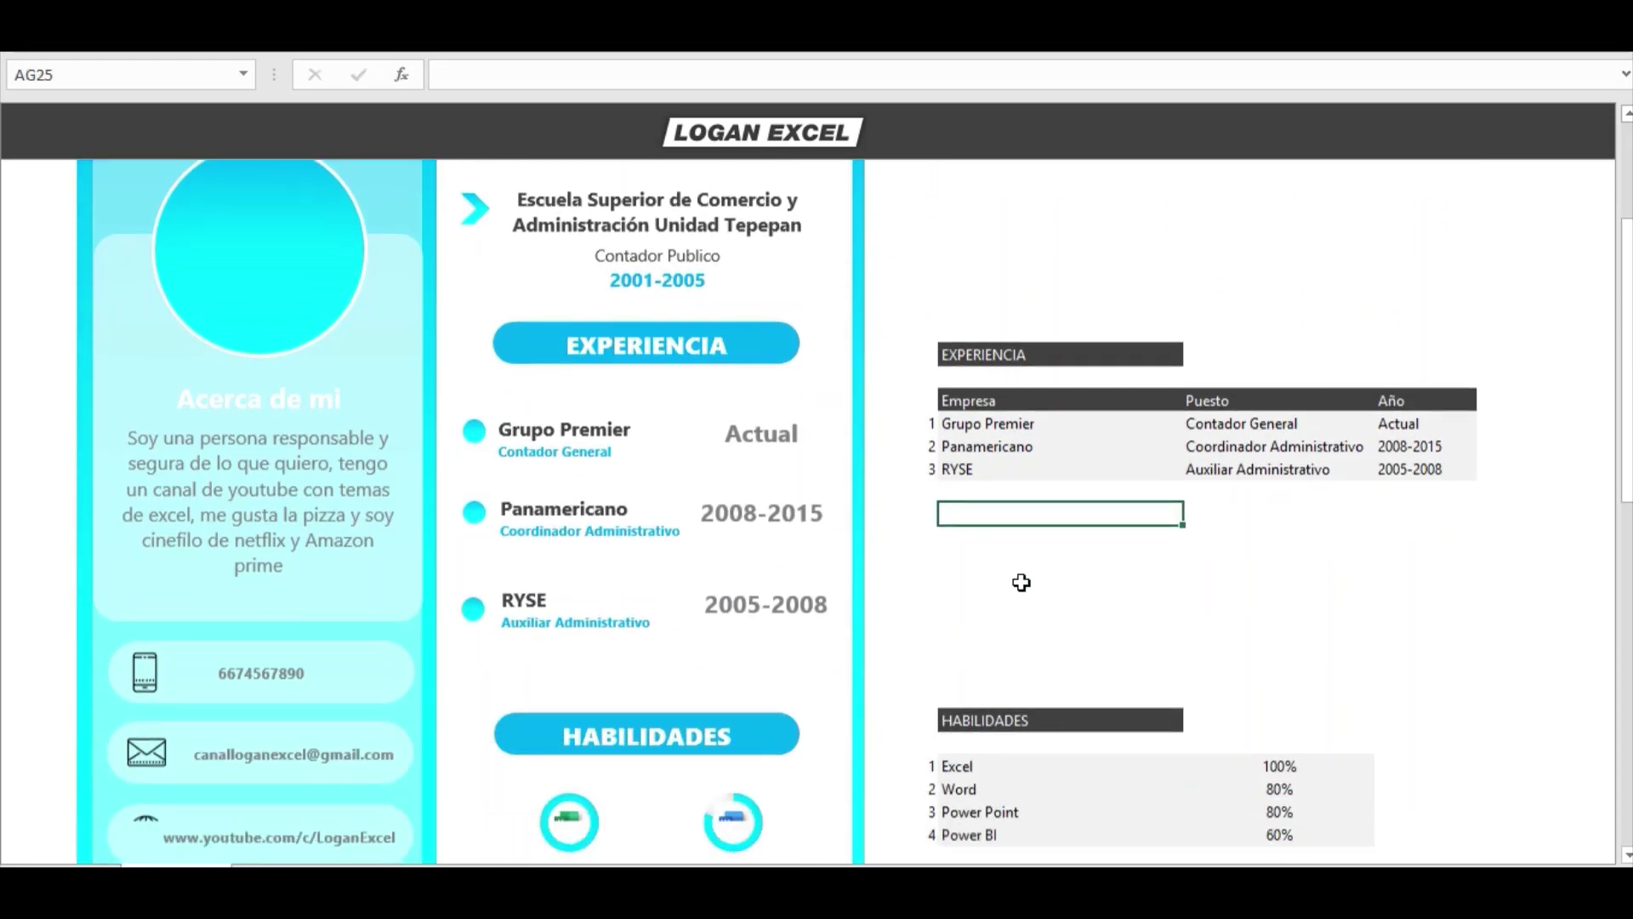
pyautogui.scroll(-4, 1023, 544)
pyautogui.click(1026, 514)
pyautogui.scroll(-2, 1031, 575)
pyautogui.scroll(-2, 1028, 587)
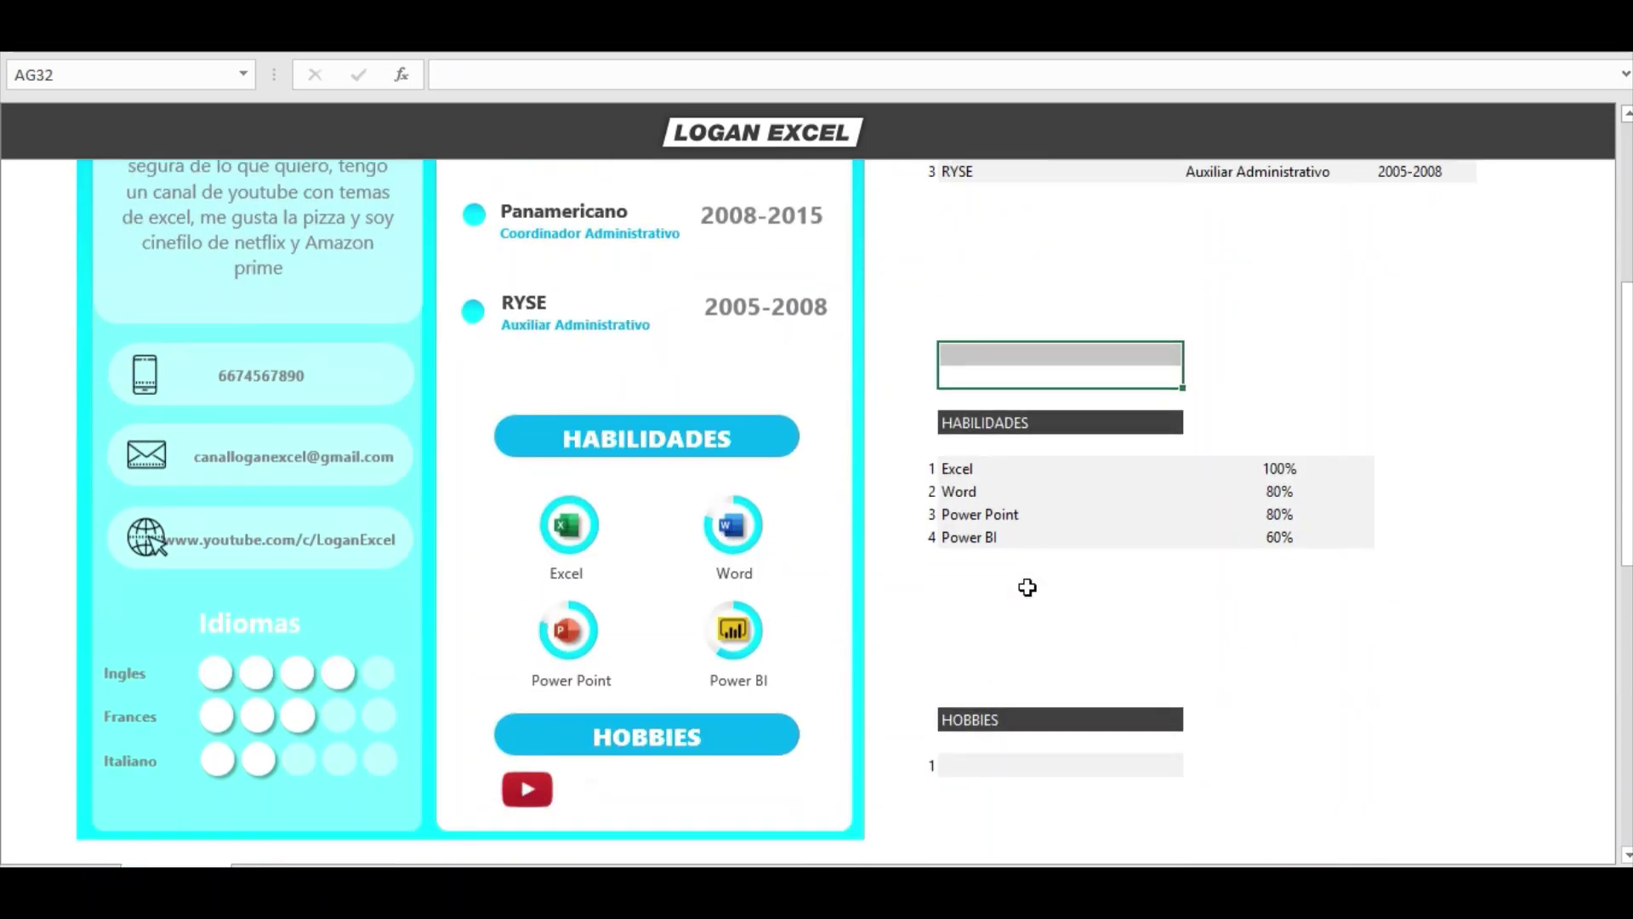
pyautogui.scroll(-2, 1021, 612)
pyautogui.click(1031, 417)
pyautogui.click(1035, 562)
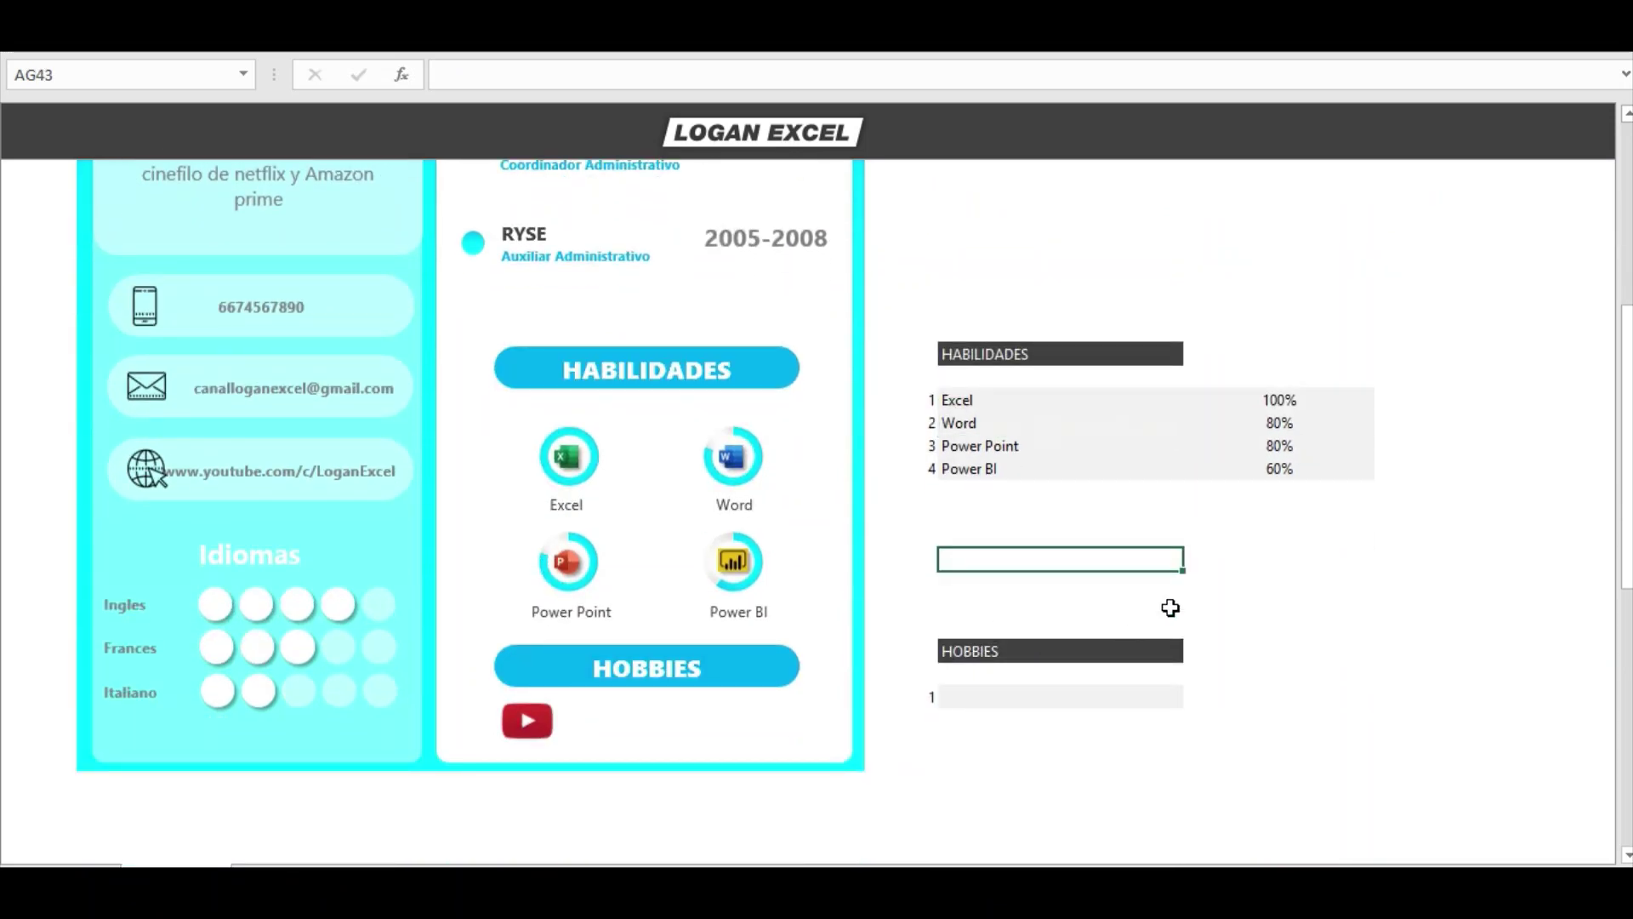
pyautogui.click(1314, 698)
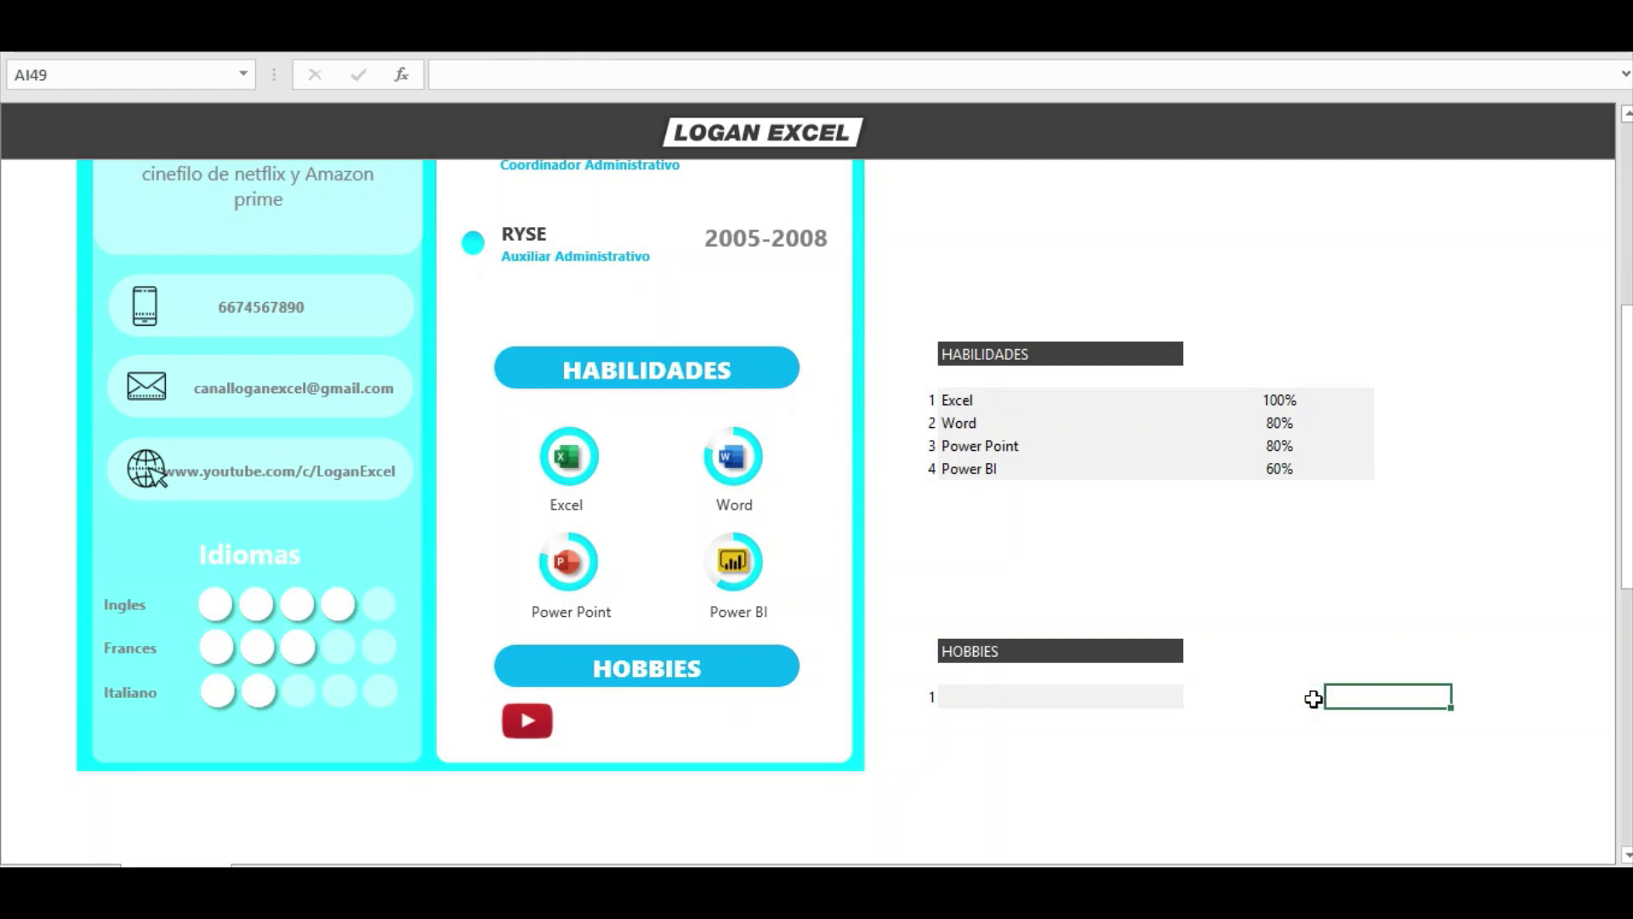
pyautogui.press('Left')
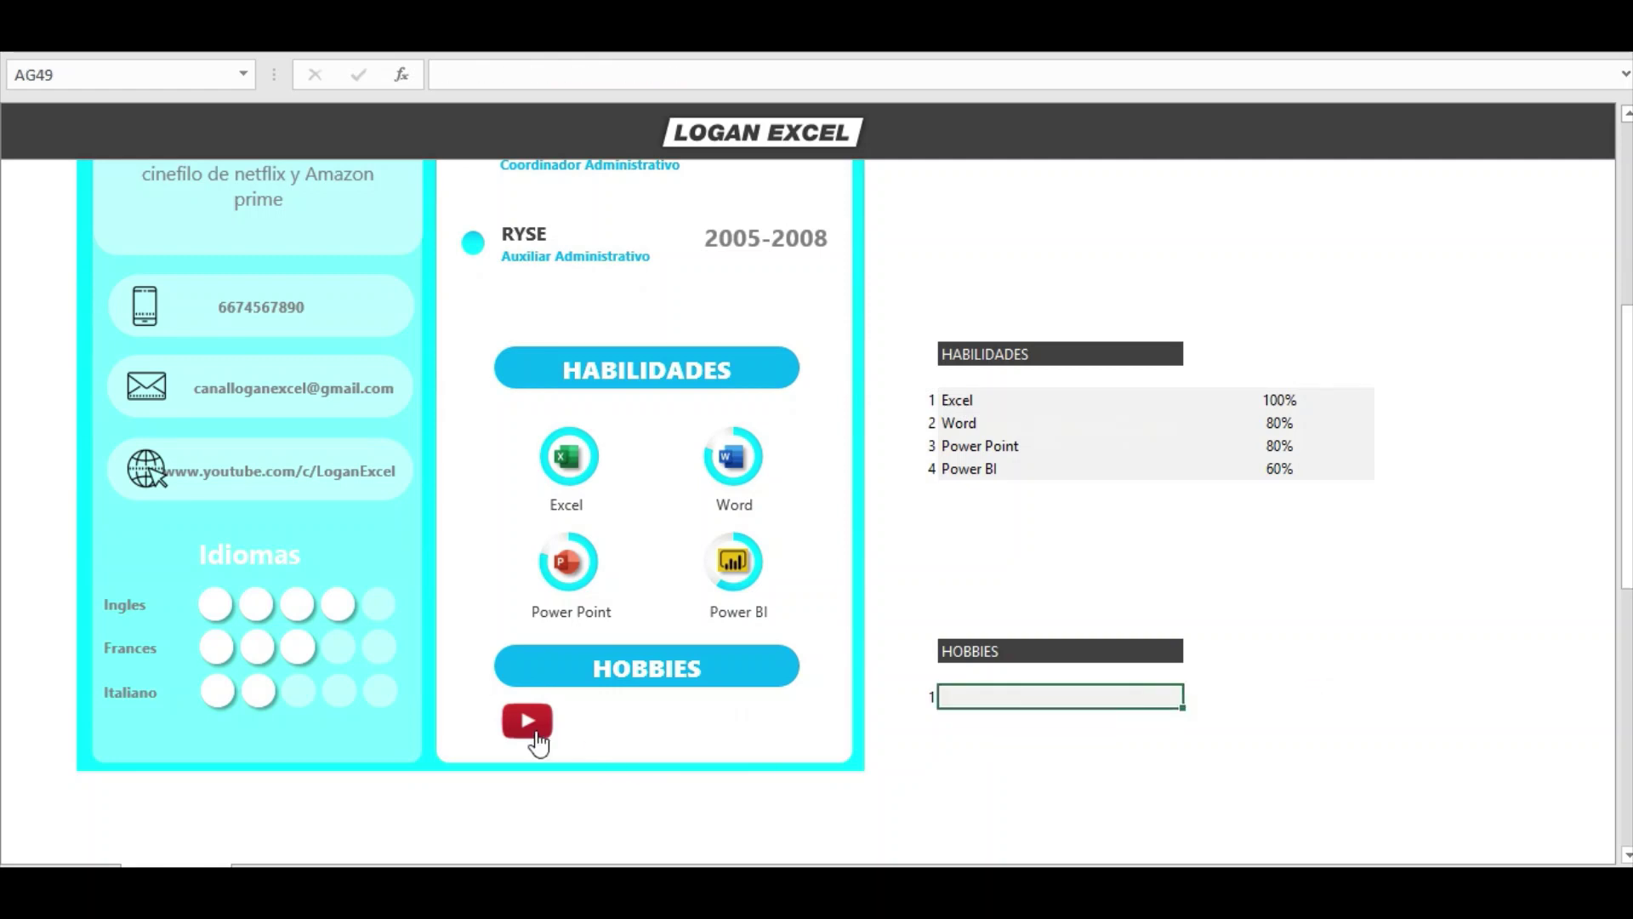
# Step: Nudge the YouTube picture into place under HOBBIES
pyautogui.click(537, 740)
pyautogui.rightClick(553, 723)
pyautogui.click(531, 701)
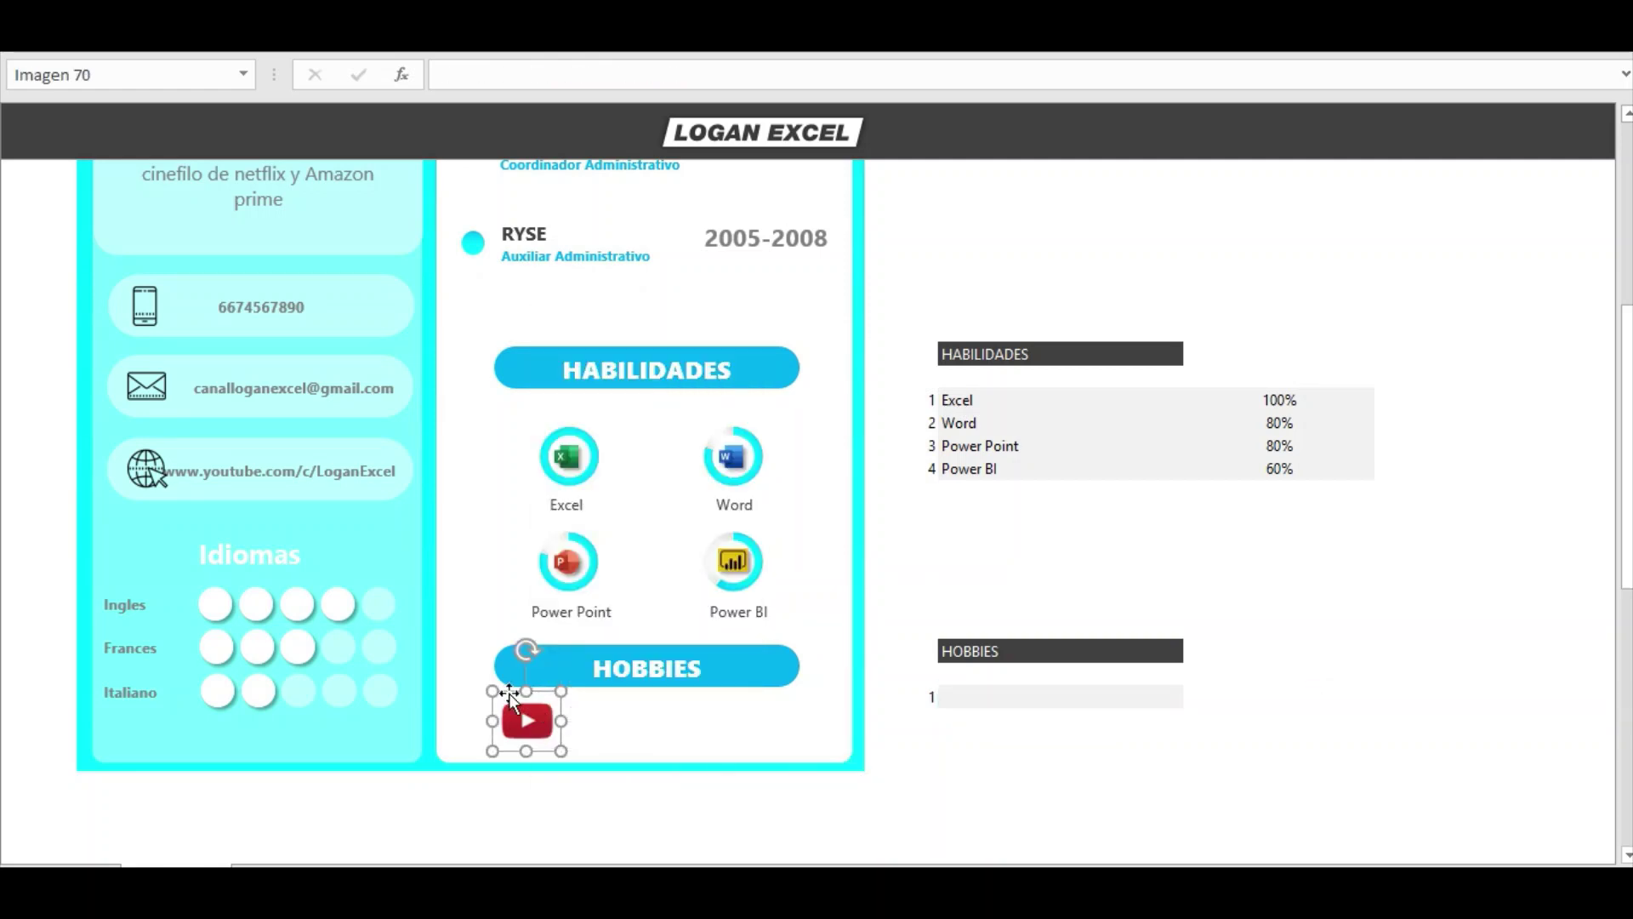
pyautogui.moveTo(509, 694); pyautogui.dragTo(506, 695)
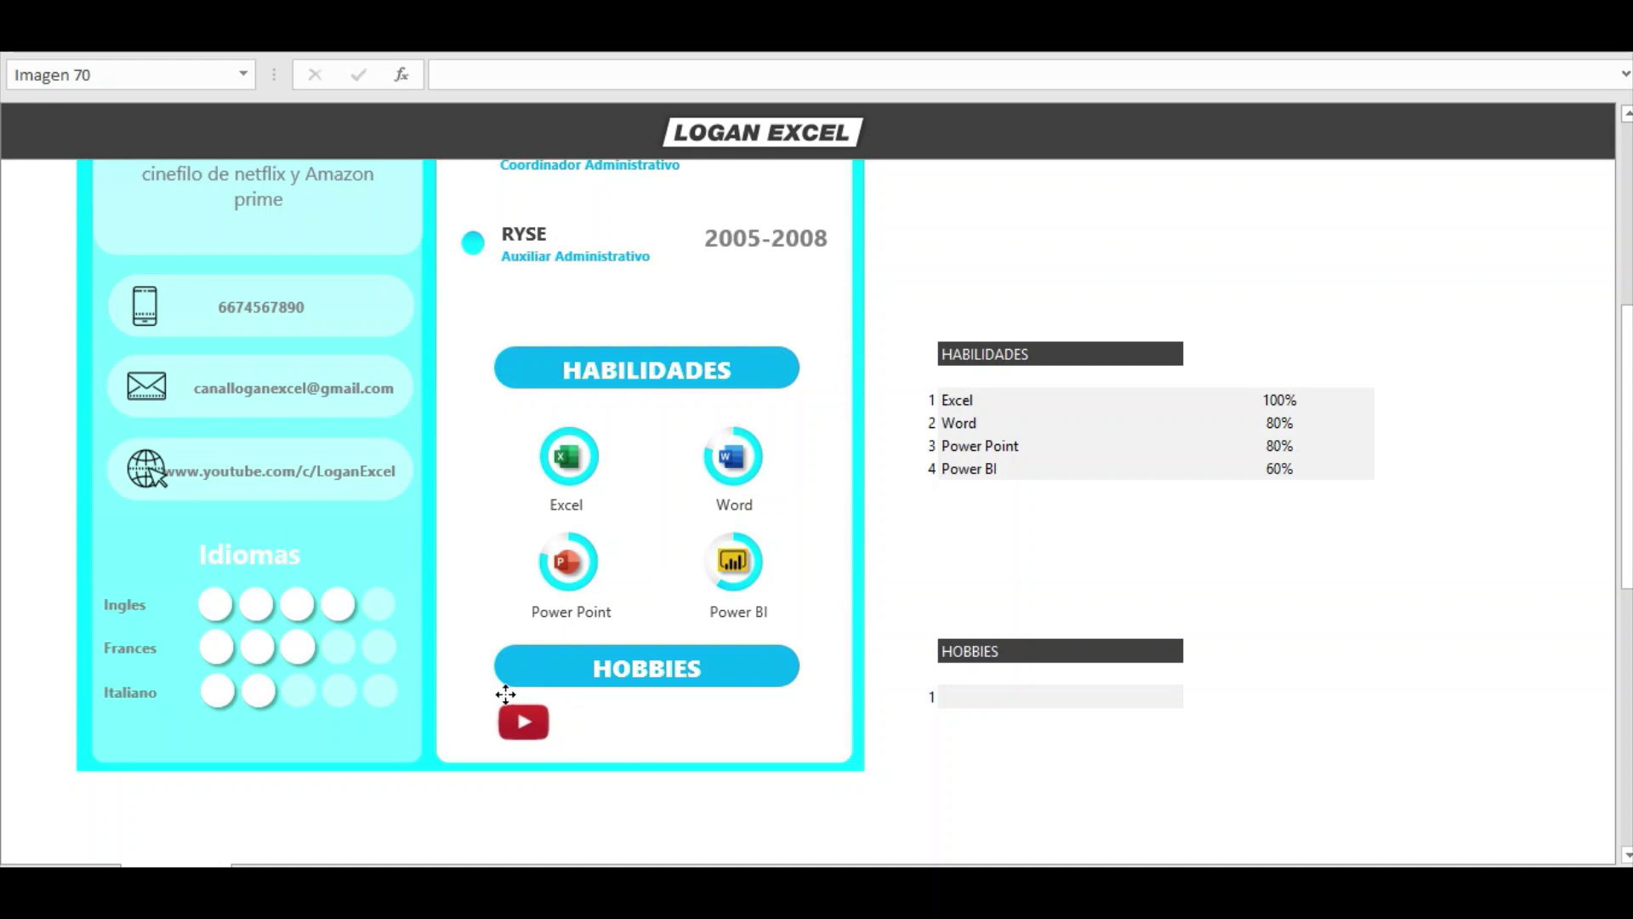
pyautogui.click(1171, 718)
# Step: Copy 'Hacer videotutoriaales de excel' from AH49 and paste it into AG49
pyautogui.click(1264, 702)
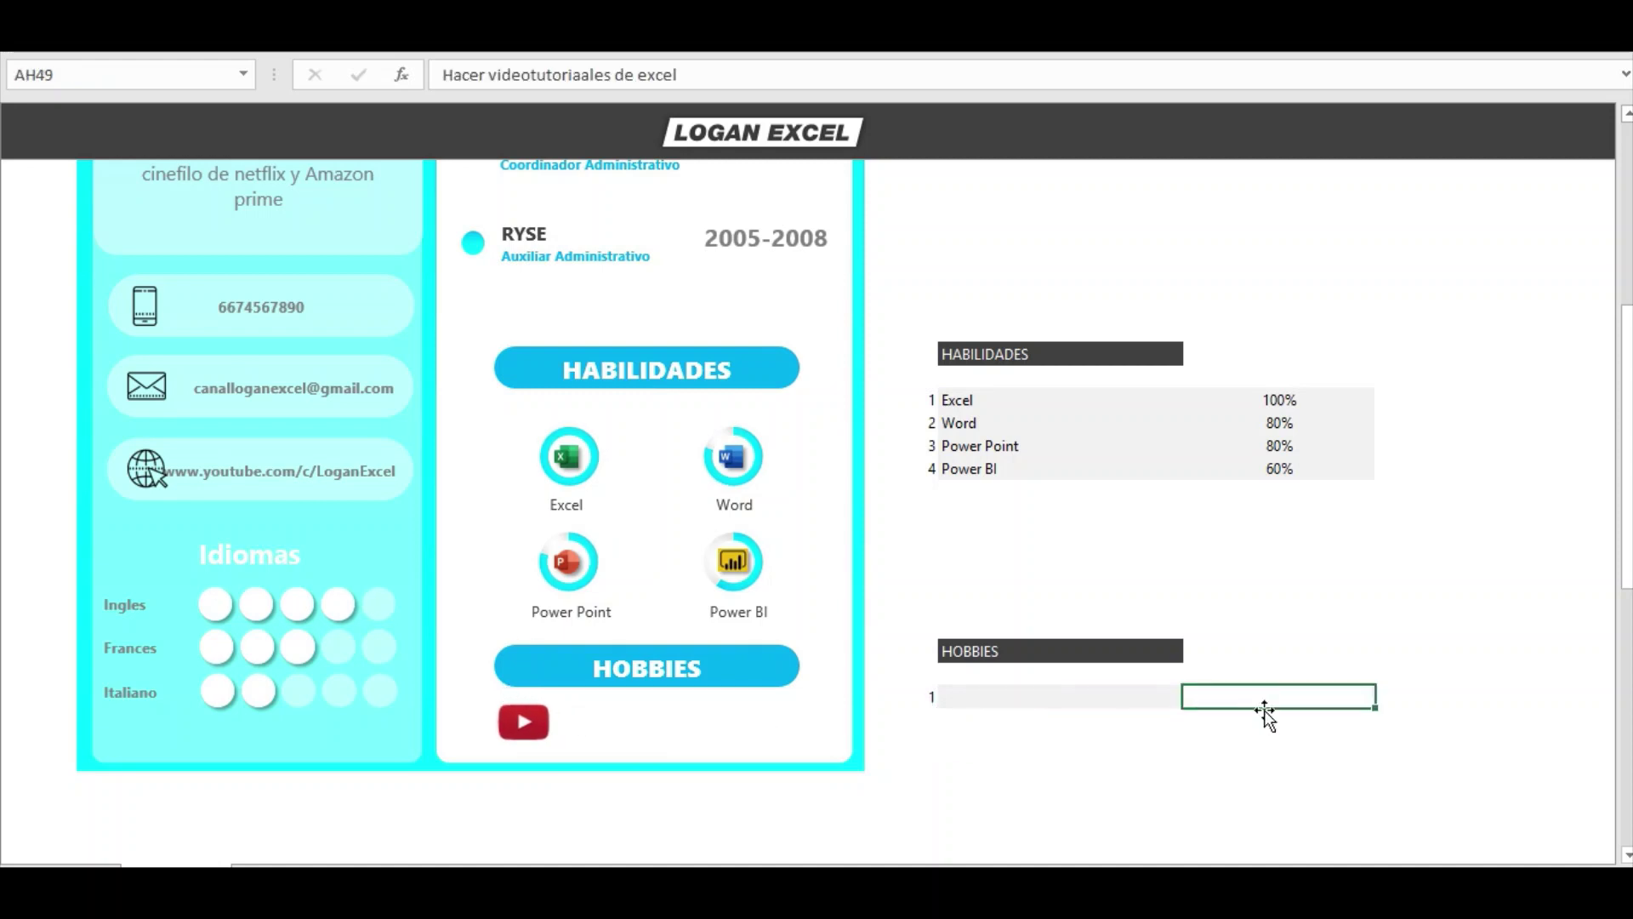
pyautogui.hotkey('ctrl', 'c')
pyautogui.rightClick(1080, 694)
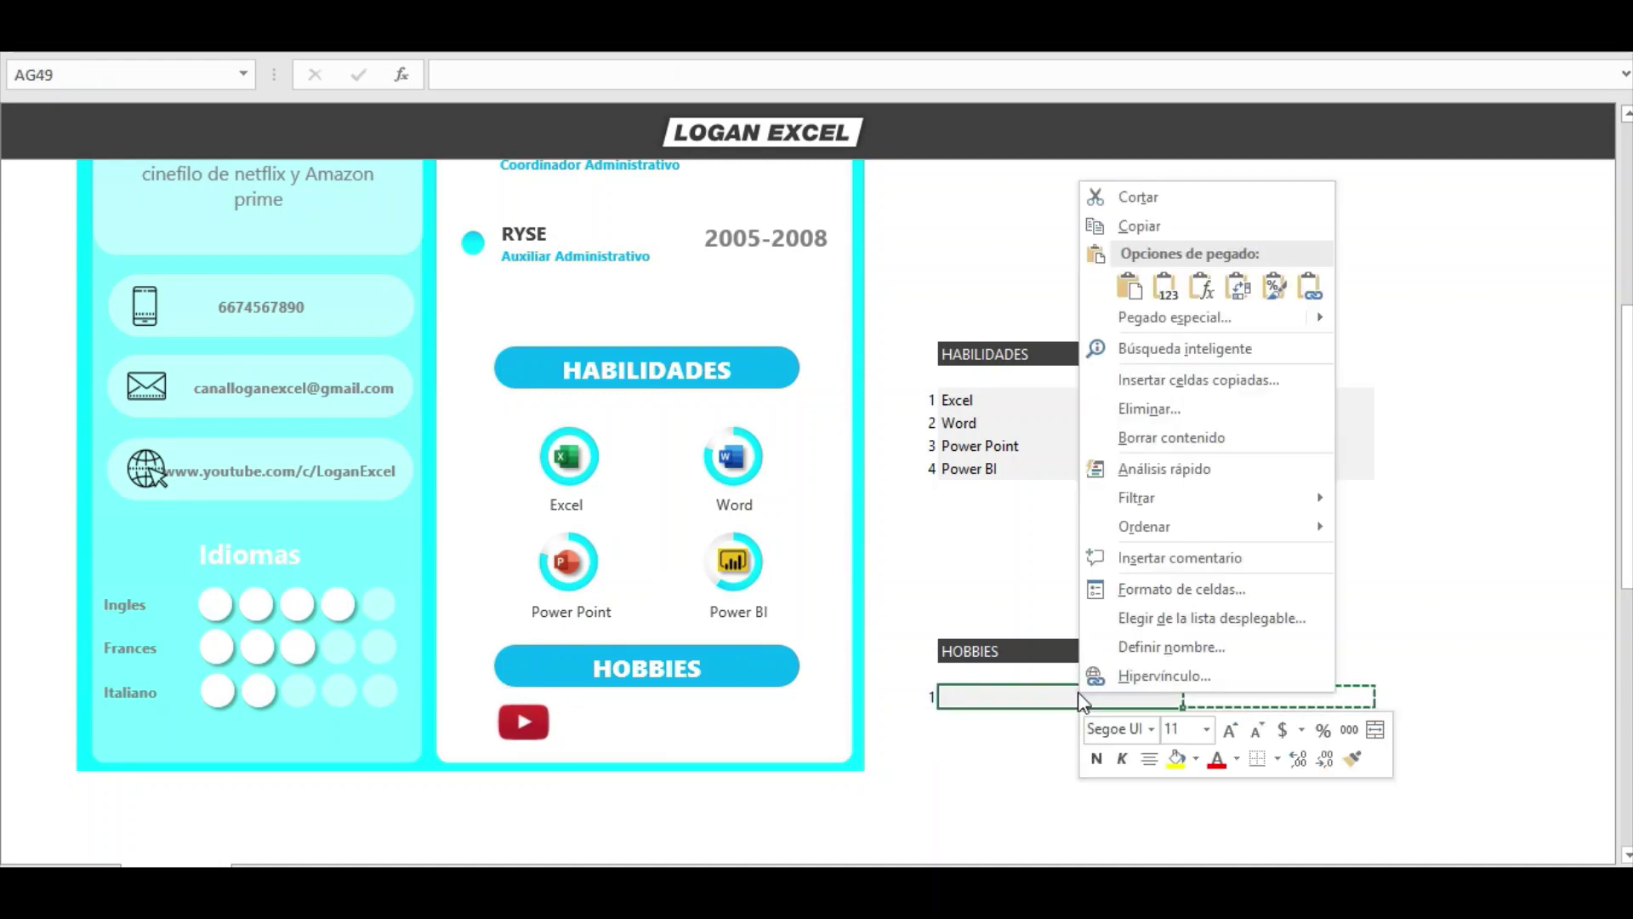
pyautogui.click(1130, 288)
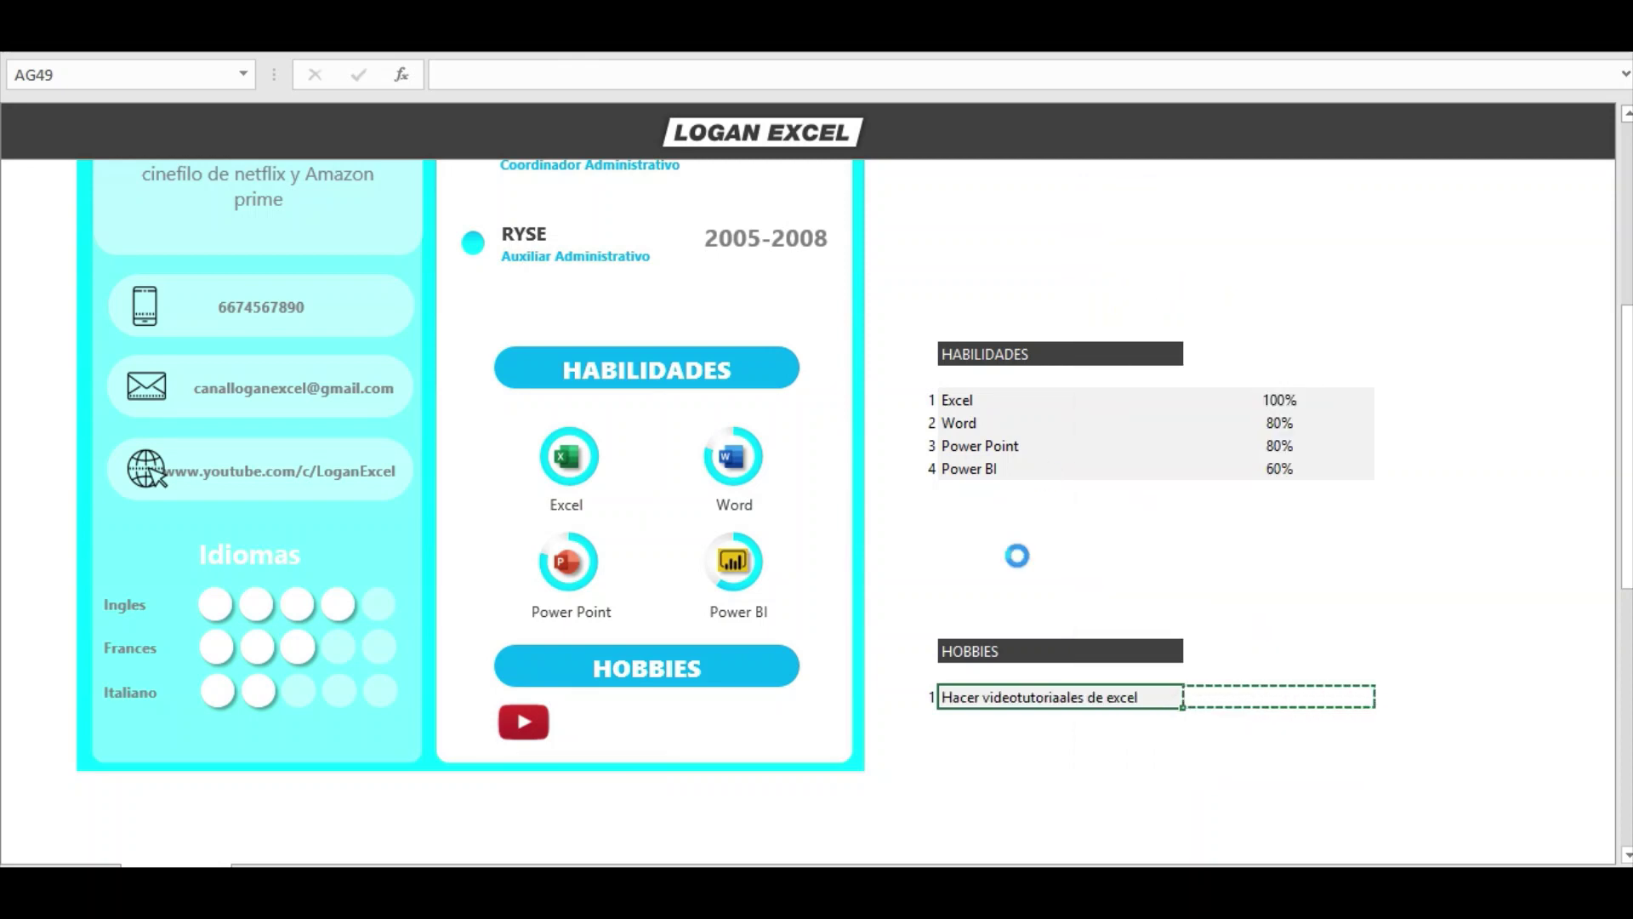
pyautogui.click(1046, 507)
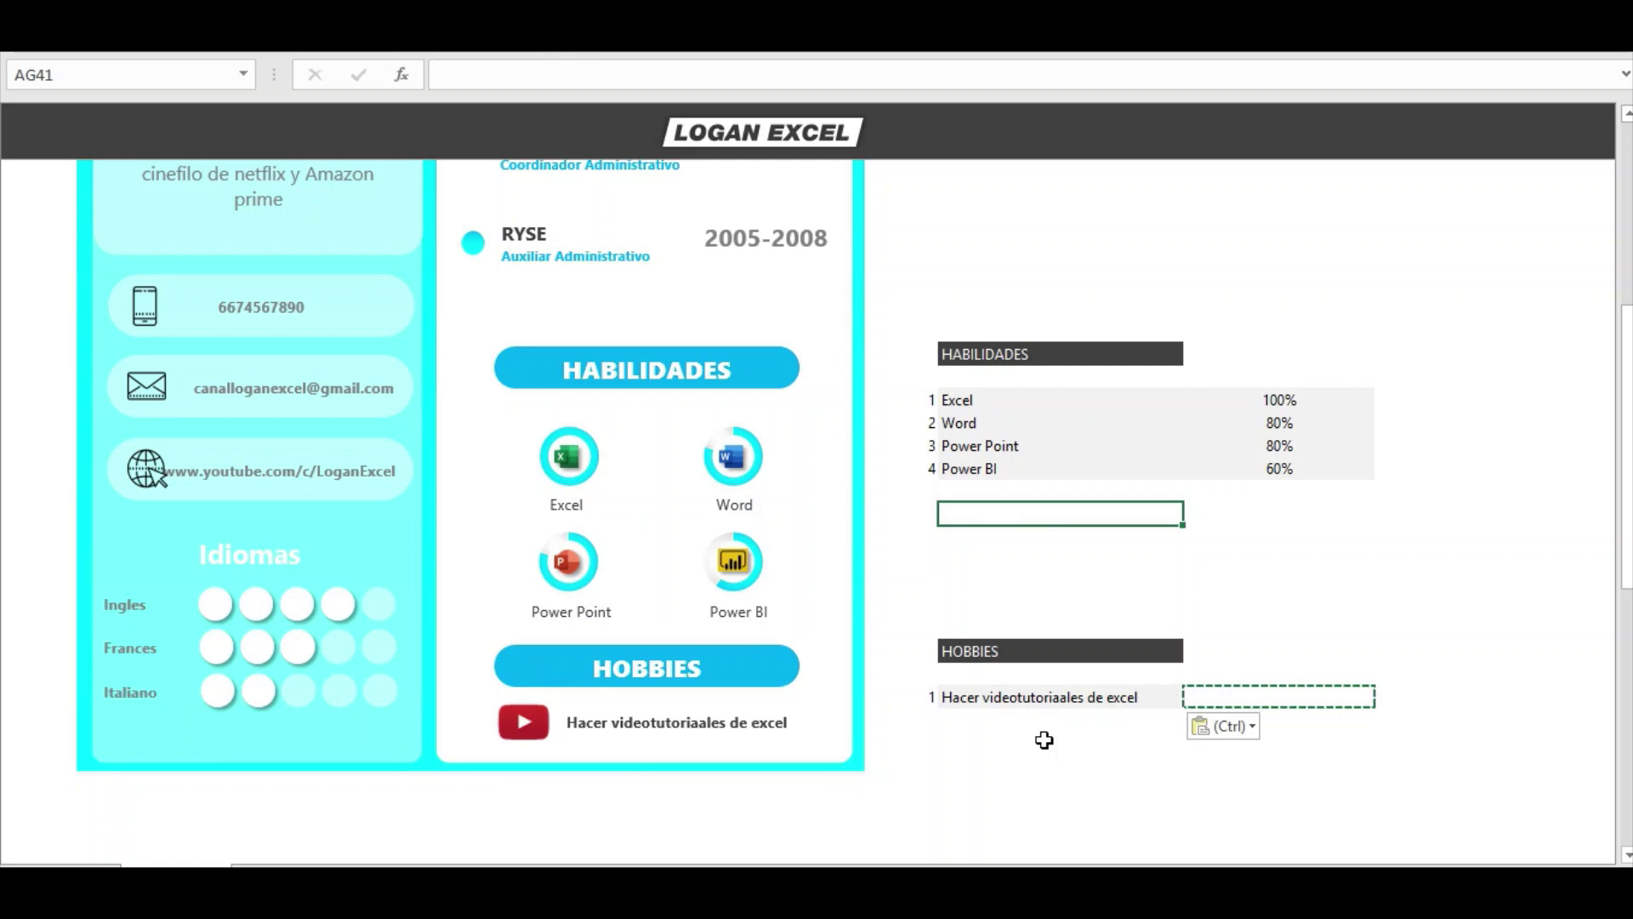
pyautogui.click(923, 582)
# Step: Move the cartoon avatar picture from the sheet's right side into the CV's circular photo frame
pyautogui.scroll(1, 948, 638)
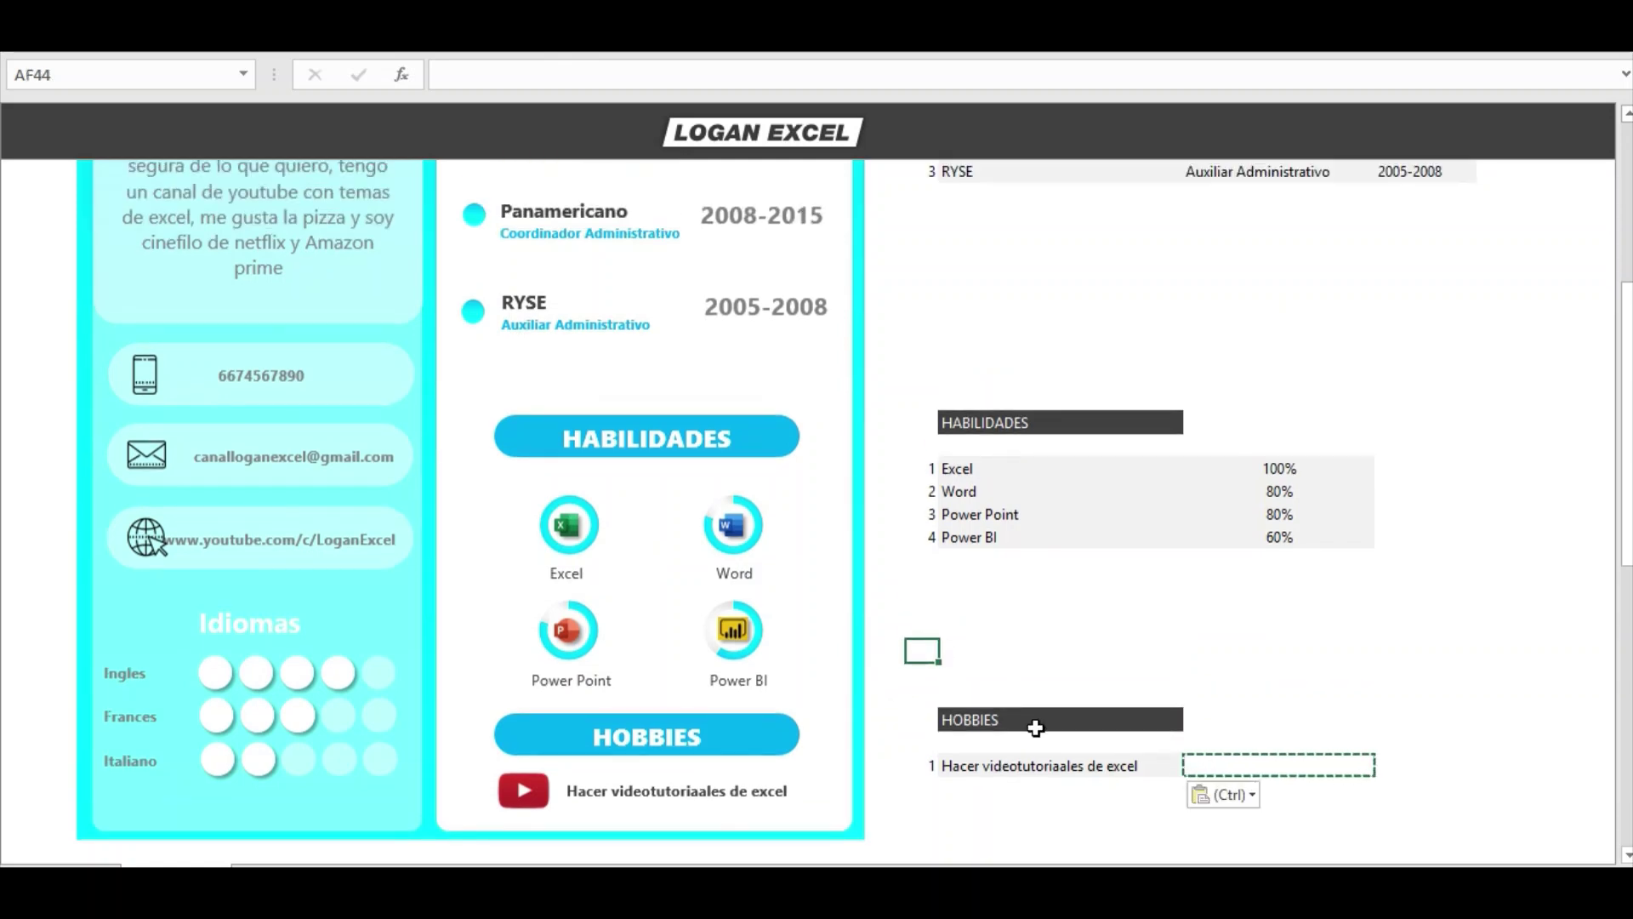
pyautogui.hscroll(-3, 1242, 766)
pyautogui.scroll(-1, 1243, 765)
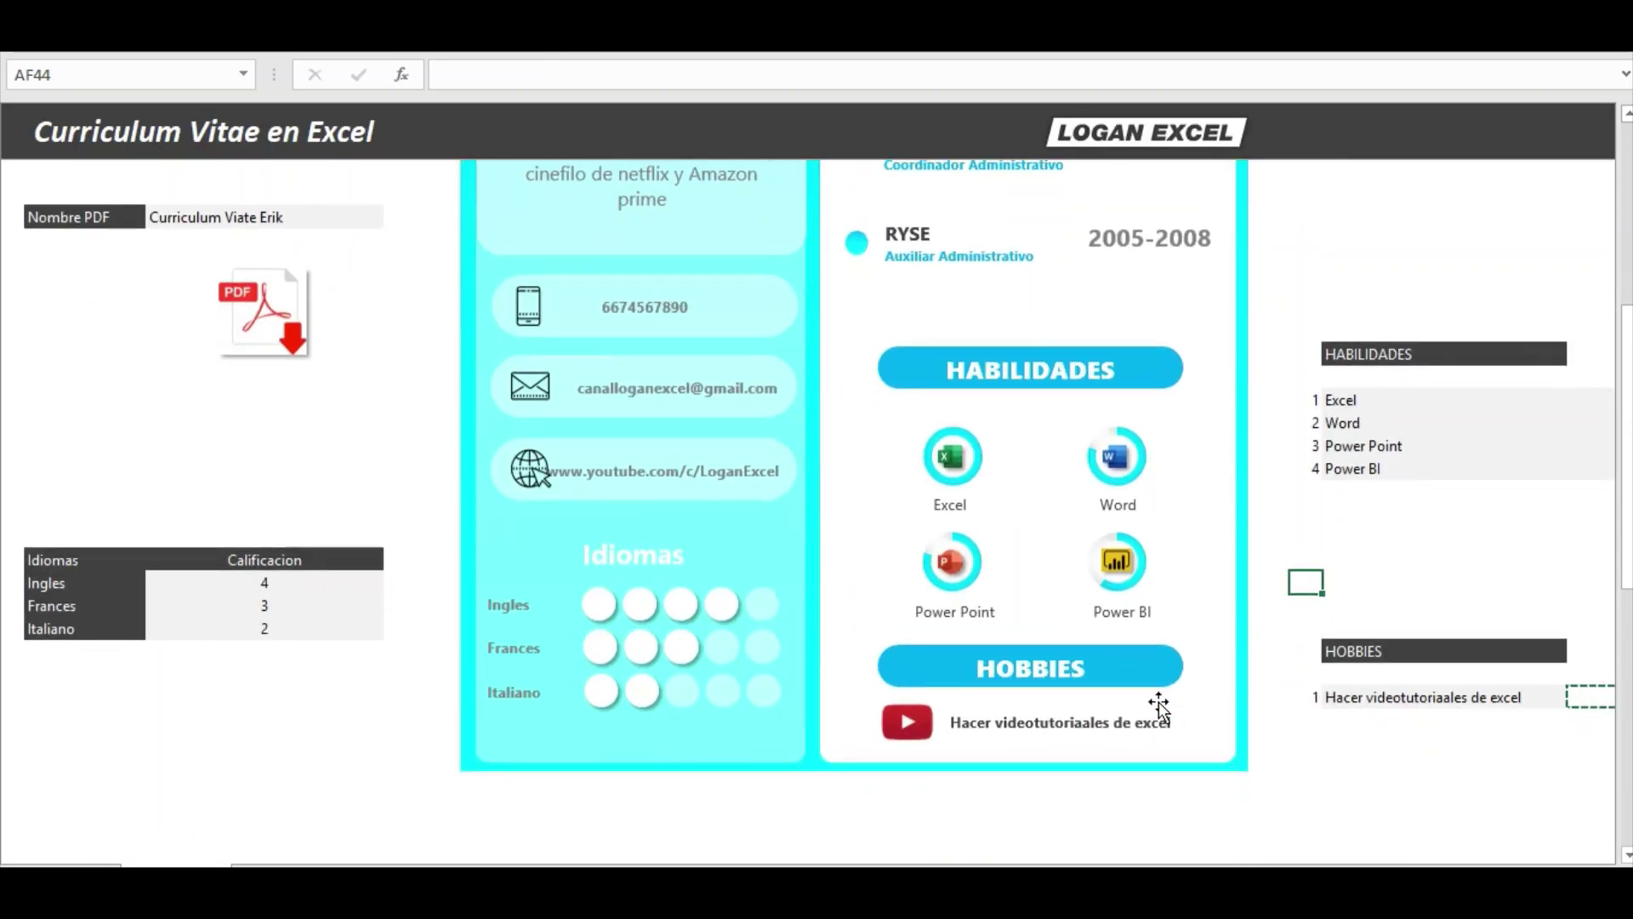
pyautogui.scroll(1, 1159, 711)
pyautogui.scroll(5, 1159, 706)
pyautogui.scroll(2, 1160, 706)
pyautogui.scroll(1, 1159, 706)
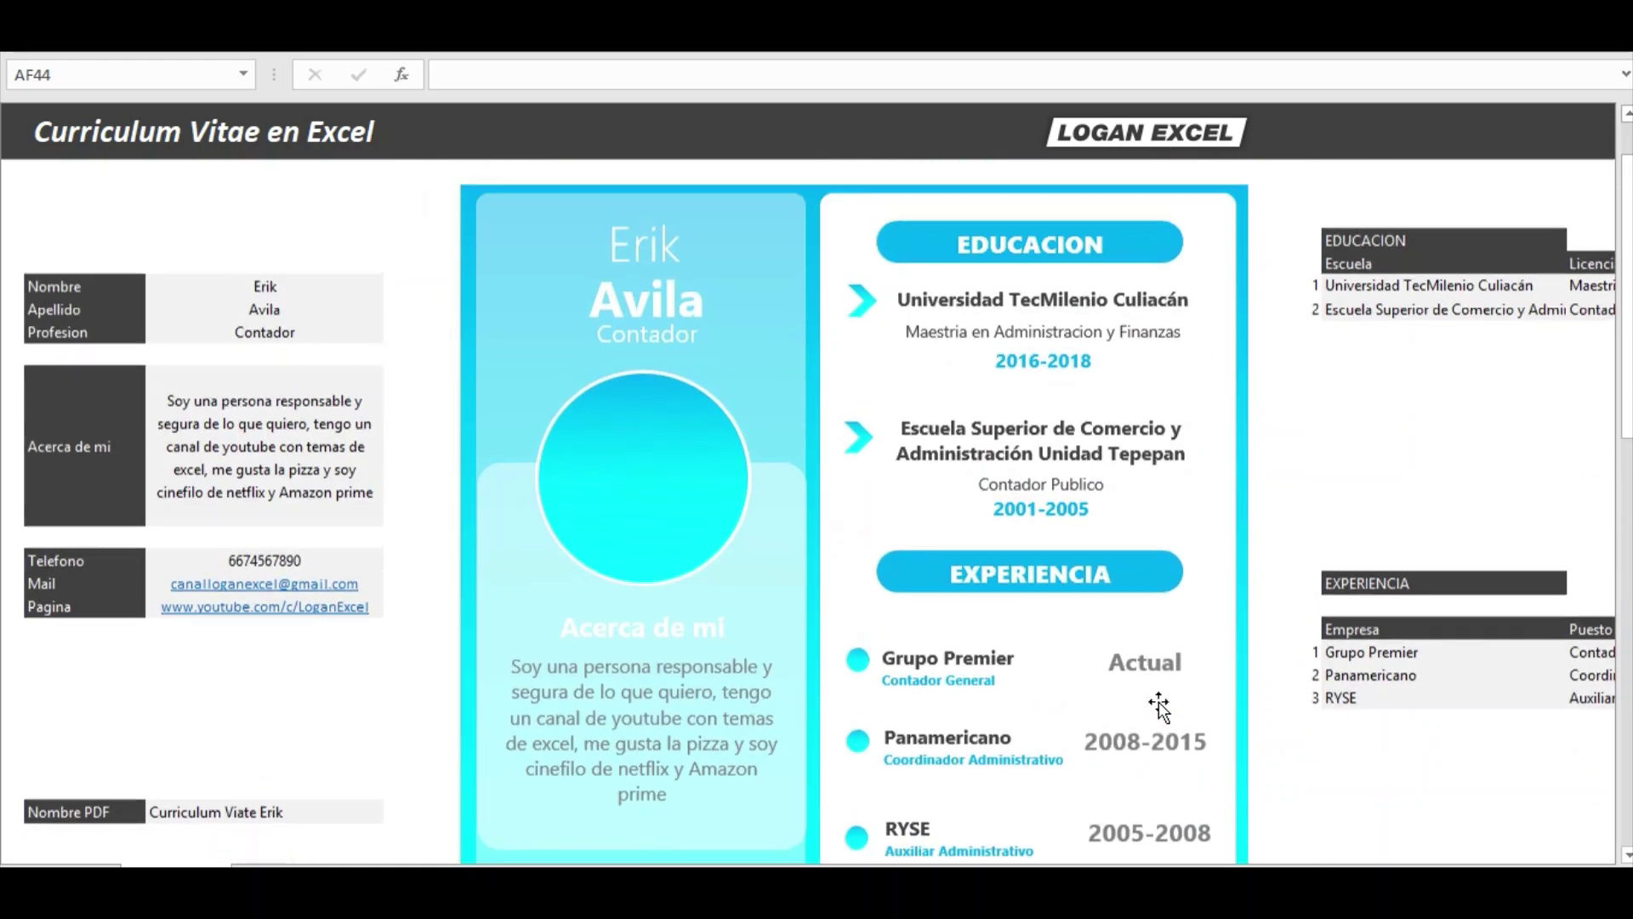
pyautogui.scroll(1, 1159, 706)
pyautogui.scroll(-1, 1160, 706)
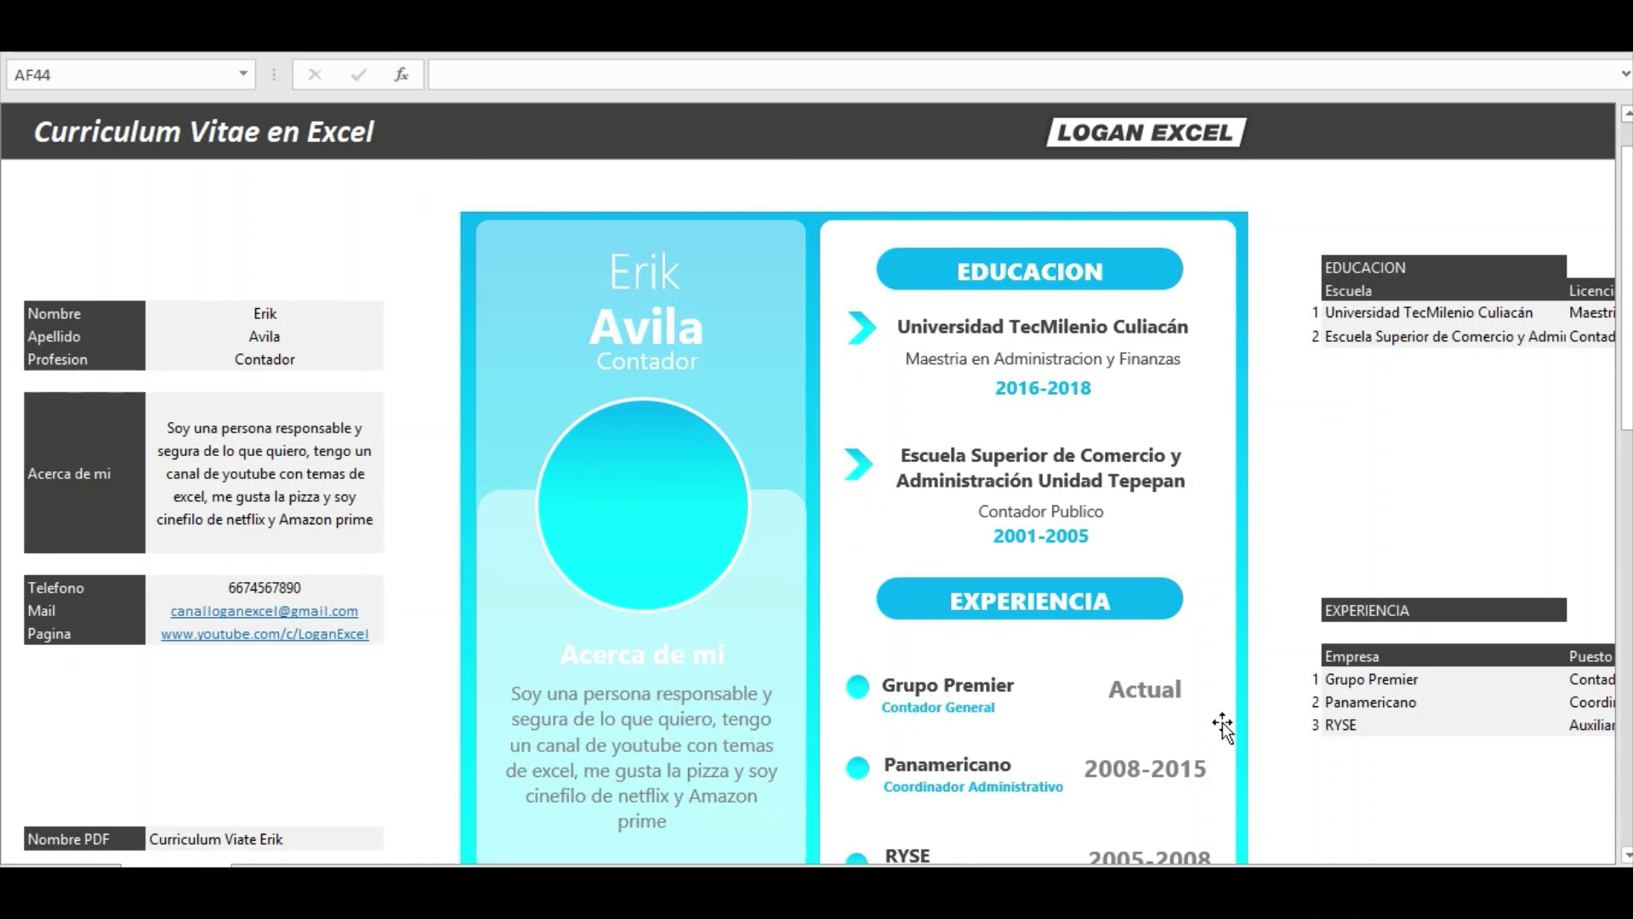
pyautogui.moveTo(1429, 861); pyautogui.dragTo(1480, 861)
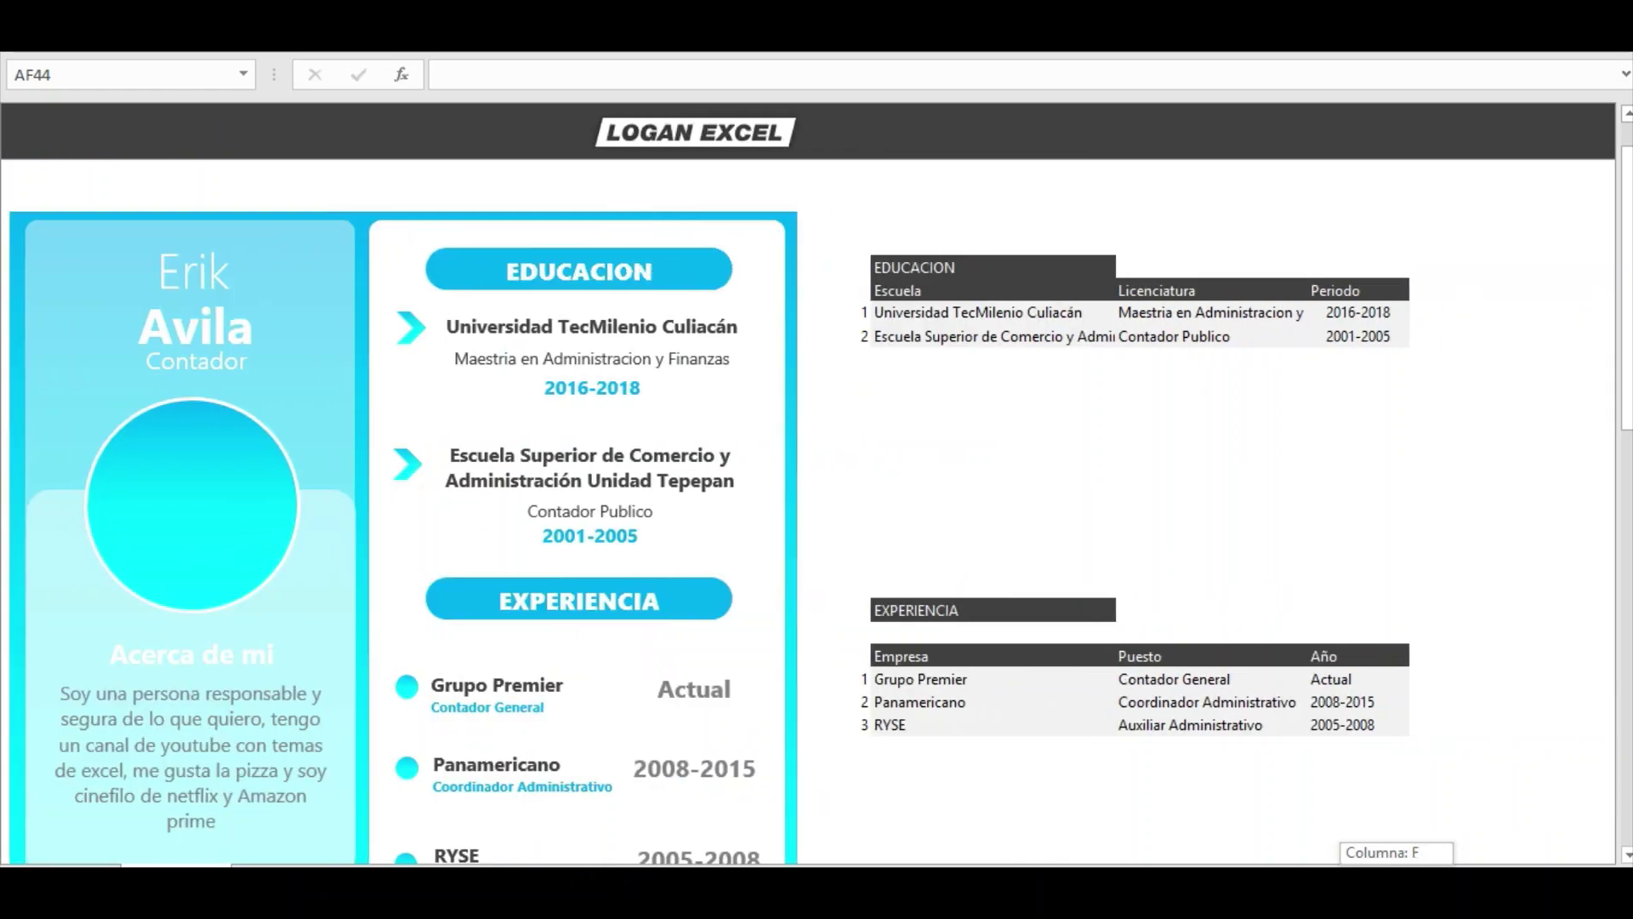
pyautogui.moveTo(1543, 557); pyautogui.dragTo(863, 558)
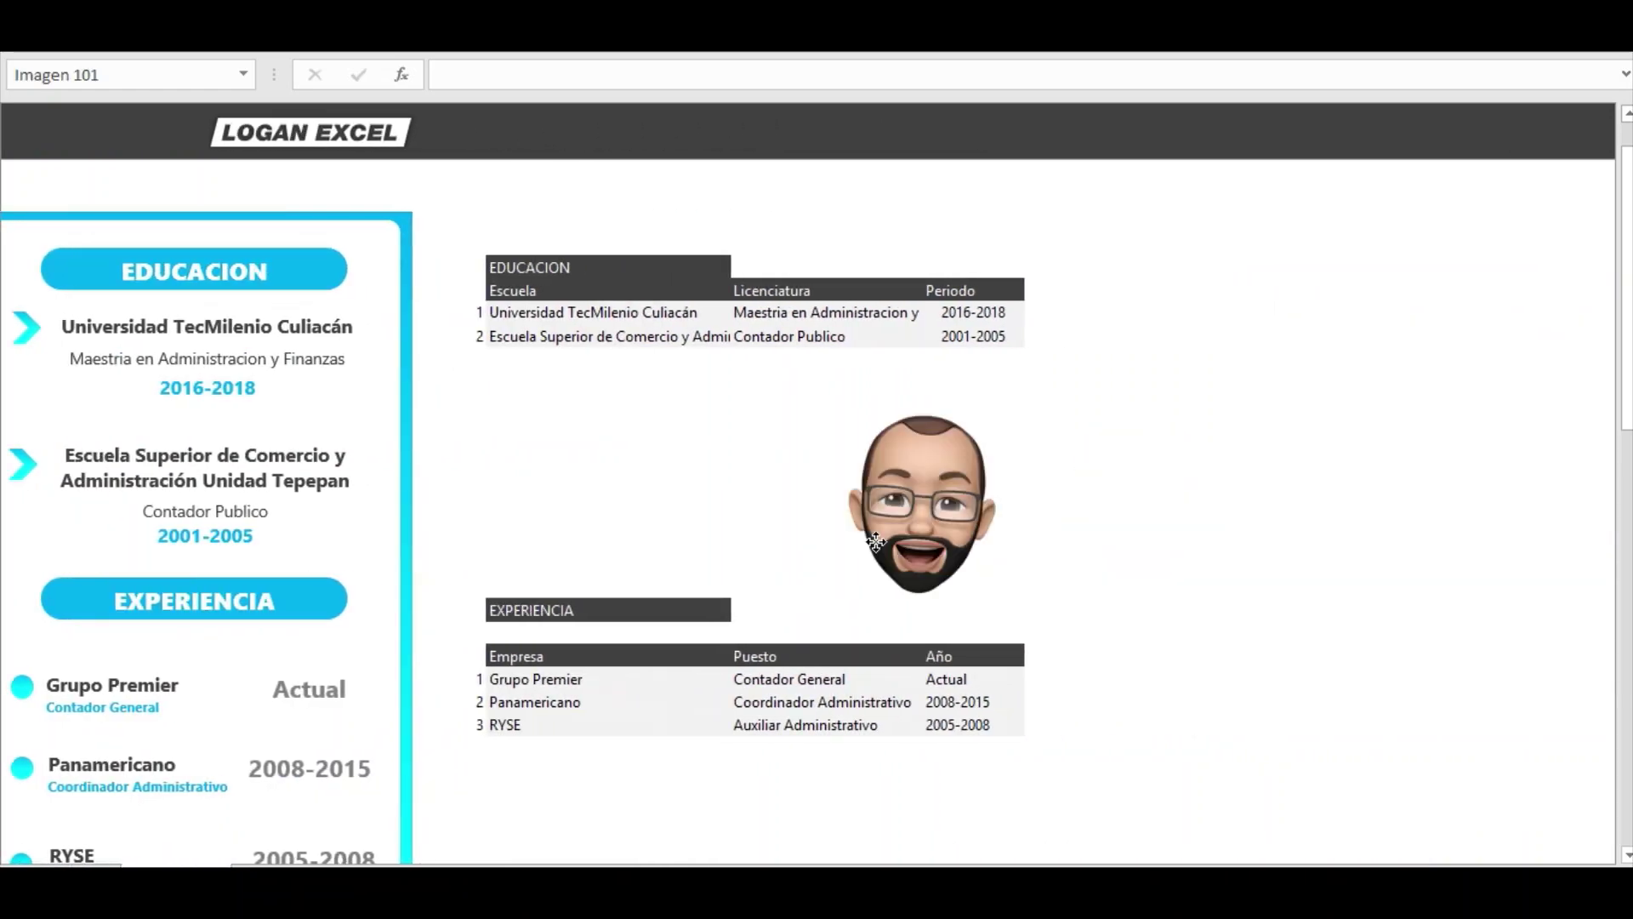
pyautogui.moveTo(1480, 861); pyautogui.dragTo(1438, 861)
pyautogui.moveTo(1338, 497)
pyautogui.mouseDown()
pyautogui.moveTo(265, 443)
pyautogui.moveTo(262, 464)
pyautogui.moveTo(303, 486)
pyautogui.mouseUp()
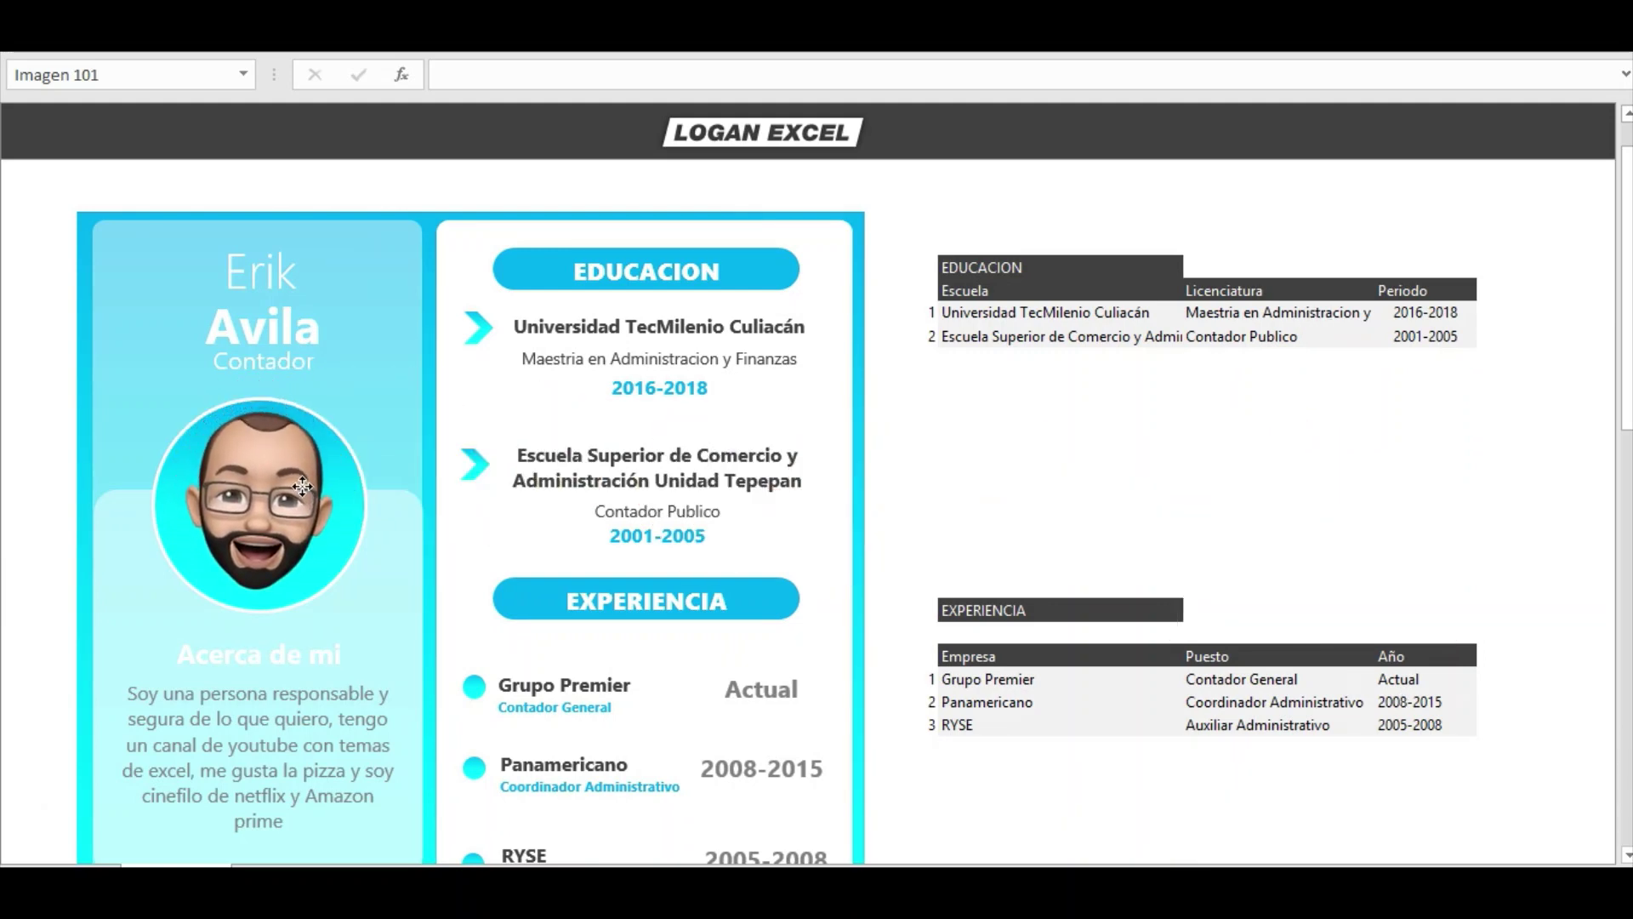
pyautogui.press('Tab')
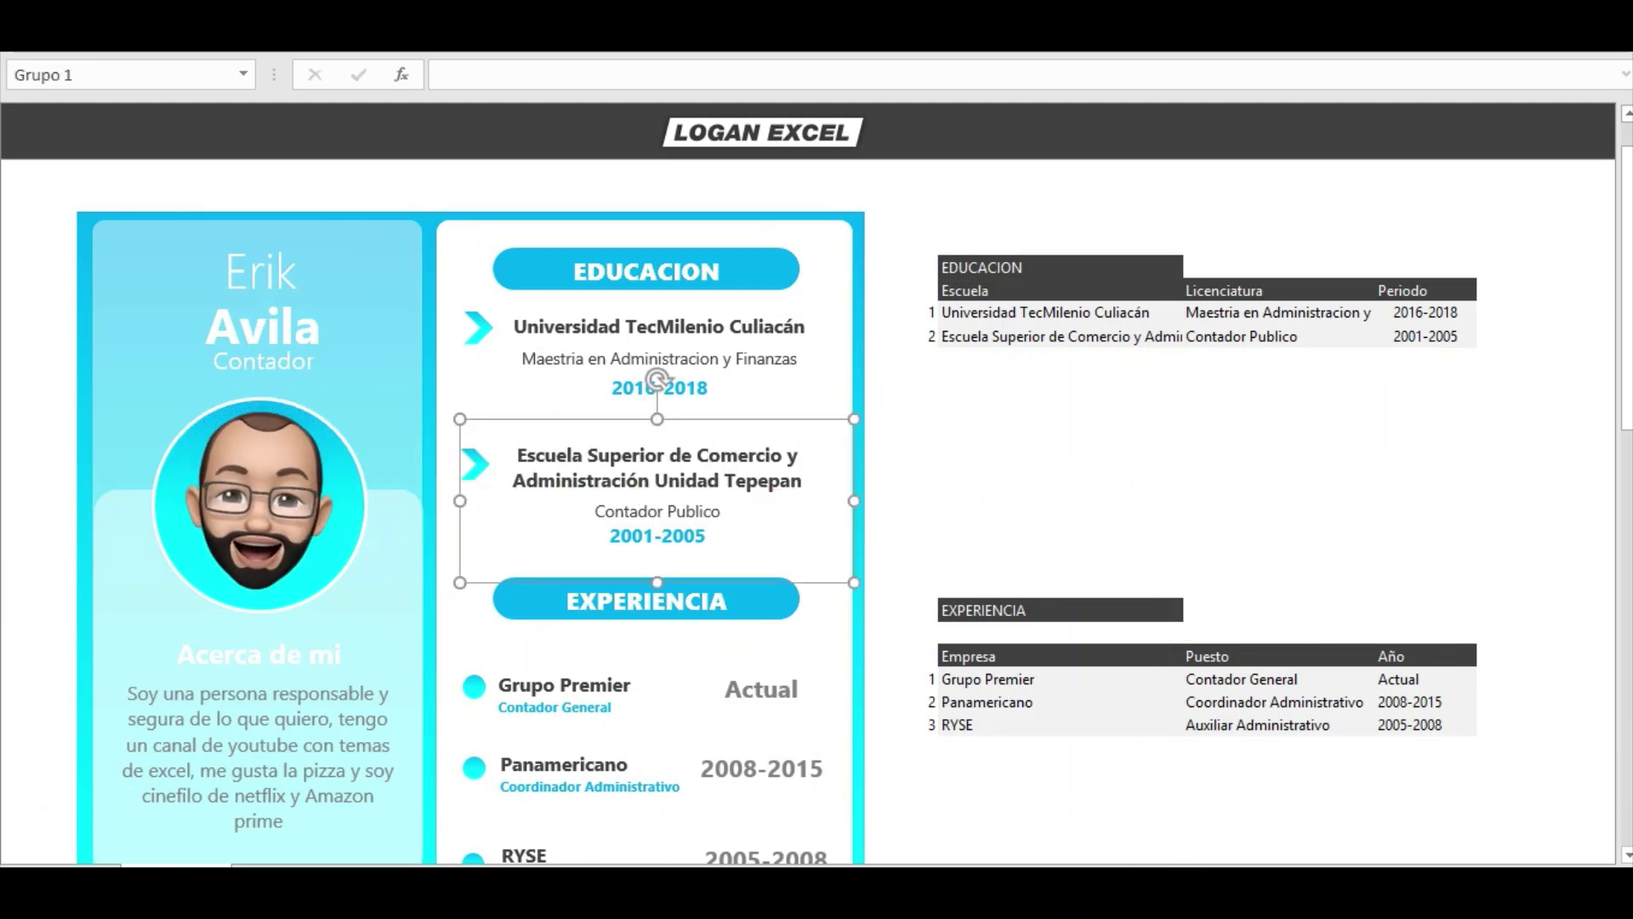
pyautogui.moveTo(1450, 861); pyautogui.dragTo(1452, 861)
pyautogui.click(1268, 489)
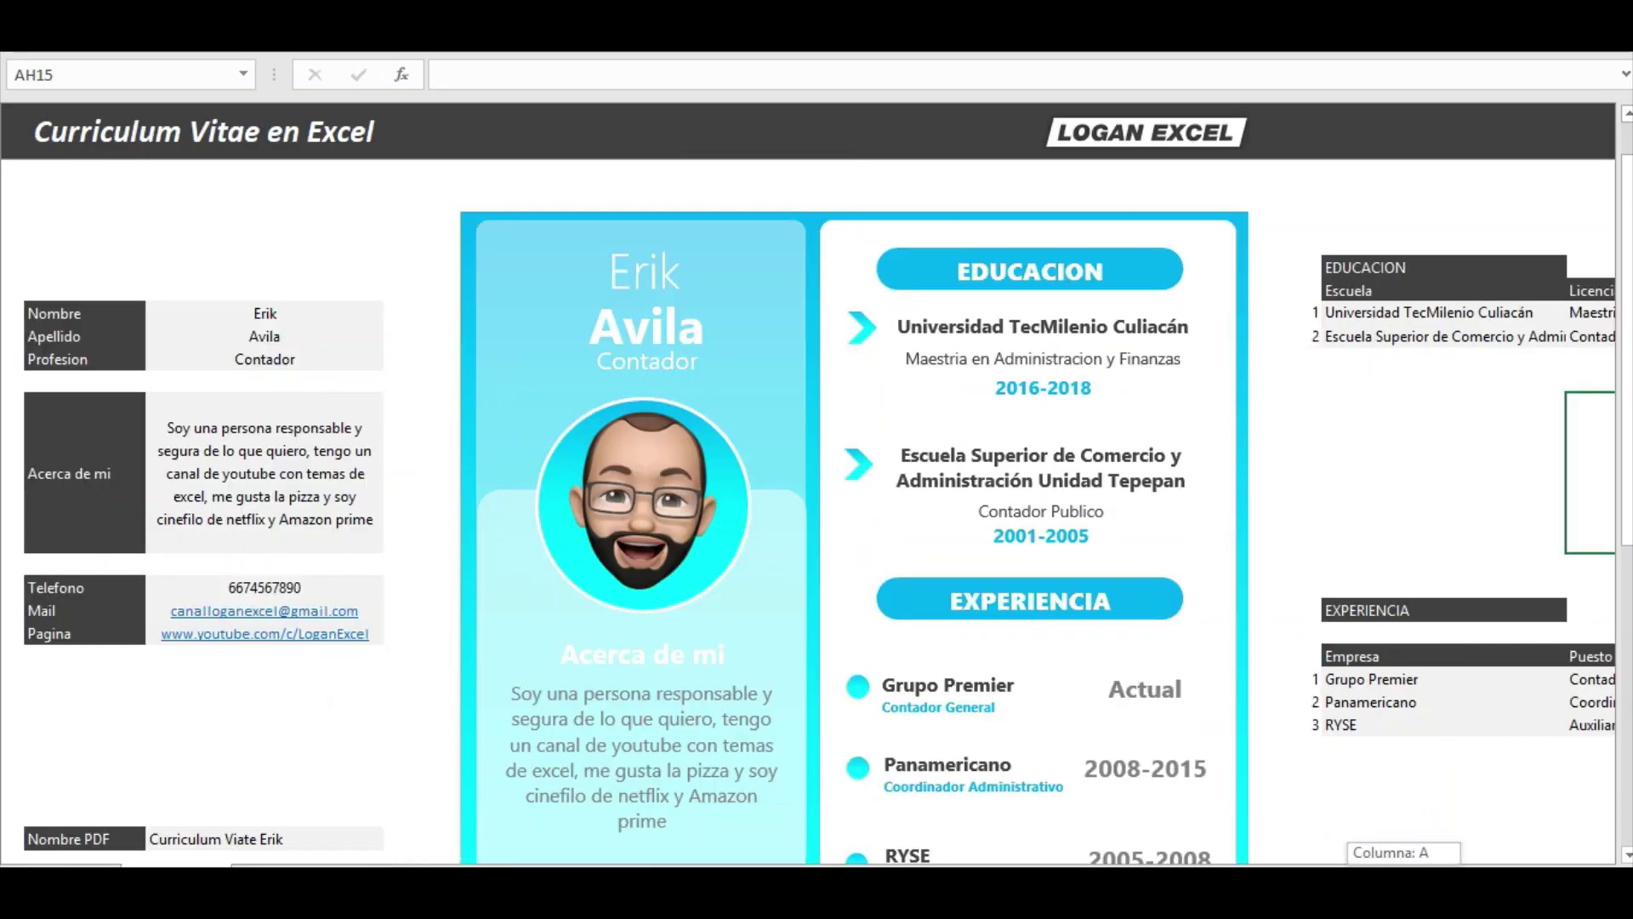
# Step: Preview the CV's print layout with Ctrl+P, then close the preview
pyautogui.hscroll(-3, 1400, 582)
pyautogui.press('Left')
pyautogui.scroll(-2, 1268, 623)
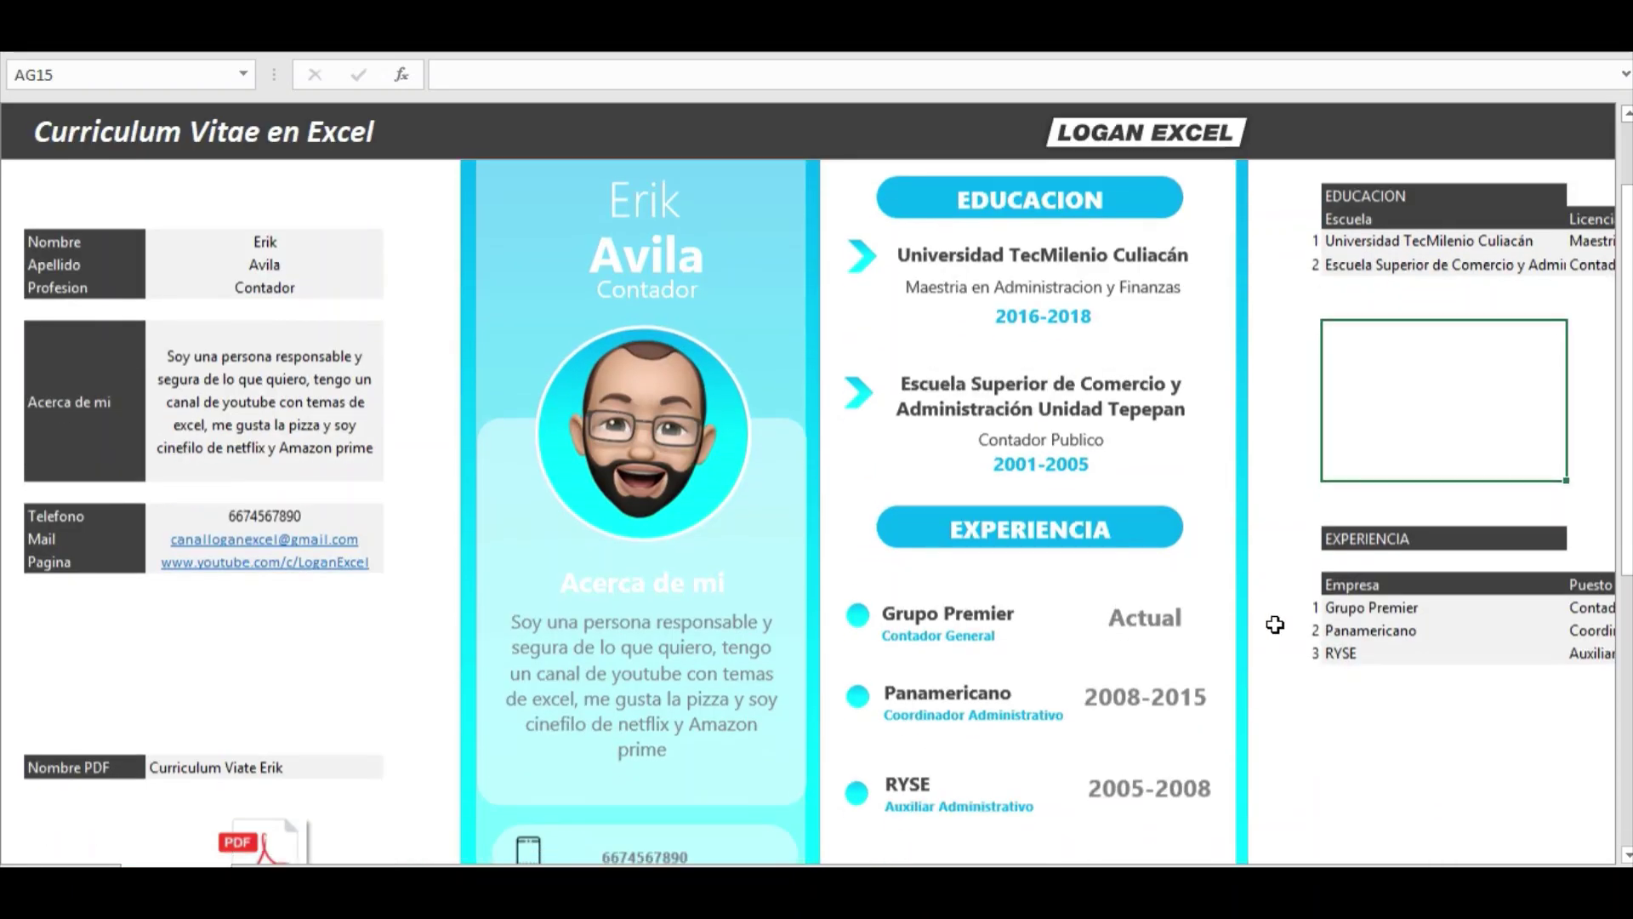
pyautogui.scroll(-2, 1274, 625)
pyautogui.scroll(-3, 1274, 624)
pyautogui.scroll(-1, 1274, 625)
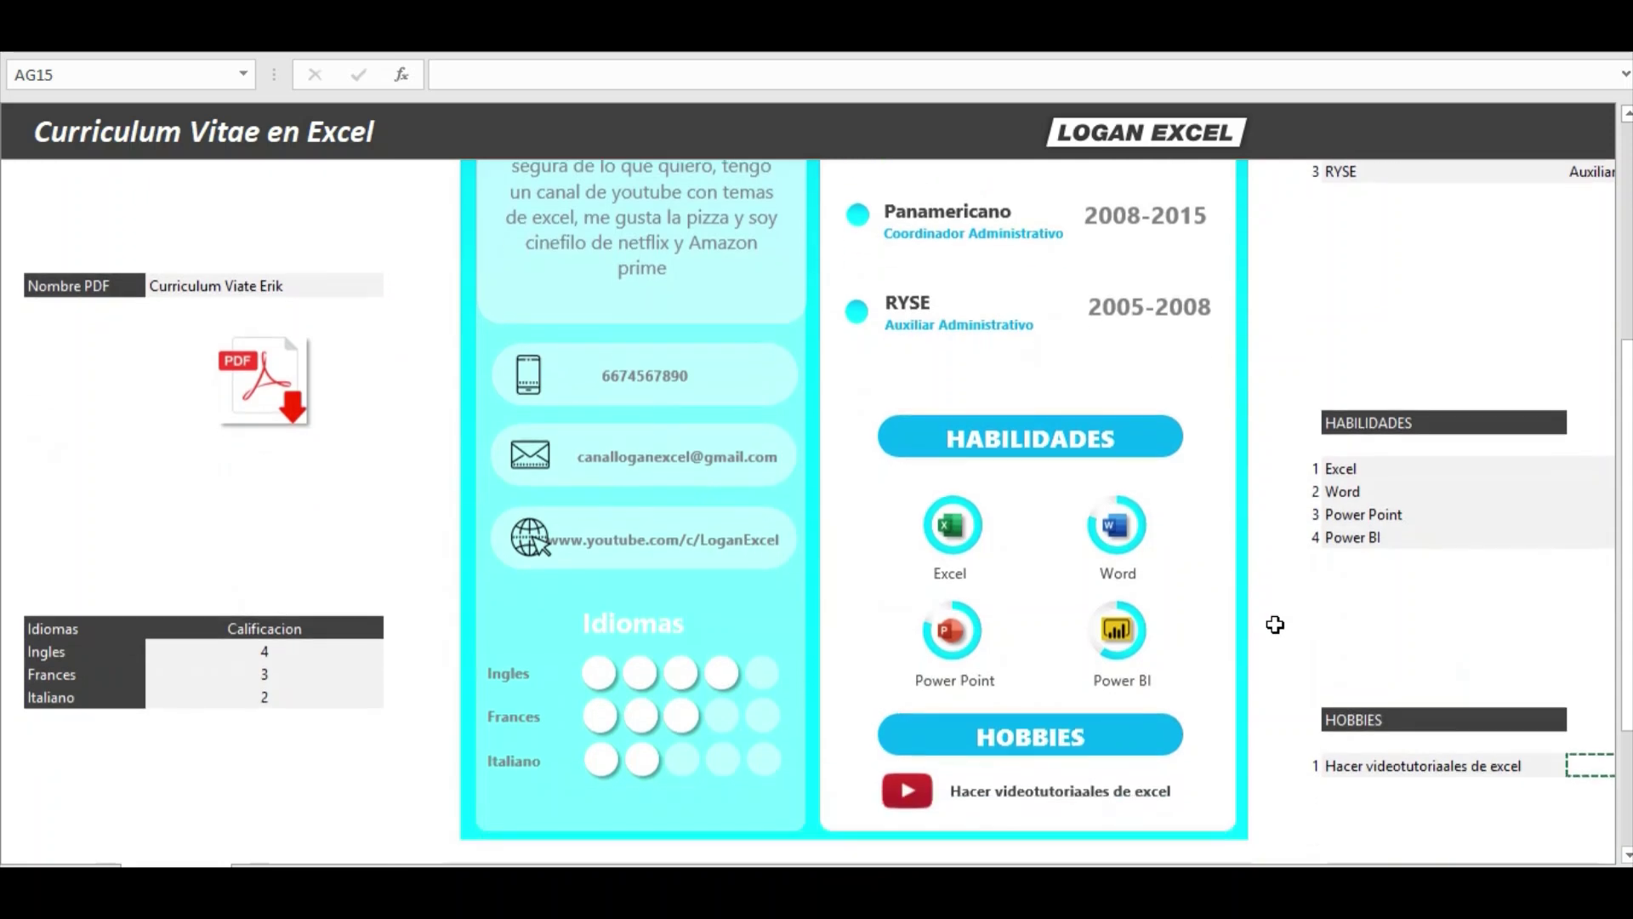
pyautogui.scroll(-1, 1275, 625)
pyautogui.scroll(3, 1274, 624)
pyautogui.scroll(5, 1274, 624)
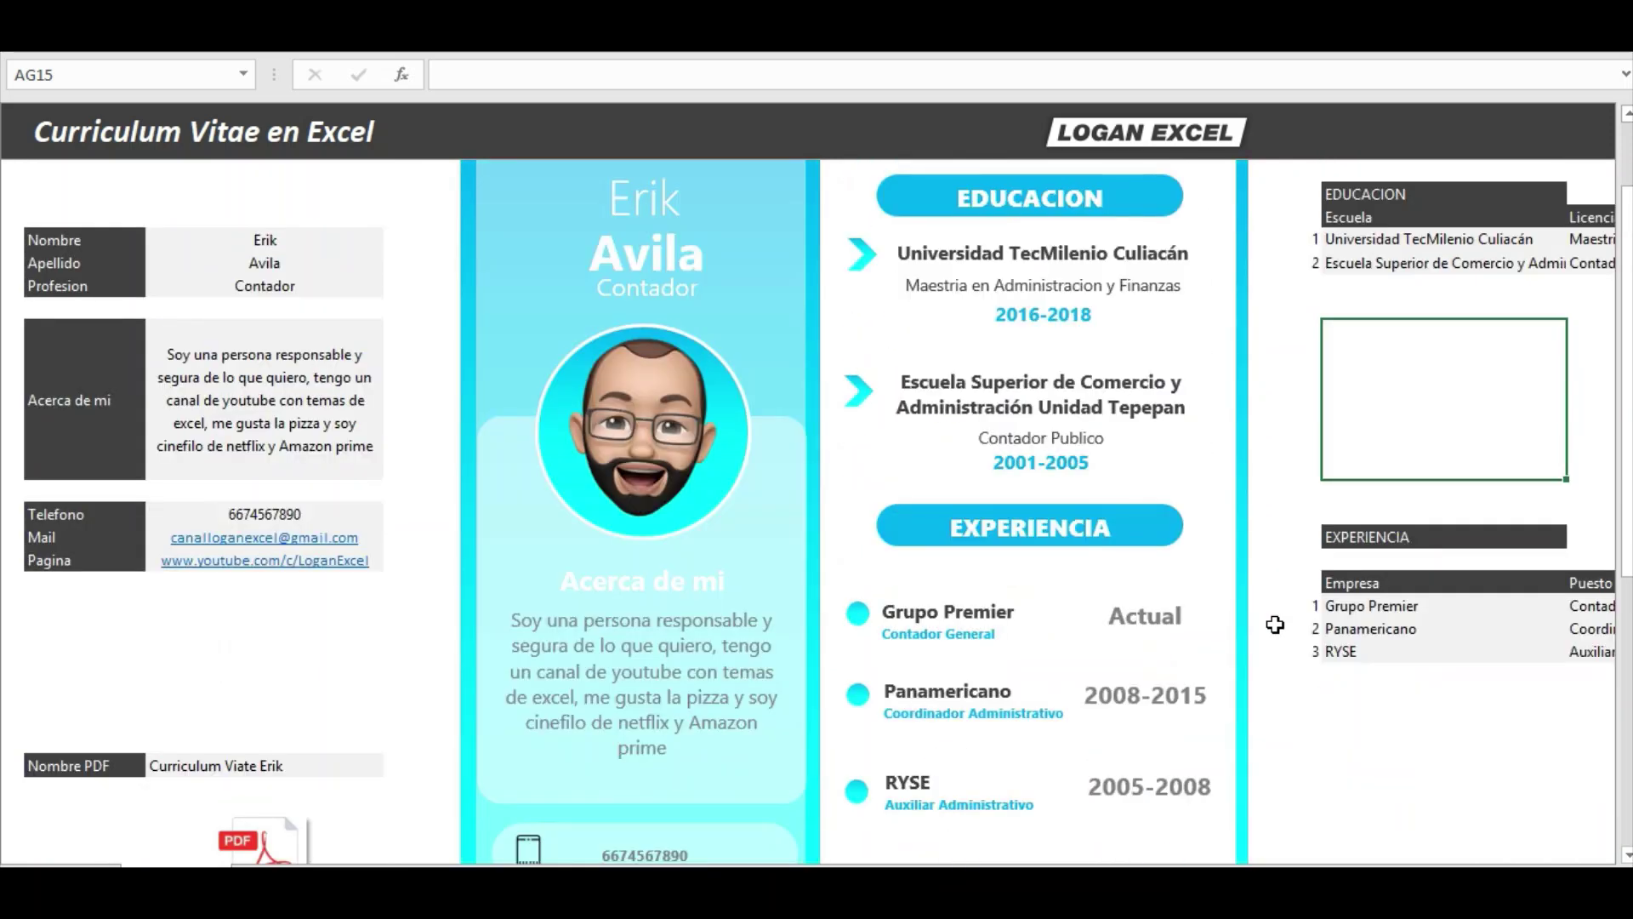
pyautogui.scroll(2, 1274, 624)
pyautogui.click(1320, 237)
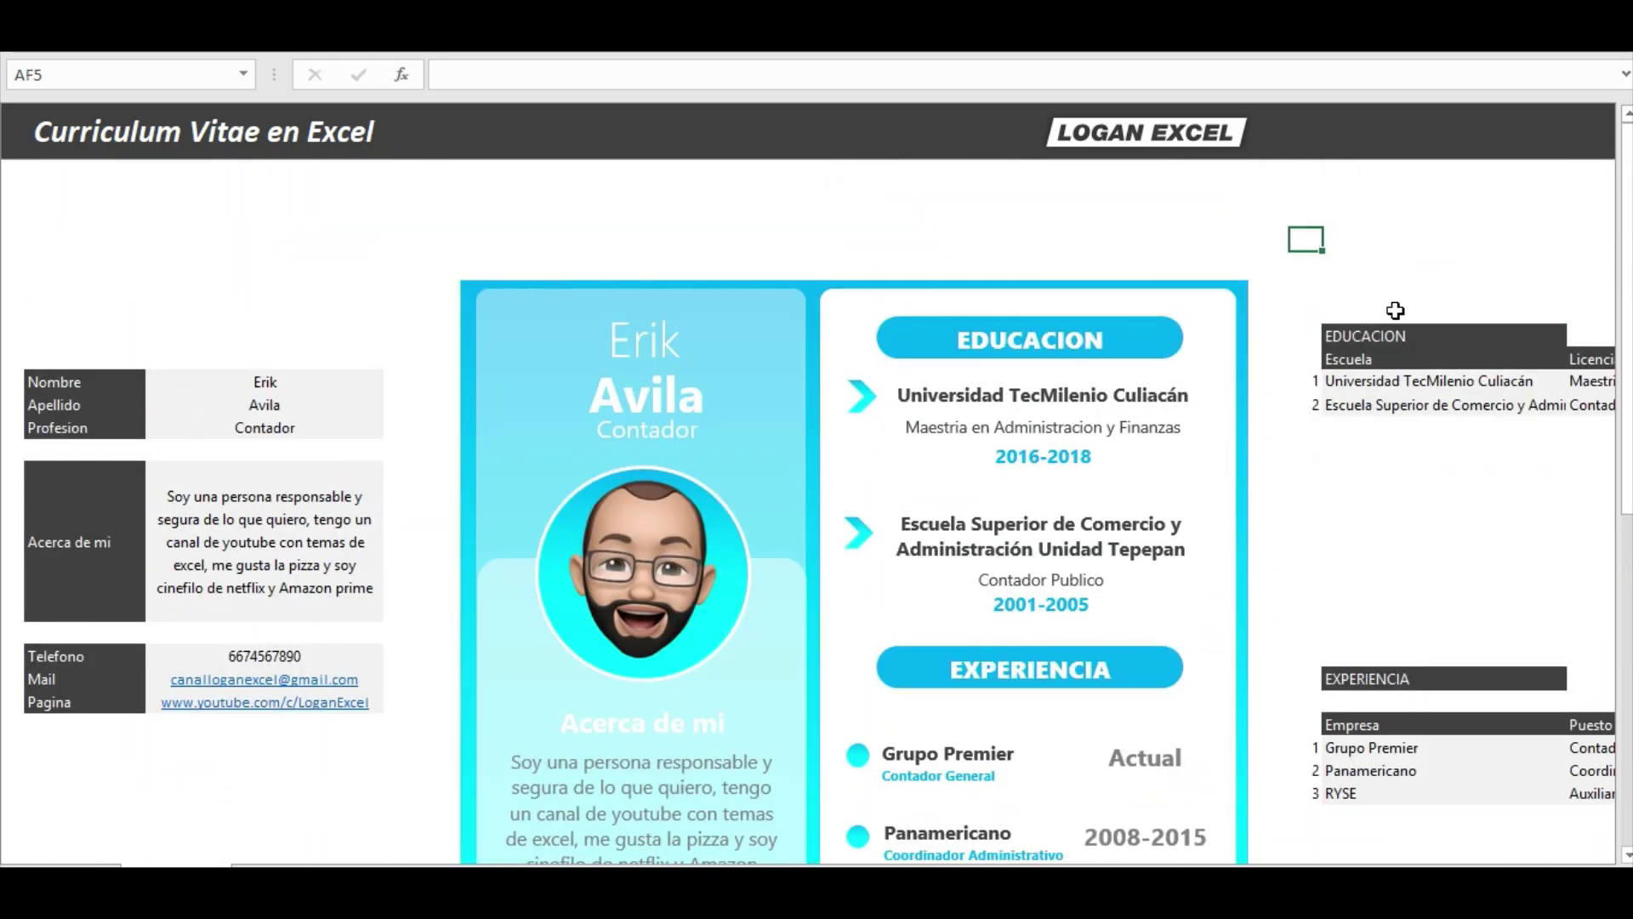
pyautogui.hotkey('ctrl', 'p')
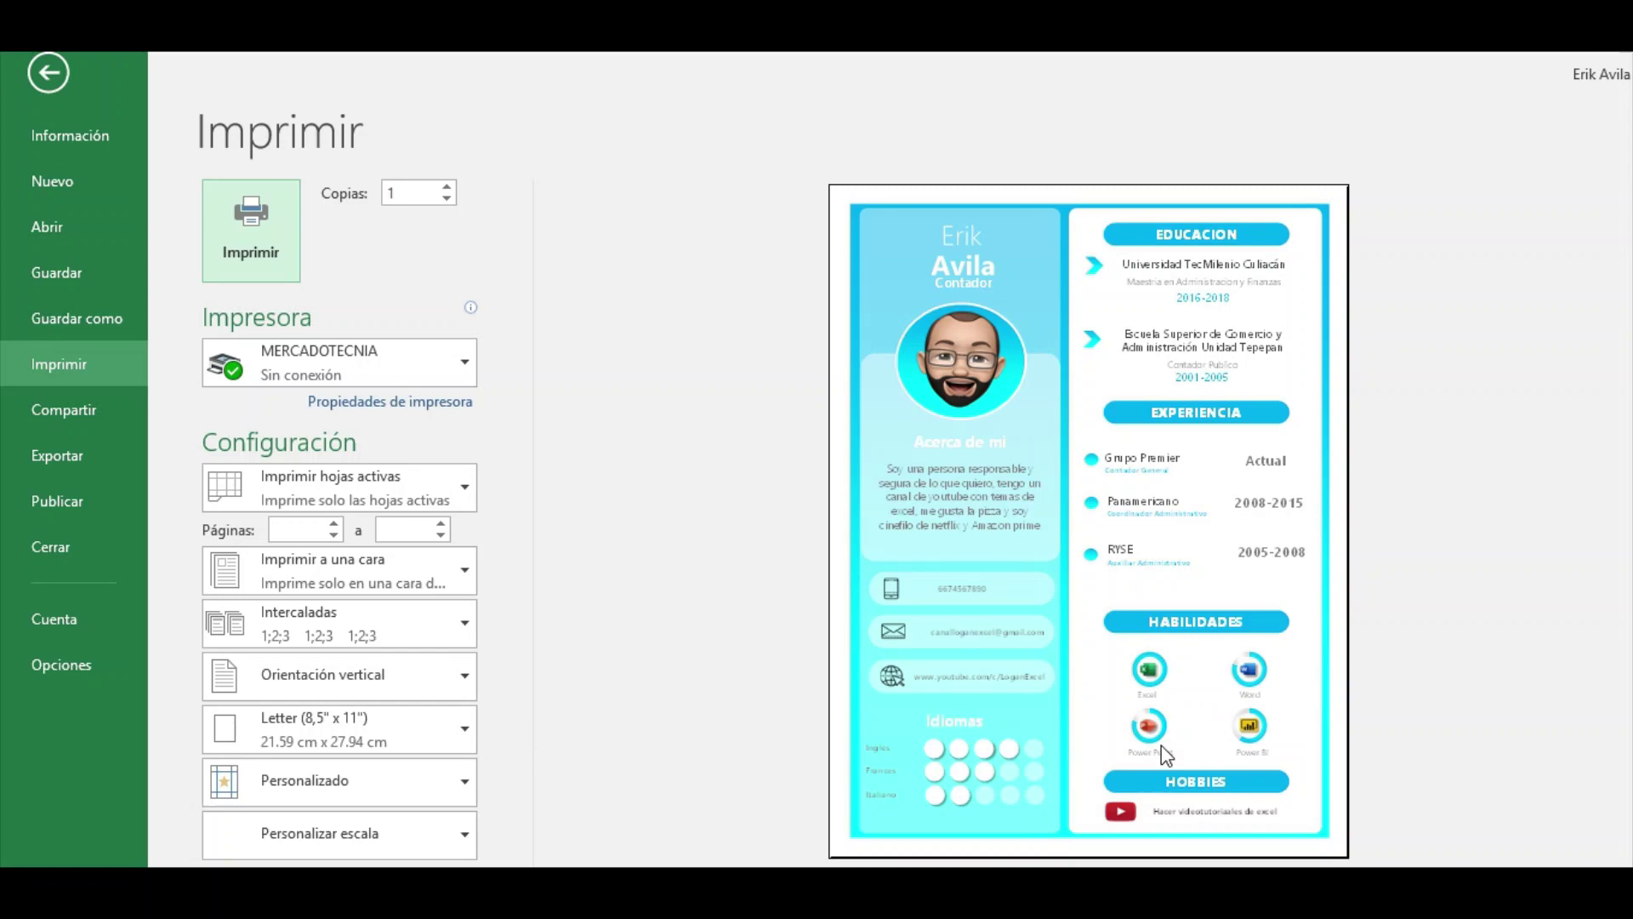
pyautogui.press('Escape')
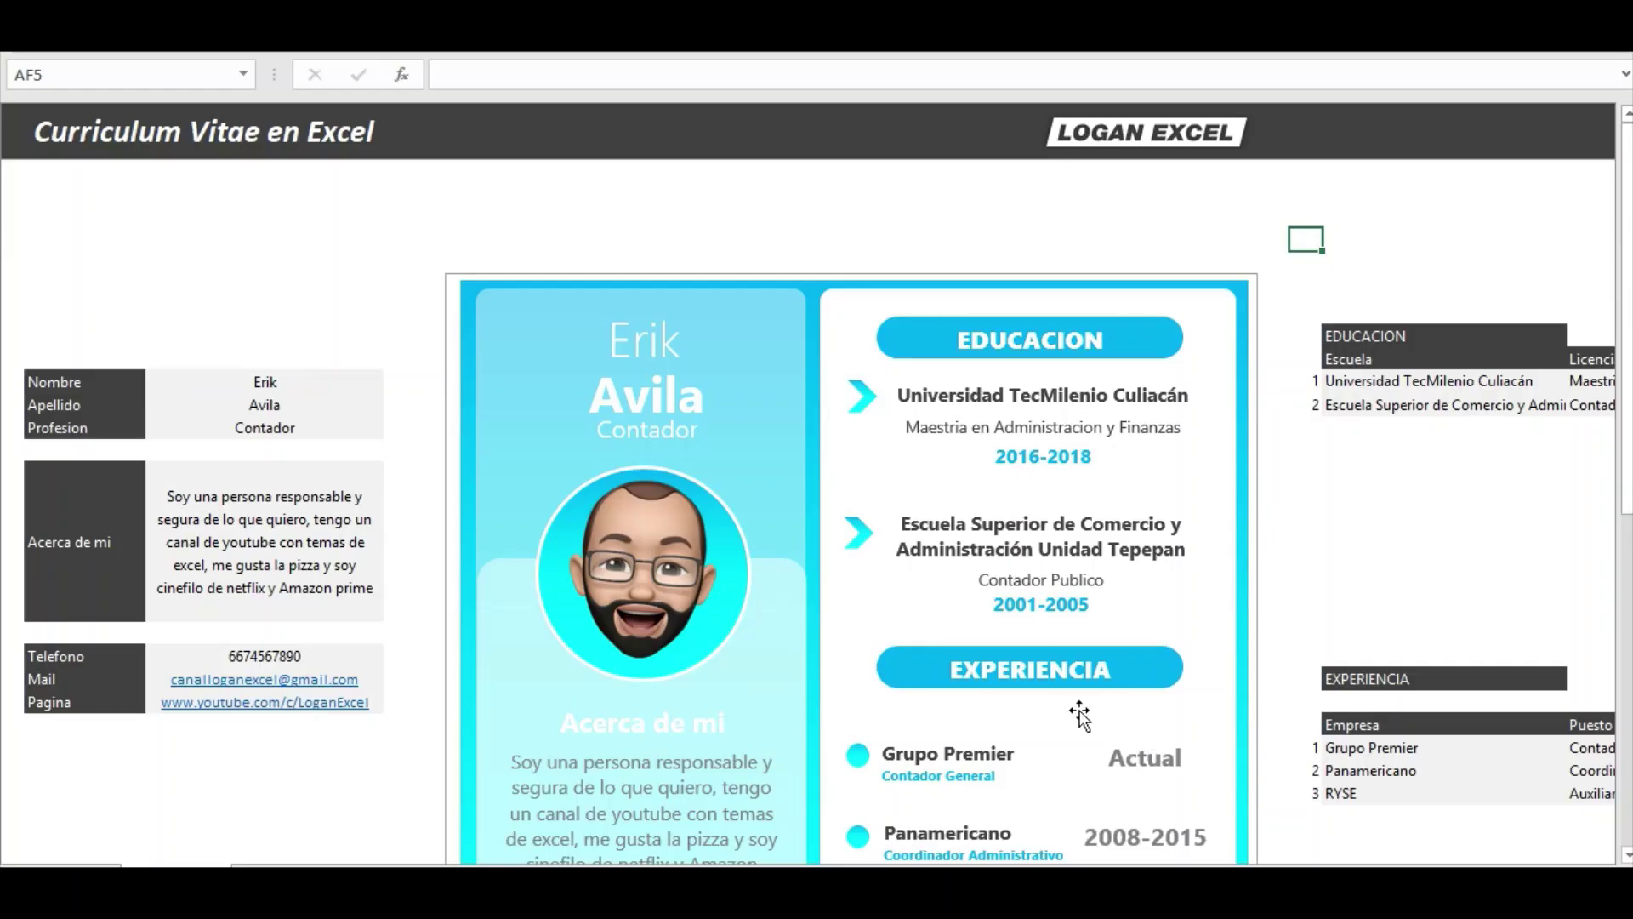
# Step: Bring the Nombre PDF field and the PDF export icon into view on the worksheet
pyautogui.click(1377, 498)
pyautogui.scroll(-3, 1361, 528)
pyautogui.scroll(-3, 1327, 566)
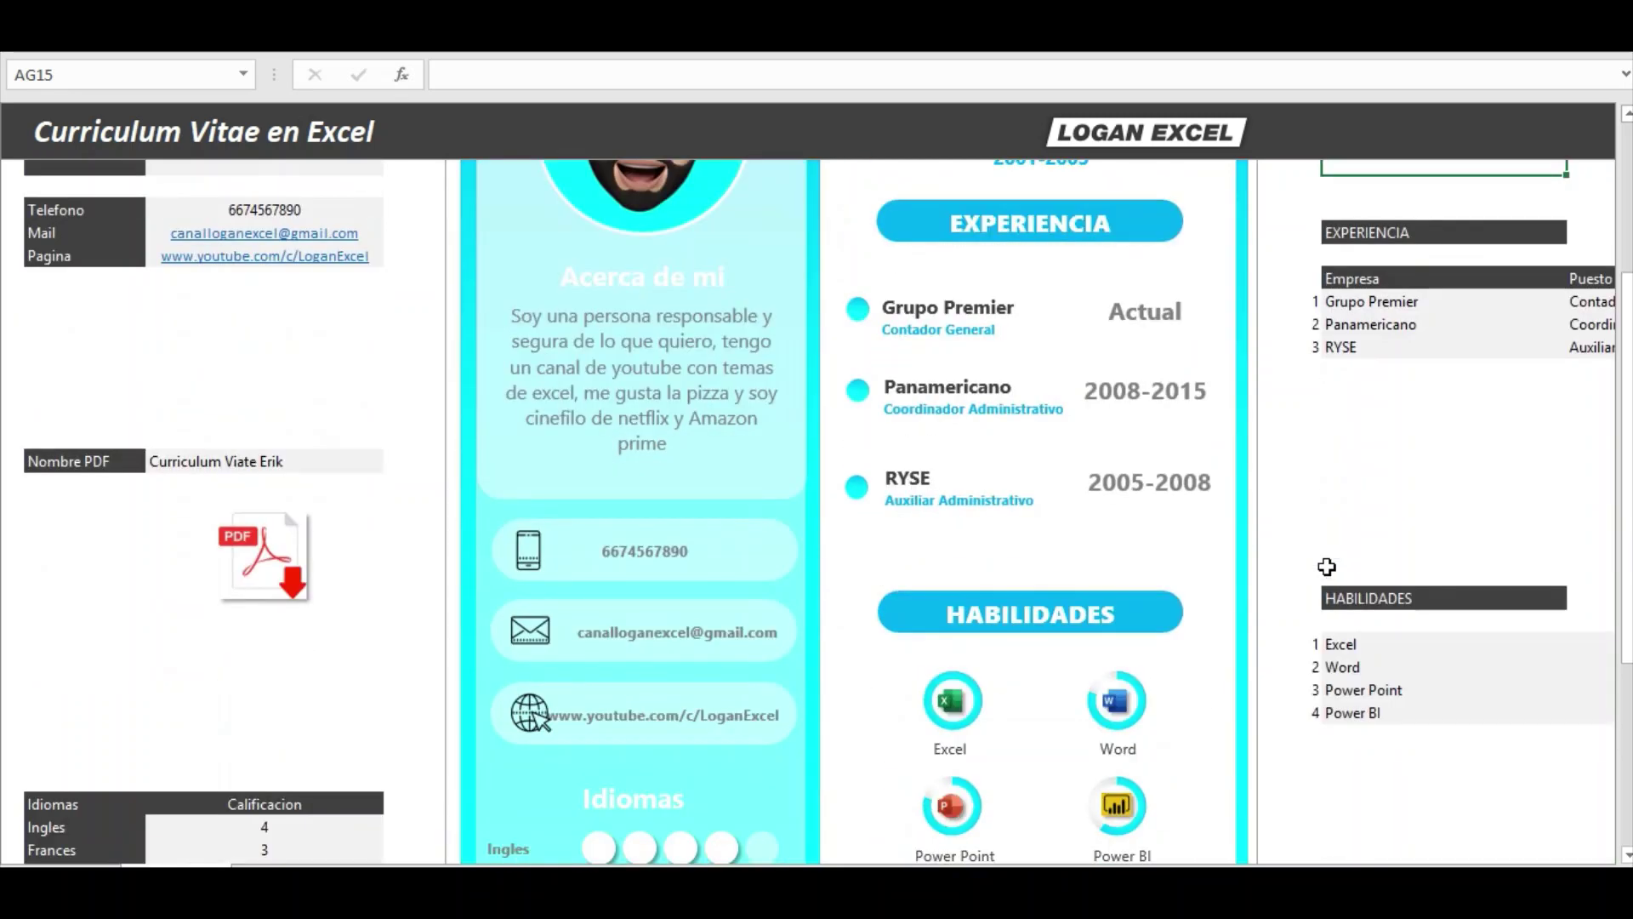
pyautogui.scroll(-3, 1327, 566)
pyautogui.scroll(-2, 1322, 570)
pyautogui.scroll(4, 511, 510)
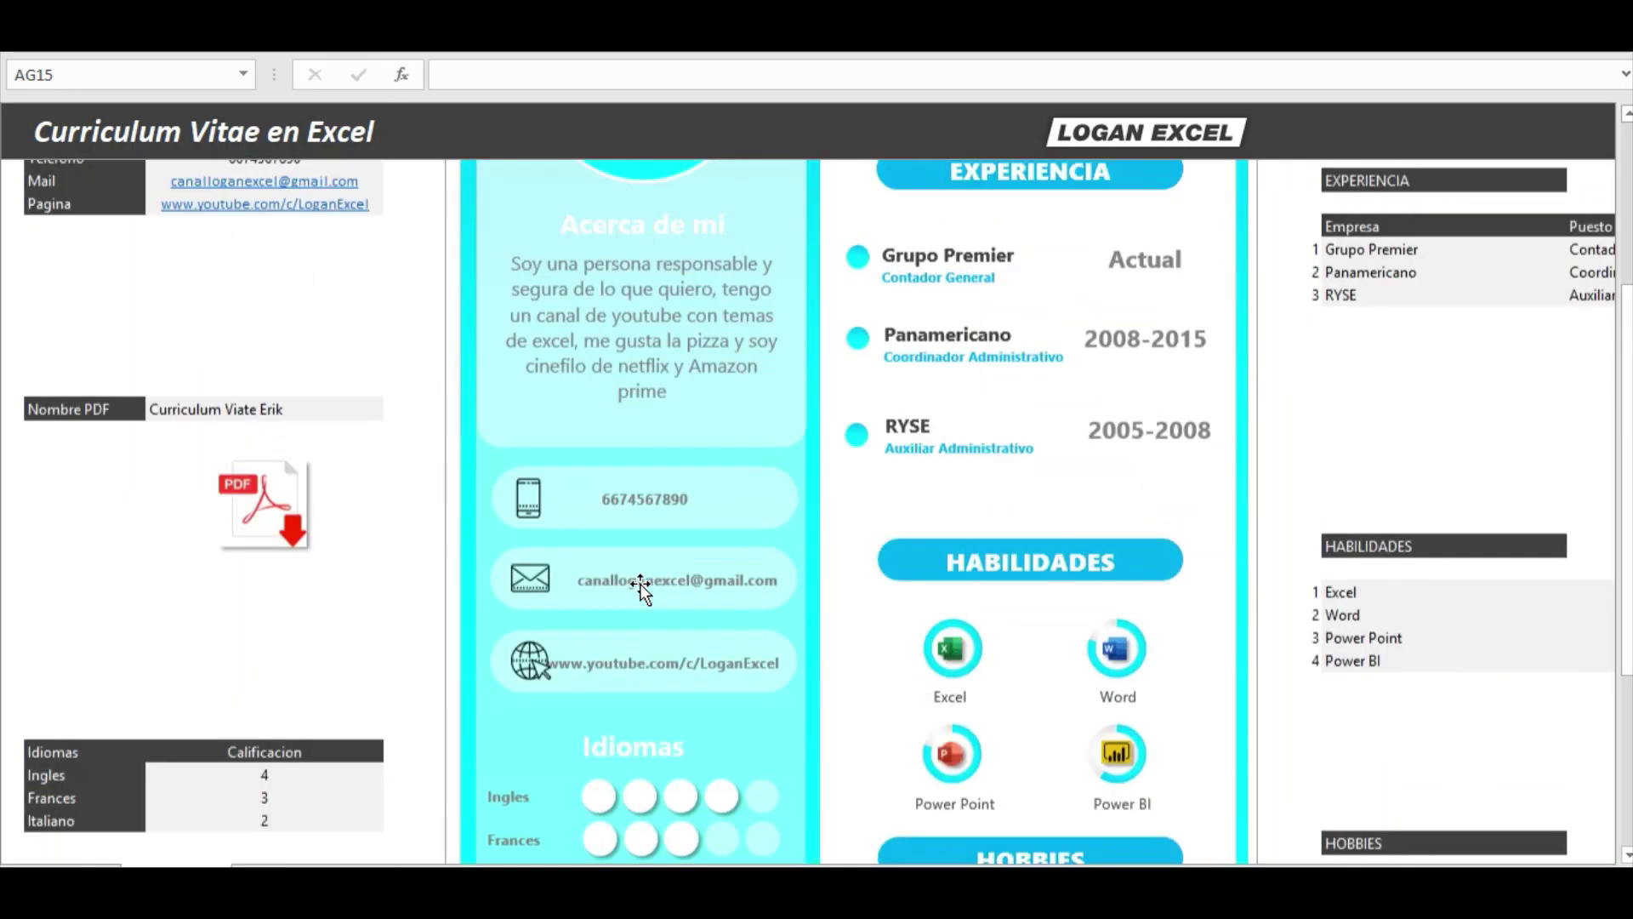
pyautogui.scroll(3, 383, 502)
pyautogui.click(366, 492)
pyautogui.scroll(2, 388, 506)
pyautogui.scroll(2, 387, 506)
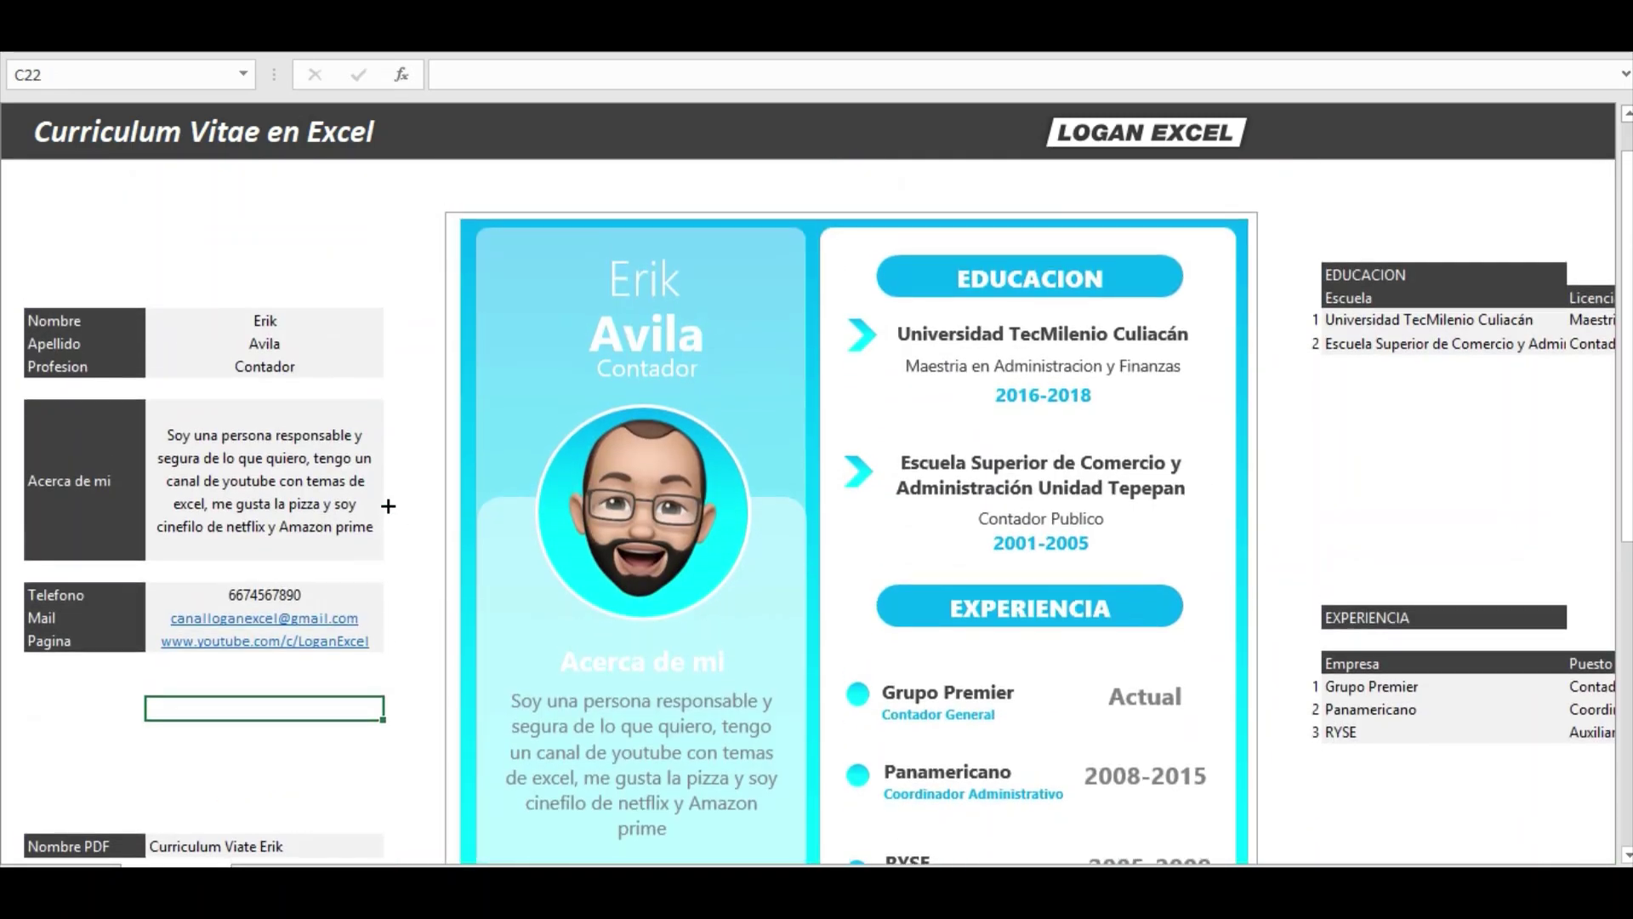
pyautogui.scroll(1, 388, 506)
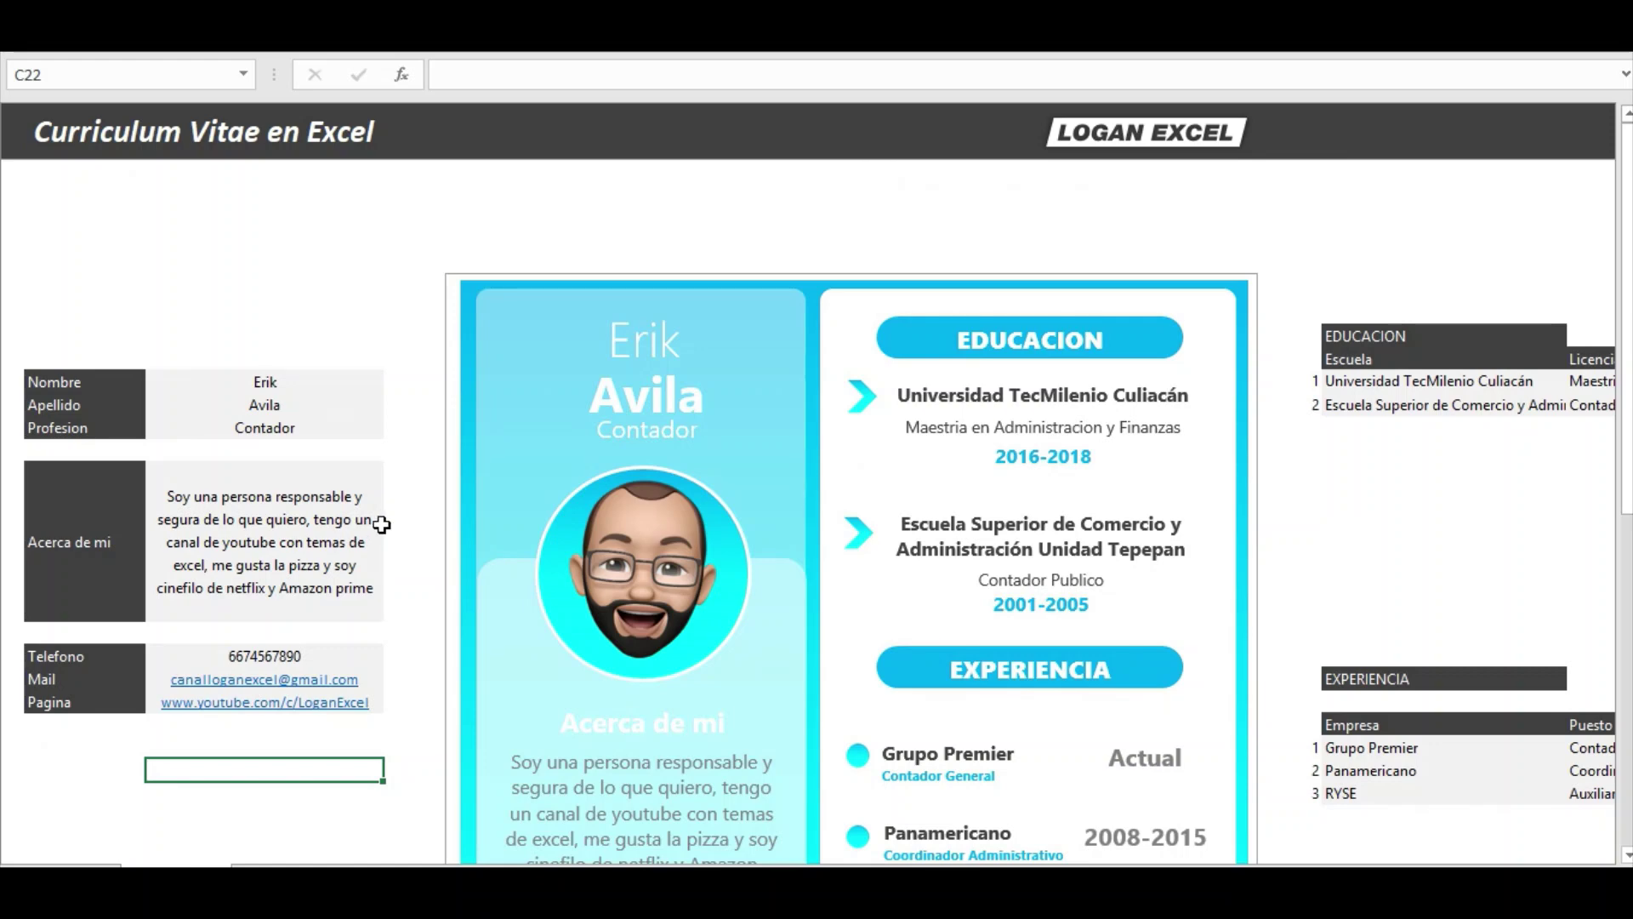
pyautogui.scroll(-2, 381, 525)
pyautogui.scroll(-1, 379, 545)
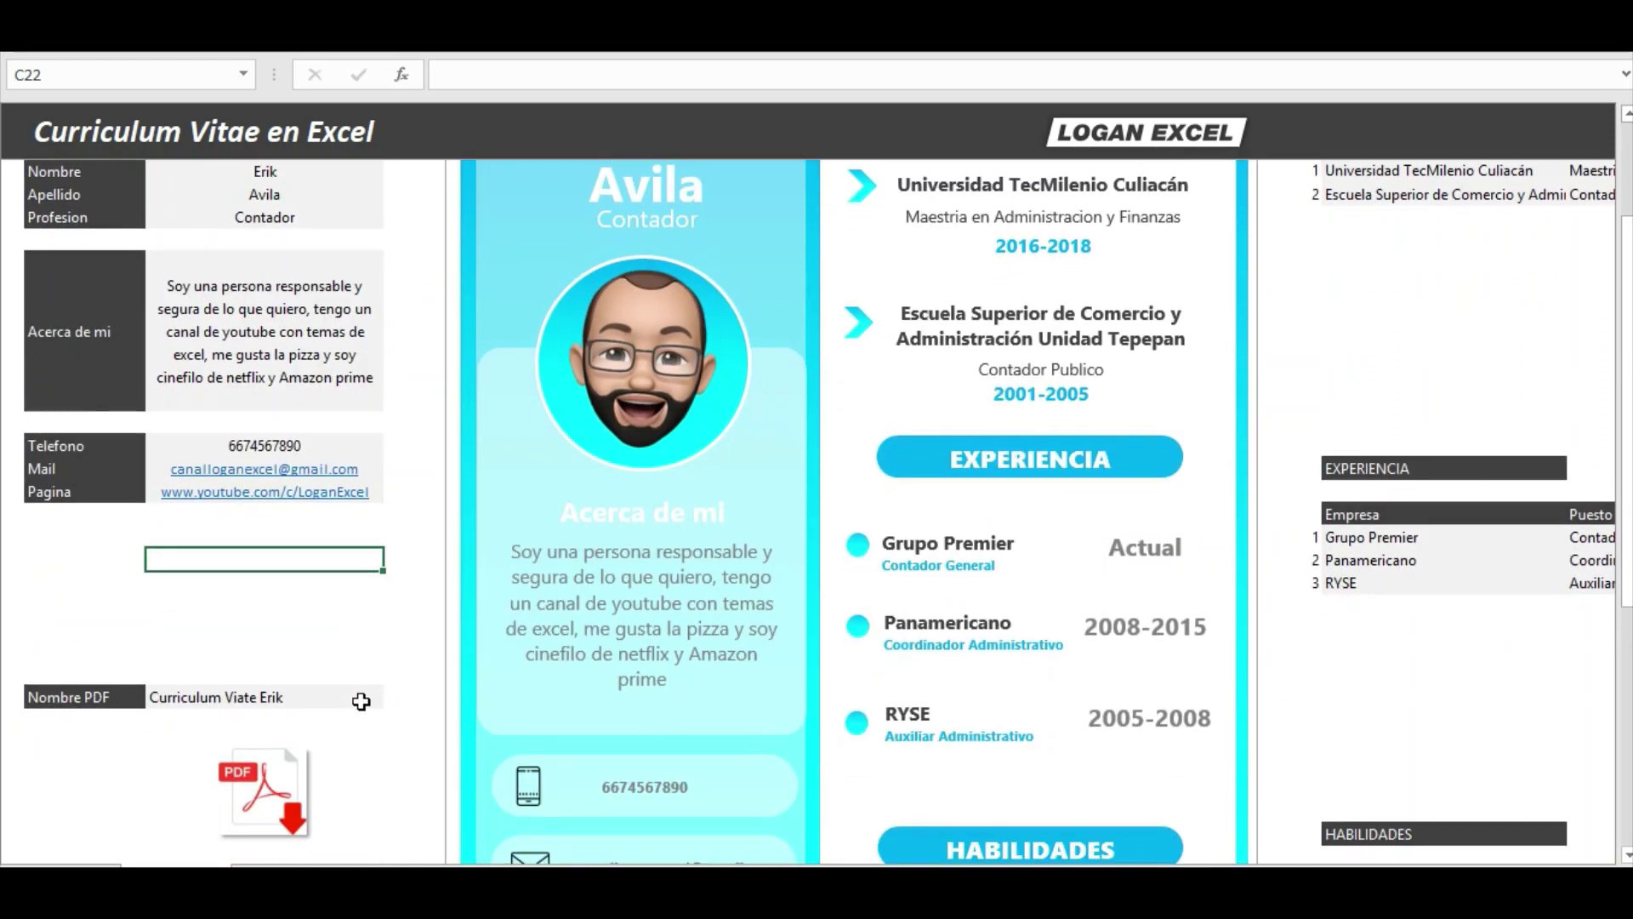
pyautogui.scroll(-1, 349, 706)
pyautogui.click(59, 745)
pyautogui.scroll(-2, 112, 774)
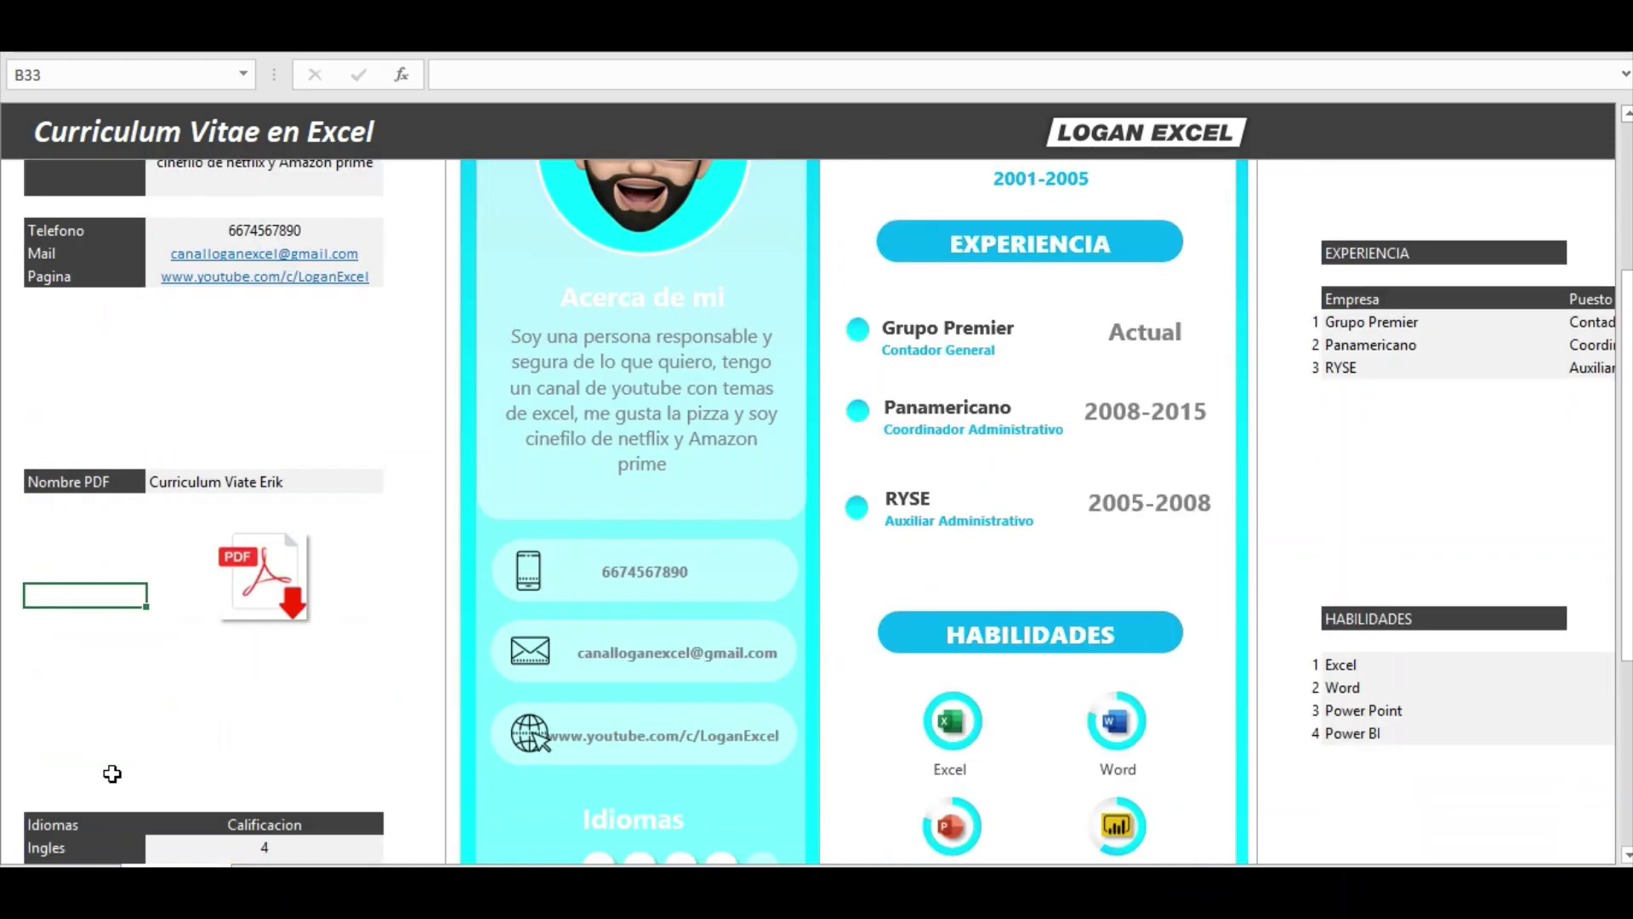
pyautogui.scroll(-1, 113, 774)
pyautogui.scroll(3, 171, 678)
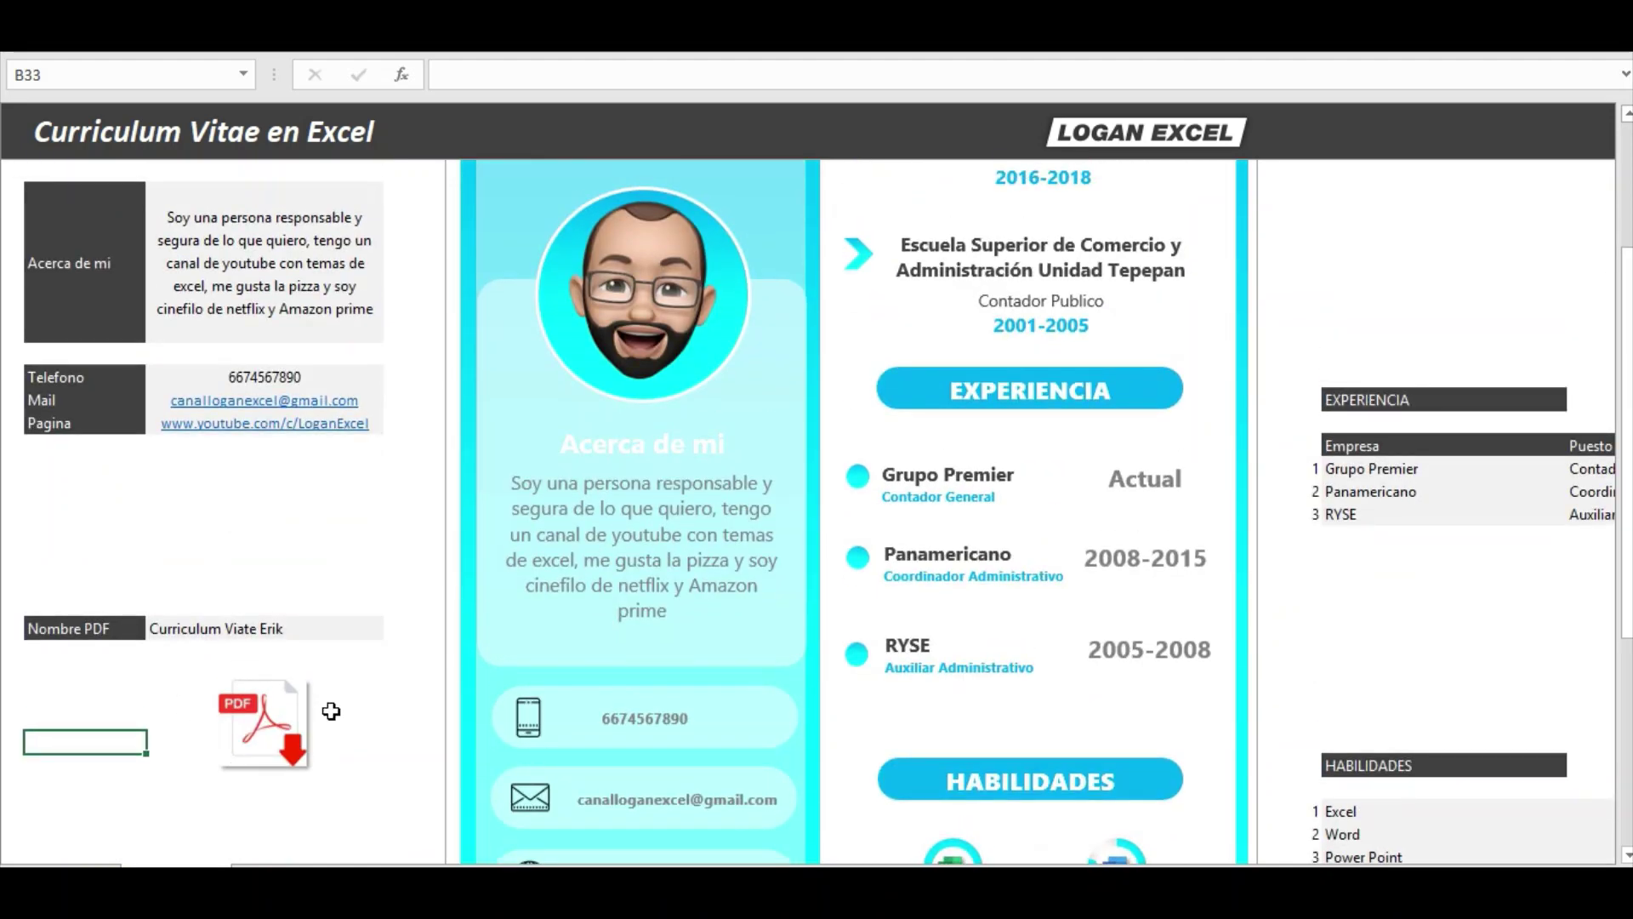
pyautogui.press('Right')
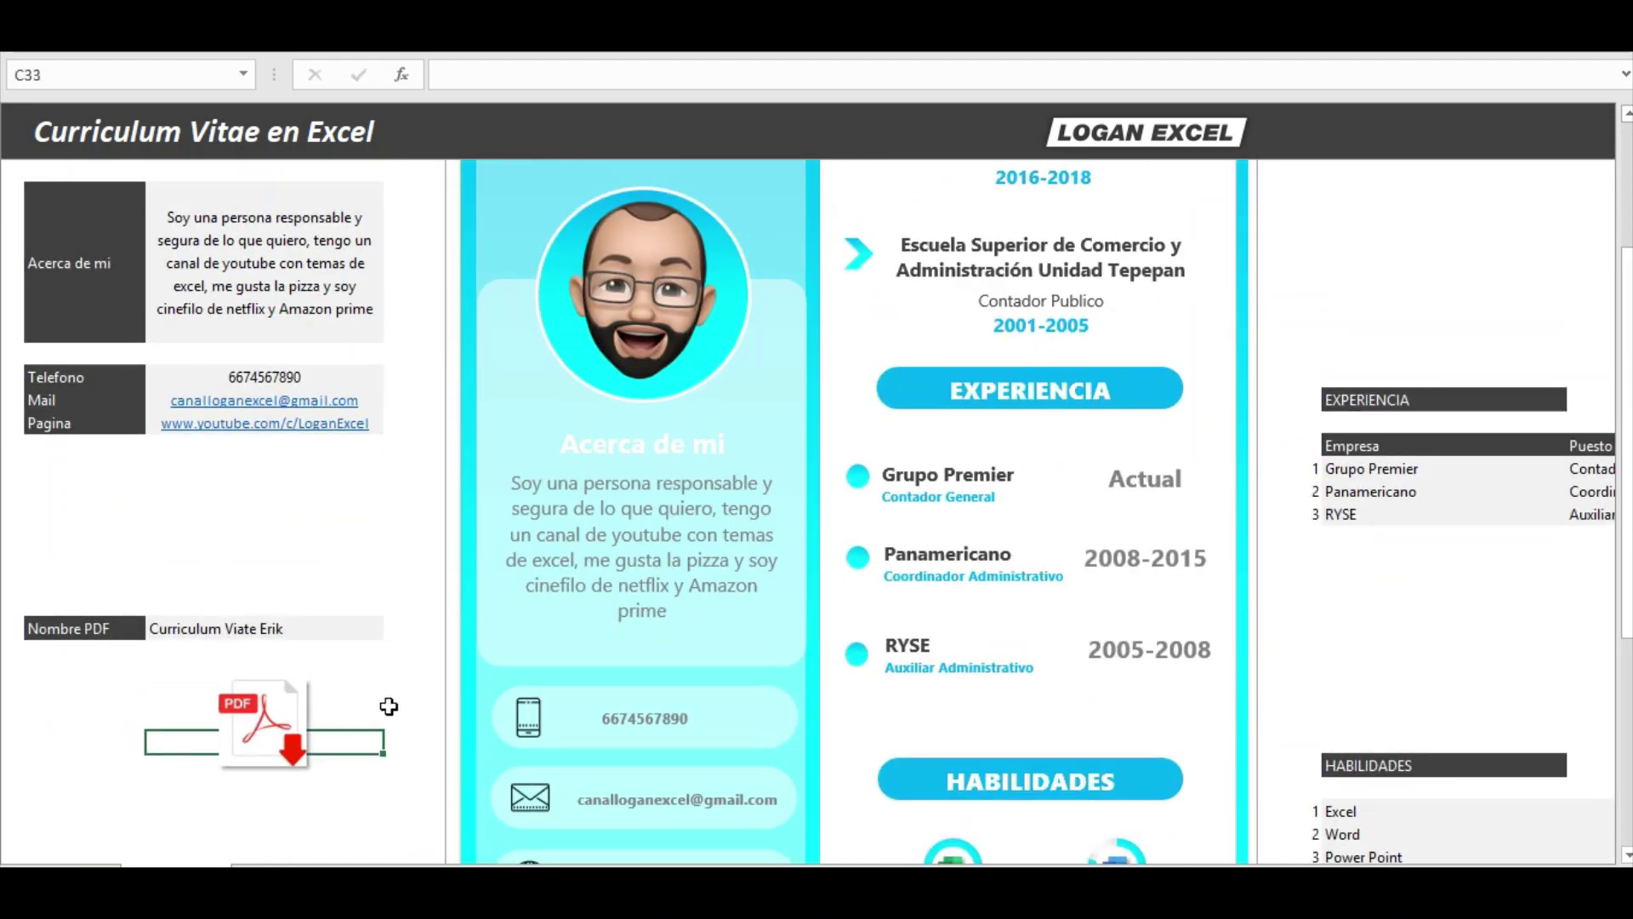
pyautogui.click(389, 706)
# Step: Run the PDF export macro, accept the saved message, and inspect the Nombre PDF formula in C28
pyautogui.click(272, 729)
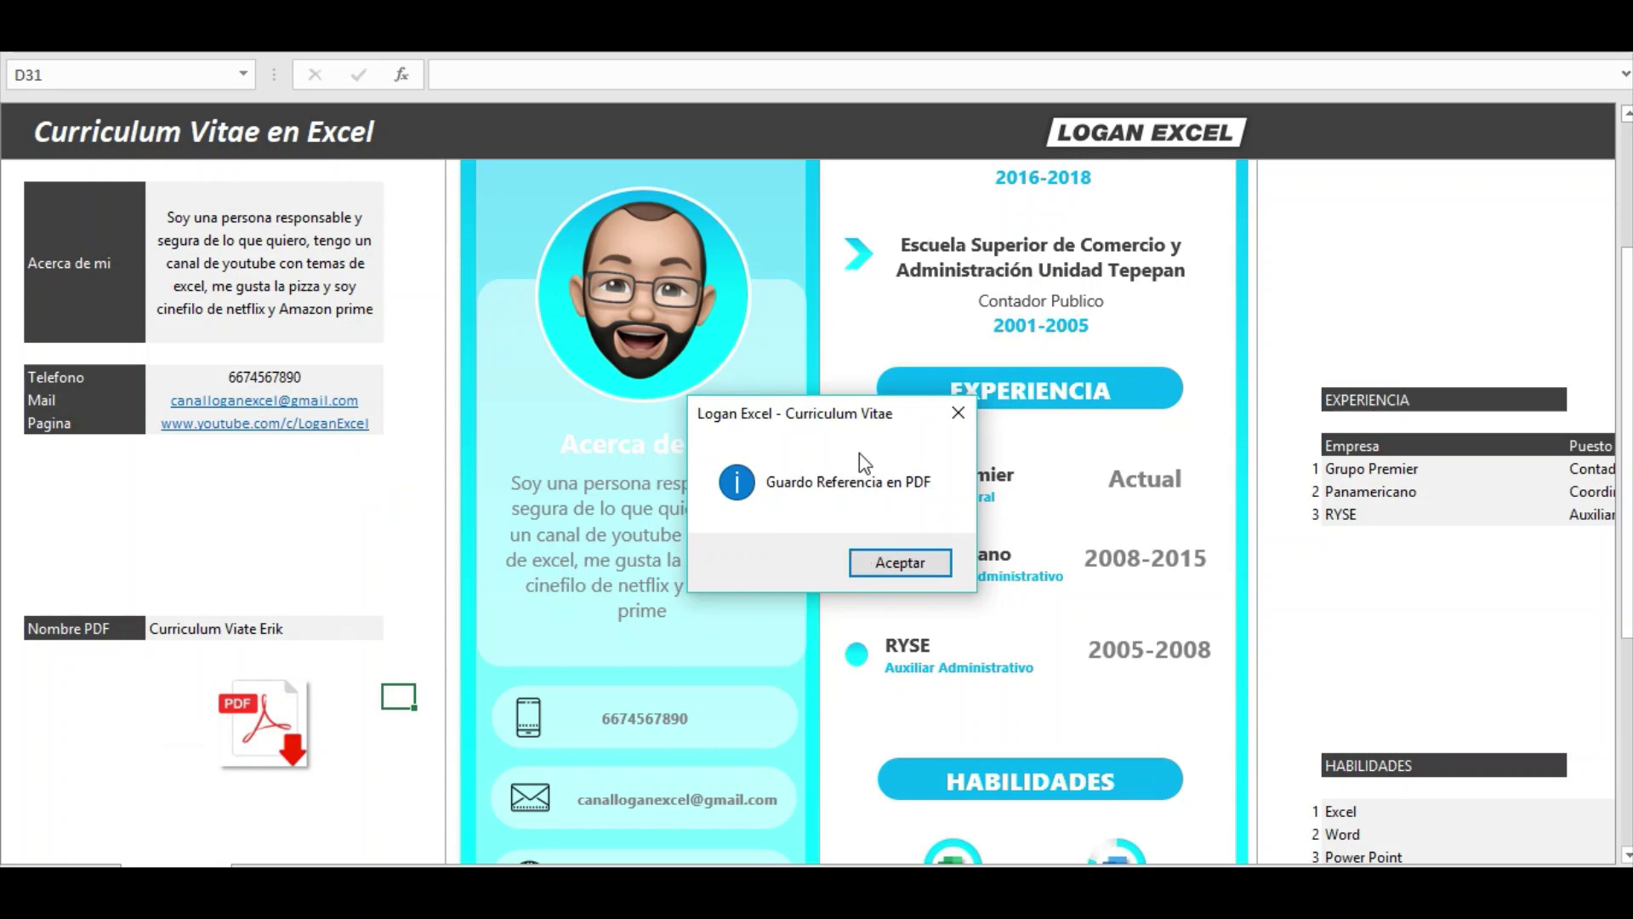
pyautogui.moveTo(857, 430); pyautogui.dragTo(752, 416)
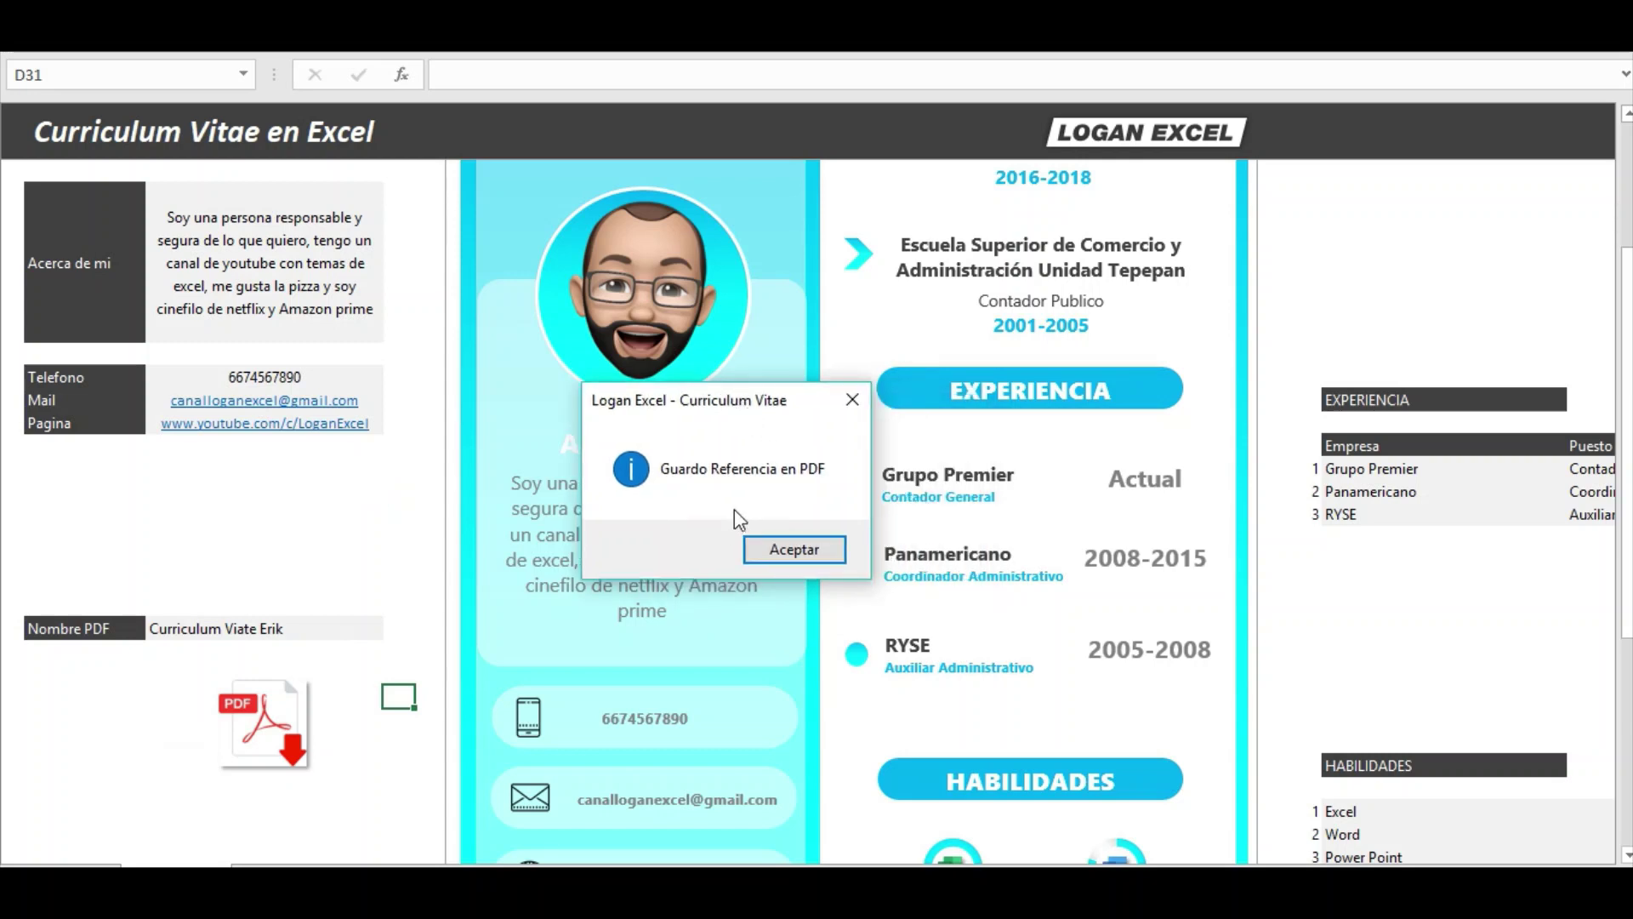
pyautogui.click(784, 552)
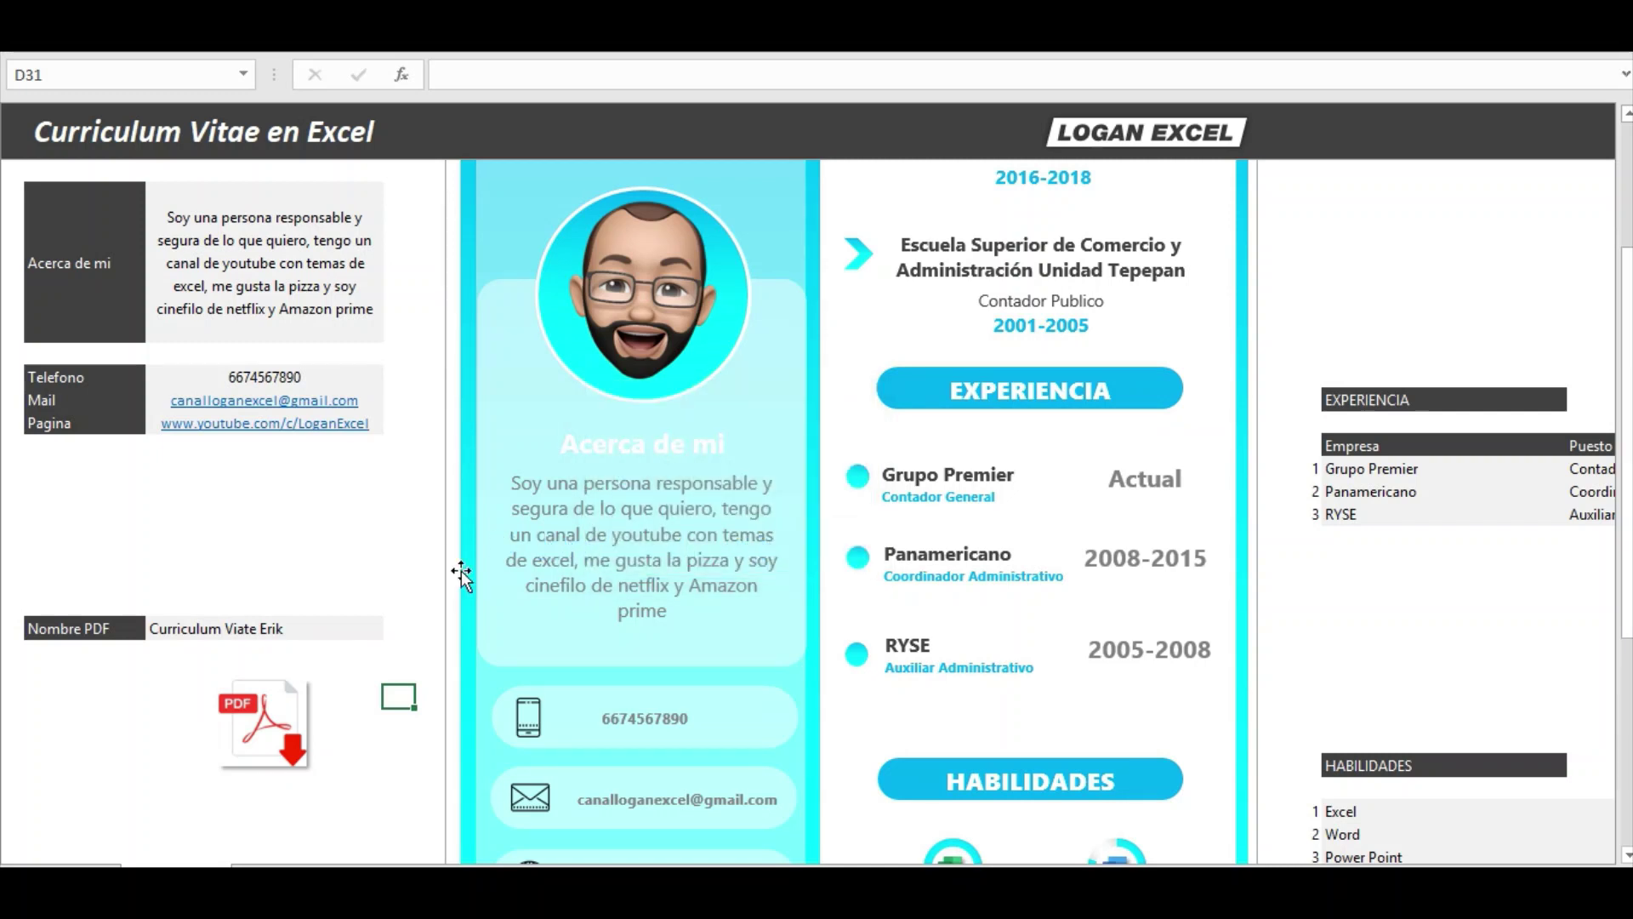
pyautogui.click(139, 671)
pyautogui.click(182, 638)
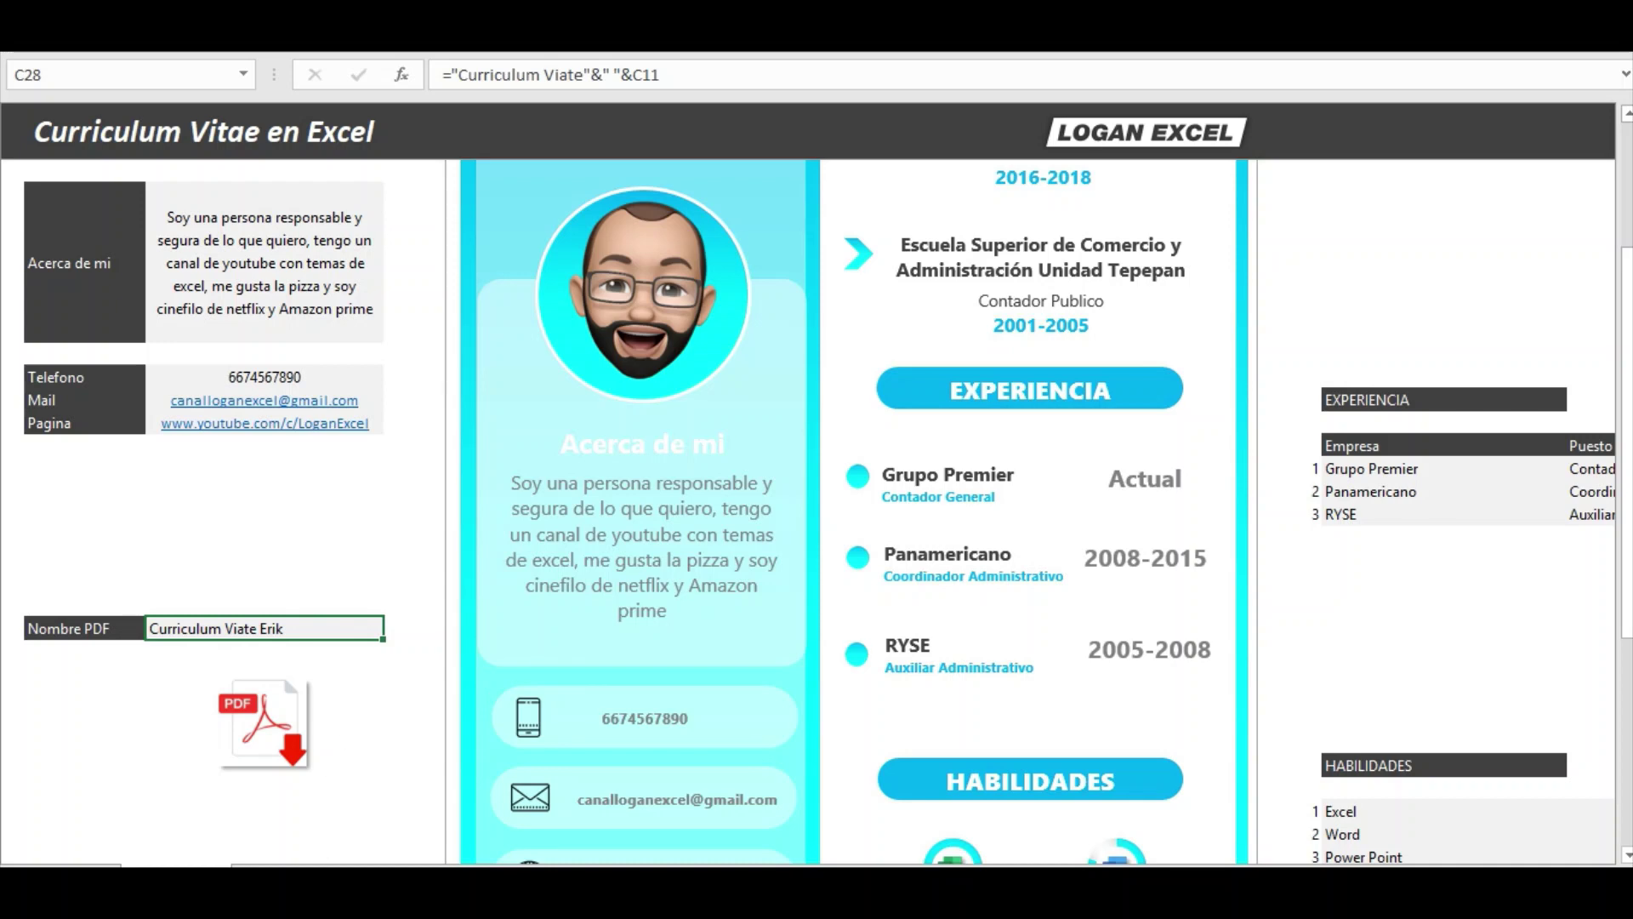
# Step: Open the exported CV PDF from the Curriculum folder in File Explorer
pyautogui.click(610, 843)
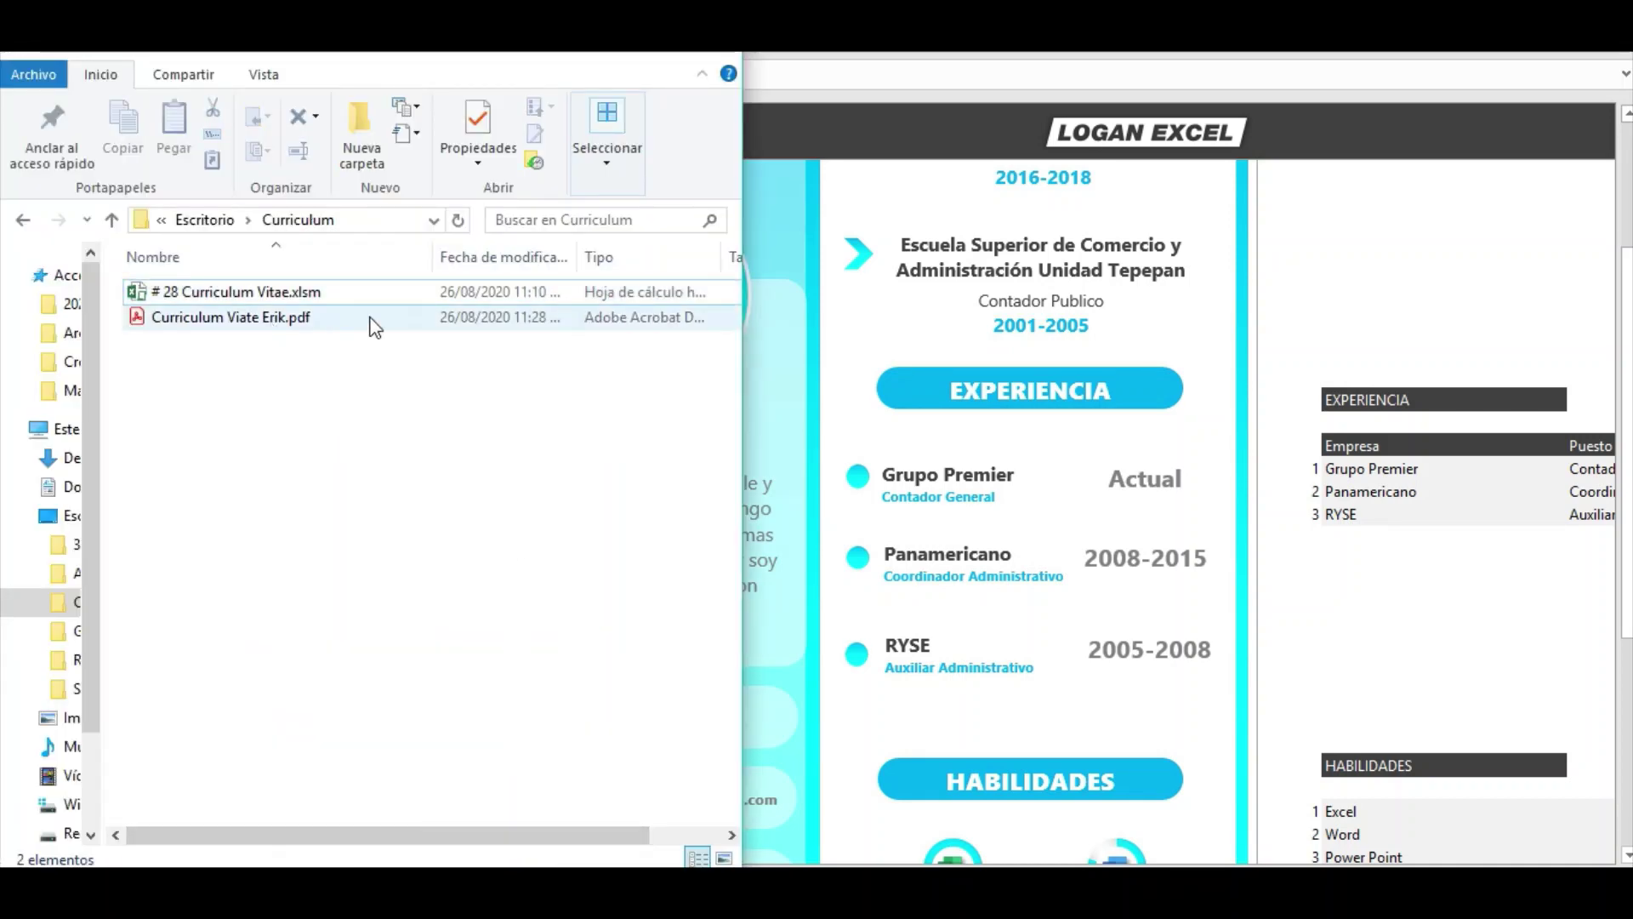
pyautogui.moveTo(439, 265); pyautogui.dragTo(451, 259)
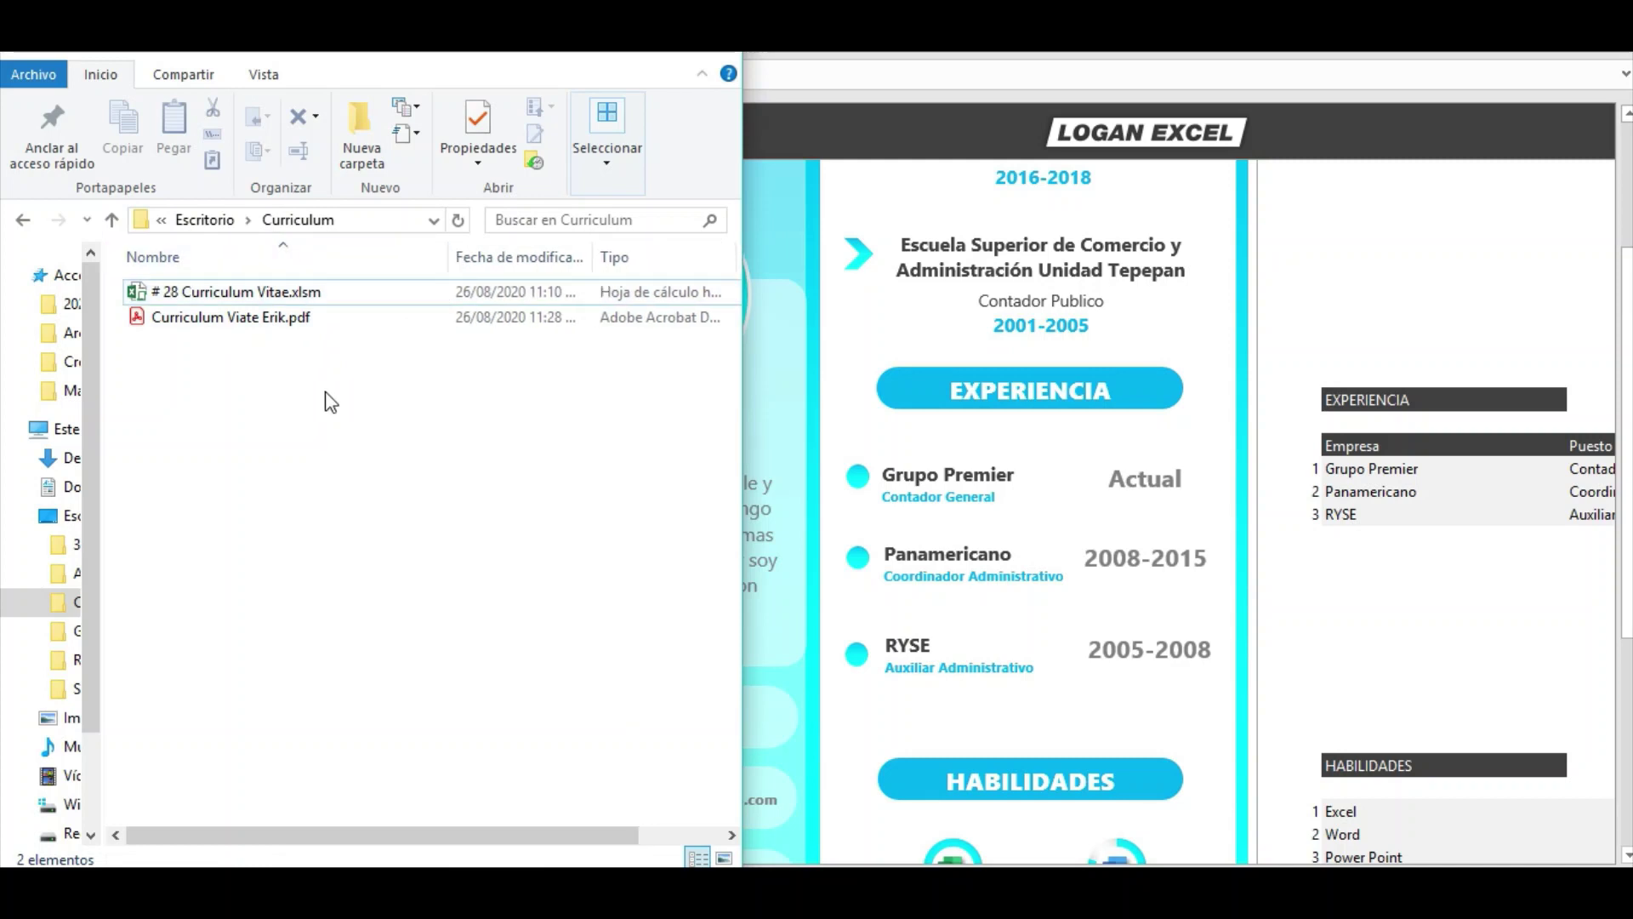
pyautogui.click(274, 321)
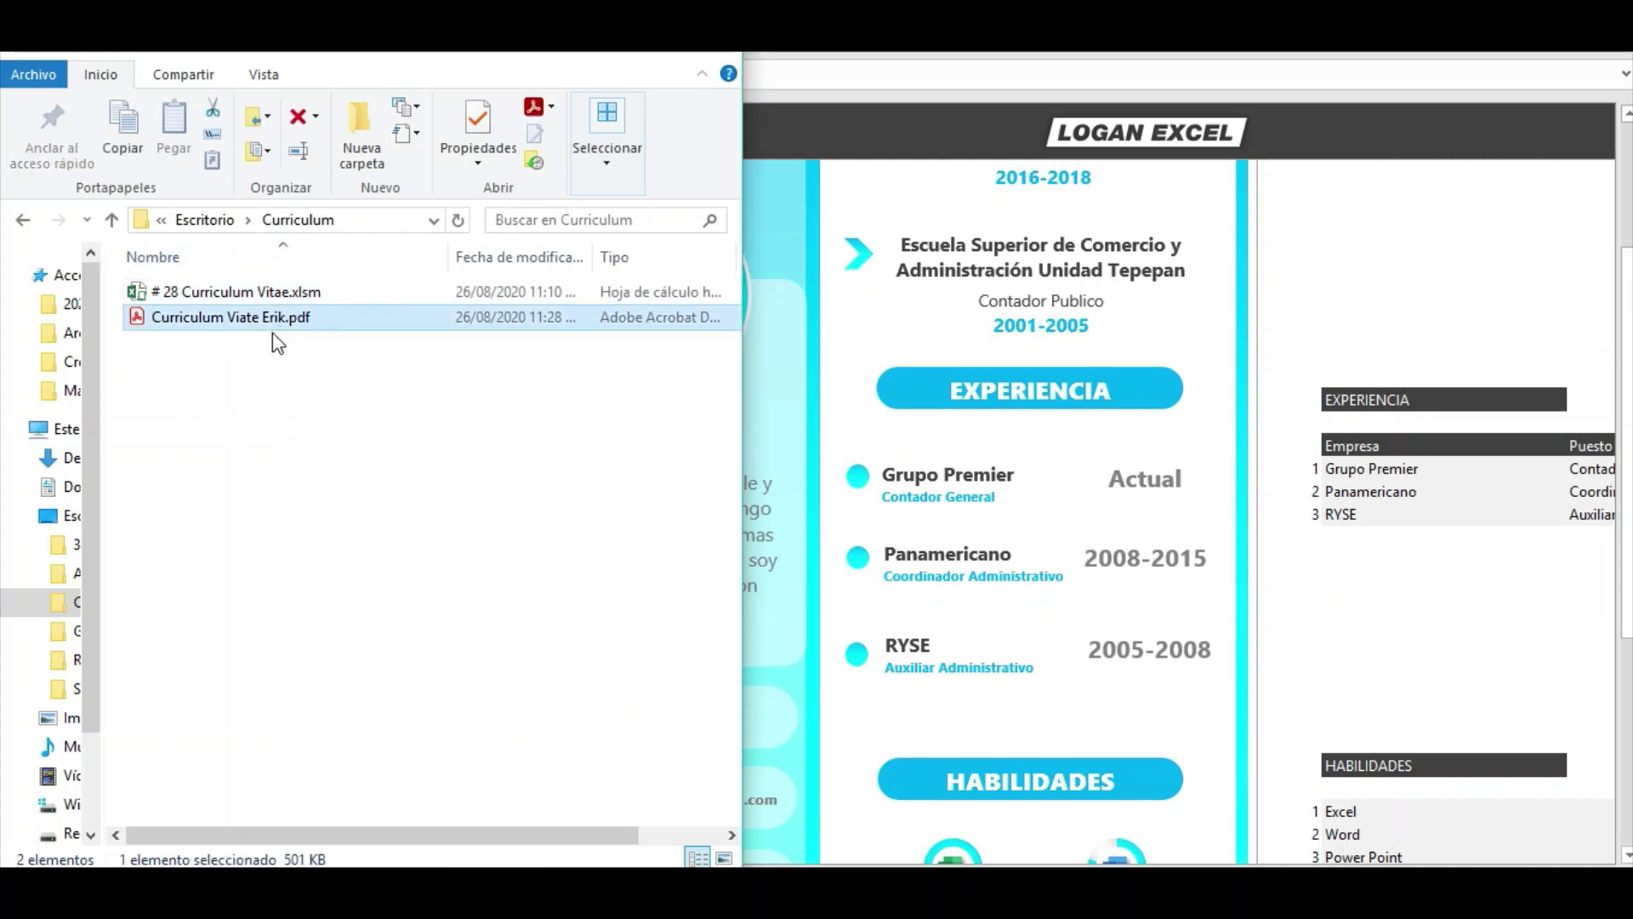
pyautogui.doubleClick(224, 326)
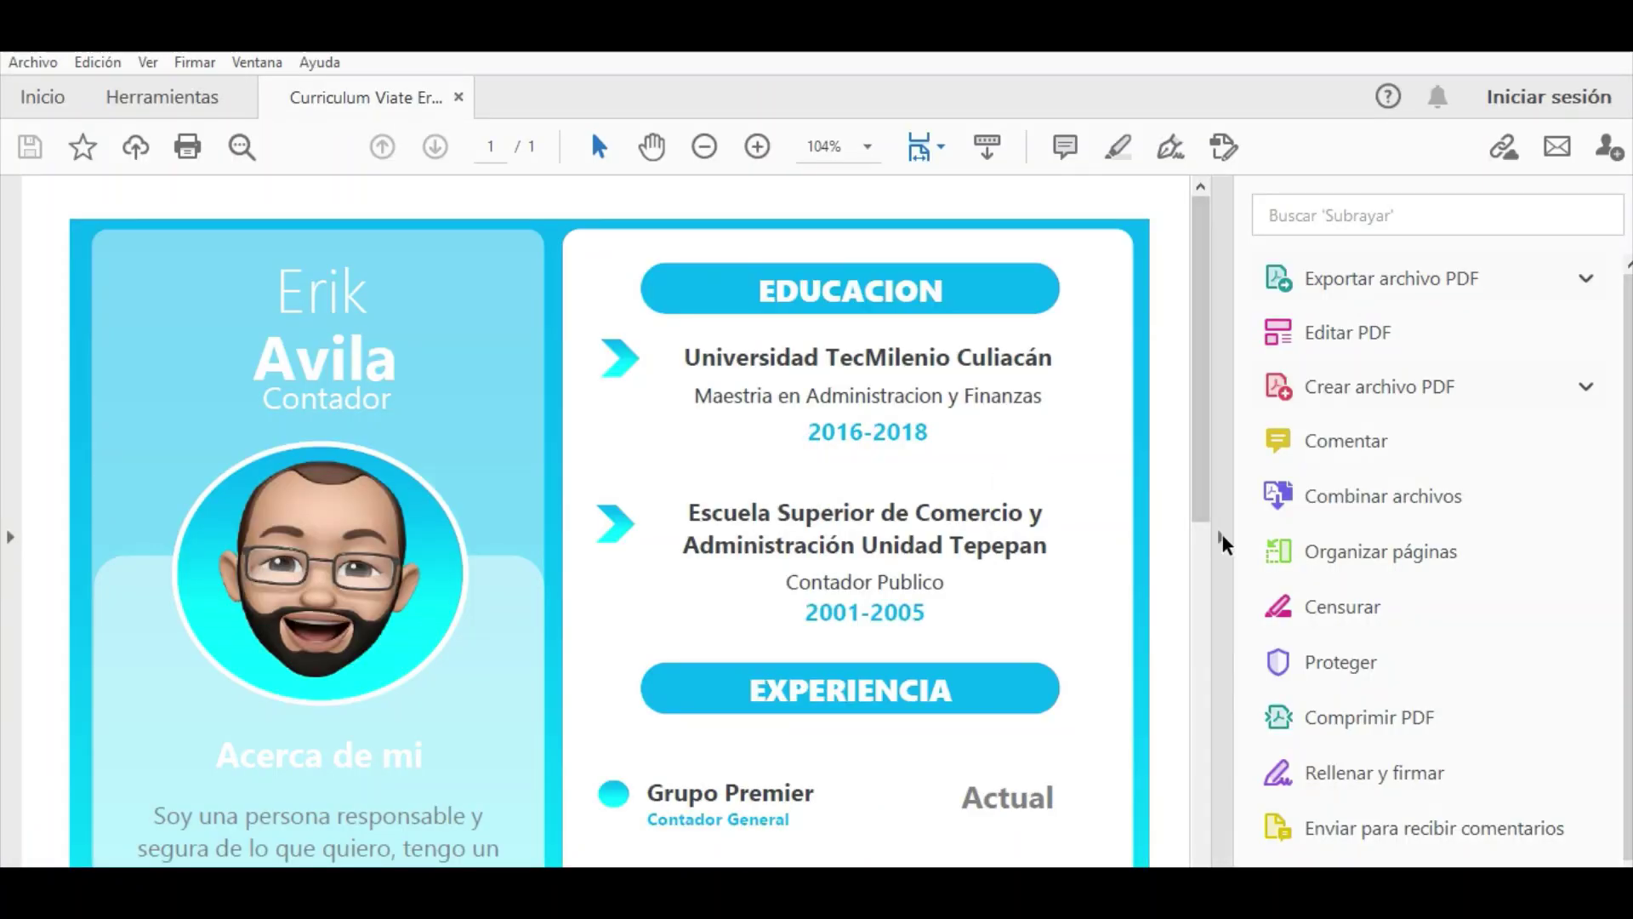
# Step: Collapse Acrobat's tools pane and scroll through the one-page CV PDF to review every section
pyautogui.click(1222, 537)
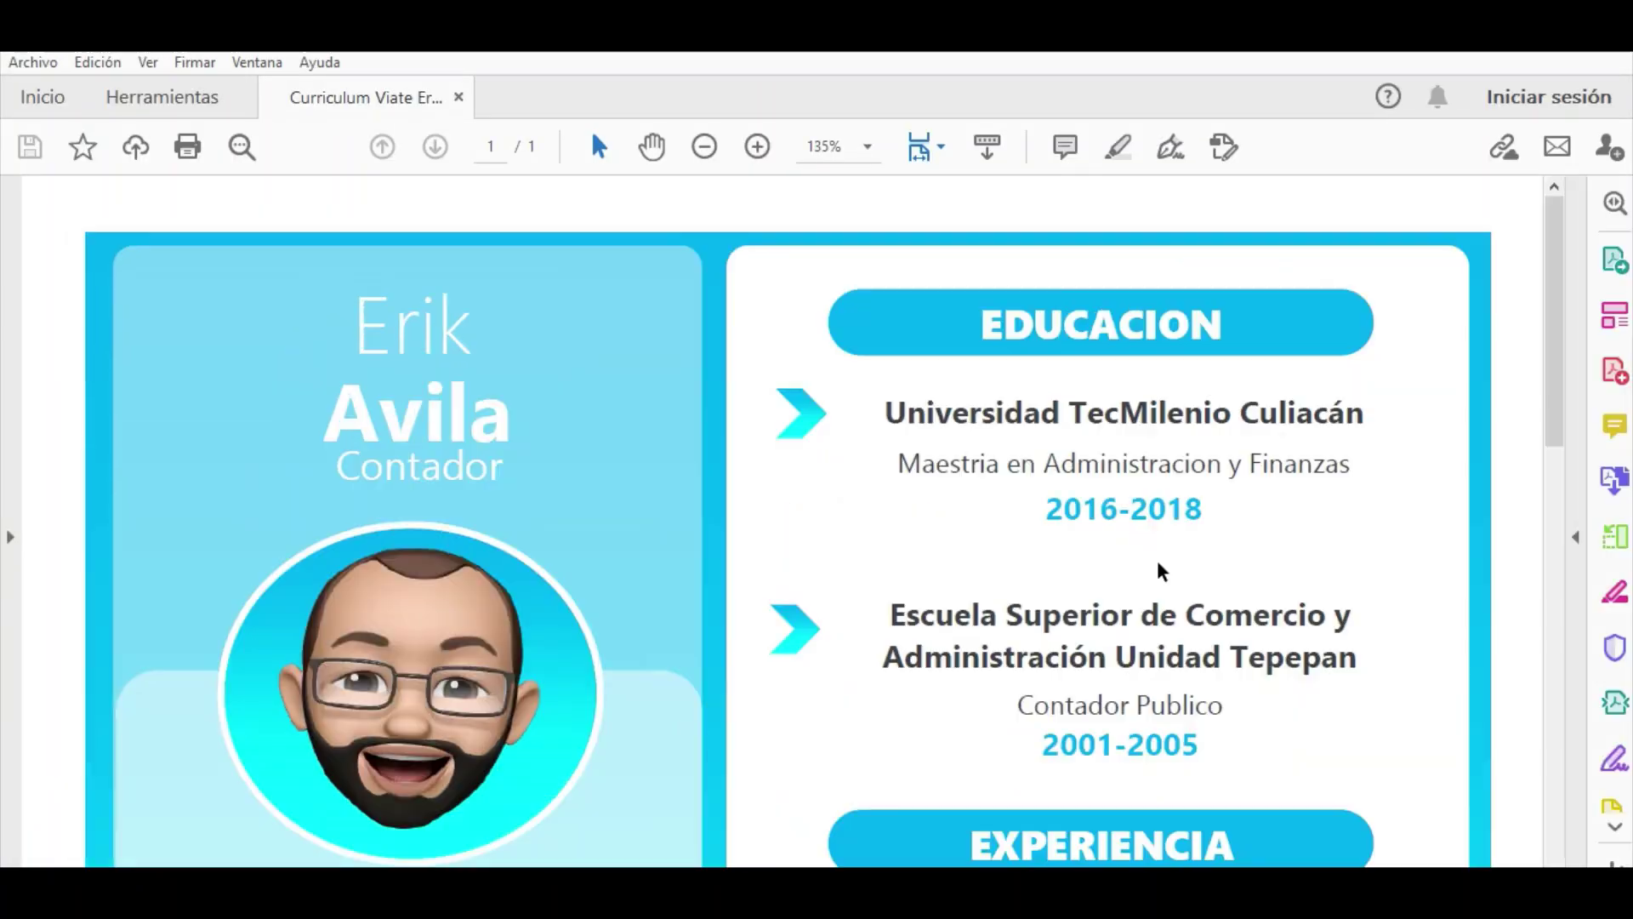
pyautogui.keyDown('ctrl'); pyautogui.scroll(-1, 1131, 572); pyautogui.keyUp('ctrl')
pyautogui.keyDown('ctrl'); pyautogui.scroll(-1, 1127, 569); pyautogui.keyUp('ctrl')
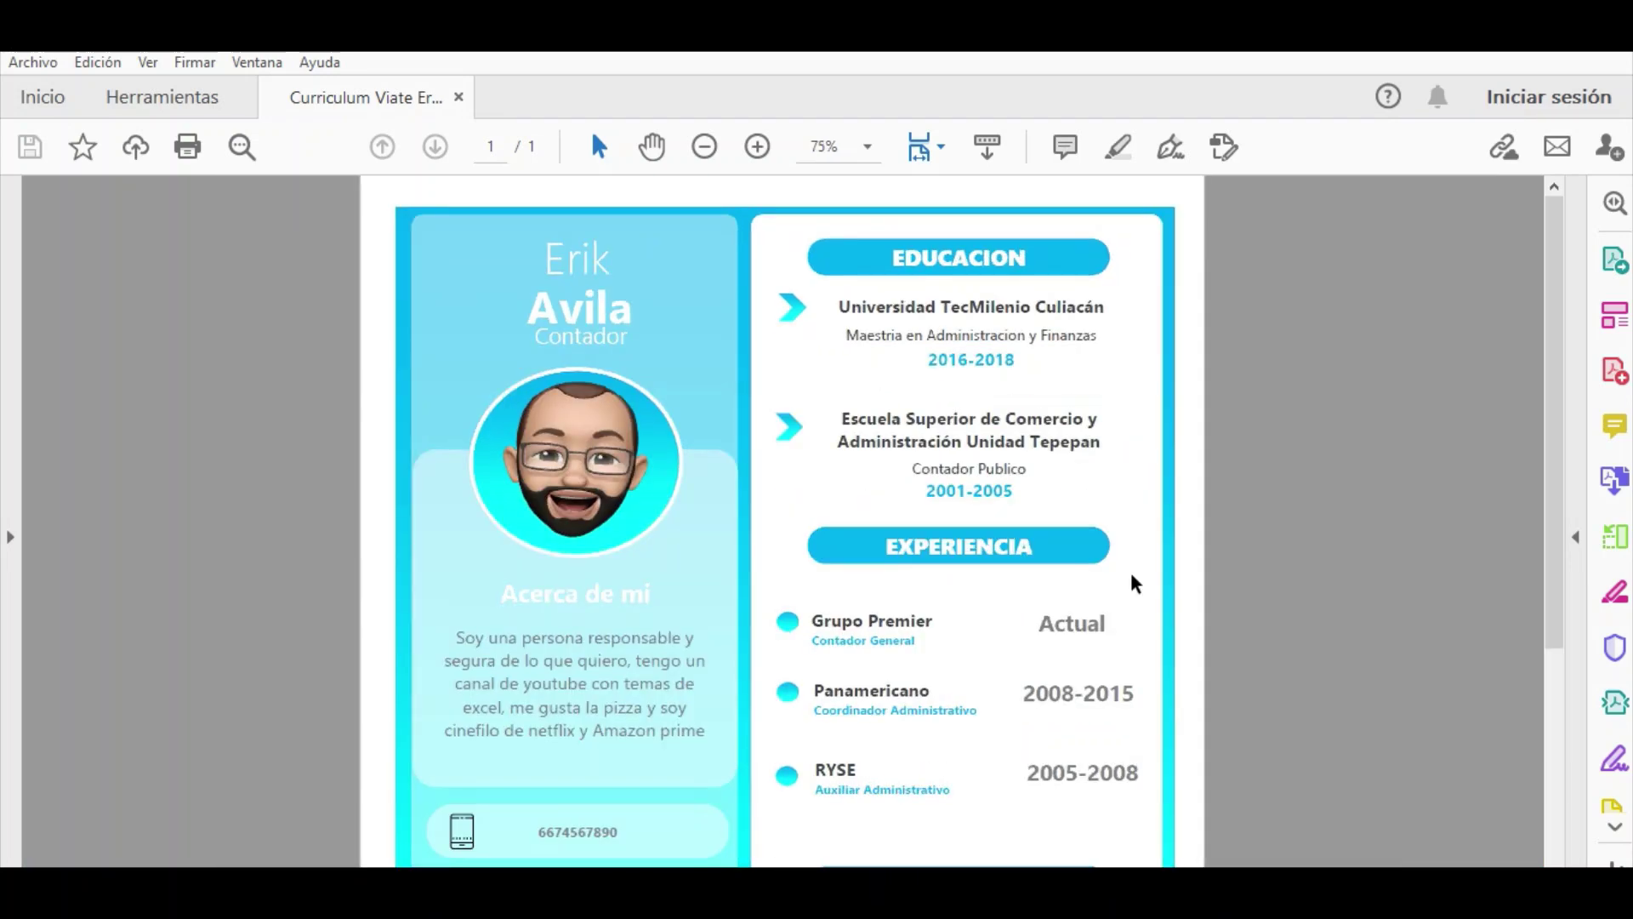
pyautogui.scroll(-2, 1132, 584)
pyautogui.scroll(-2, 1102, 572)
pyautogui.scroll(-2, 1101, 568)
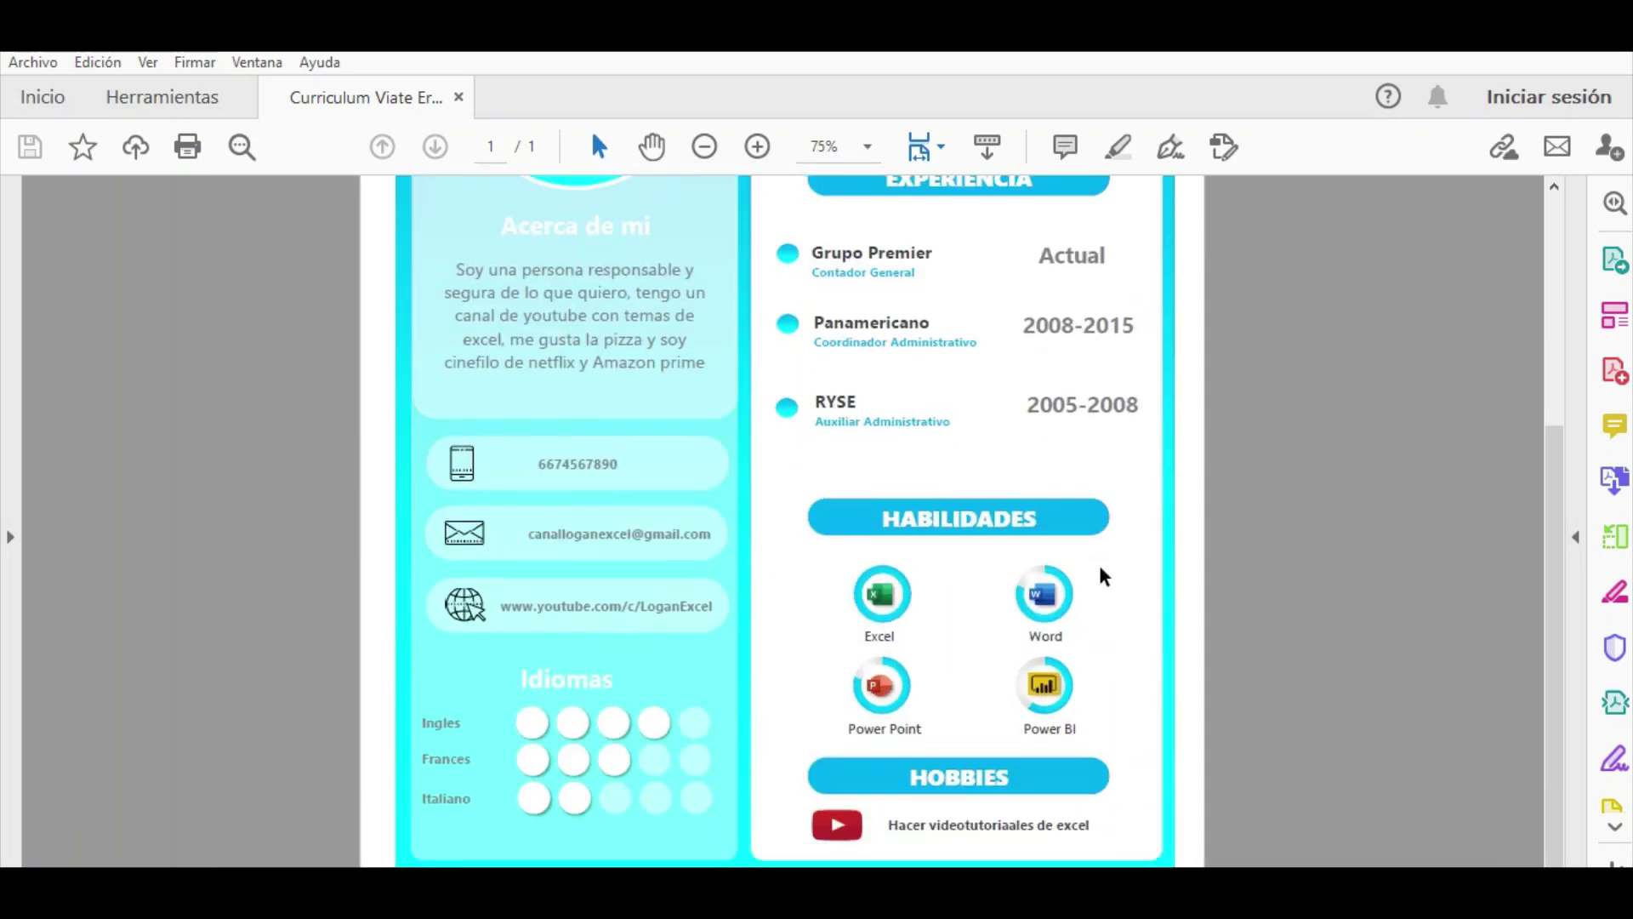
pyautogui.scroll(2, 927, 617)
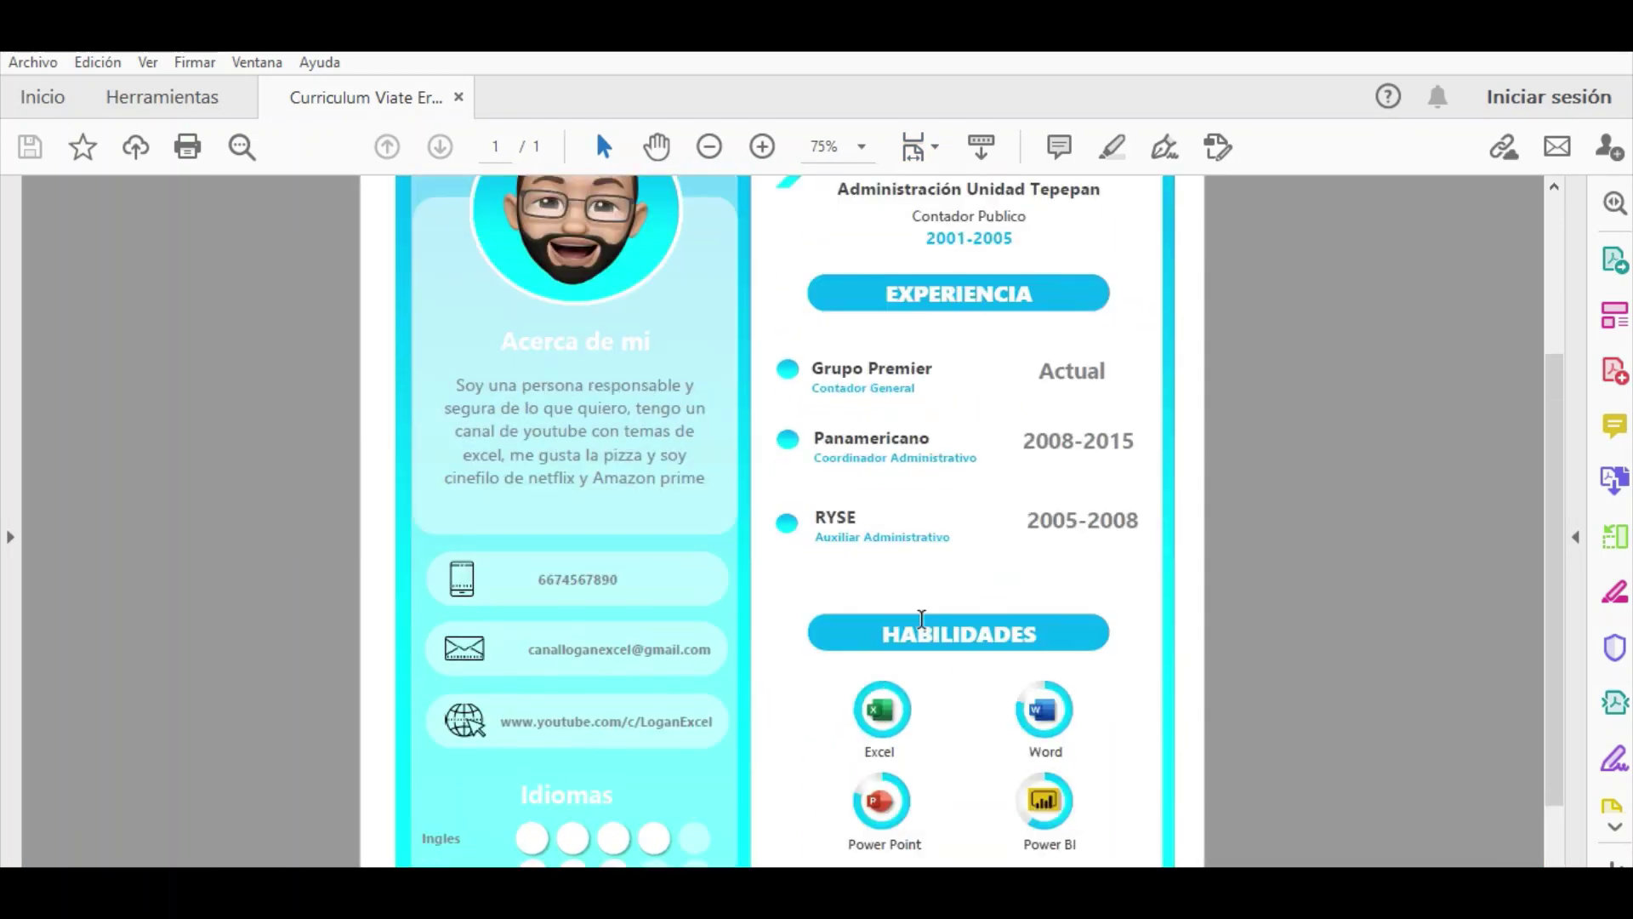
pyautogui.scroll(3, 910, 615)
pyautogui.scroll(-2, 903, 615)
pyautogui.scroll(-2, 903, 616)
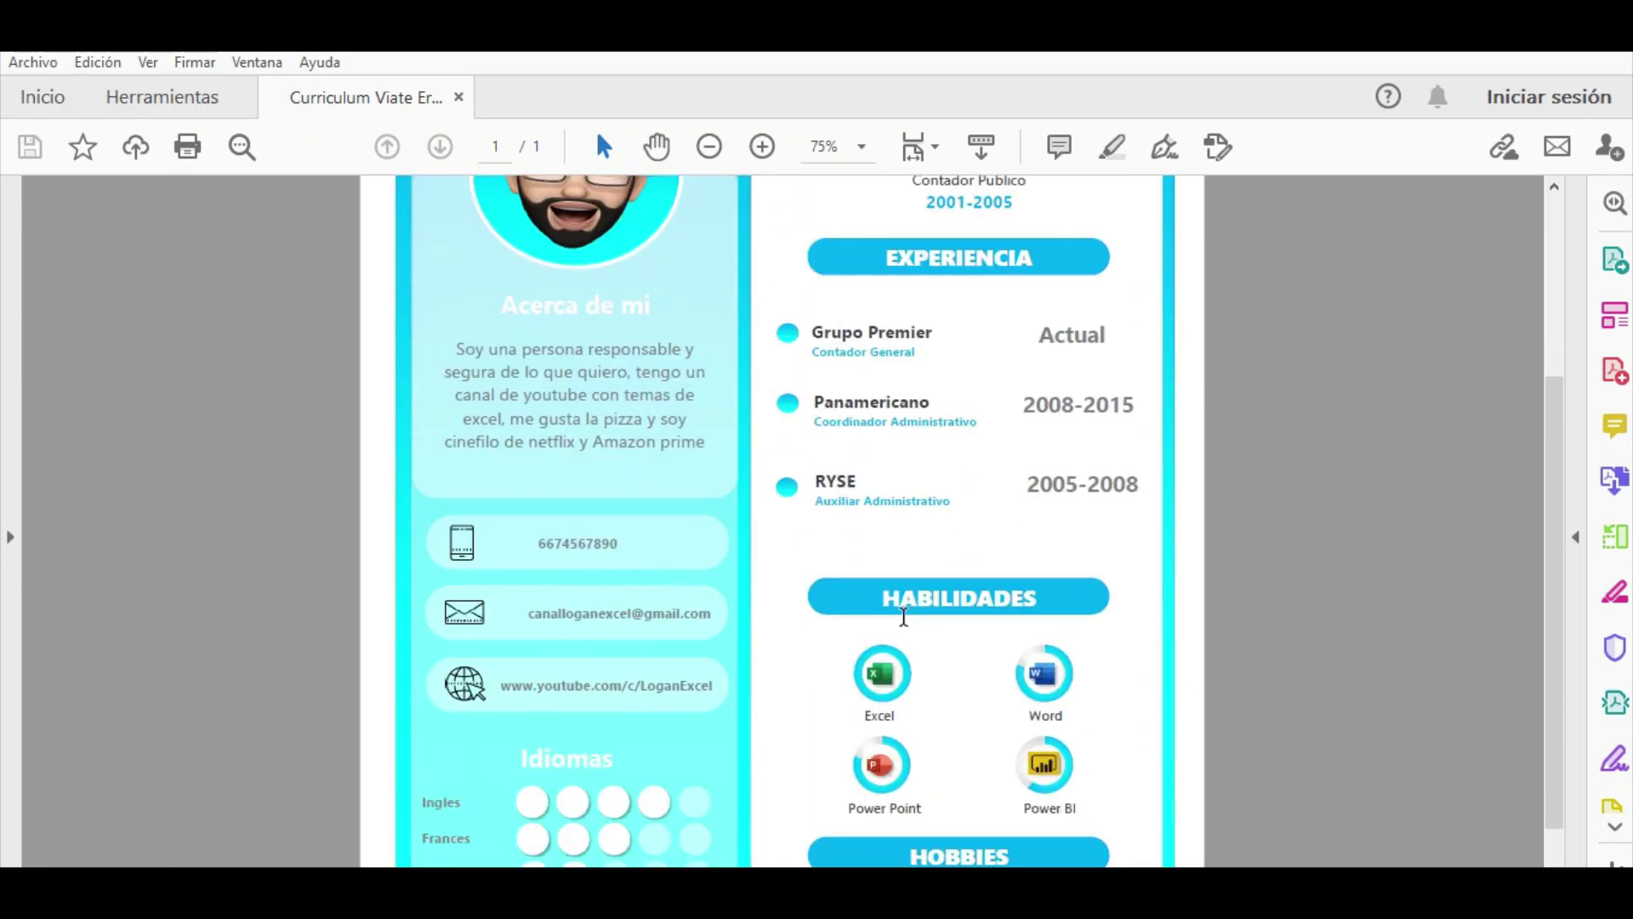
pyautogui.scroll(2, 903, 616)
pyautogui.scroll(2, 903, 615)
pyautogui.scroll(-3, 903, 616)
pyautogui.scroll(-1, 903, 616)
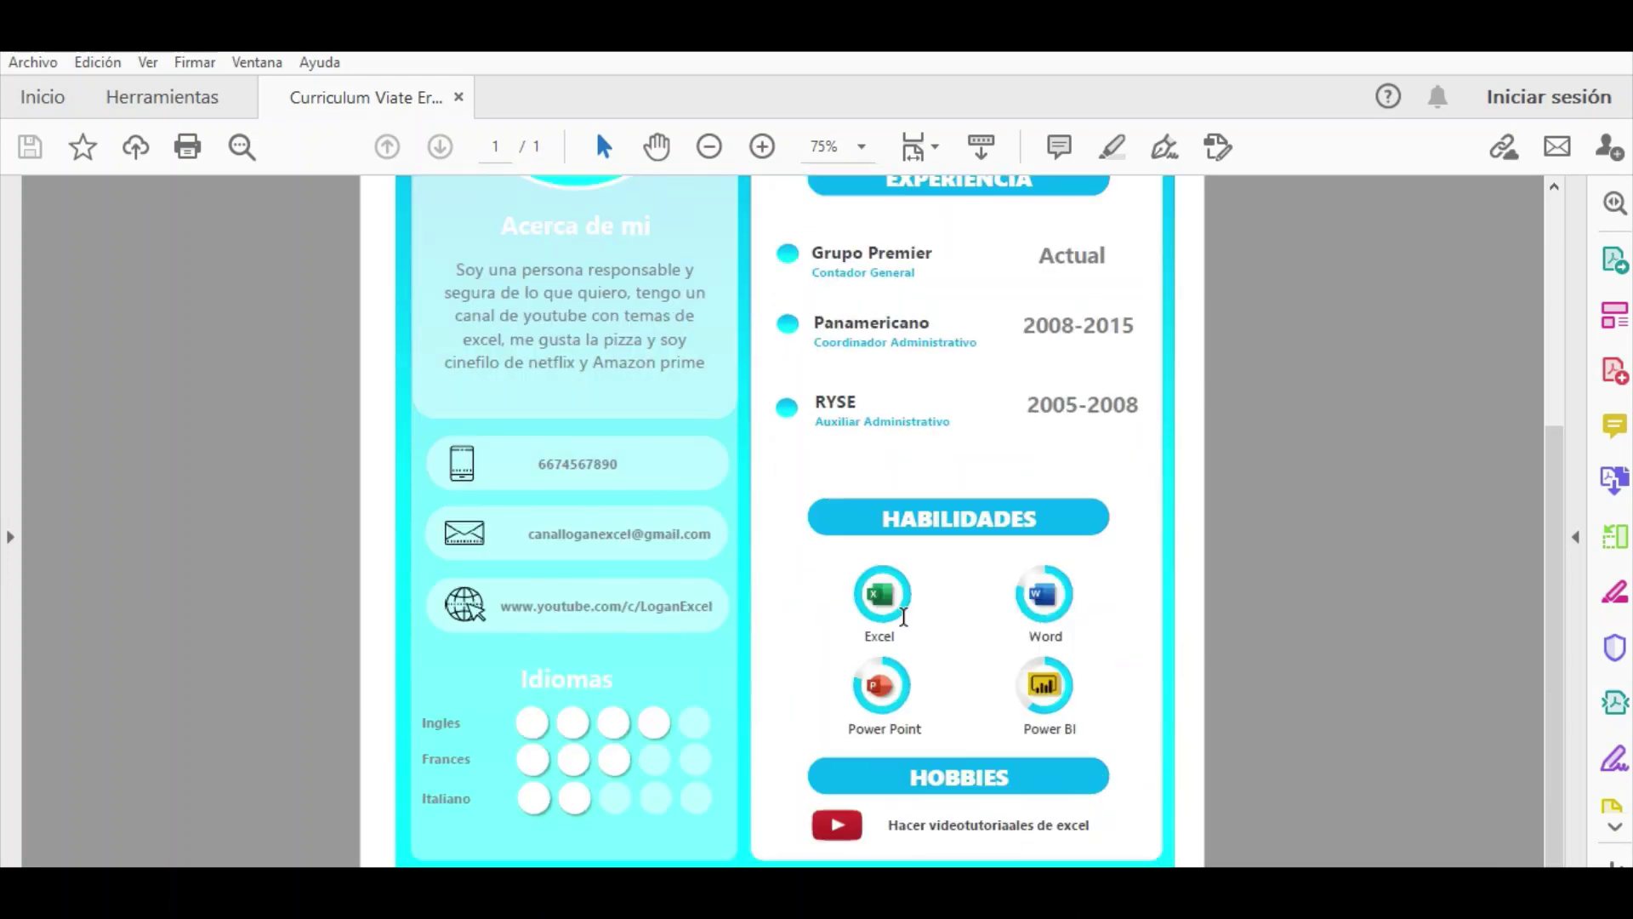
pyautogui.scroll(3, 777, 667)
pyautogui.scroll(1, 667, 701)
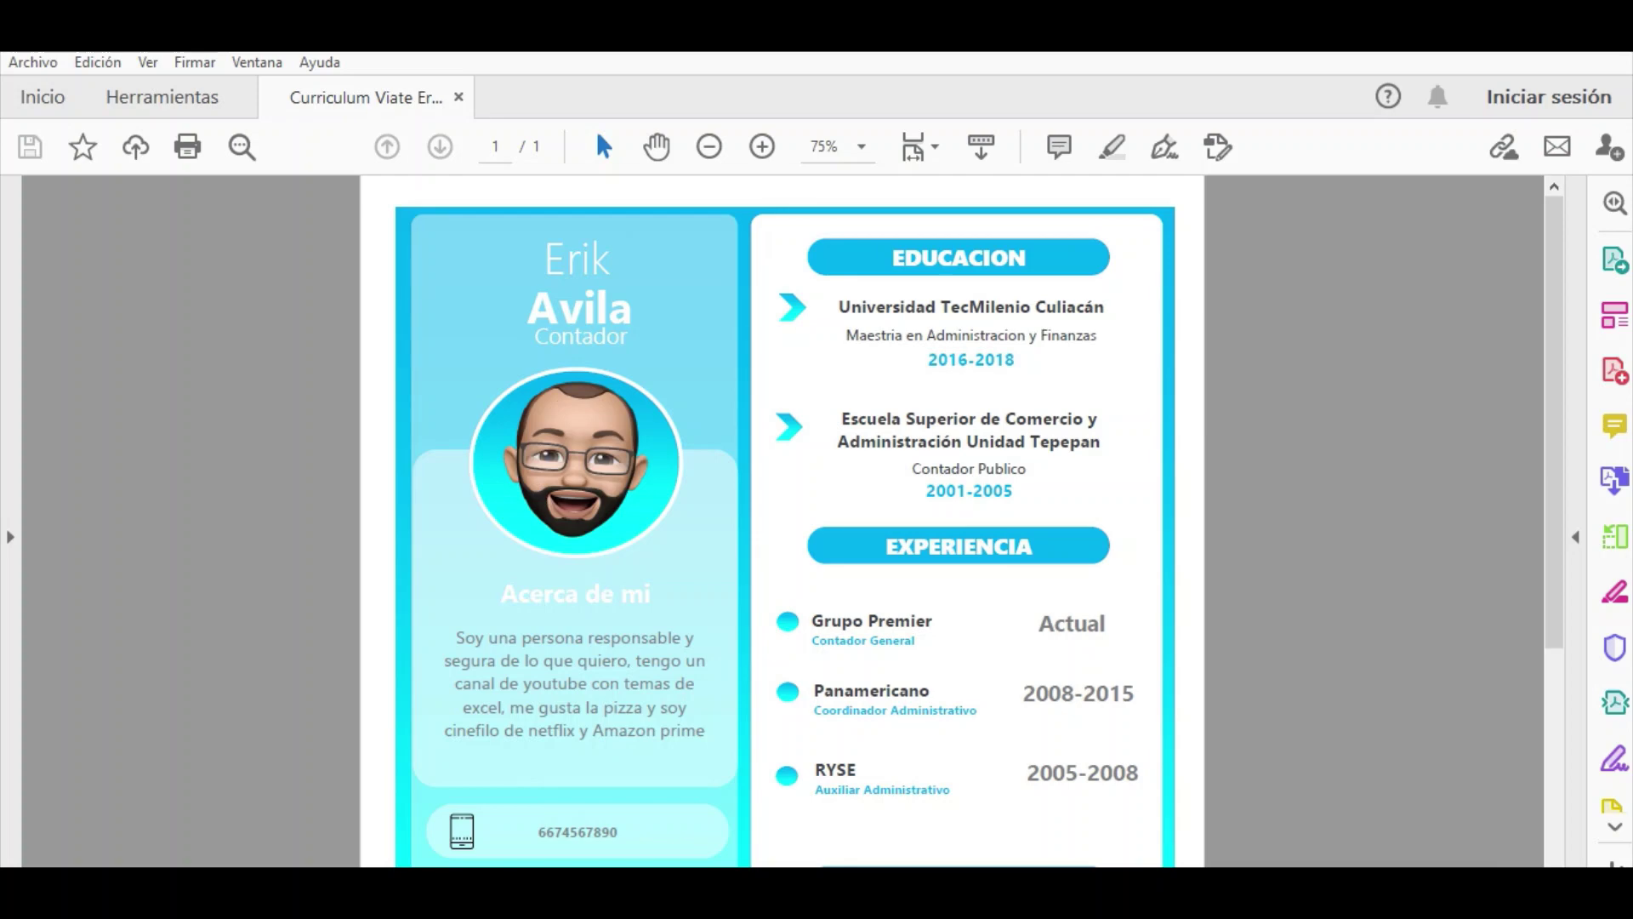
# Step: Switch back to the Excel workbook and scroll to the top of the cyan CV sheet
pyautogui.click(439, 853)
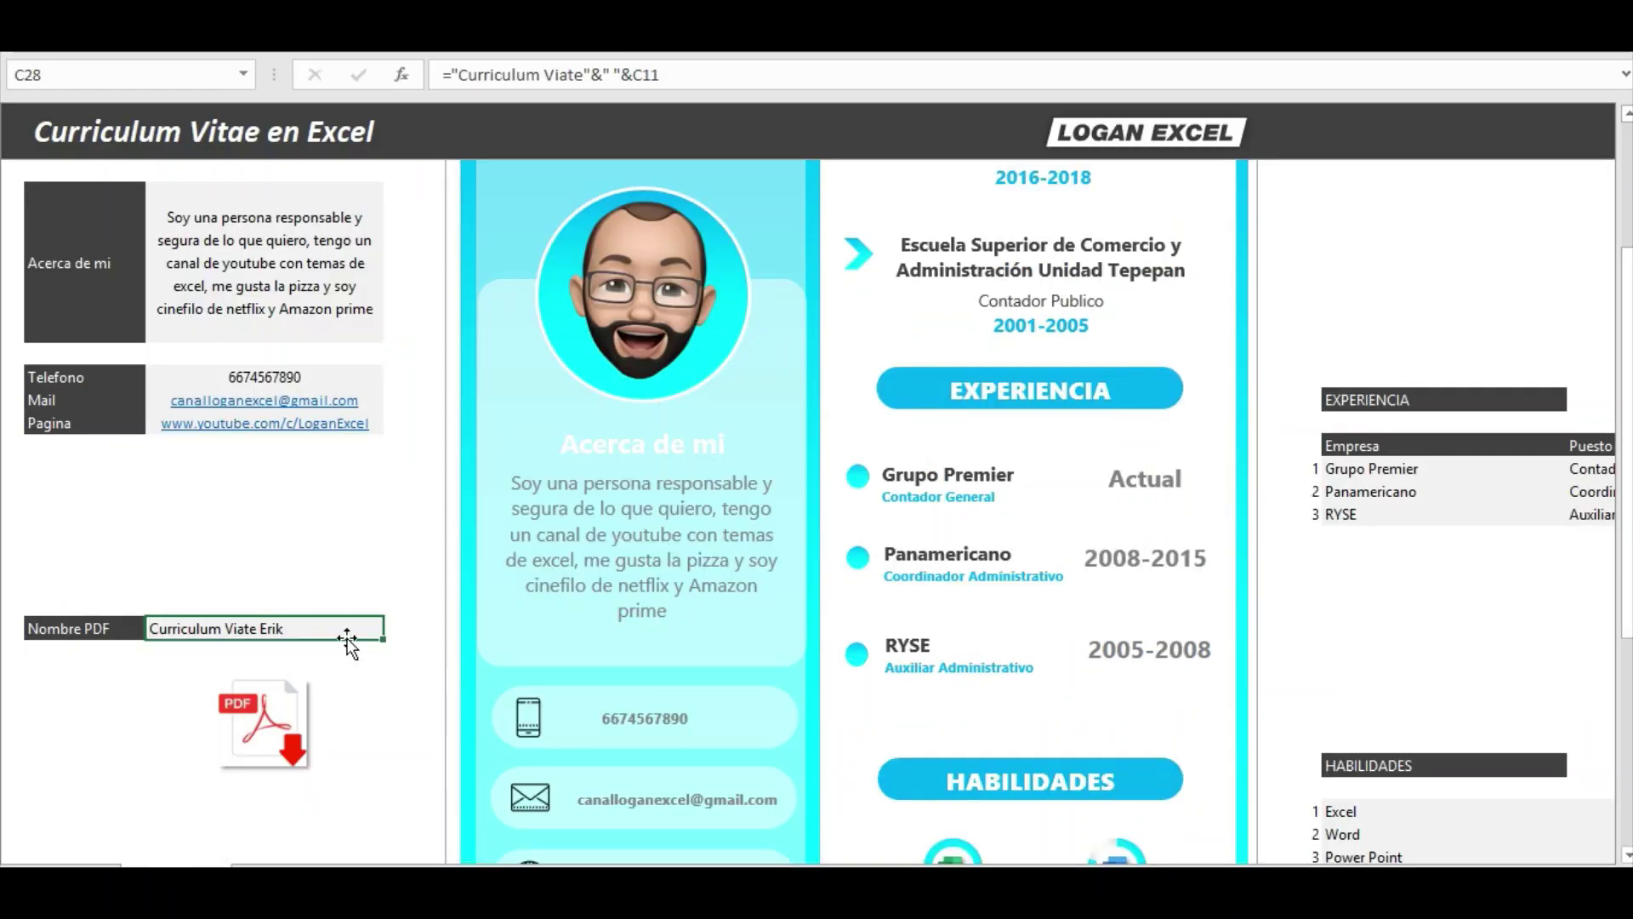
pyautogui.click(344, 491)
pyautogui.scroll(-2, 340, 509)
pyautogui.scroll(-2, 341, 509)
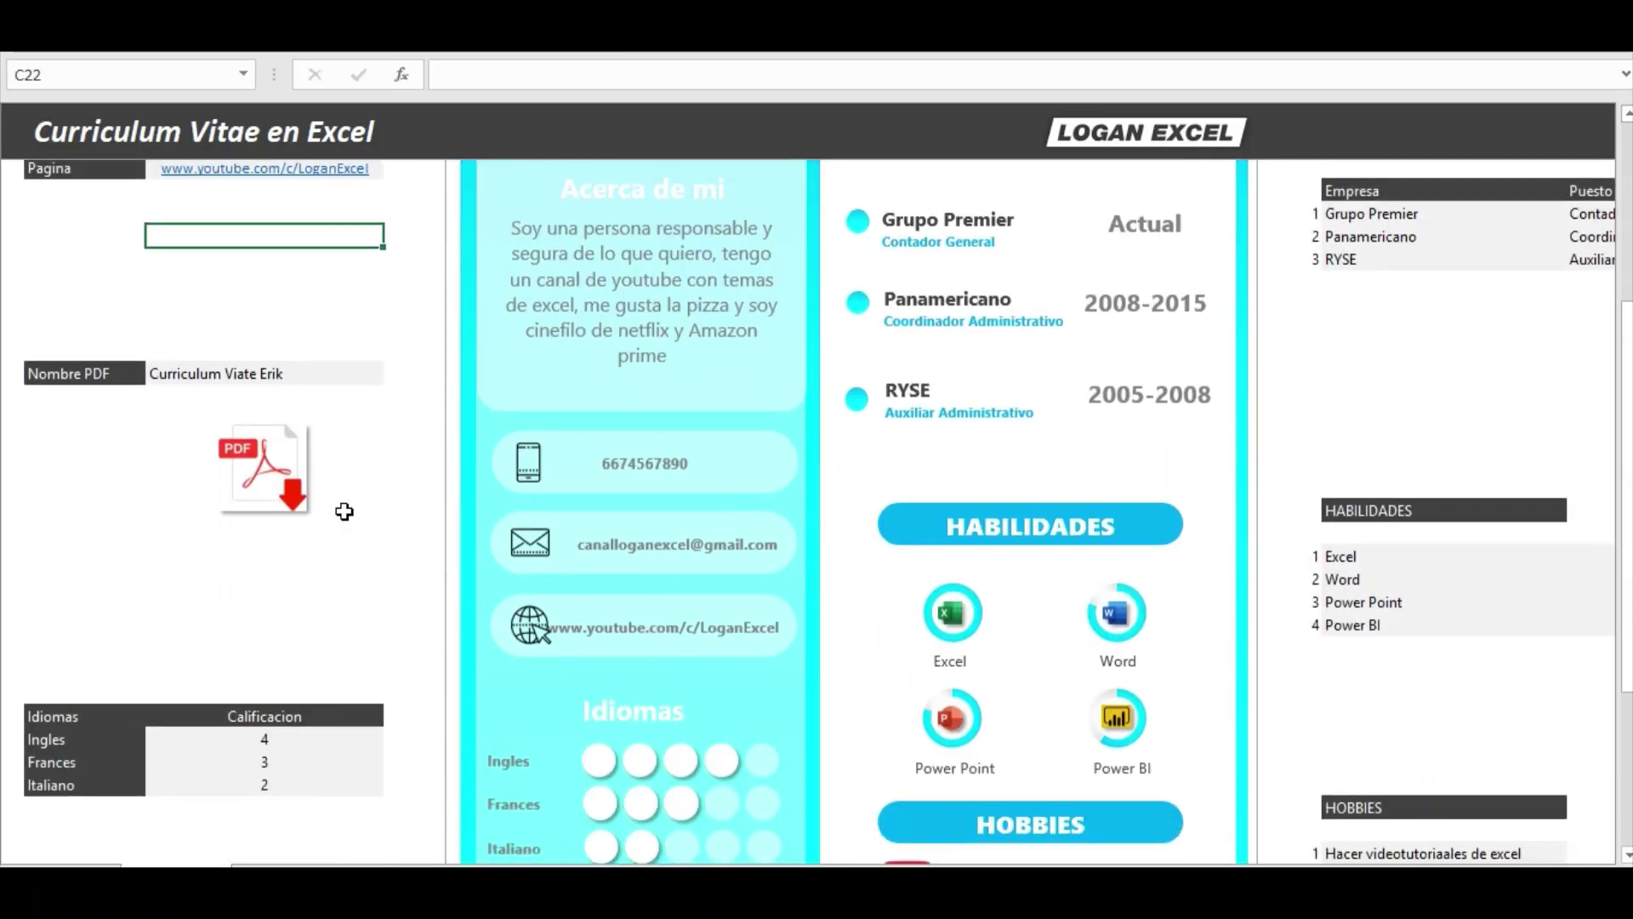
pyautogui.scroll(5, 342, 511)
pyautogui.scroll(3, 345, 512)
pyautogui.scroll(-3, 349, 509)
pyautogui.scroll(-1, 348, 509)
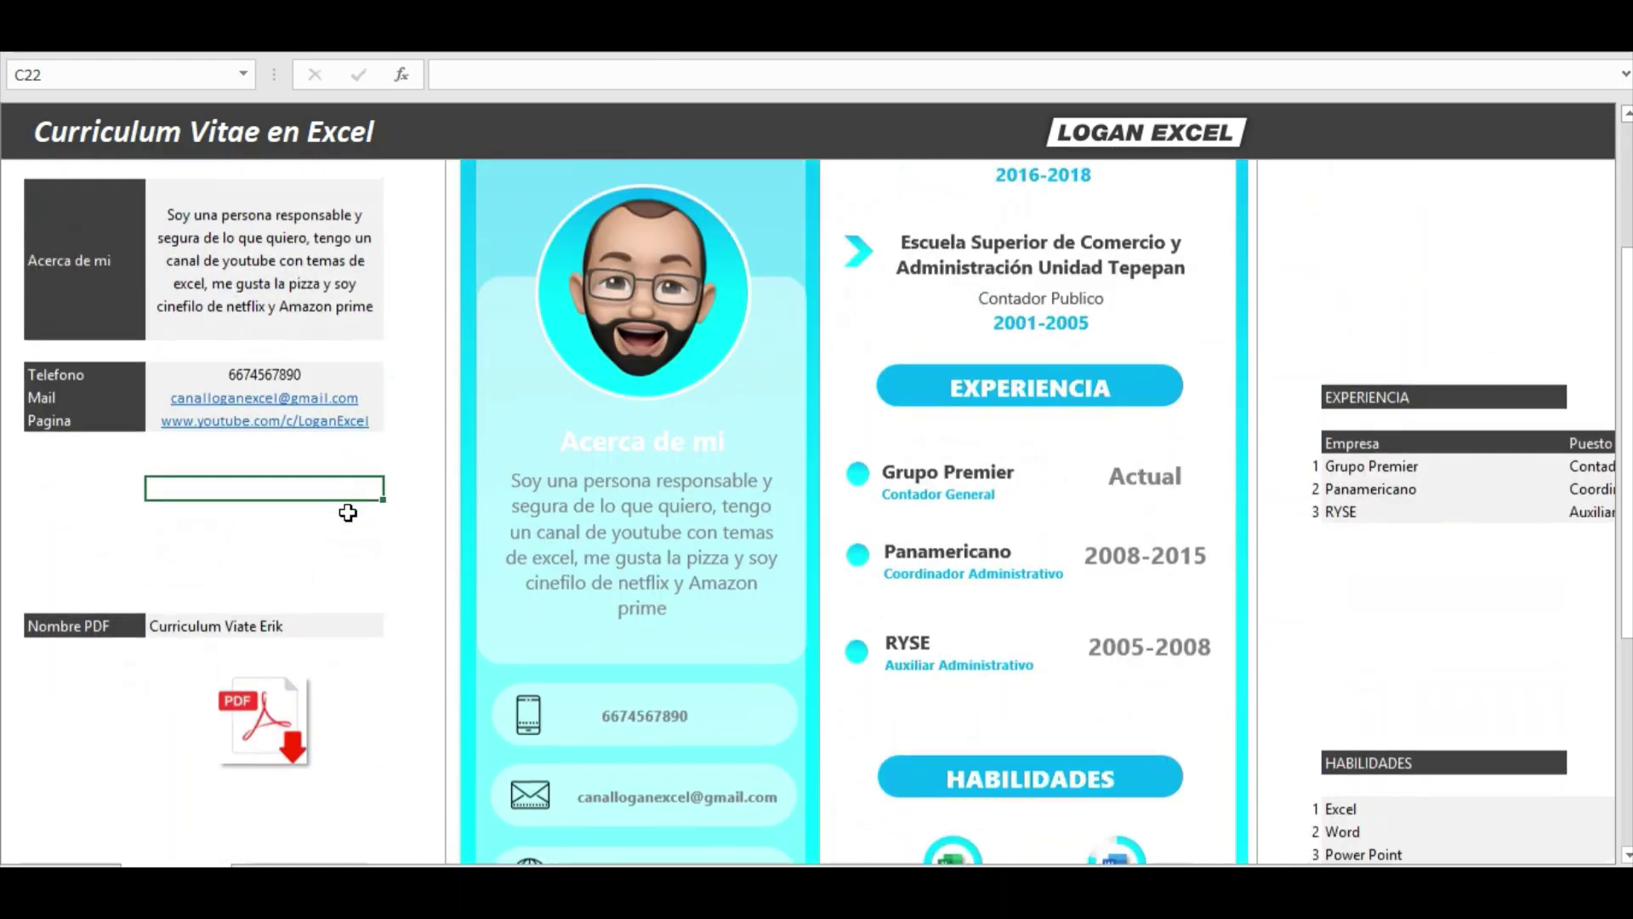
pyautogui.scroll(-3, 348, 512)
pyautogui.scroll(-2, 348, 512)
pyautogui.scroll(-1, 348, 512)
pyautogui.scroll(1, 348, 514)
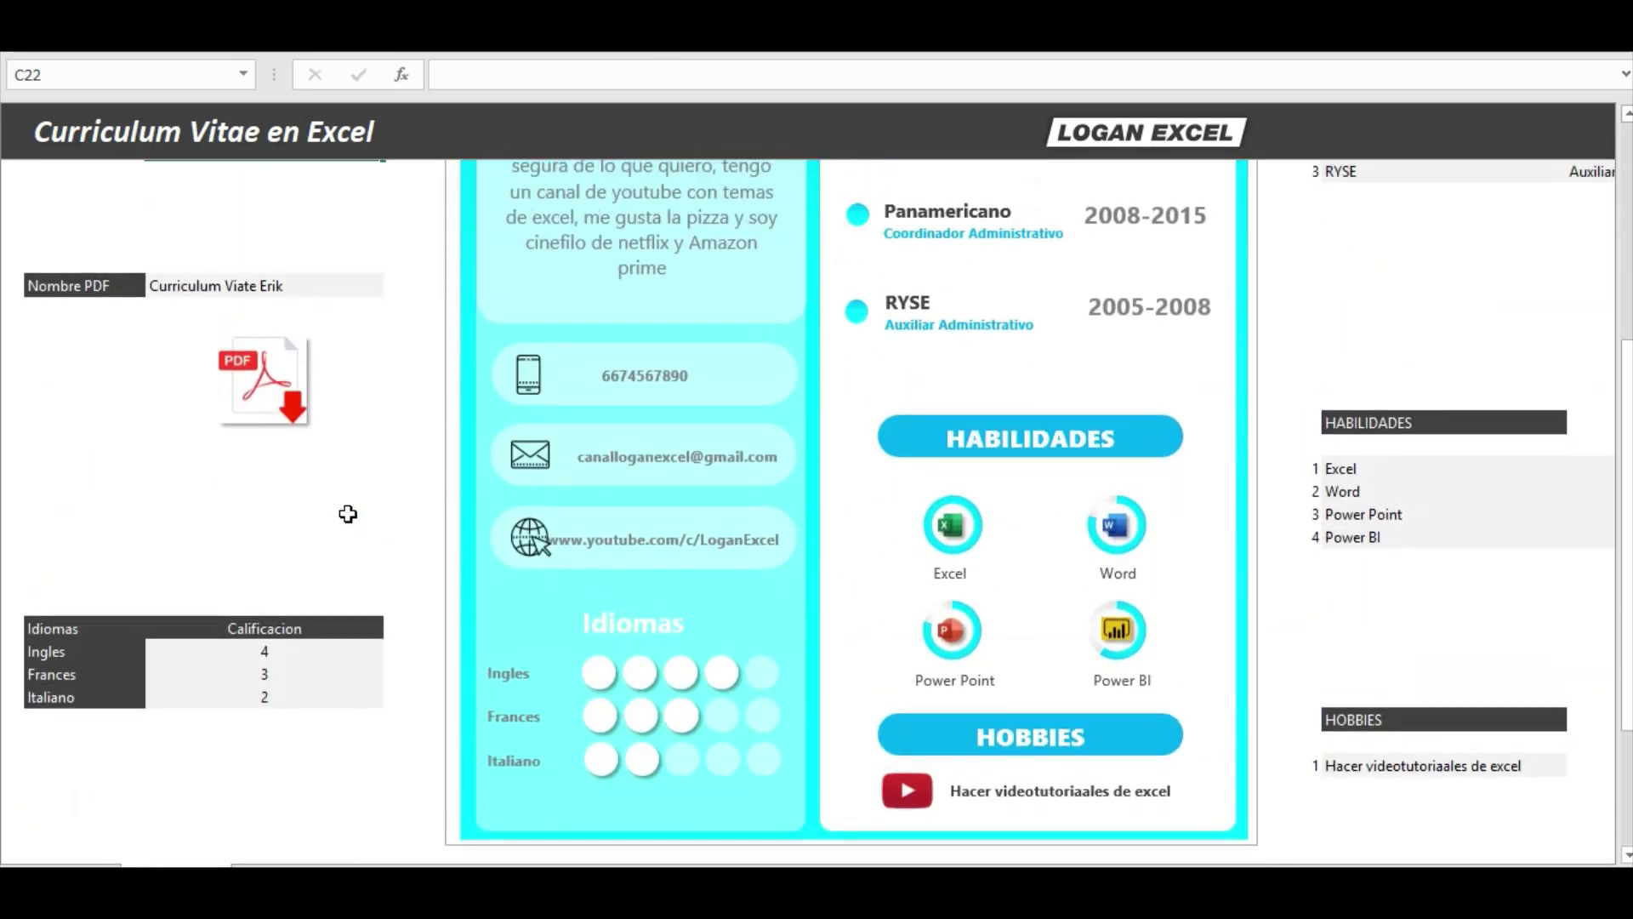
pyautogui.scroll(2, 375, 510)
pyautogui.scroll(3, 387, 510)
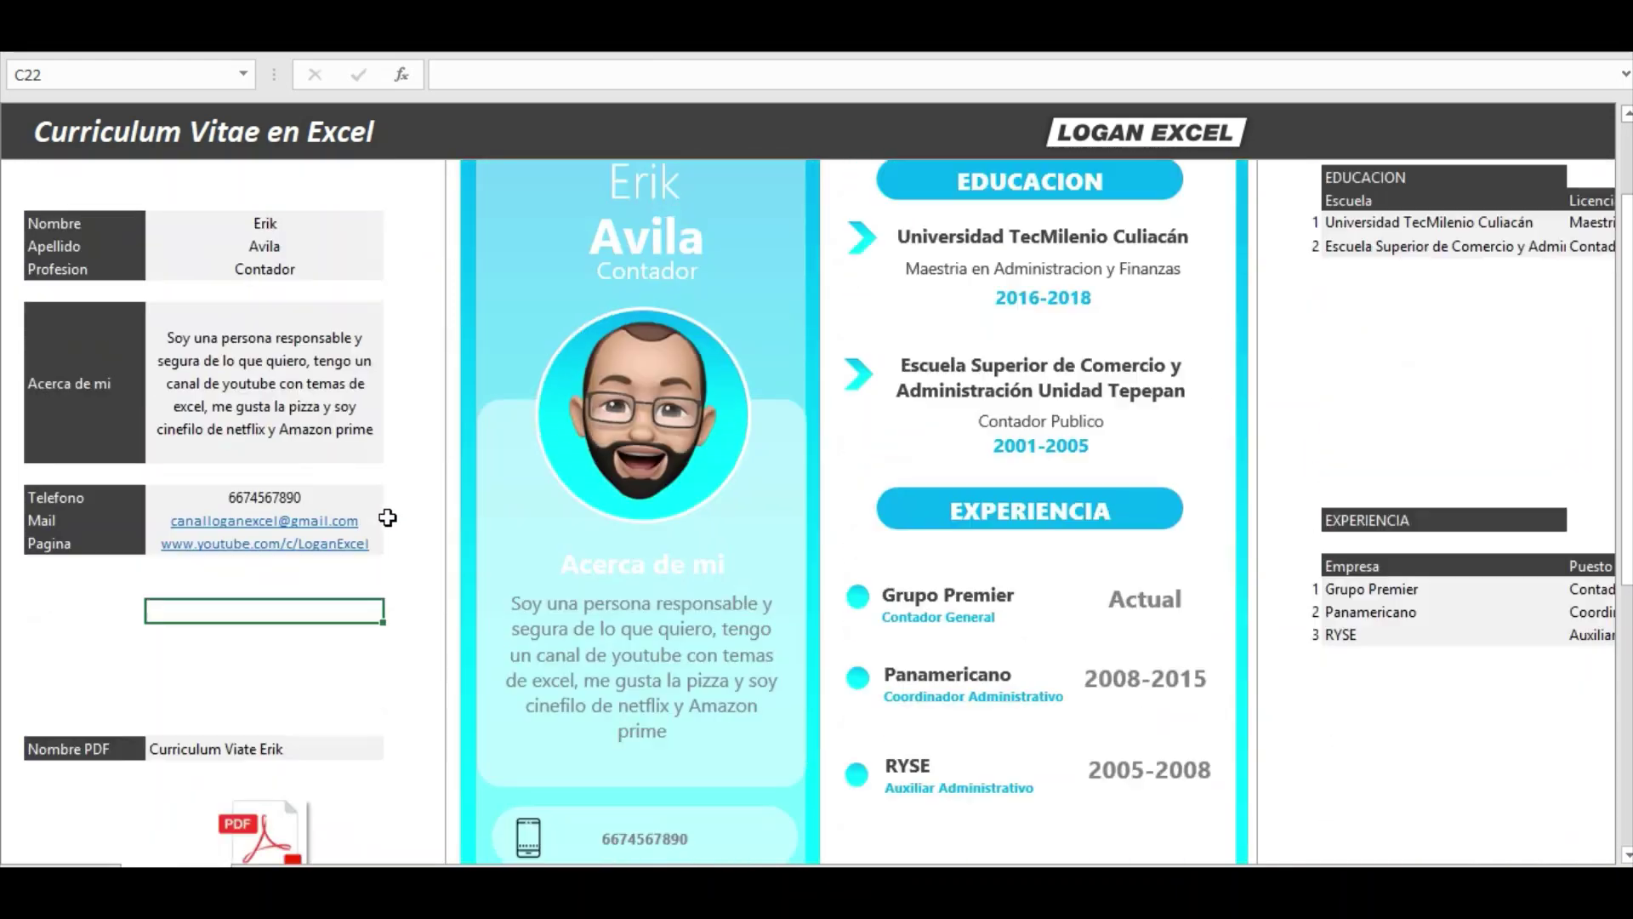
pyautogui.scroll(2, 387, 426)
pyautogui.click(378, 313)
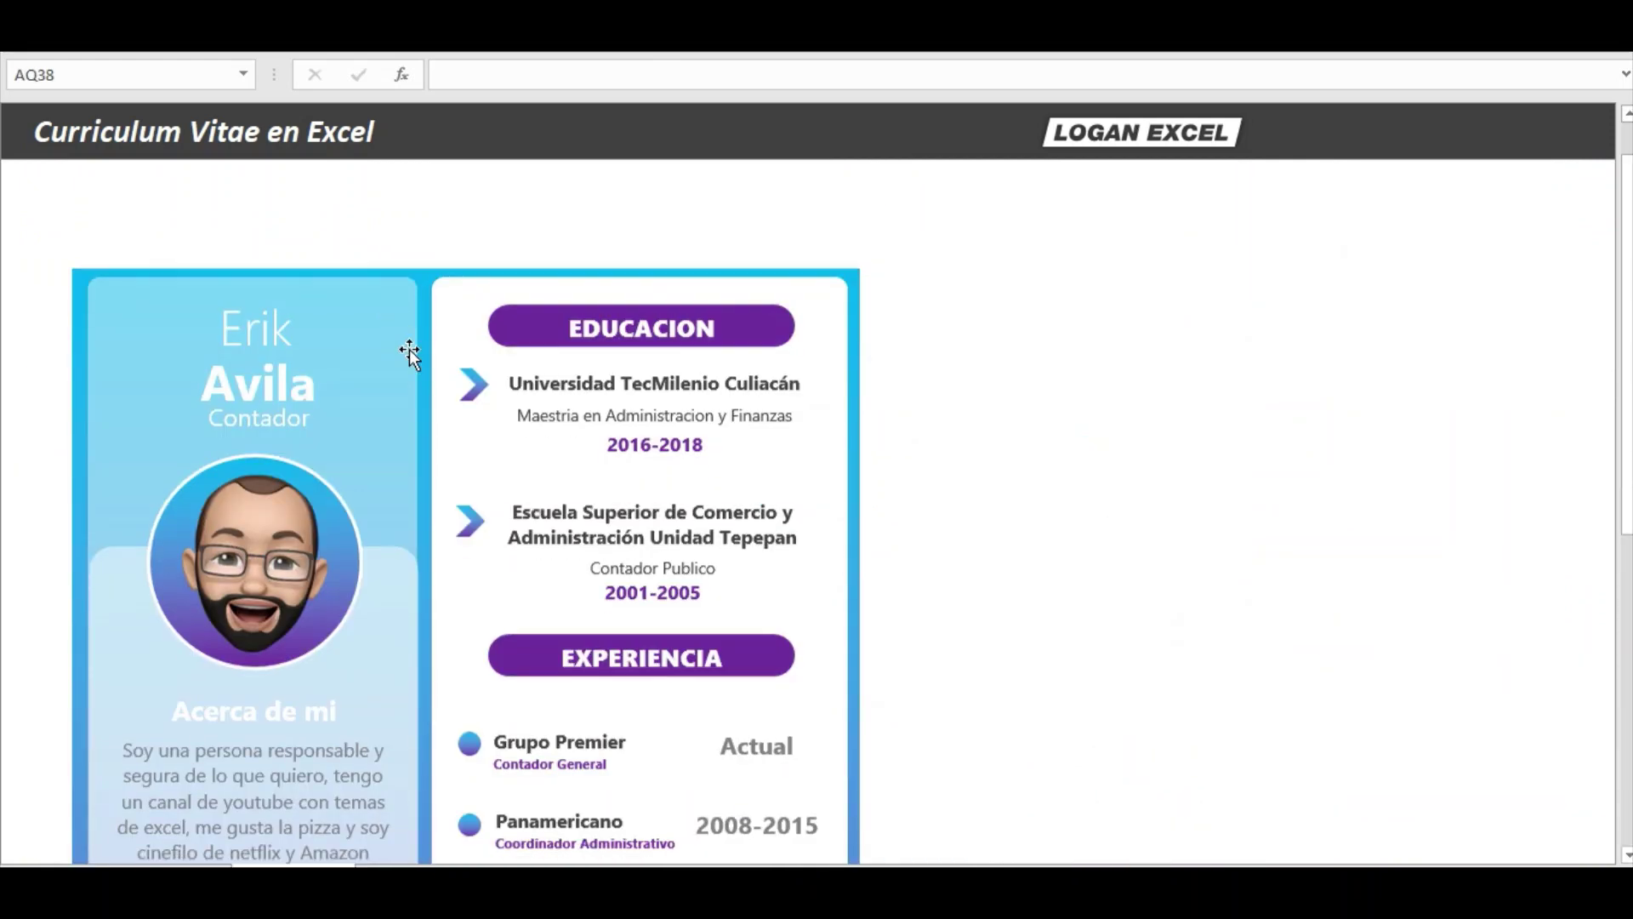
# Step: Scroll through the purple, red, green, yellow and grey CV copies, ending back at the cyan CV
pyautogui.scroll(-2, 476, 379)
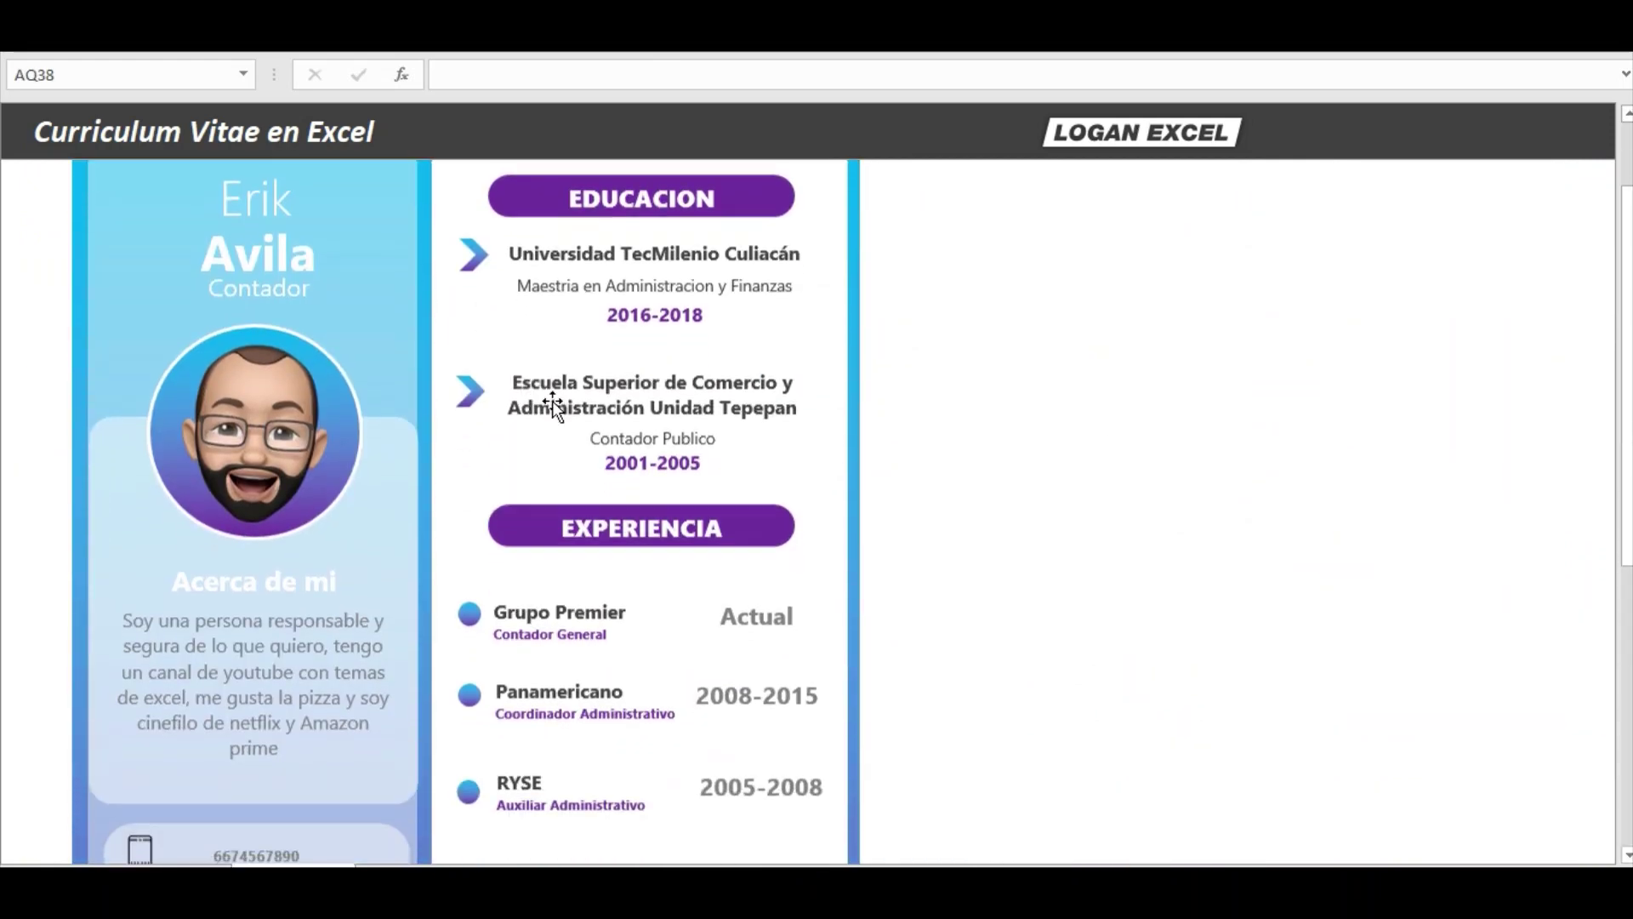
pyautogui.scroll(-1, 882, 386)
pyautogui.scroll(-4, 886, 390)
pyautogui.scroll(1, 887, 392)
pyautogui.scroll(4, 888, 394)
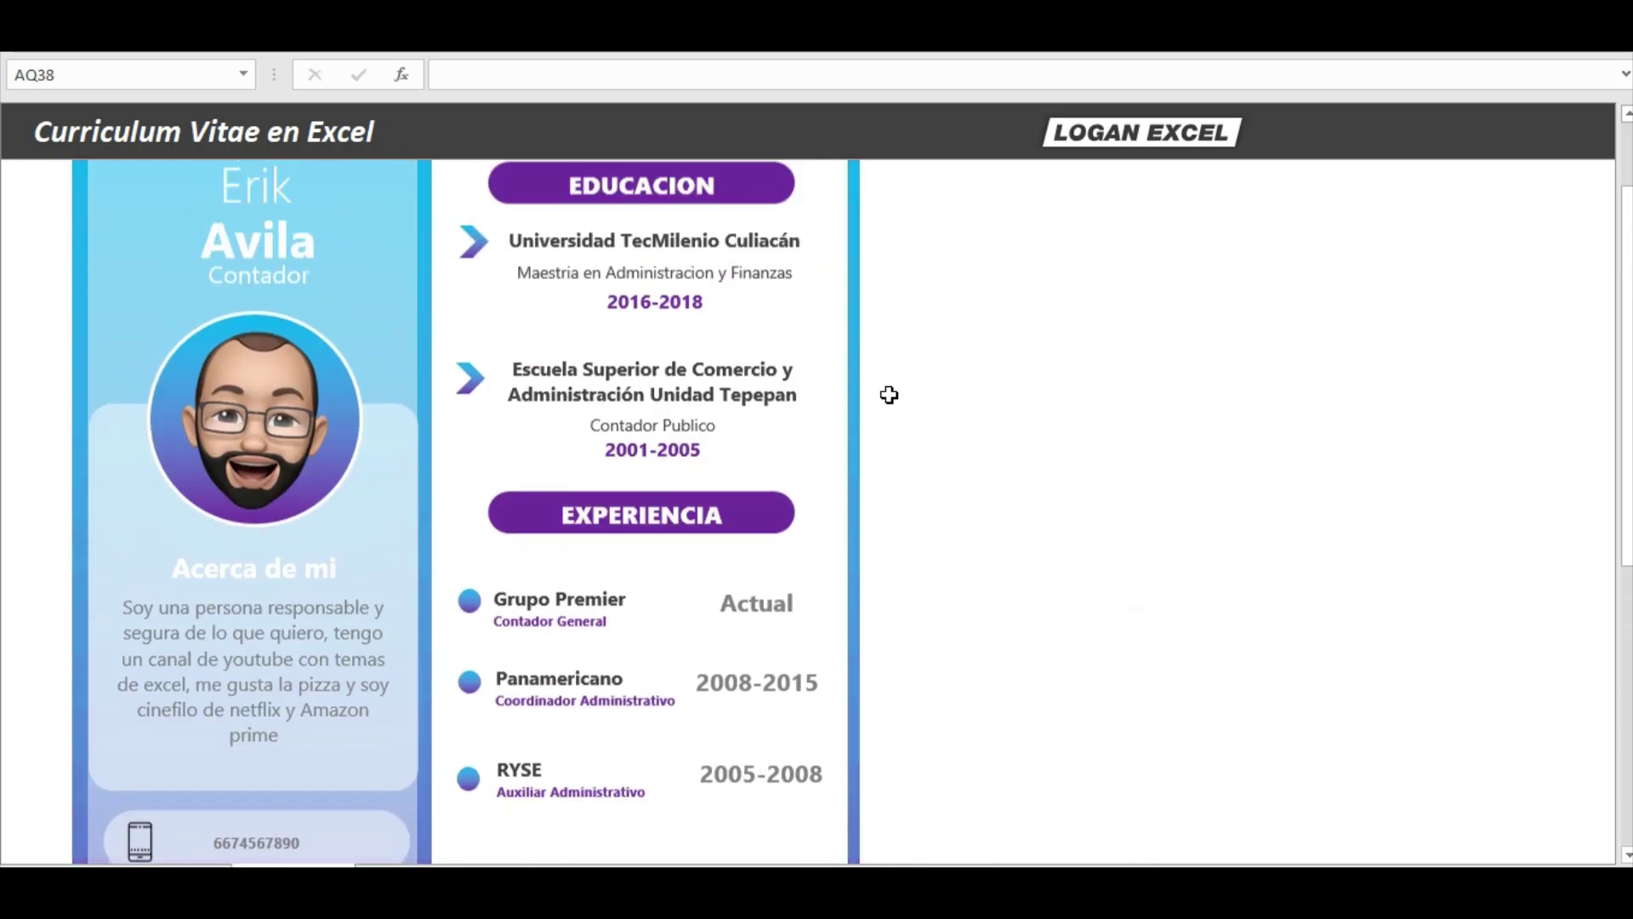
pyautogui.scroll(1, 889, 394)
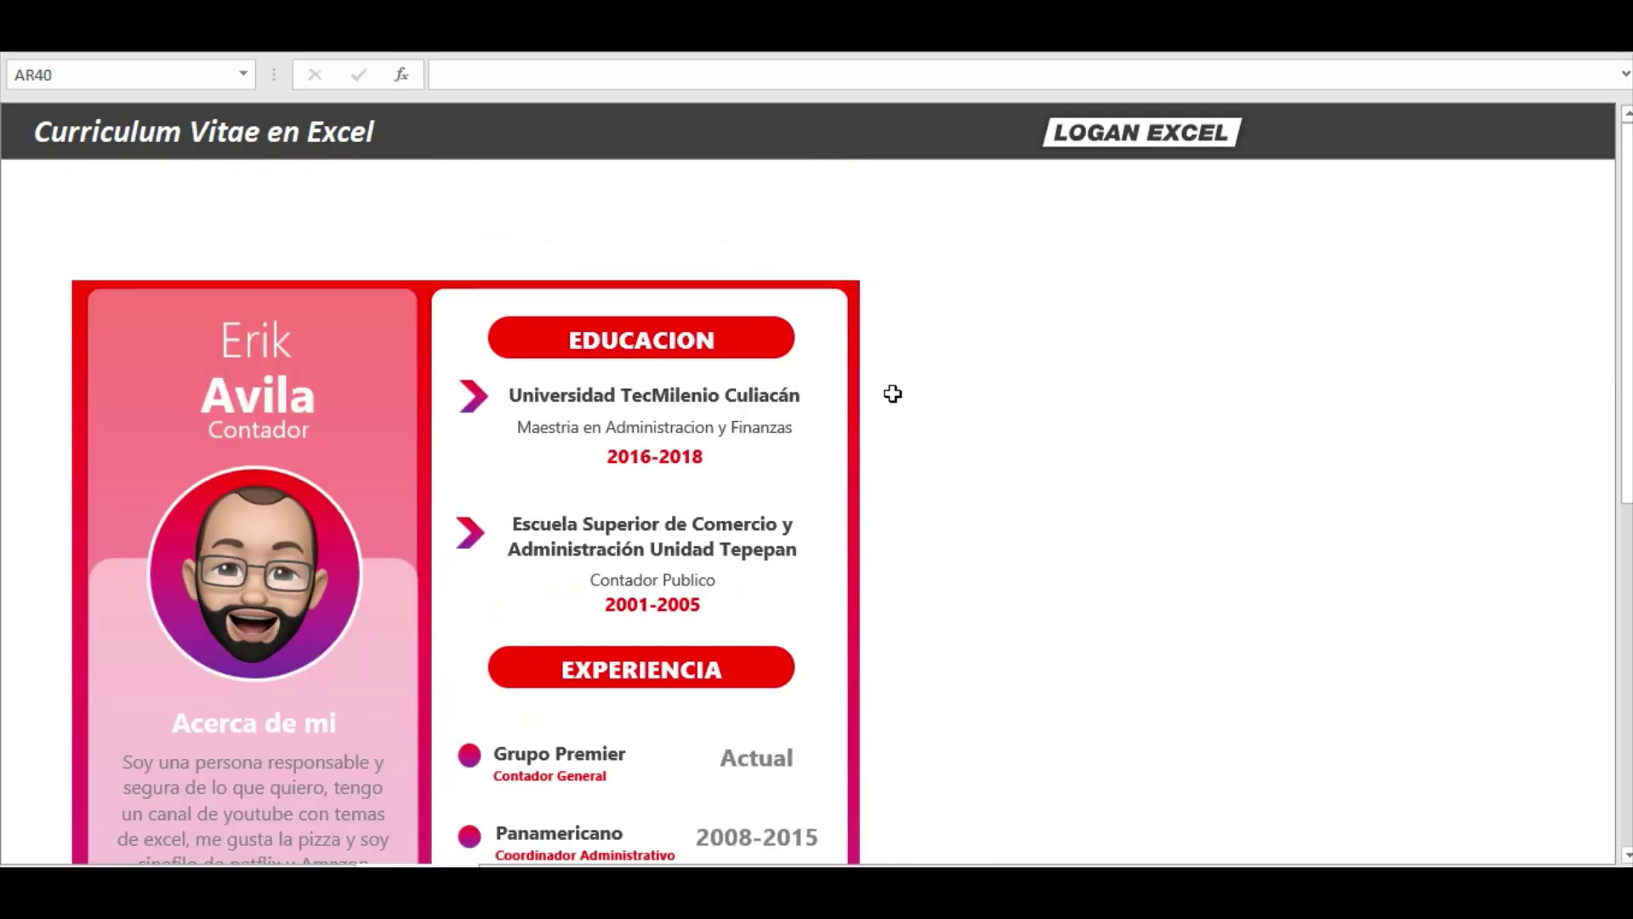
pyautogui.scroll(-1, 890, 393)
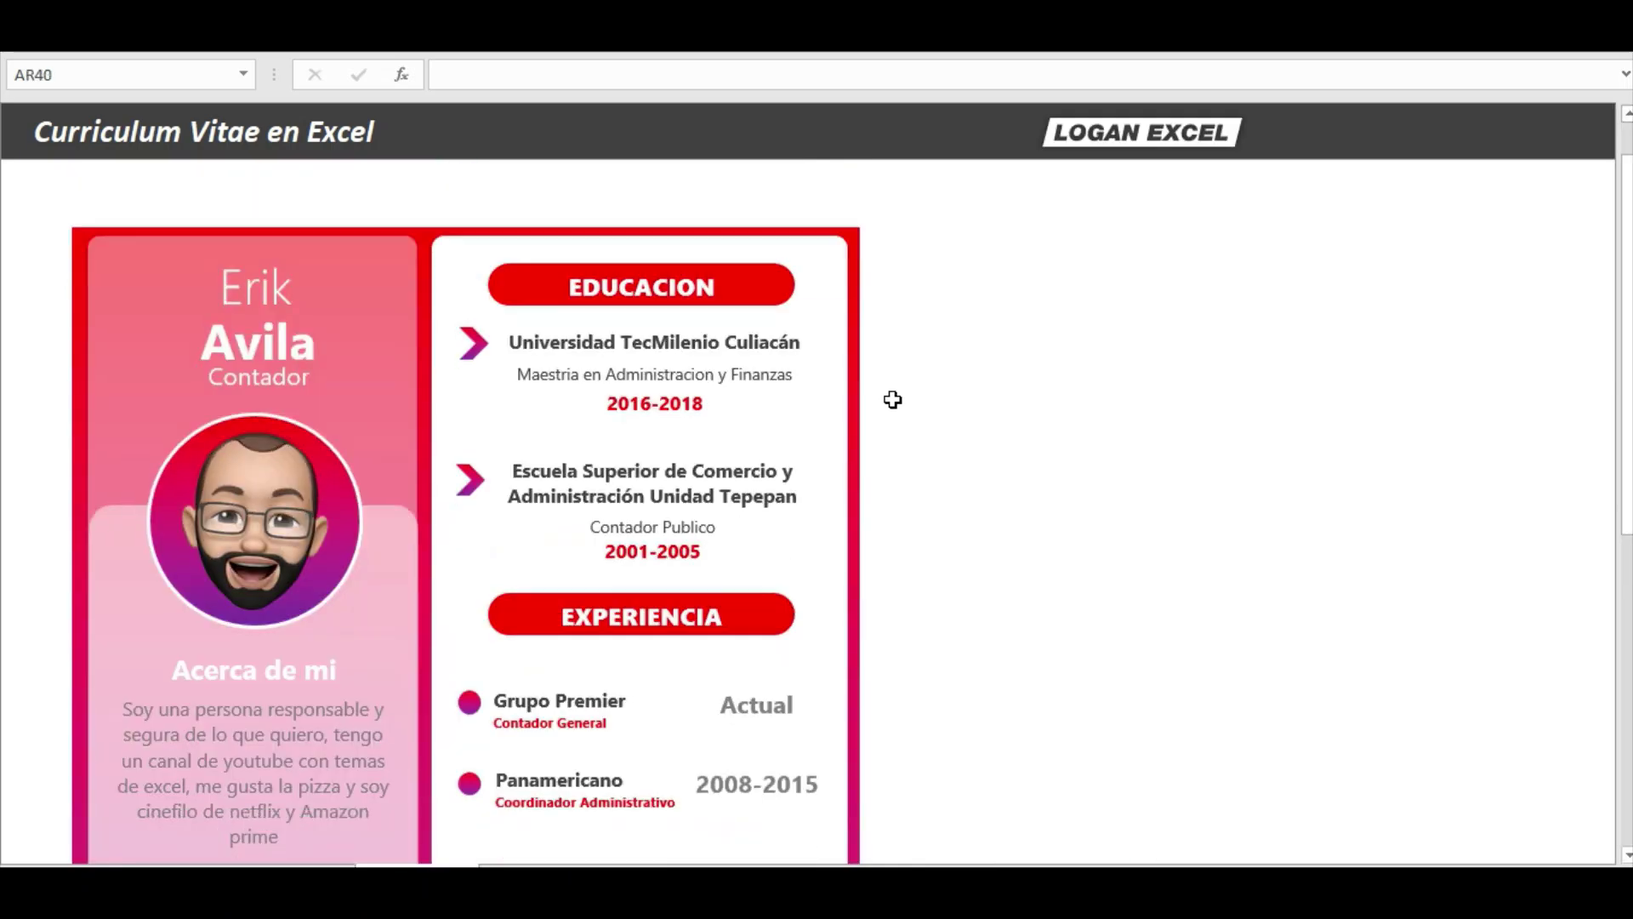
pyautogui.scroll(-1, 894, 400)
pyautogui.scroll(-1, 900, 423)
pyautogui.scroll(-3, 905, 427)
pyautogui.scroll(4, 906, 427)
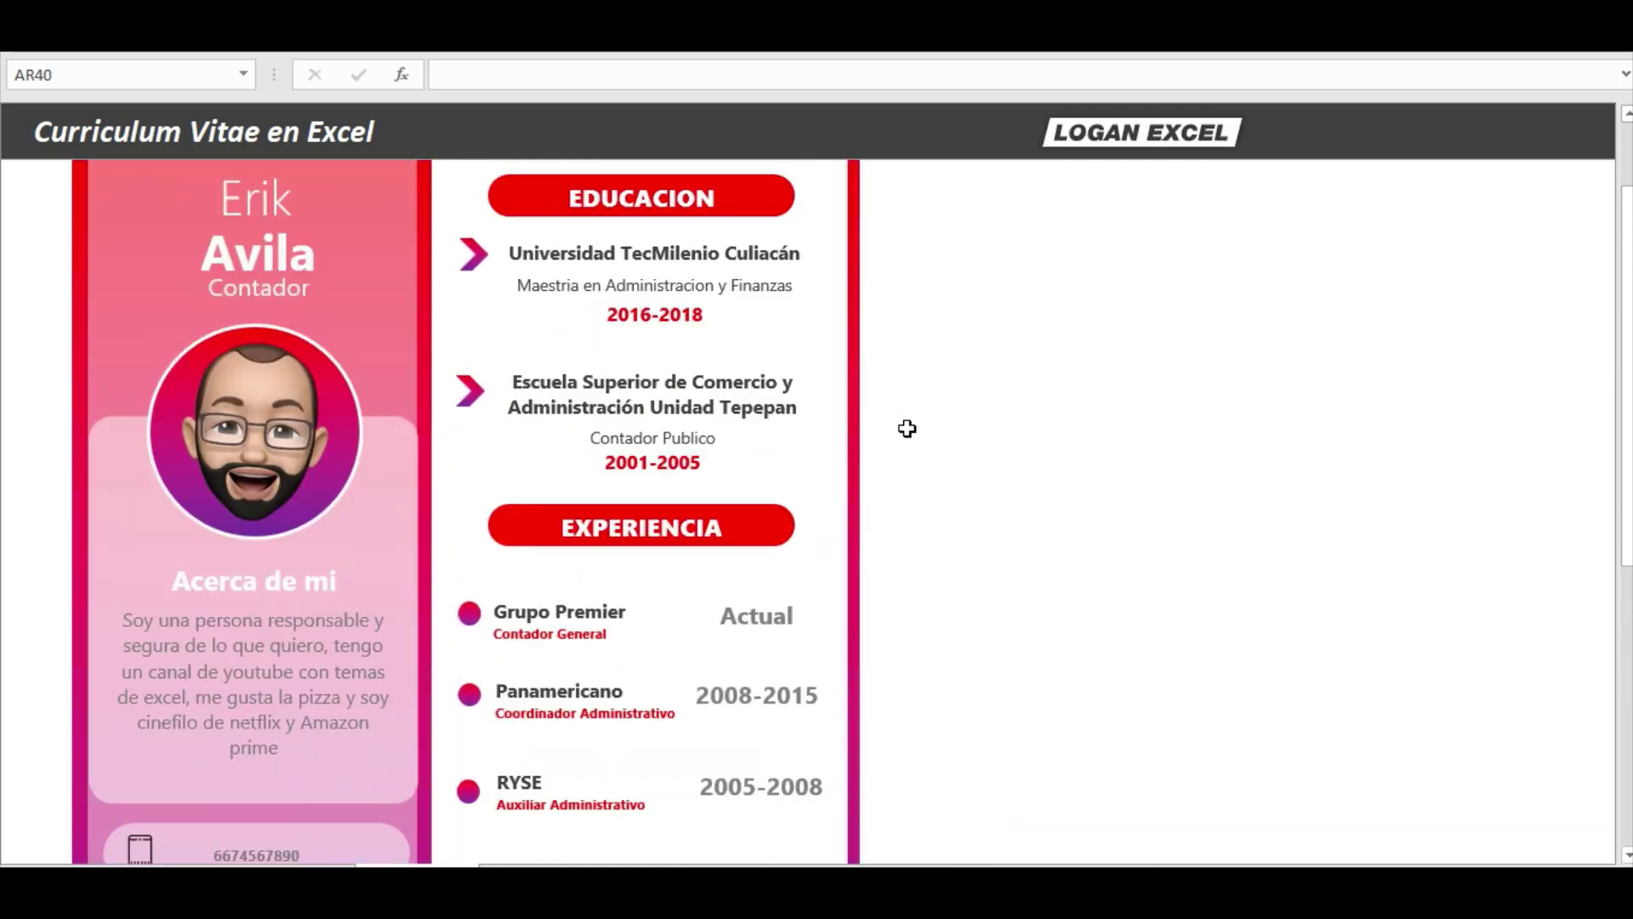
pyautogui.scroll(1, 906, 434)
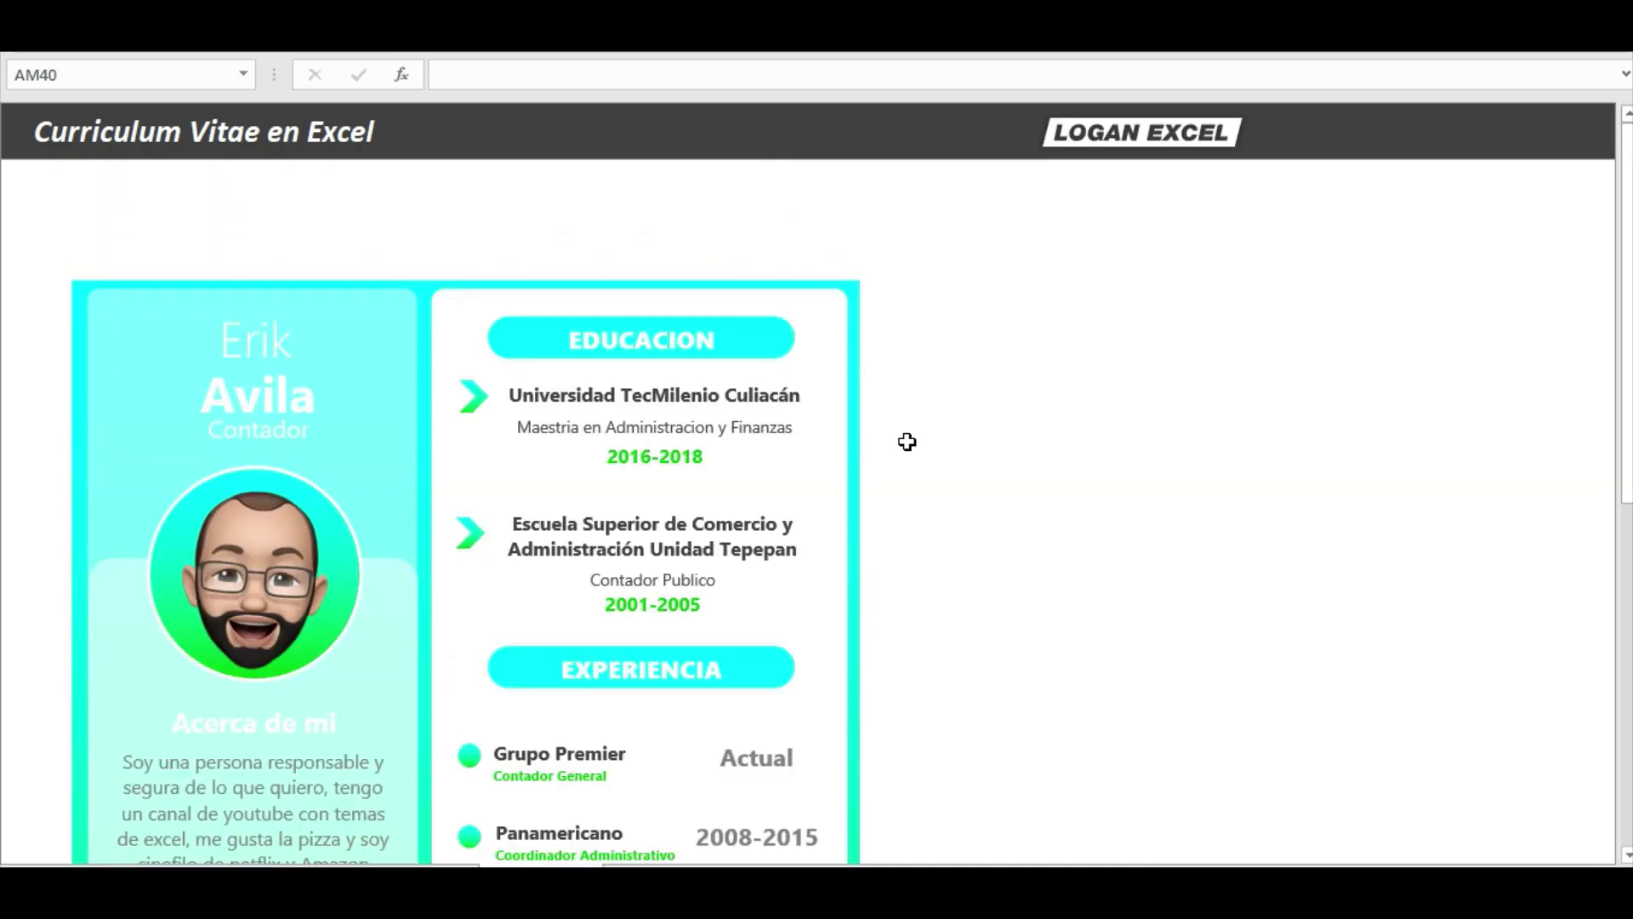
pyautogui.scroll(-1, 898, 441)
pyautogui.scroll(-2, 859, 442)
pyautogui.scroll(-2, 859, 438)
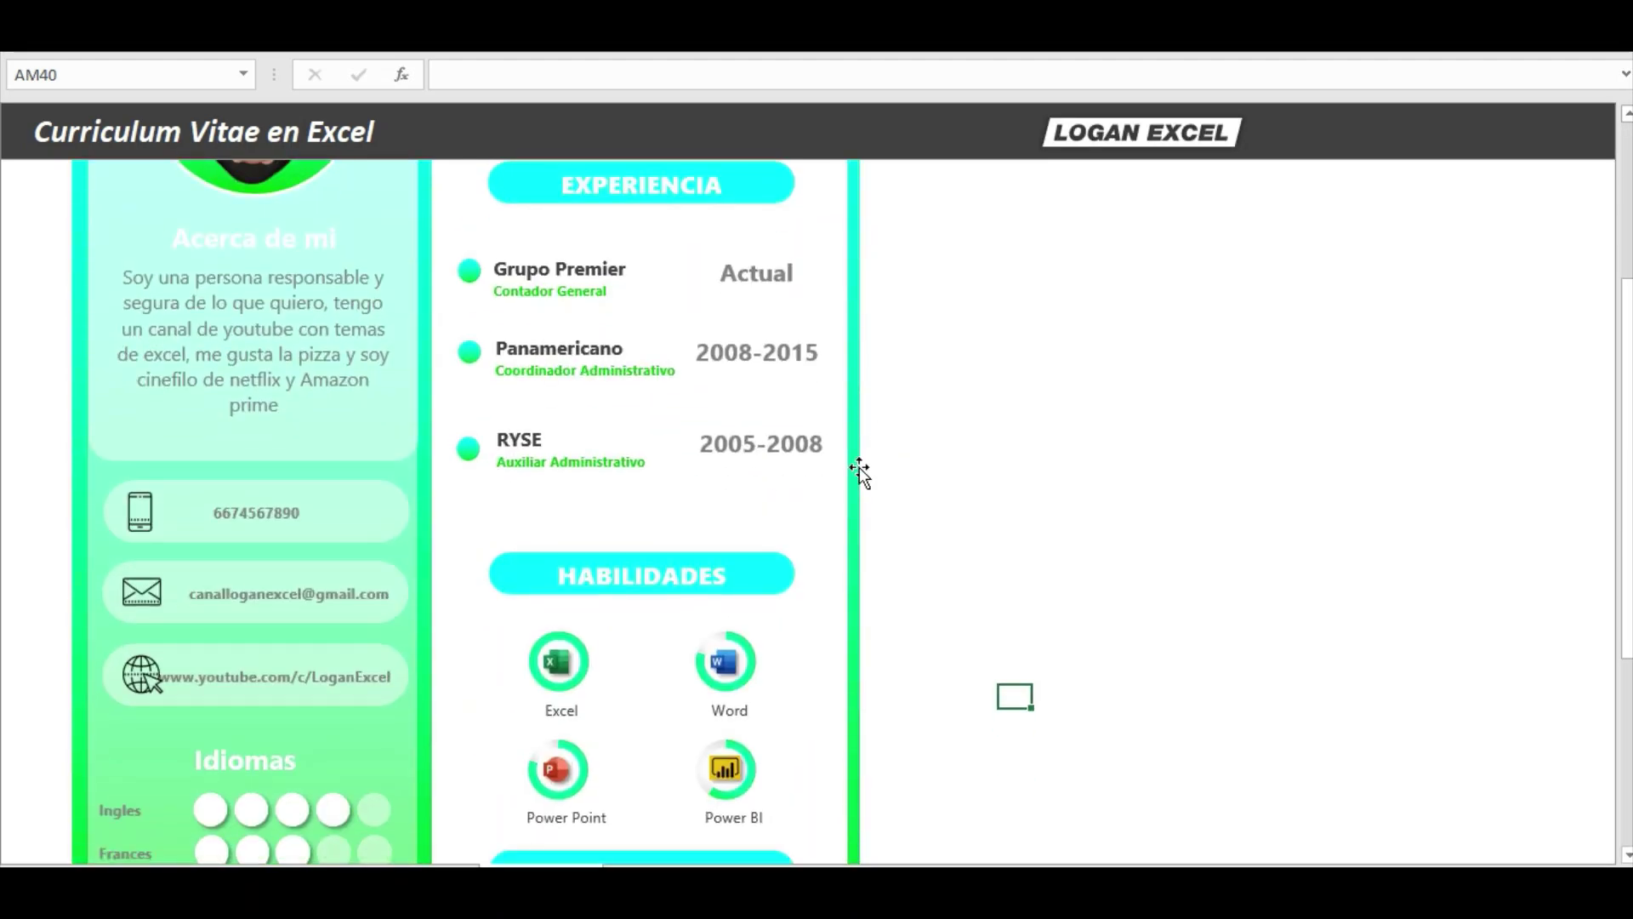
pyautogui.scroll(-1, 871, 470)
pyautogui.scroll(-1, 873, 468)
pyautogui.scroll(2, 878, 463)
pyautogui.scroll(5, 880, 462)
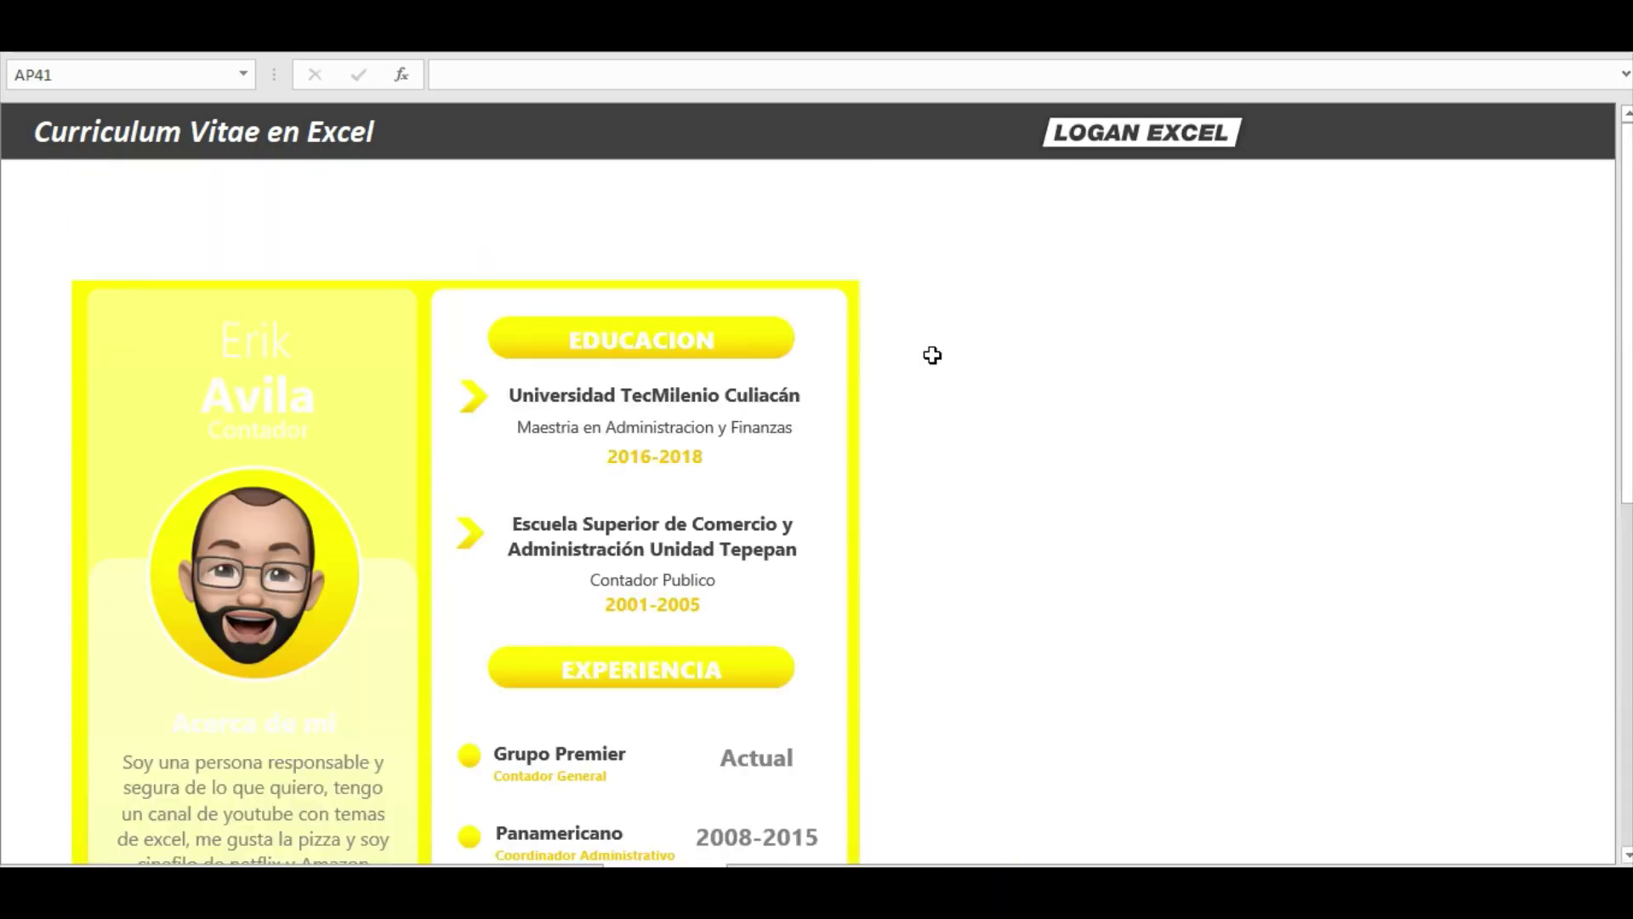
pyautogui.scroll(-1, 915, 464)
pyautogui.scroll(-2, 915, 465)
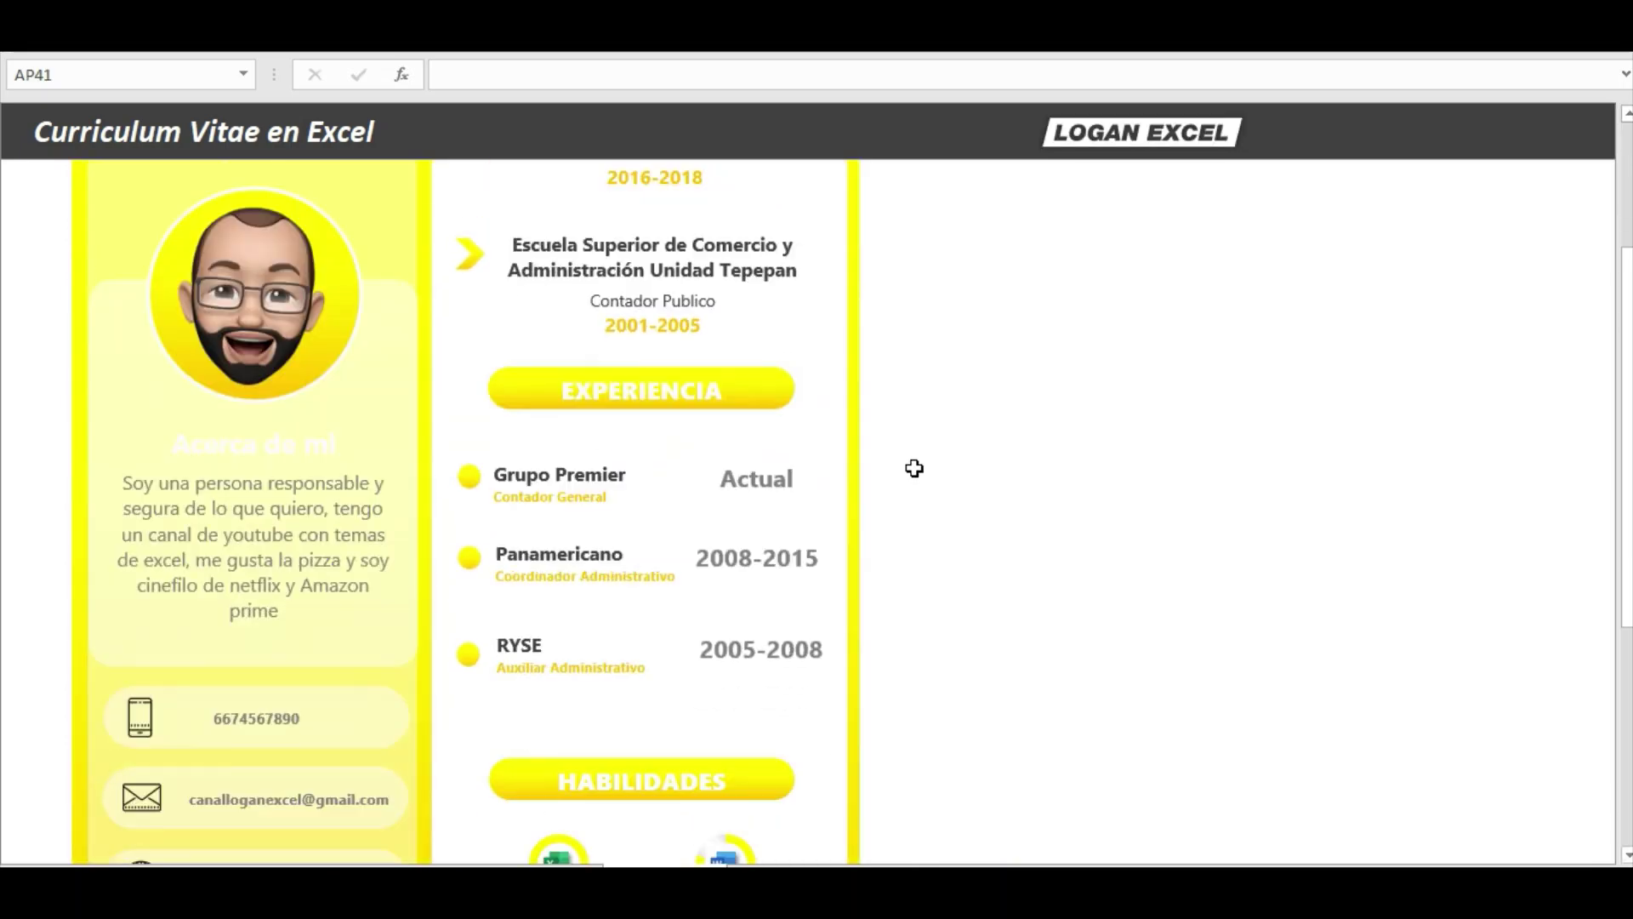
pyautogui.scroll(-4, 915, 468)
pyautogui.scroll(2, 915, 470)
pyautogui.scroll(3, 912, 470)
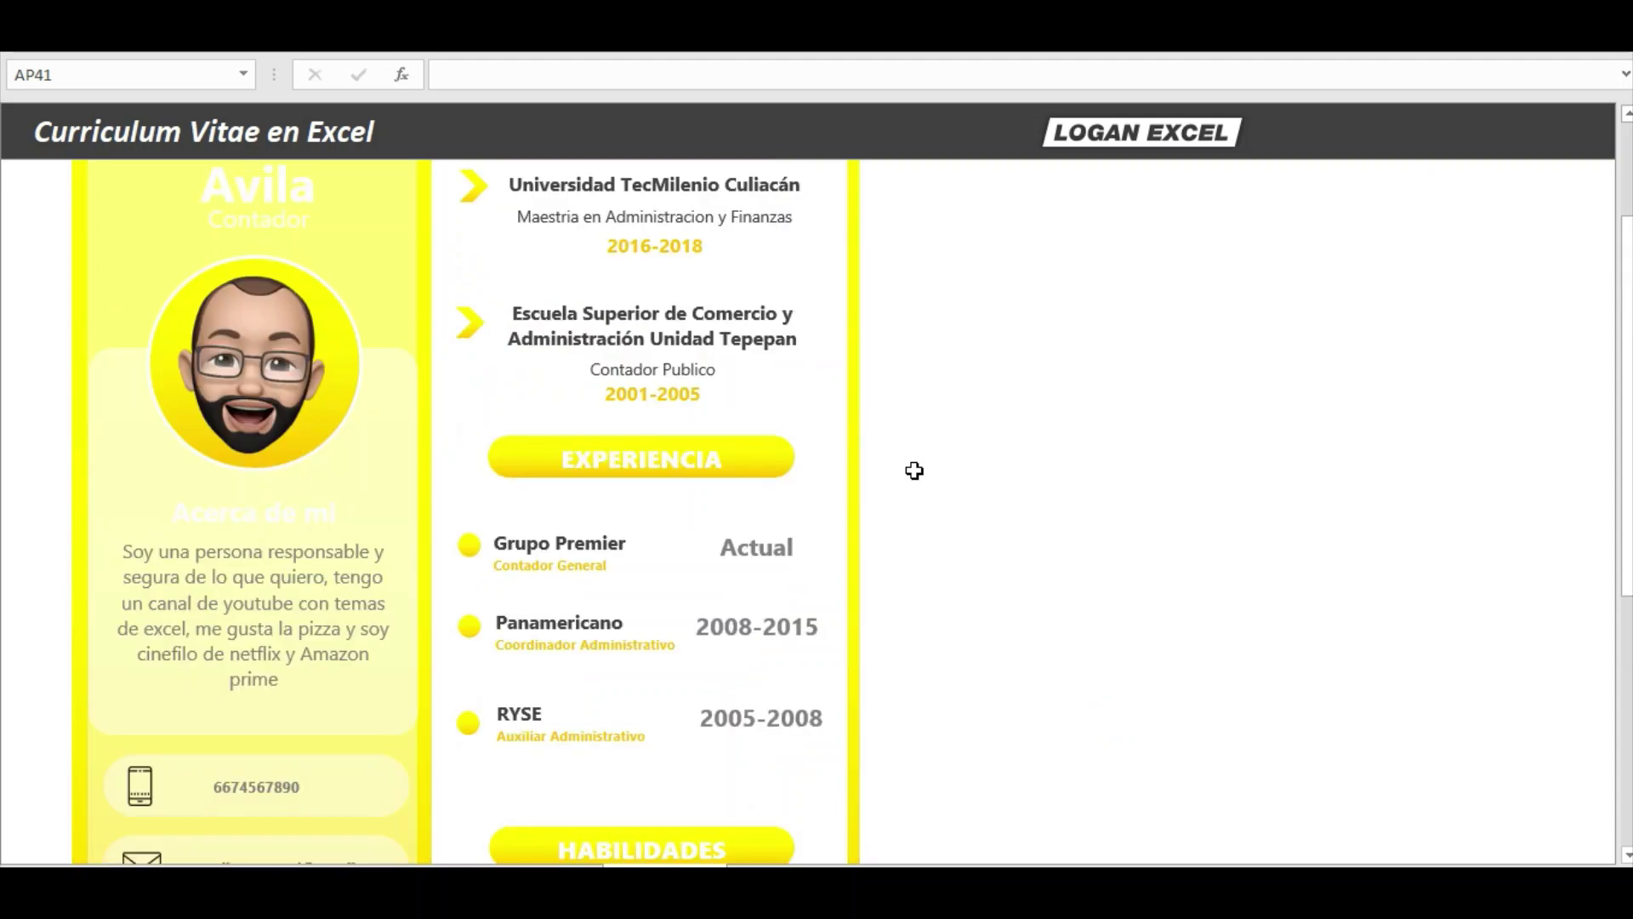
pyautogui.scroll(2, 908, 471)
pyautogui.scroll(1, 907, 472)
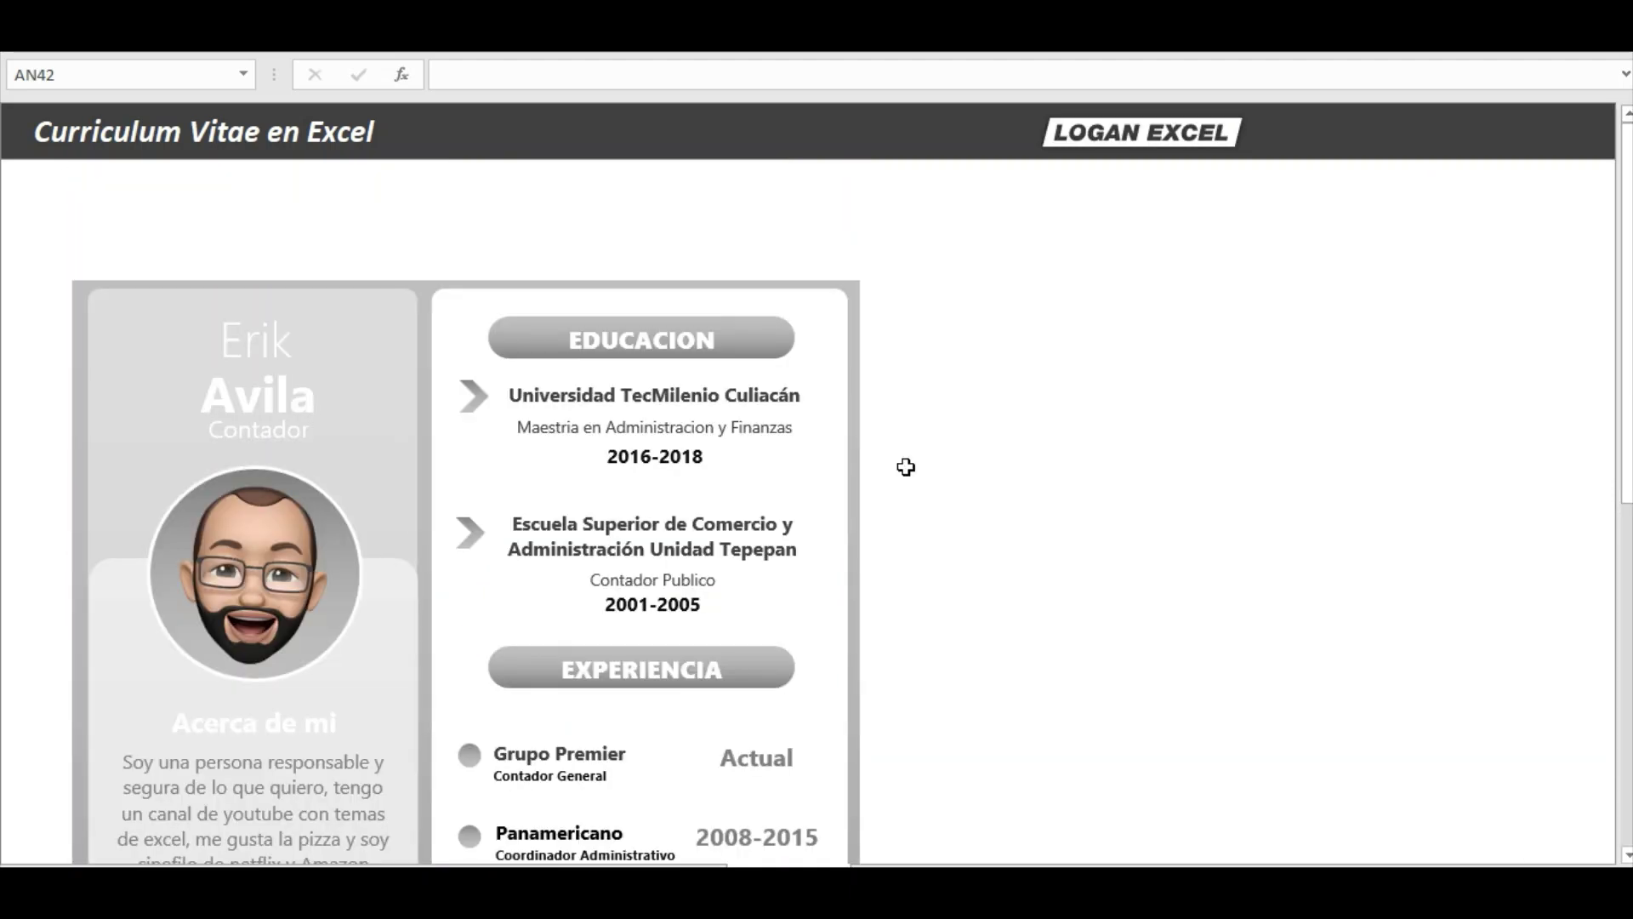
pyautogui.scroll(-2, 886, 461)
pyautogui.scroll(-1, 850, 467)
pyautogui.scroll(-3, 808, 480)
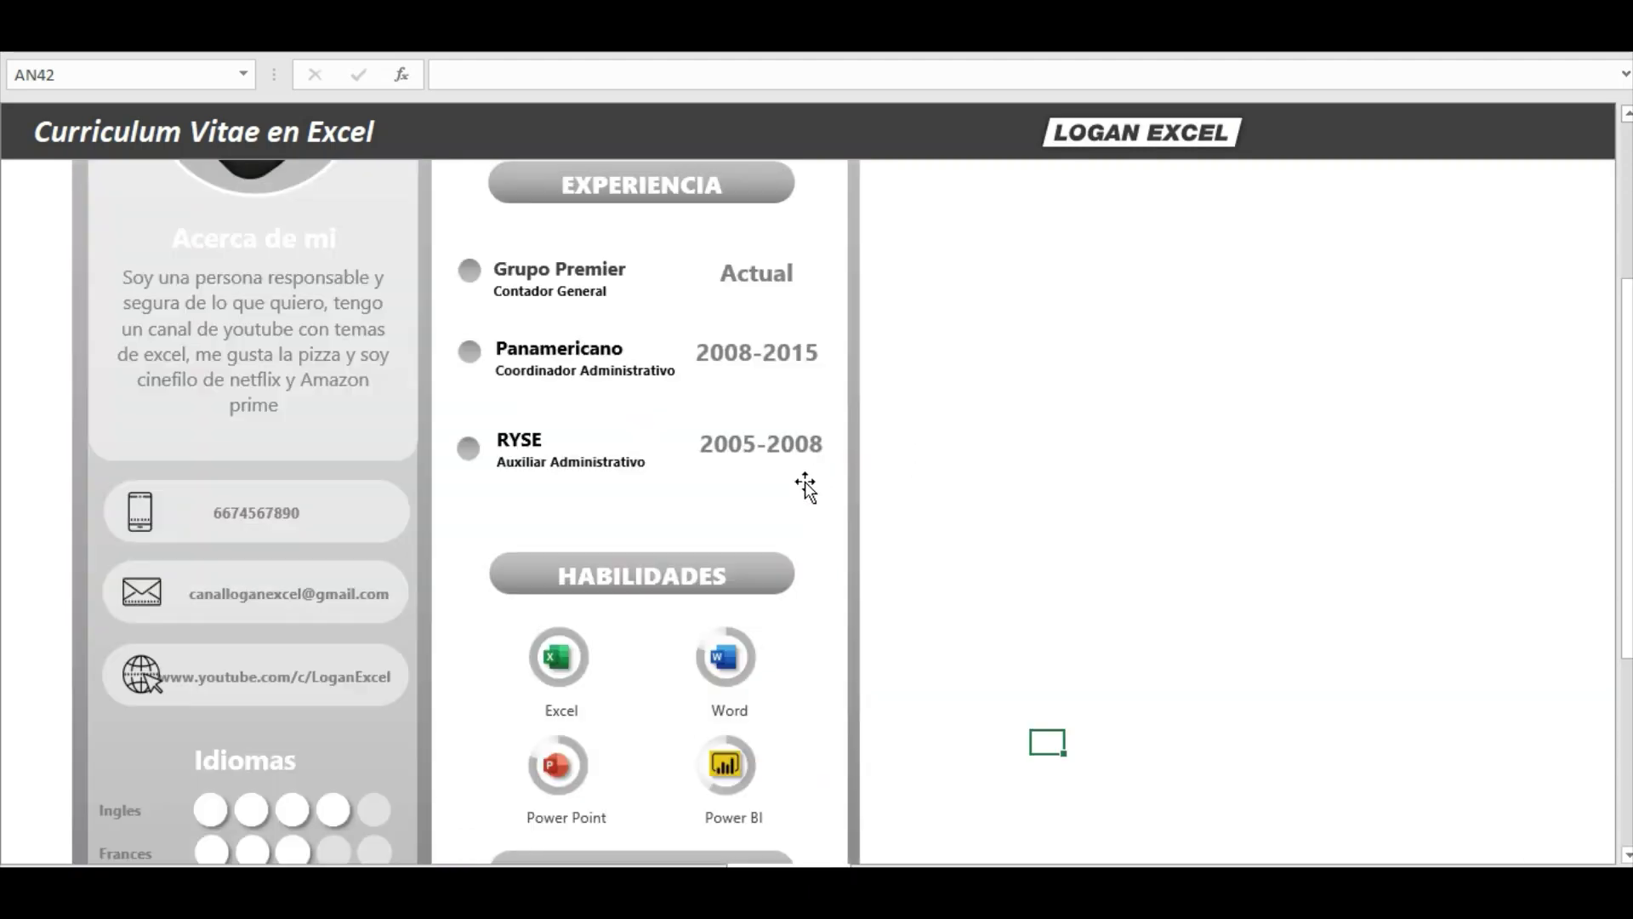
pyautogui.scroll(3, 806, 485)
pyautogui.scroll(3, 805, 487)
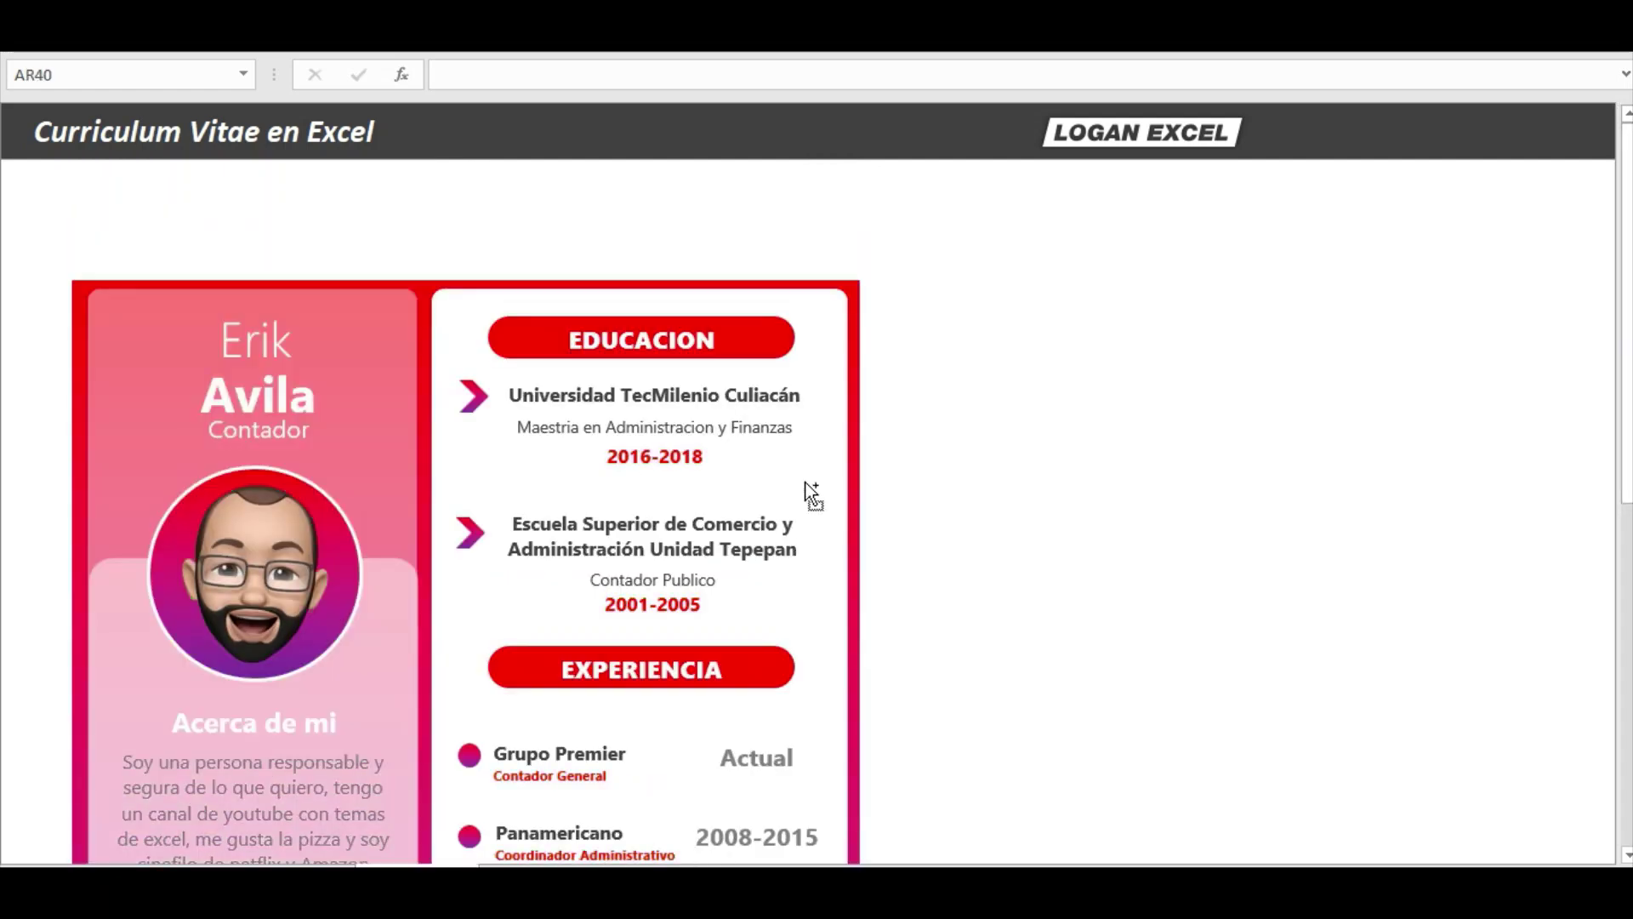
pyautogui.scroll(-1, 805, 485)
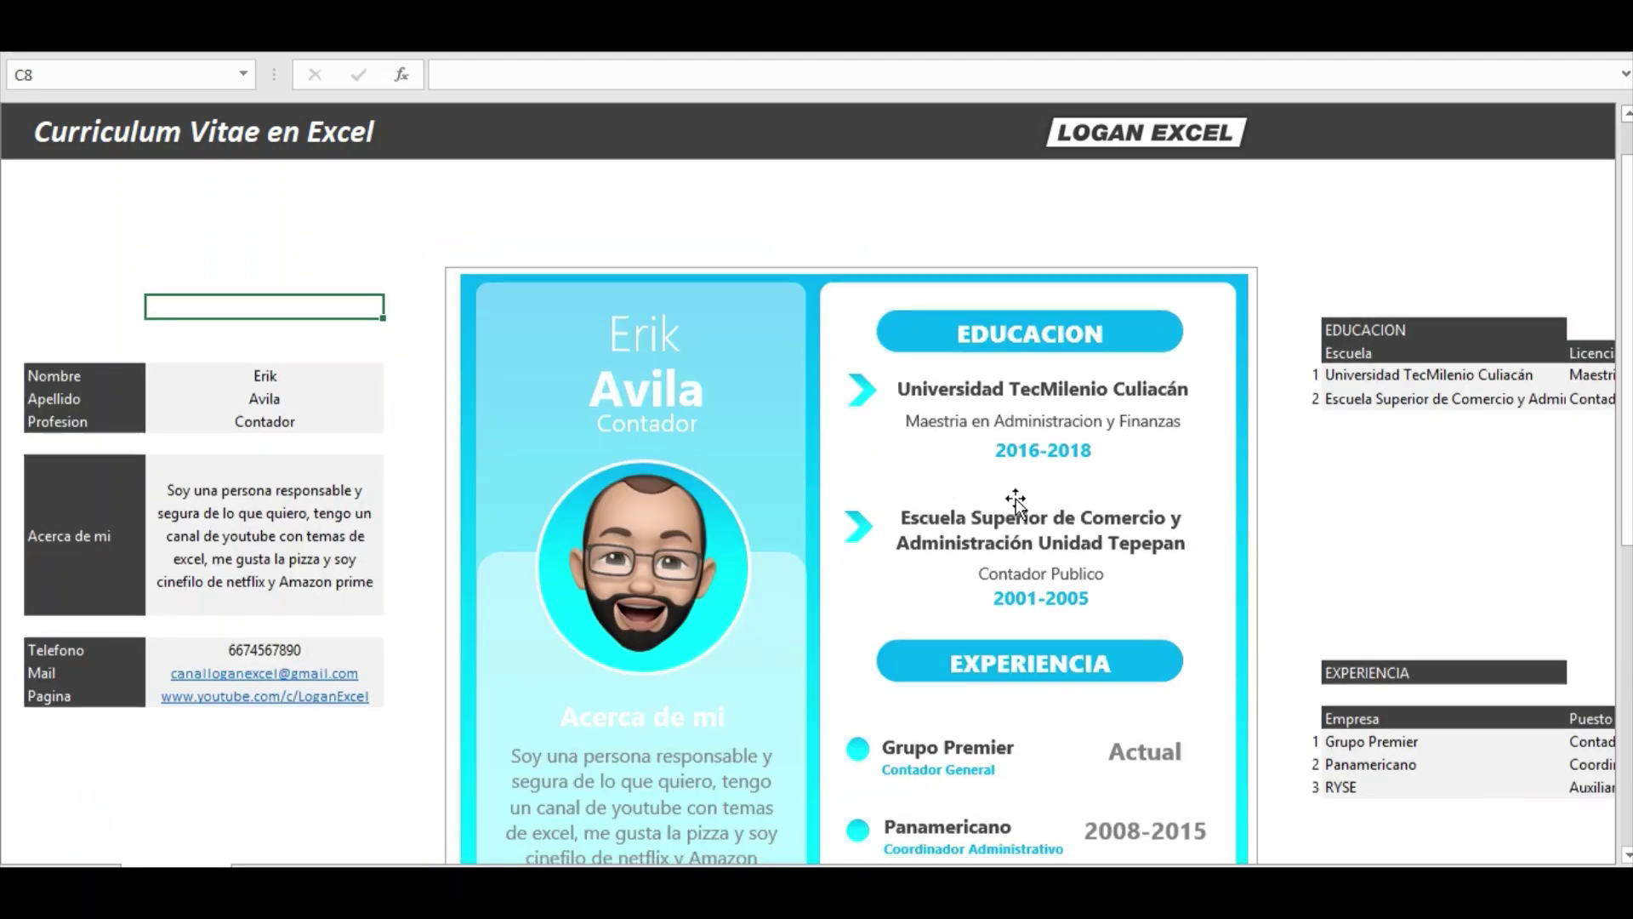
# Step: Scroll down the sheet to review the row of six colour-variant CVs
pyautogui.scroll(-4, 1012, 499)
pyautogui.scroll(-4, 480, 497)
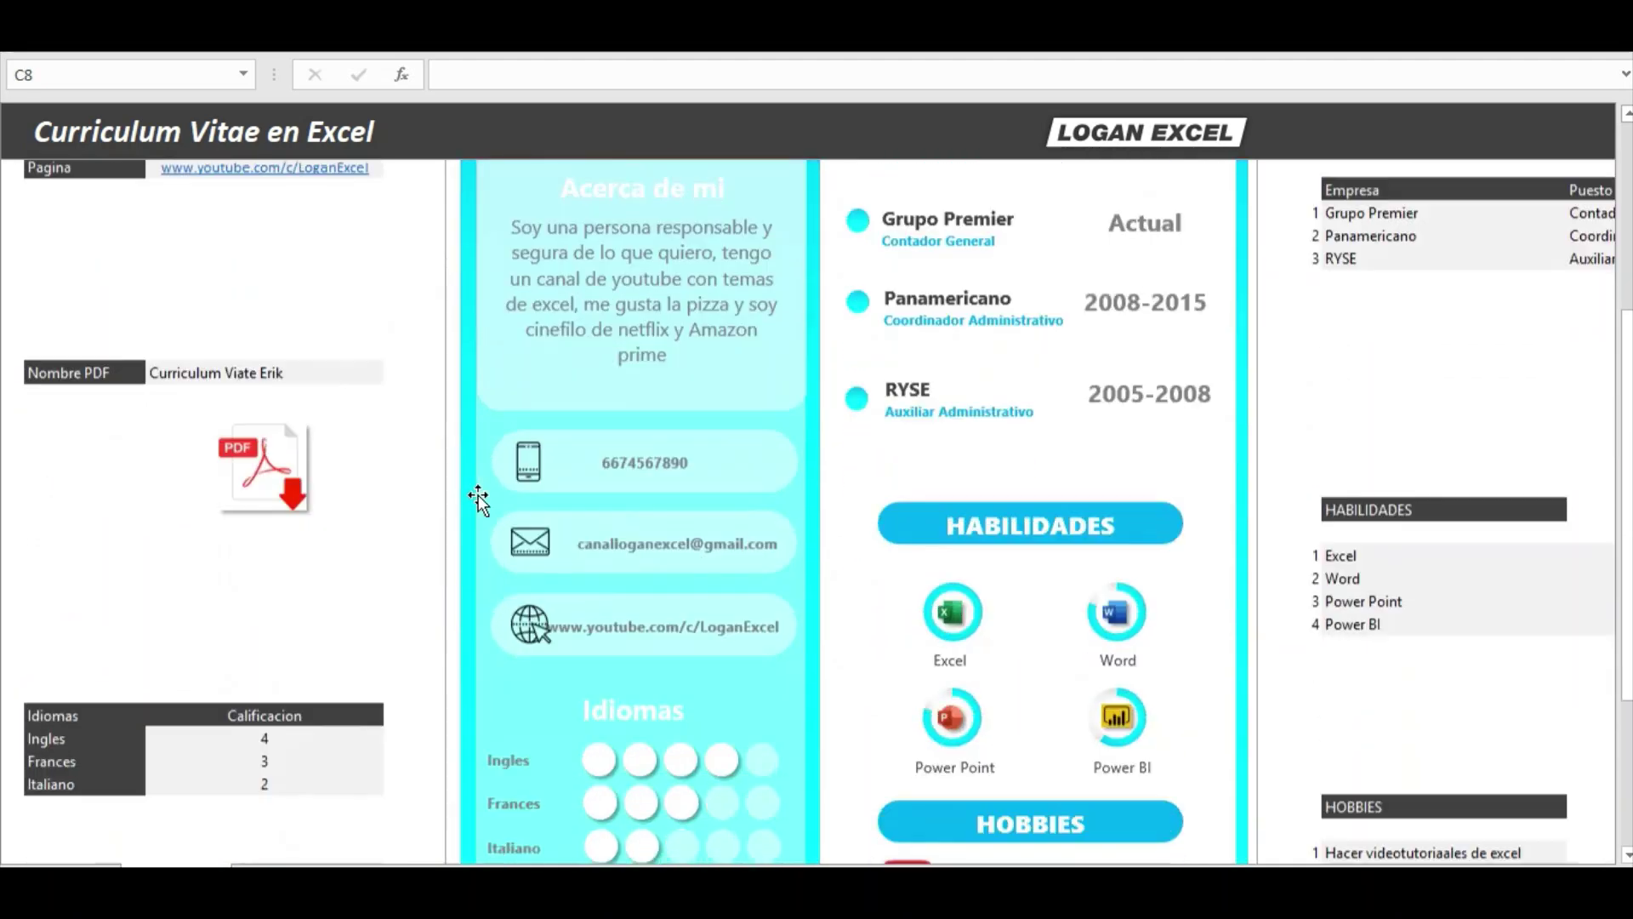
pyautogui.scroll(-3, 480, 498)
pyautogui.scroll(-1, 481, 497)
pyautogui.scroll(-6, 481, 497)
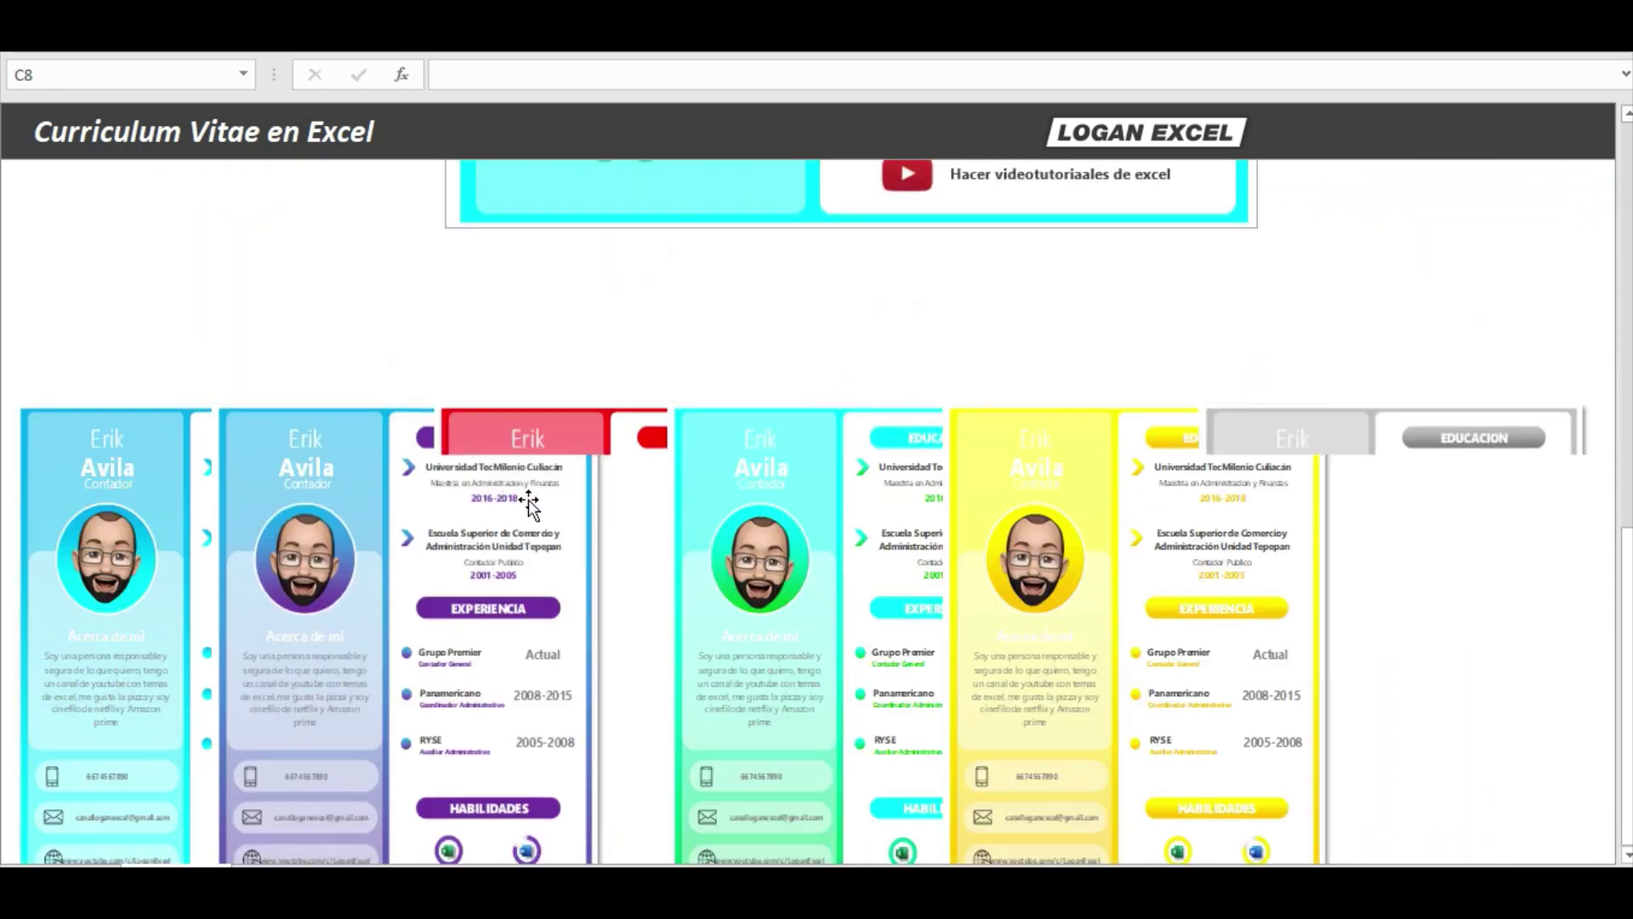
pyautogui.scroll(-1, 425, 527)
pyautogui.scroll(-1, 383, 544)
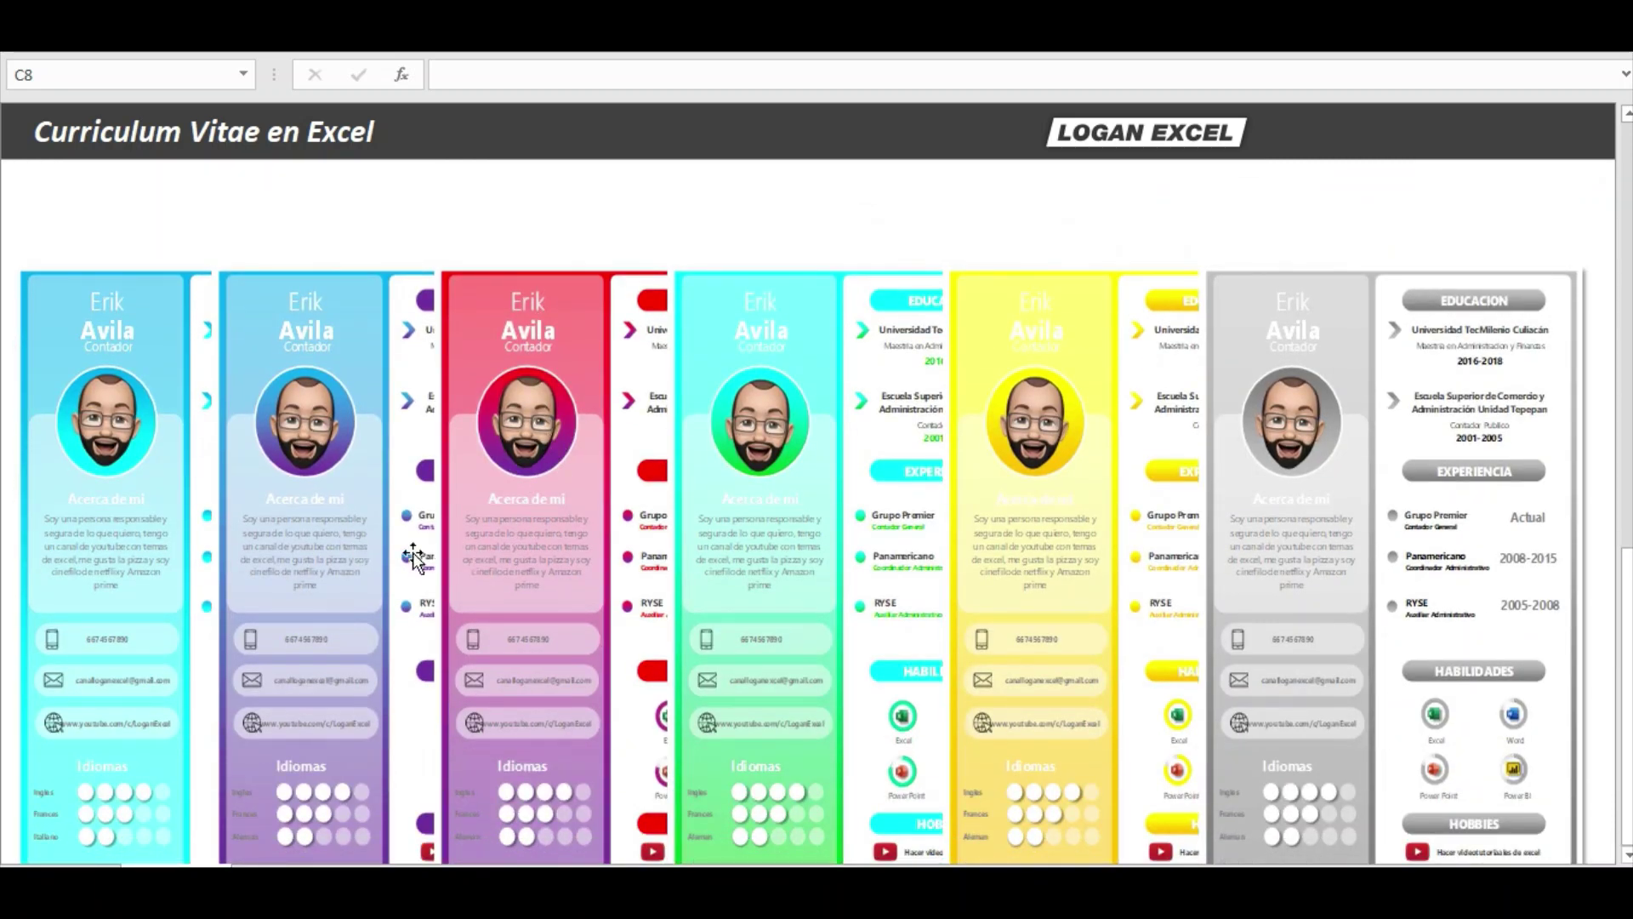
pyautogui.scroll(-1, 401, 549)
pyautogui.scroll(-1, 444, 540)
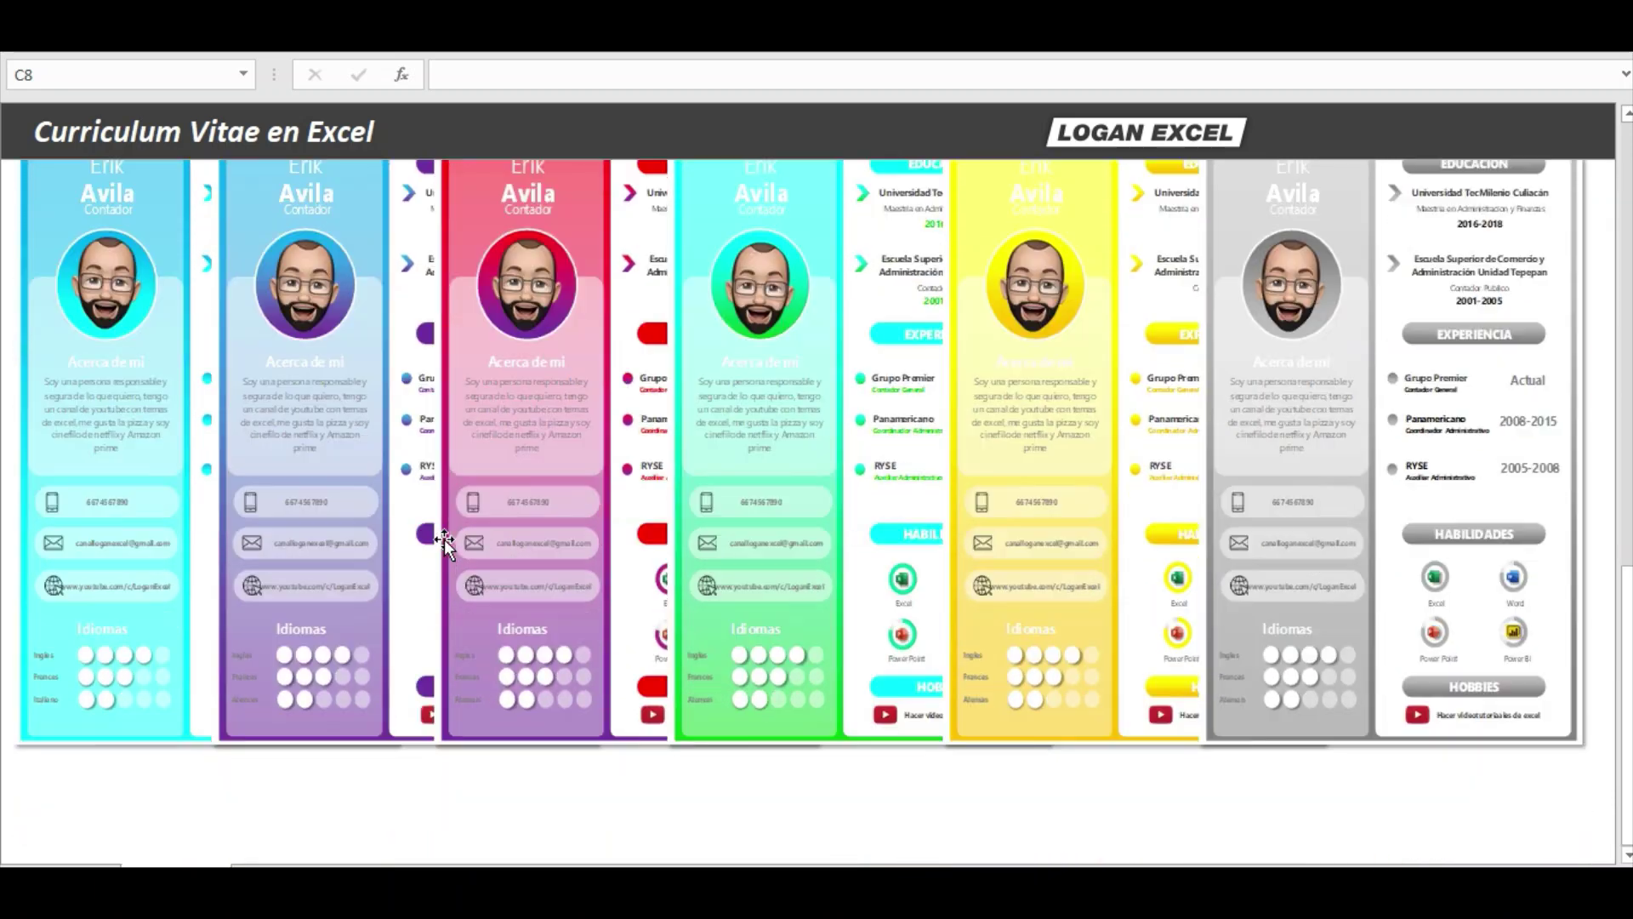
# Step: Scroll back up to the top of the worksheet
pyautogui.scroll(1, 438, 540)
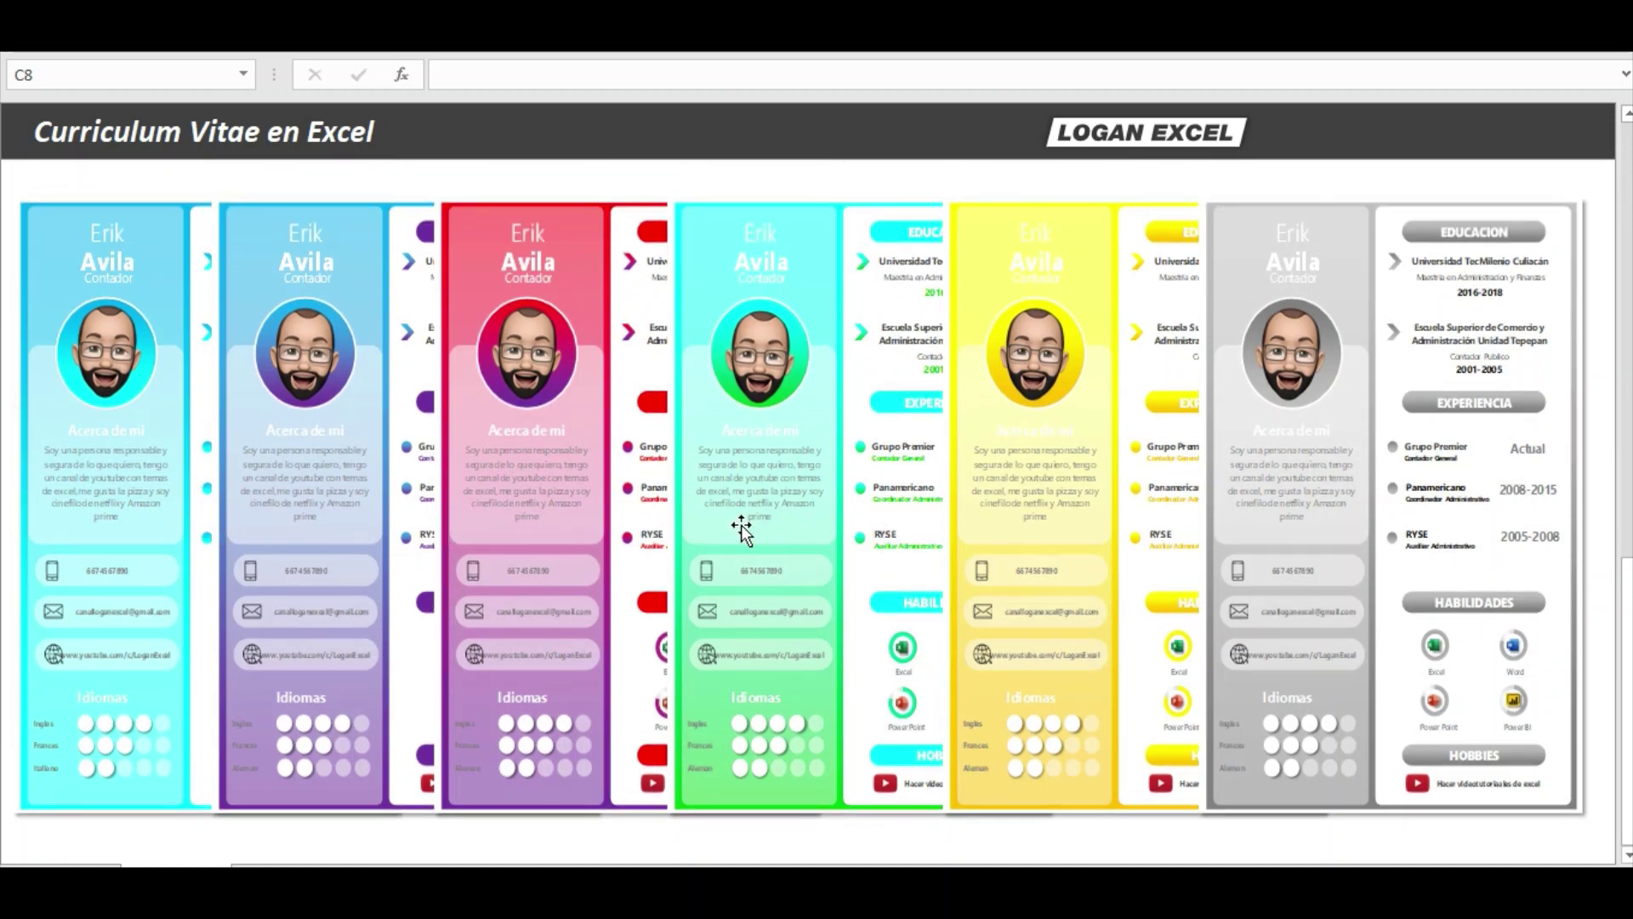
pyautogui.scroll(1, 510, 548)
pyautogui.scroll(-1, 511, 549)
pyautogui.scroll(1, 575, 508)
pyautogui.scroll(-2, 575, 509)
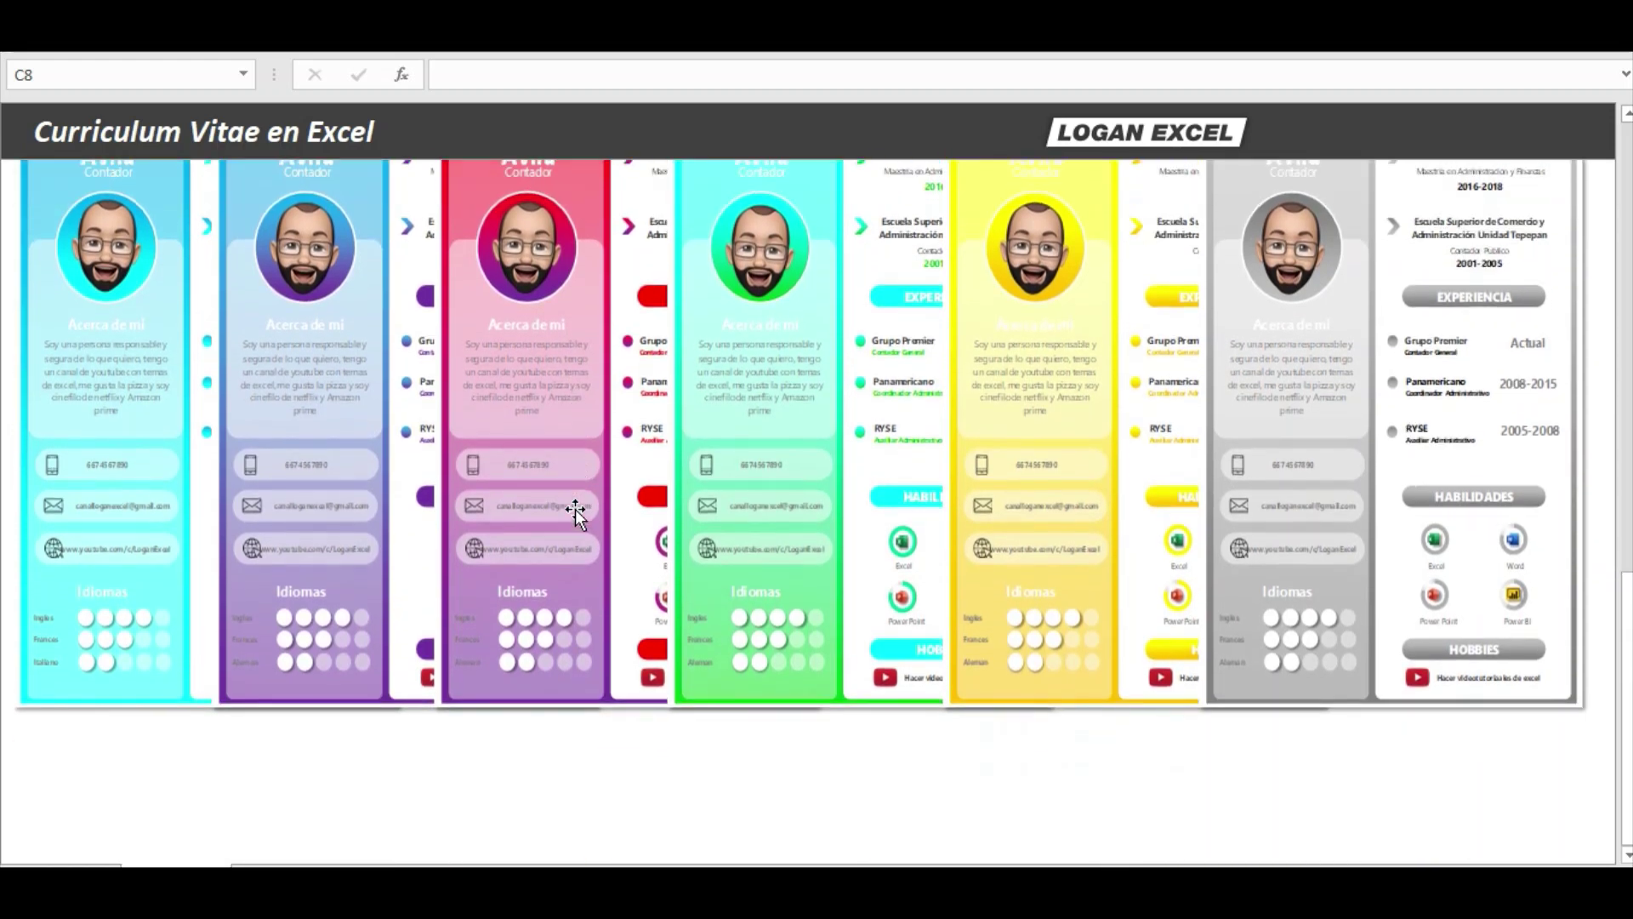
pyautogui.scroll(2, 508, 549)
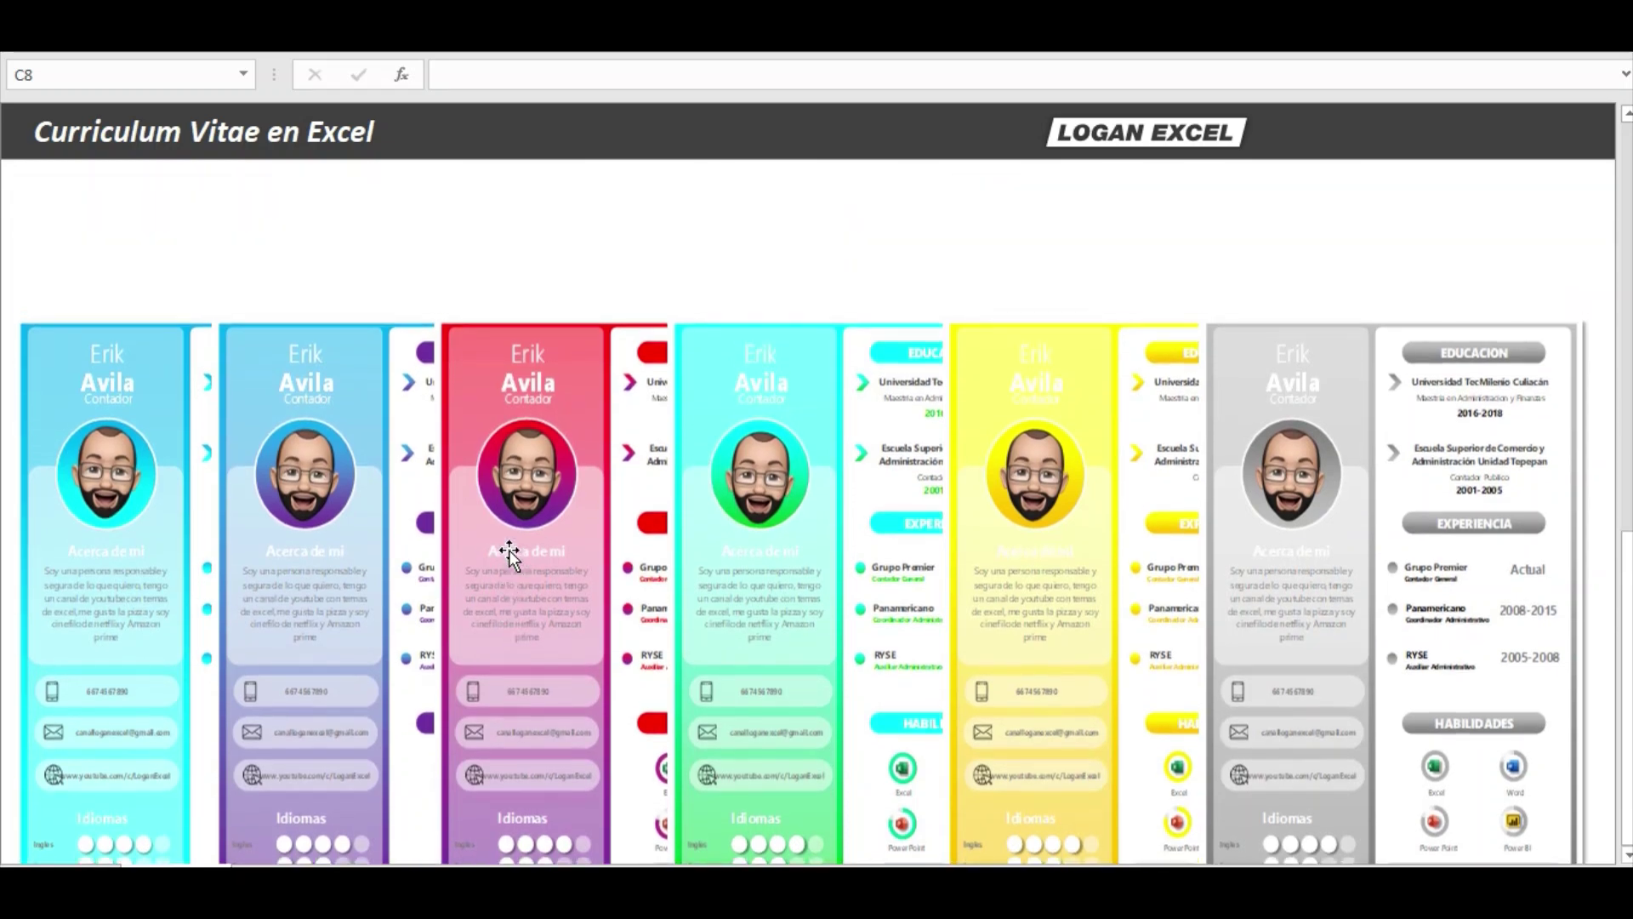
pyautogui.scroll(2, 509, 553)
pyautogui.scroll(2, 508, 552)
pyautogui.scroll(3, 508, 553)
pyautogui.scroll(3, 508, 553)
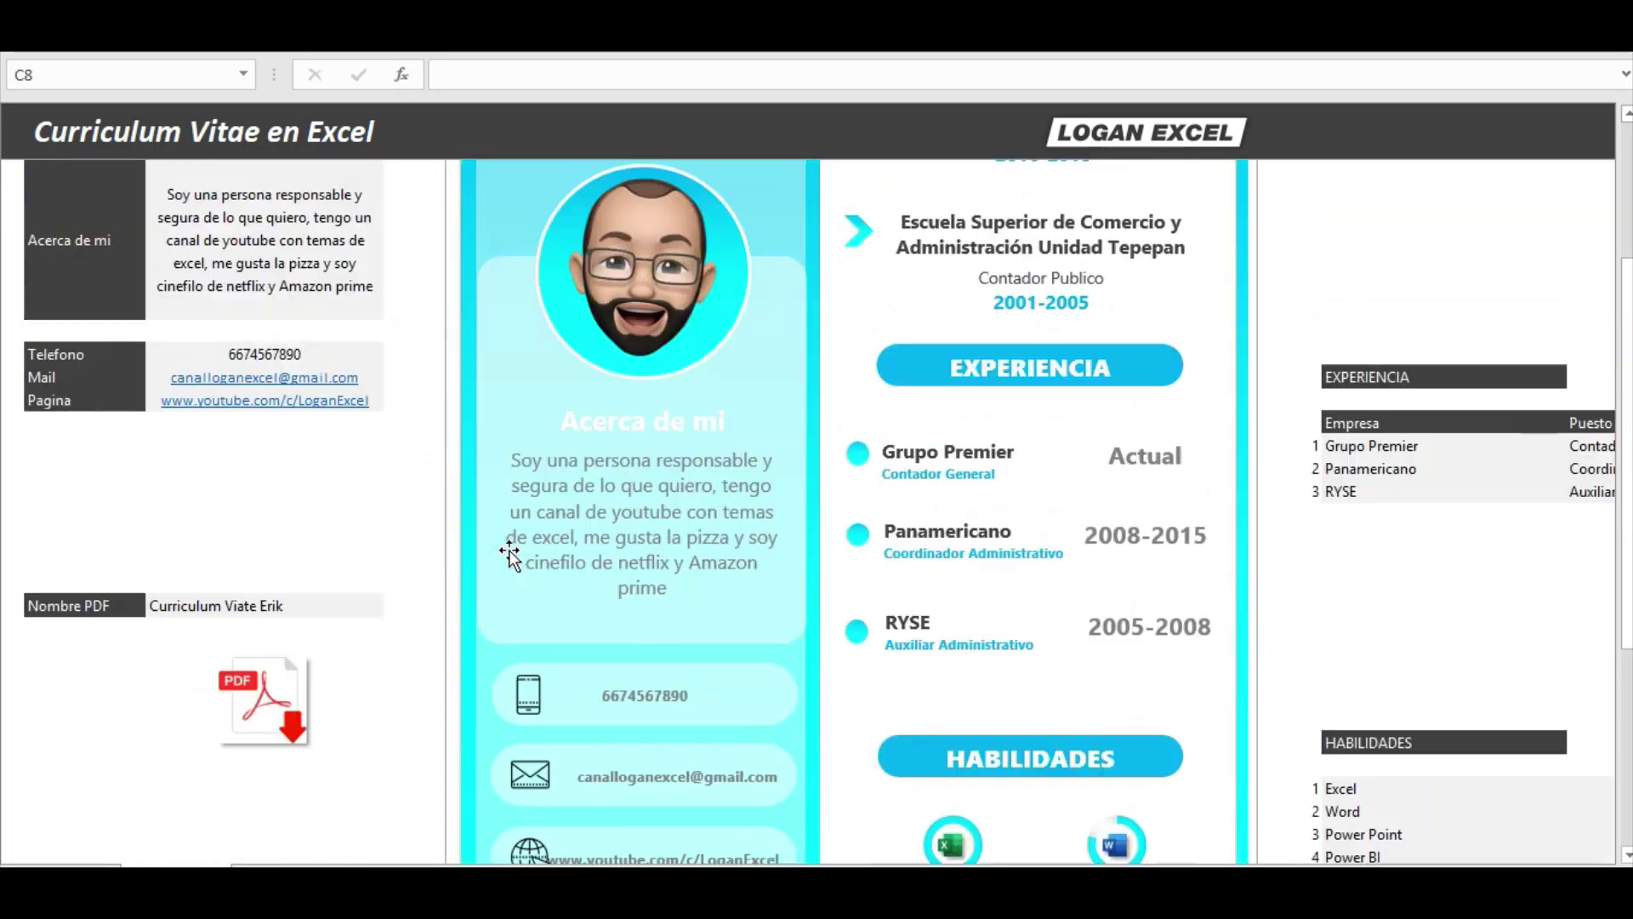
pyautogui.scroll(3, 508, 553)
pyautogui.scroll(1, 509, 553)
pyautogui.scroll(1, 508, 553)
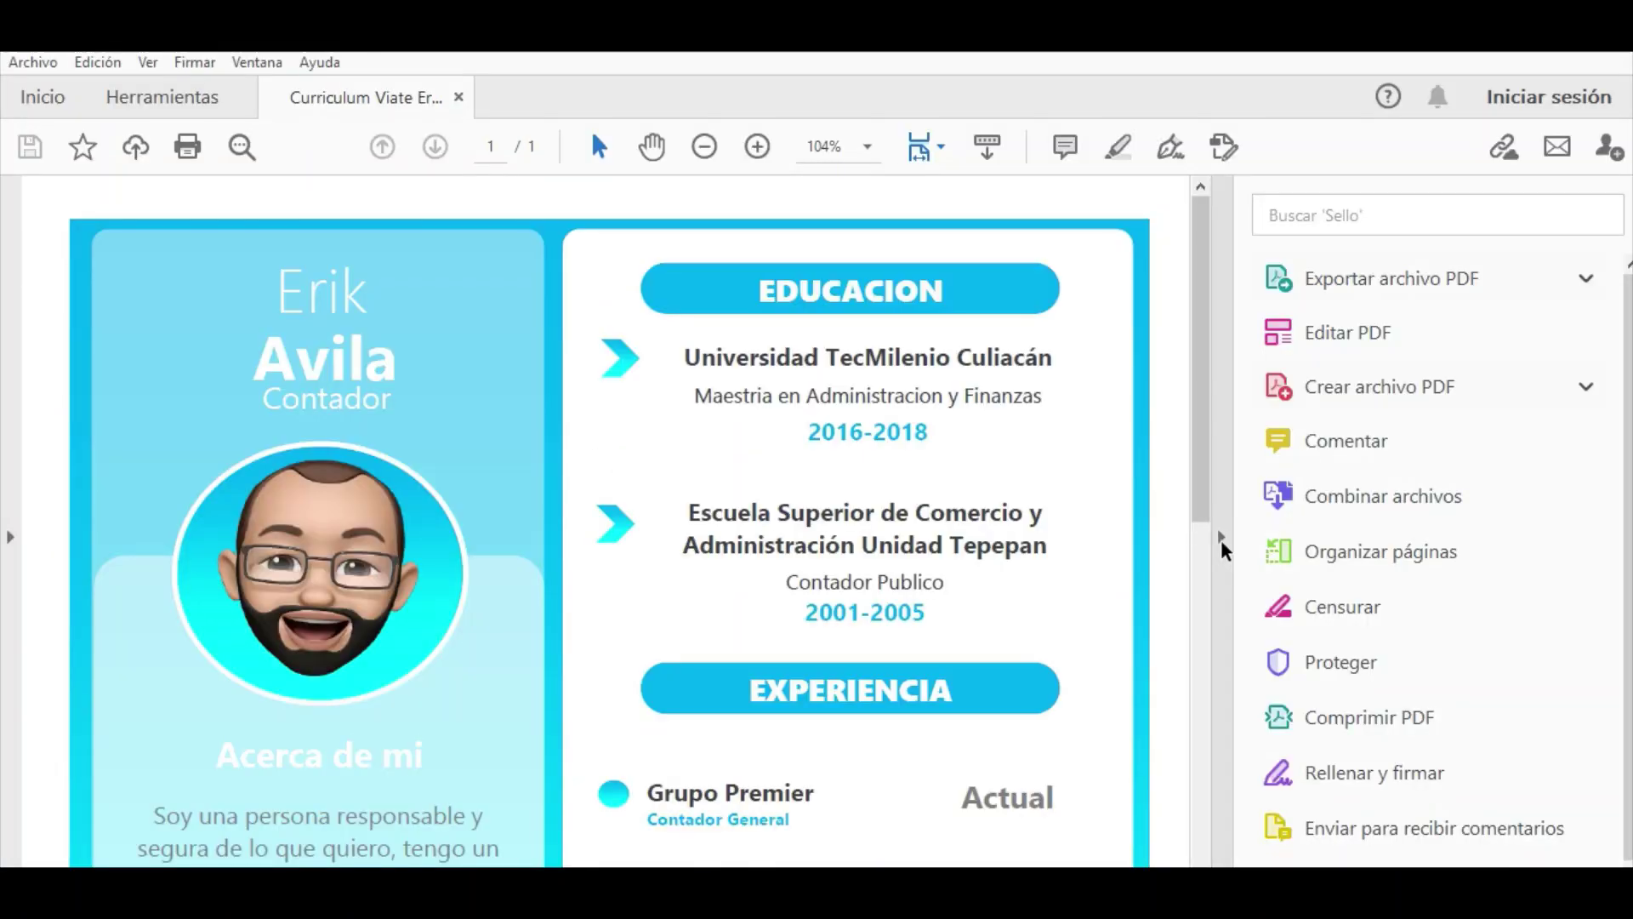
# Step: Collapse Acrobat's Tools pane and scroll down through the exported cyan CV PDF
pyautogui.click(1221, 537)
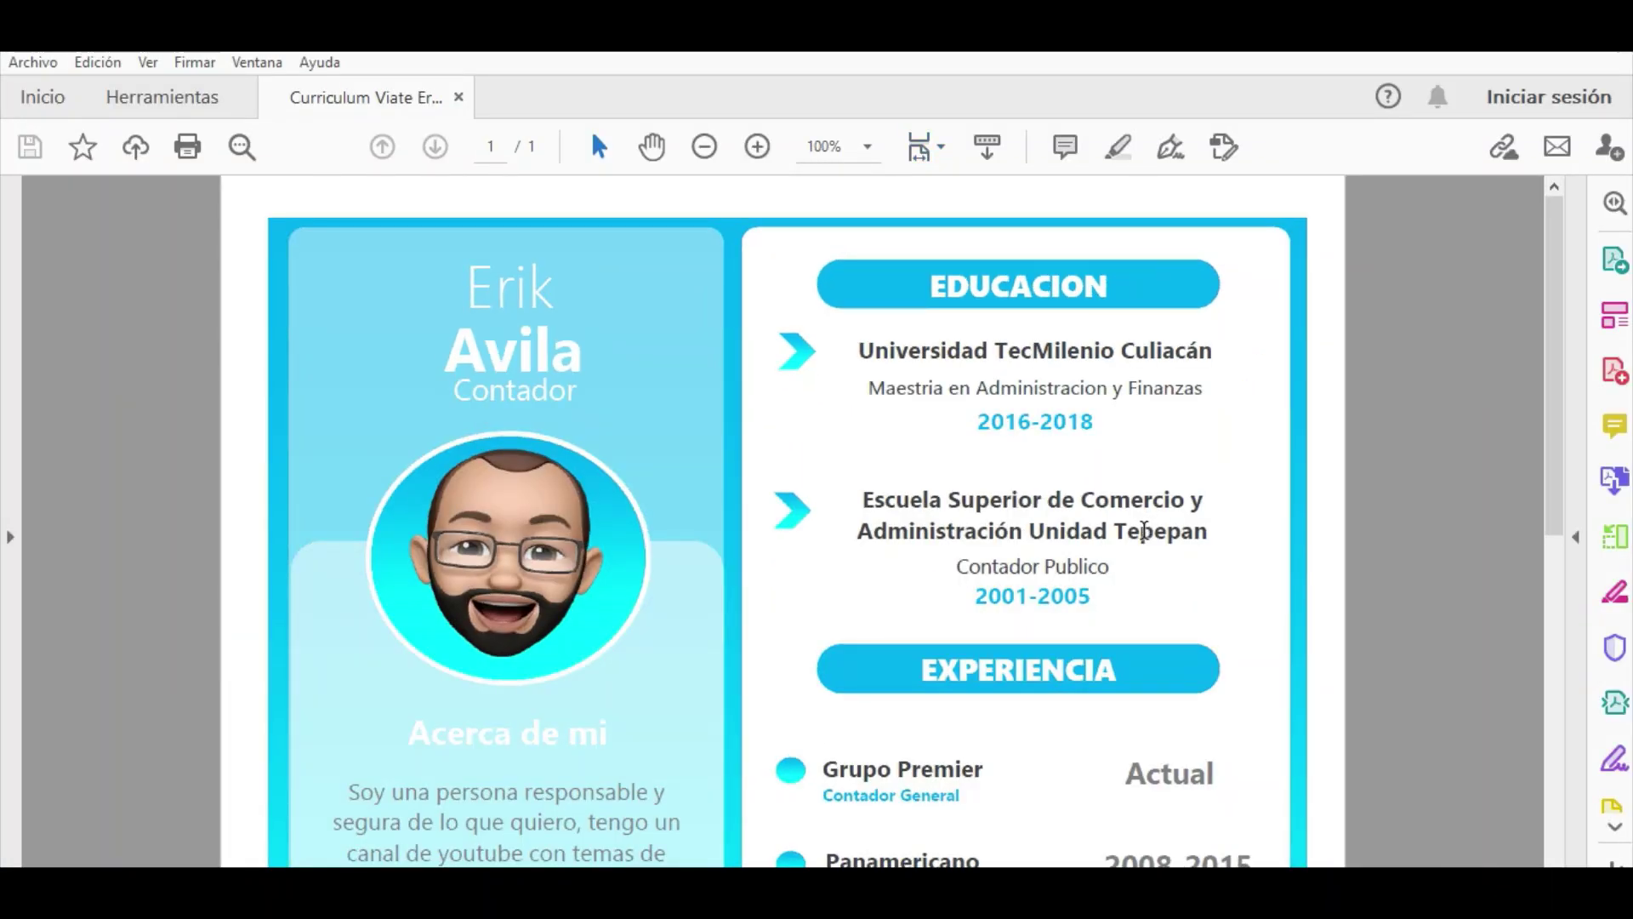
pyautogui.keyDown('ctrl'); pyautogui.scroll(-1, 1145, 529); pyautogui.keyUp('ctrl')
pyautogui.scroll(-2, 1142, 540)
pyautogui.scroll(-1, 1142, 532)
pyautogui.scroll(-2, 1142, 536)
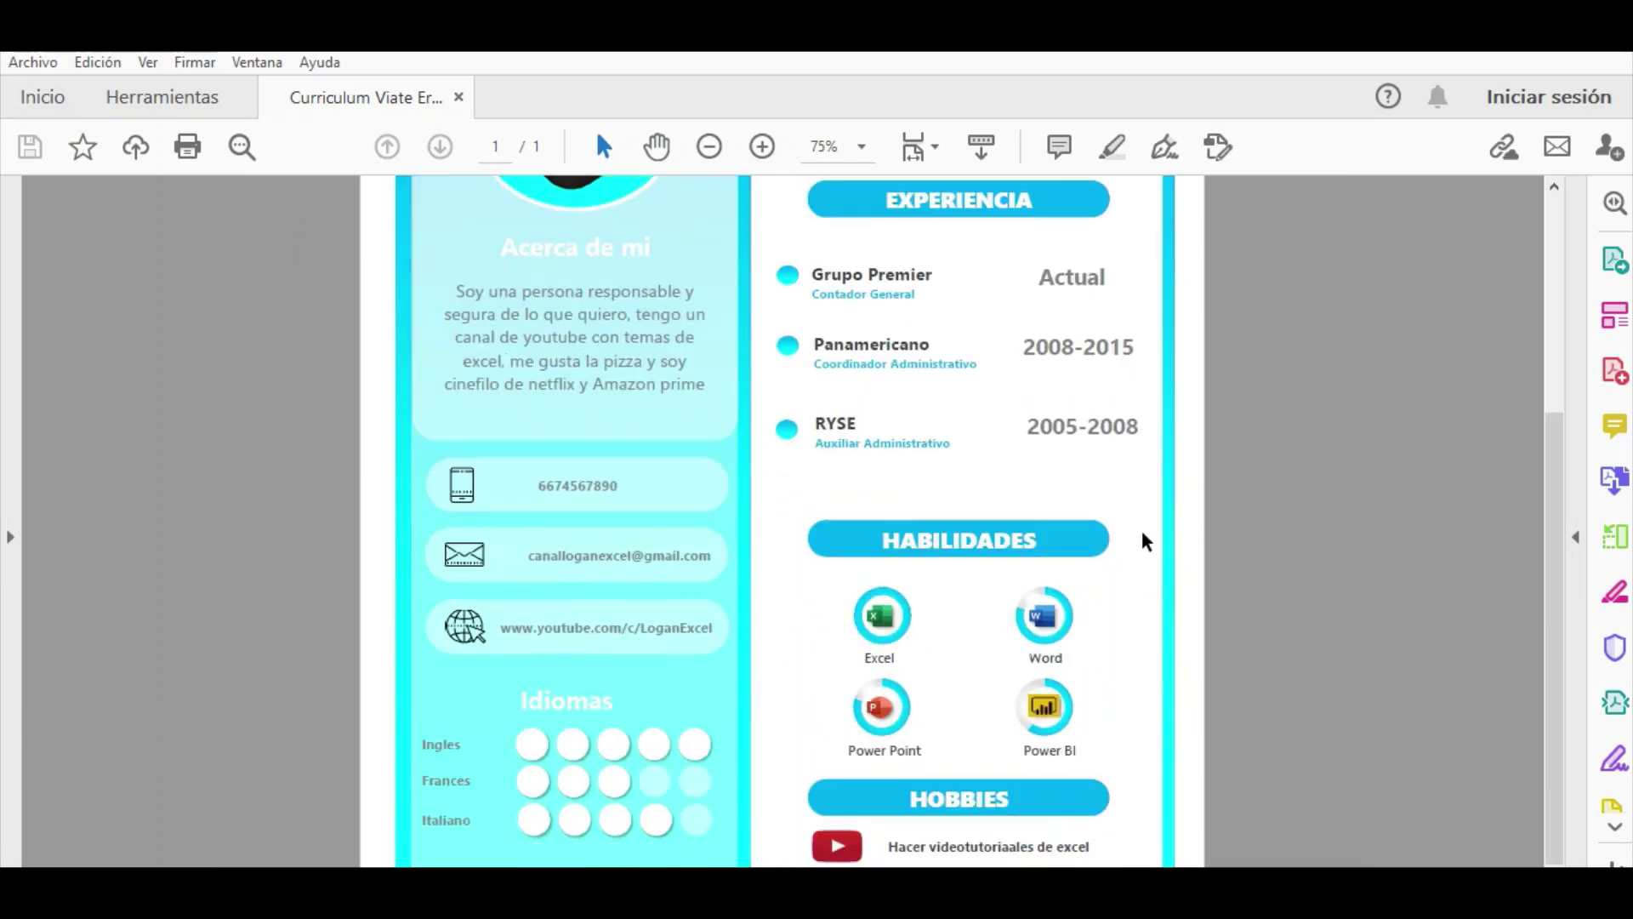
# Step: Scroll back up the PDF, then return to the cyan CV sheet in Excel
pyautogui.scroll(1, 1142, 532)
pyautogui.scroll(2, 1144, 538)
pyautogui.scroll(1, 1144, 541)
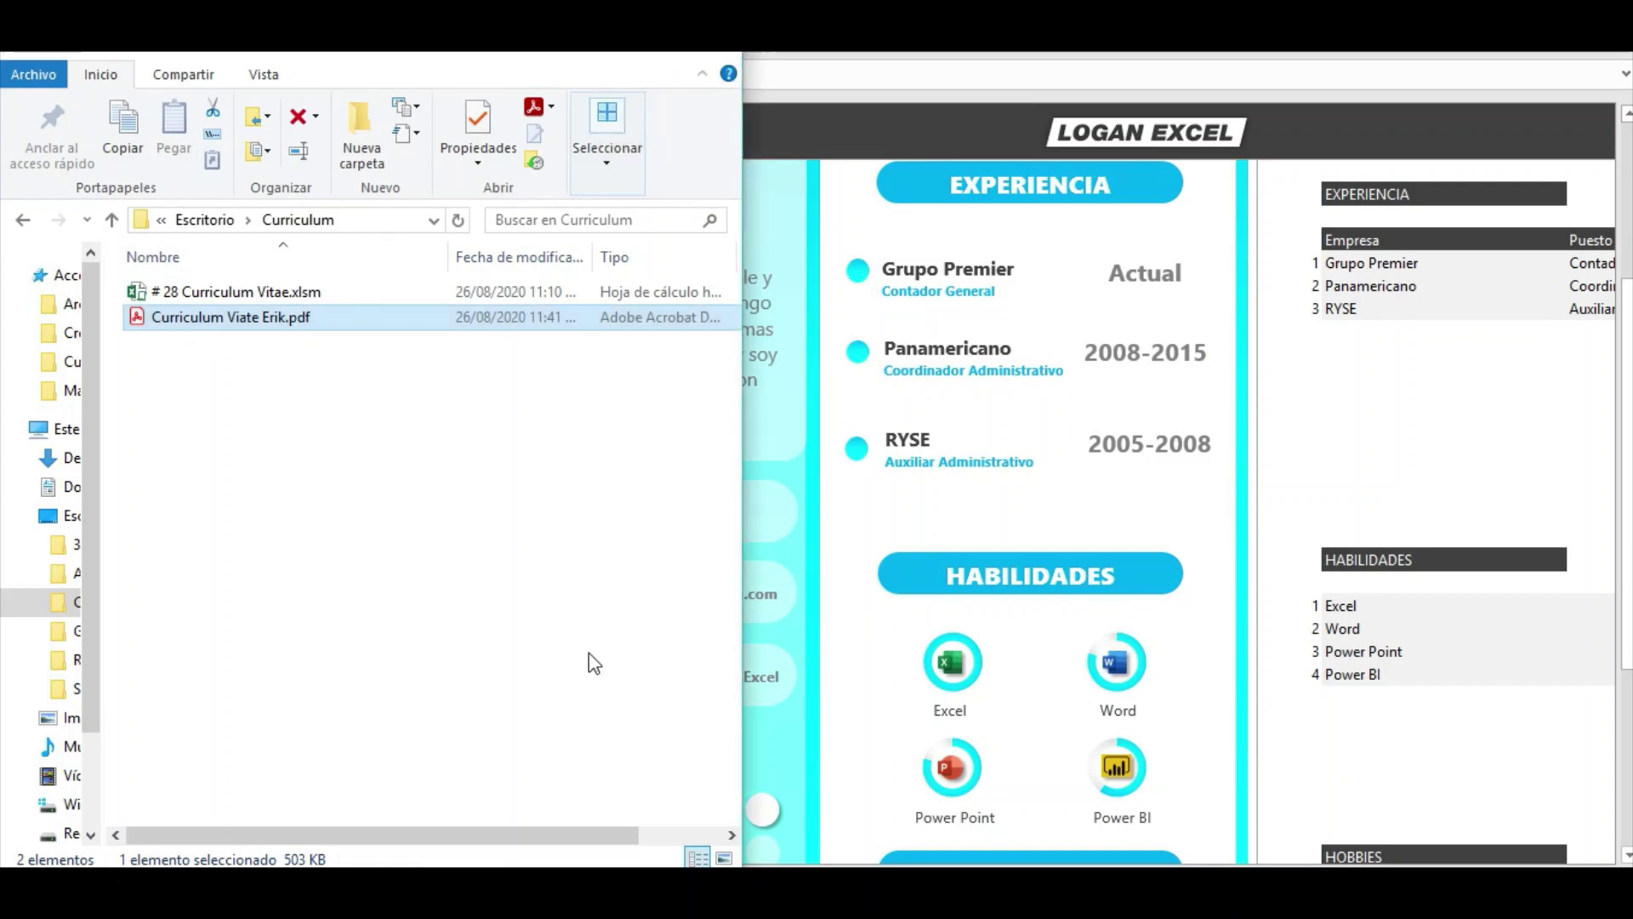
pyautogui.click(891, 525)
pyautogui.click(1365, 453)
# Step: Scroll through the red and purple CV copies and return to the cyan CV
pyautogui.scroll(-3, 1334, 497)
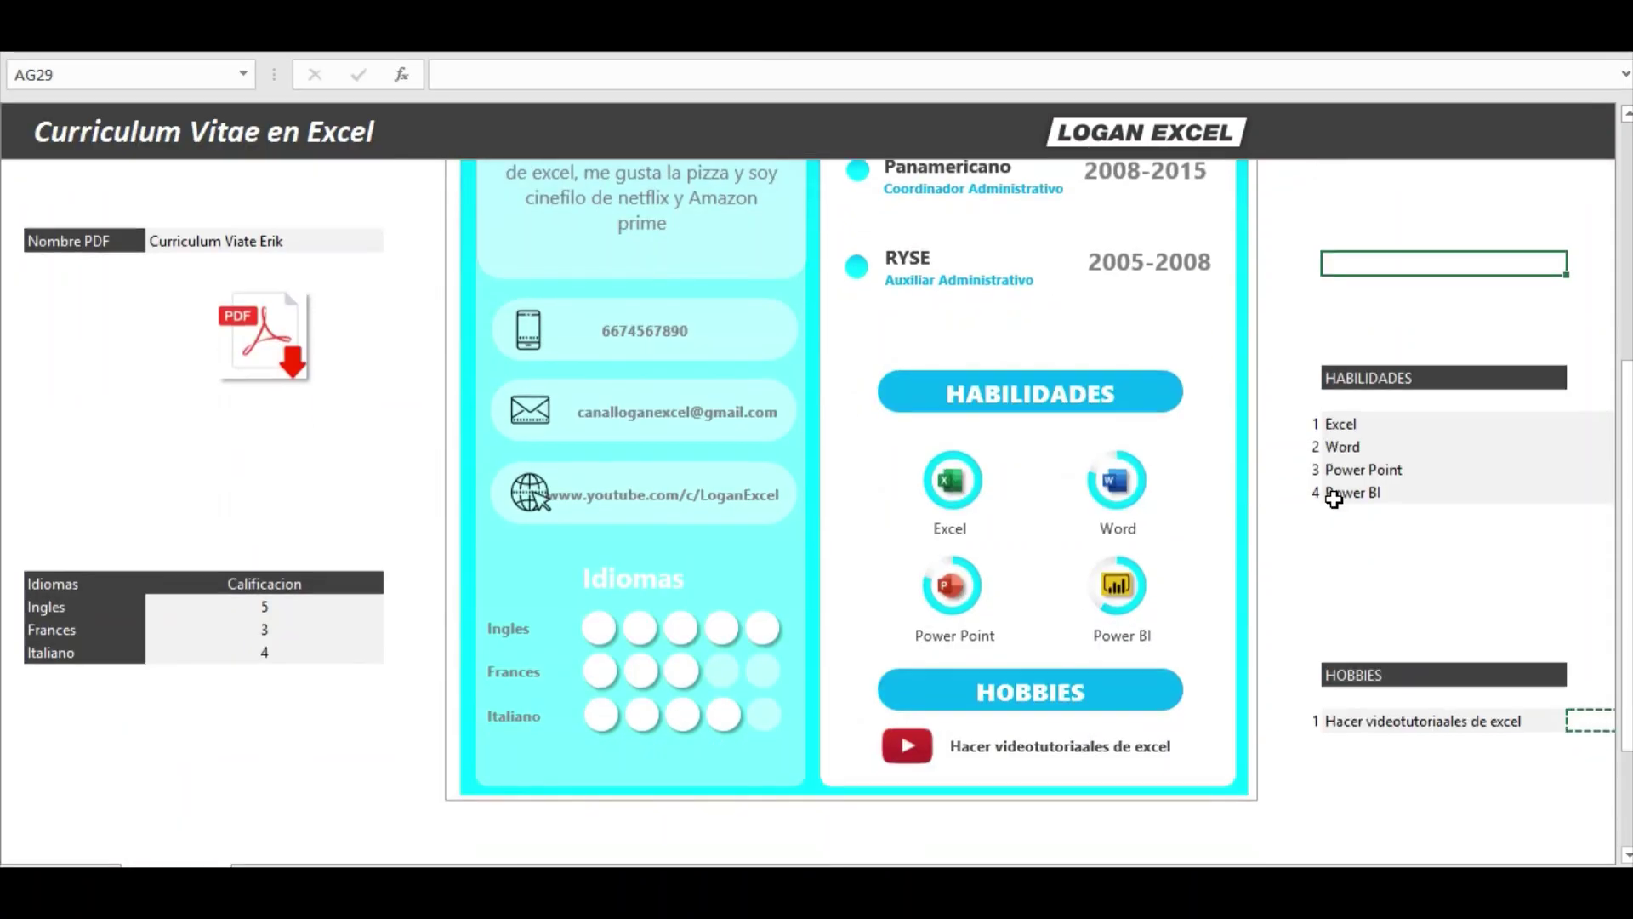
pyautogui.scroll(6, 1333, 500)
pyautogui.scroll(3, 1333, 500)
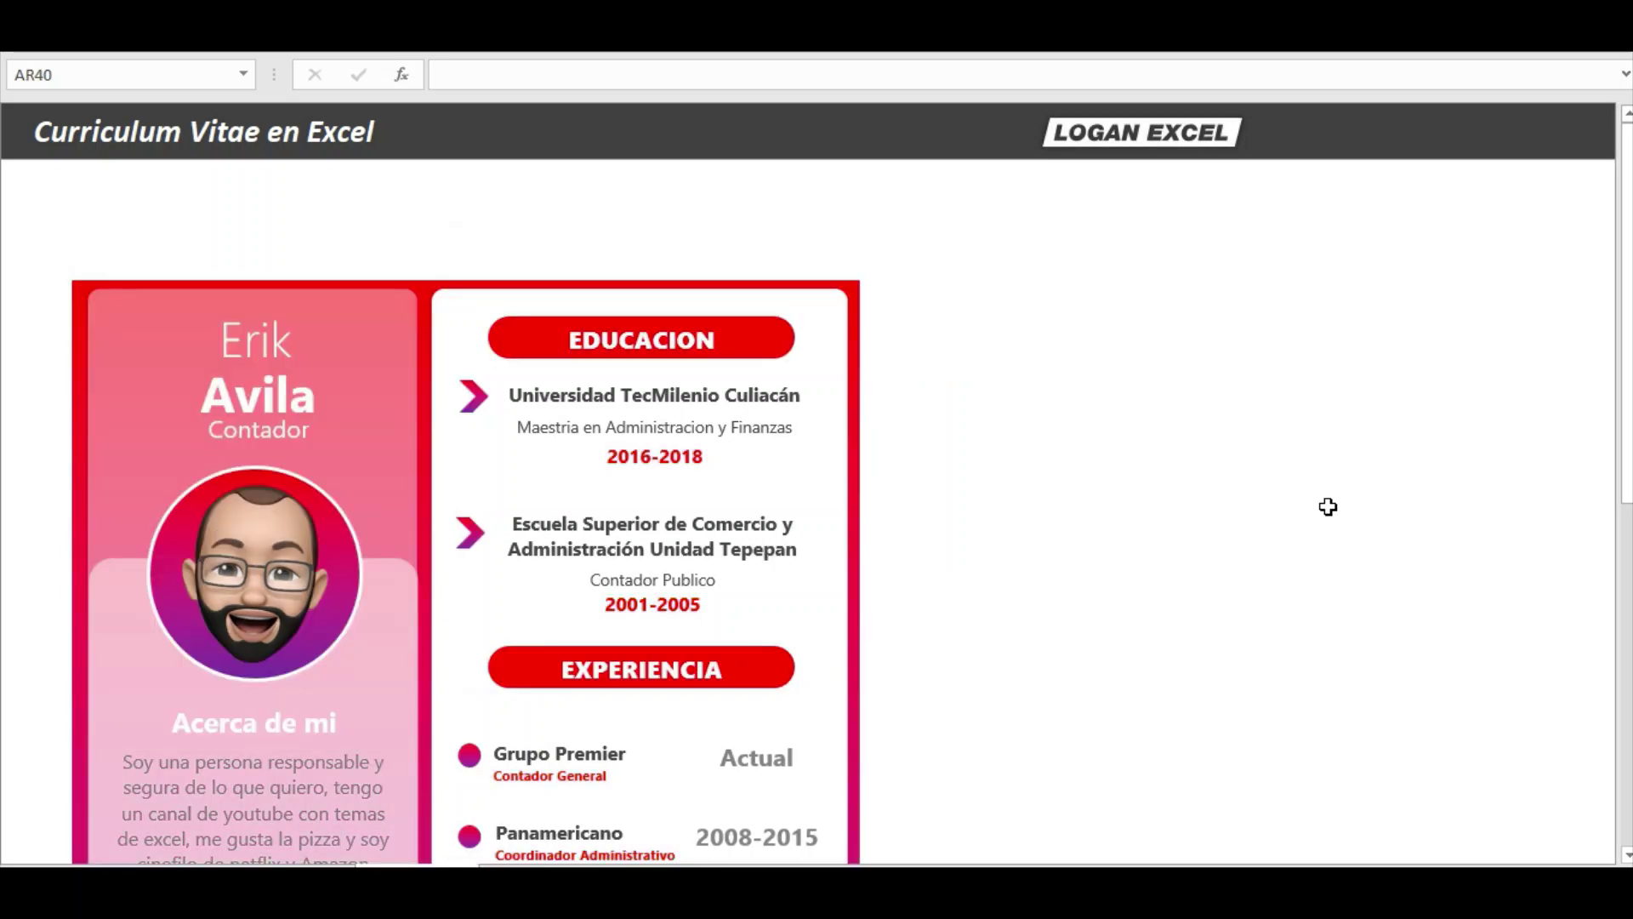
pyautogui.scroll(-5, 1068, 460)
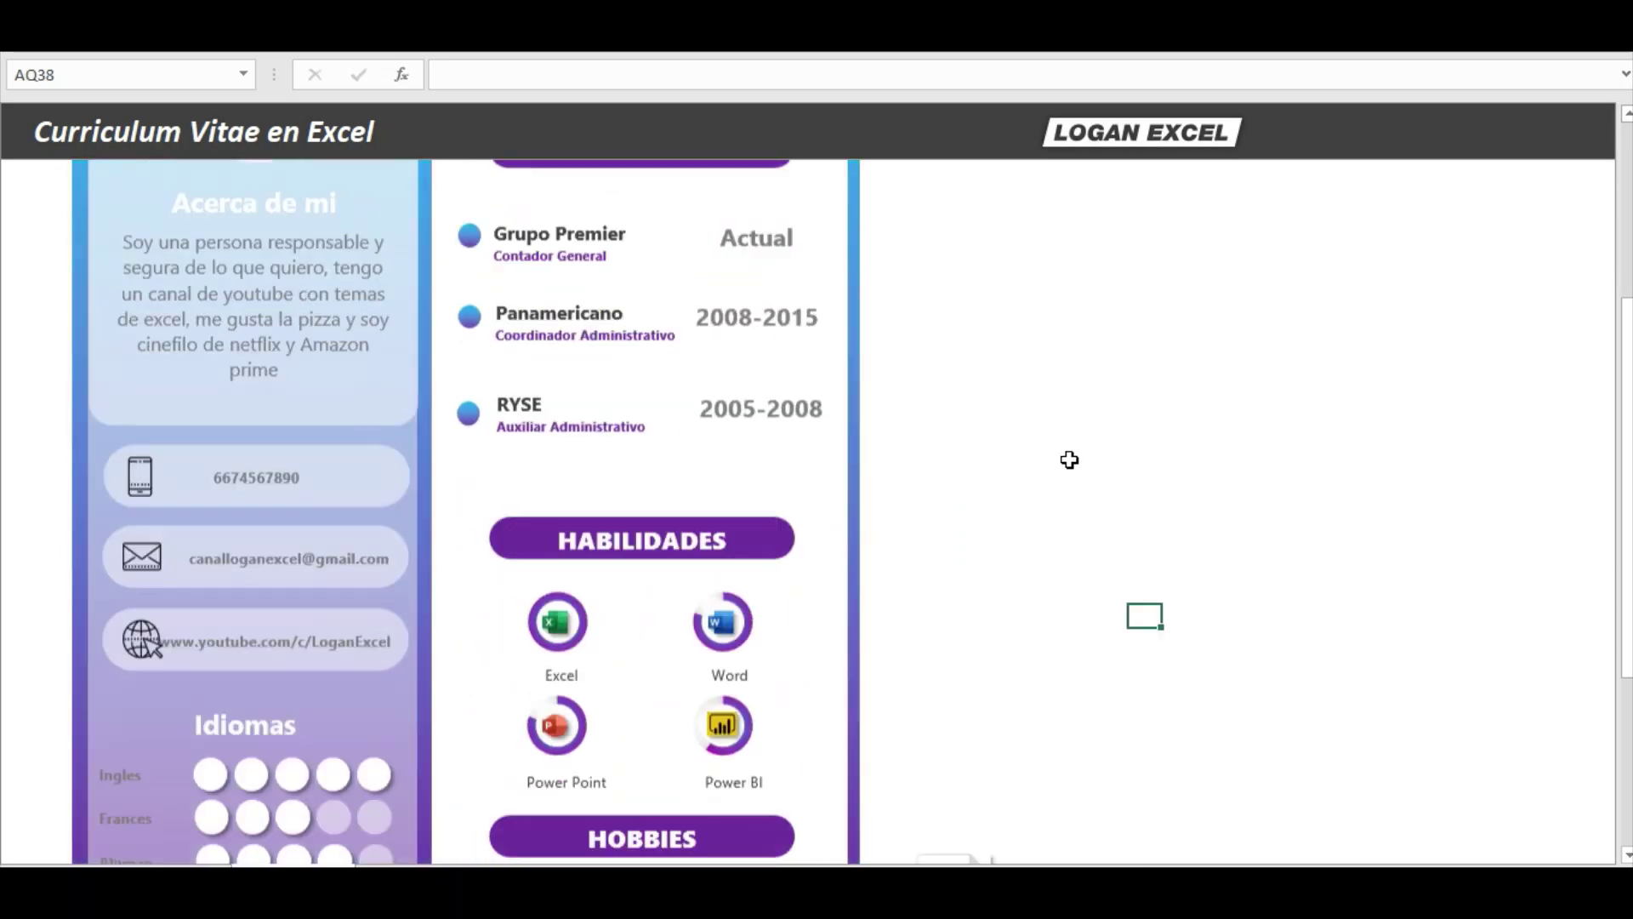
pyautogui.scroll(-1, 692, 547)
pyautogui.scroll(-2, 692, 558)
pyautogui.scroll(5, 512, 734)
pyautogui.scroll(2, 374, 851)
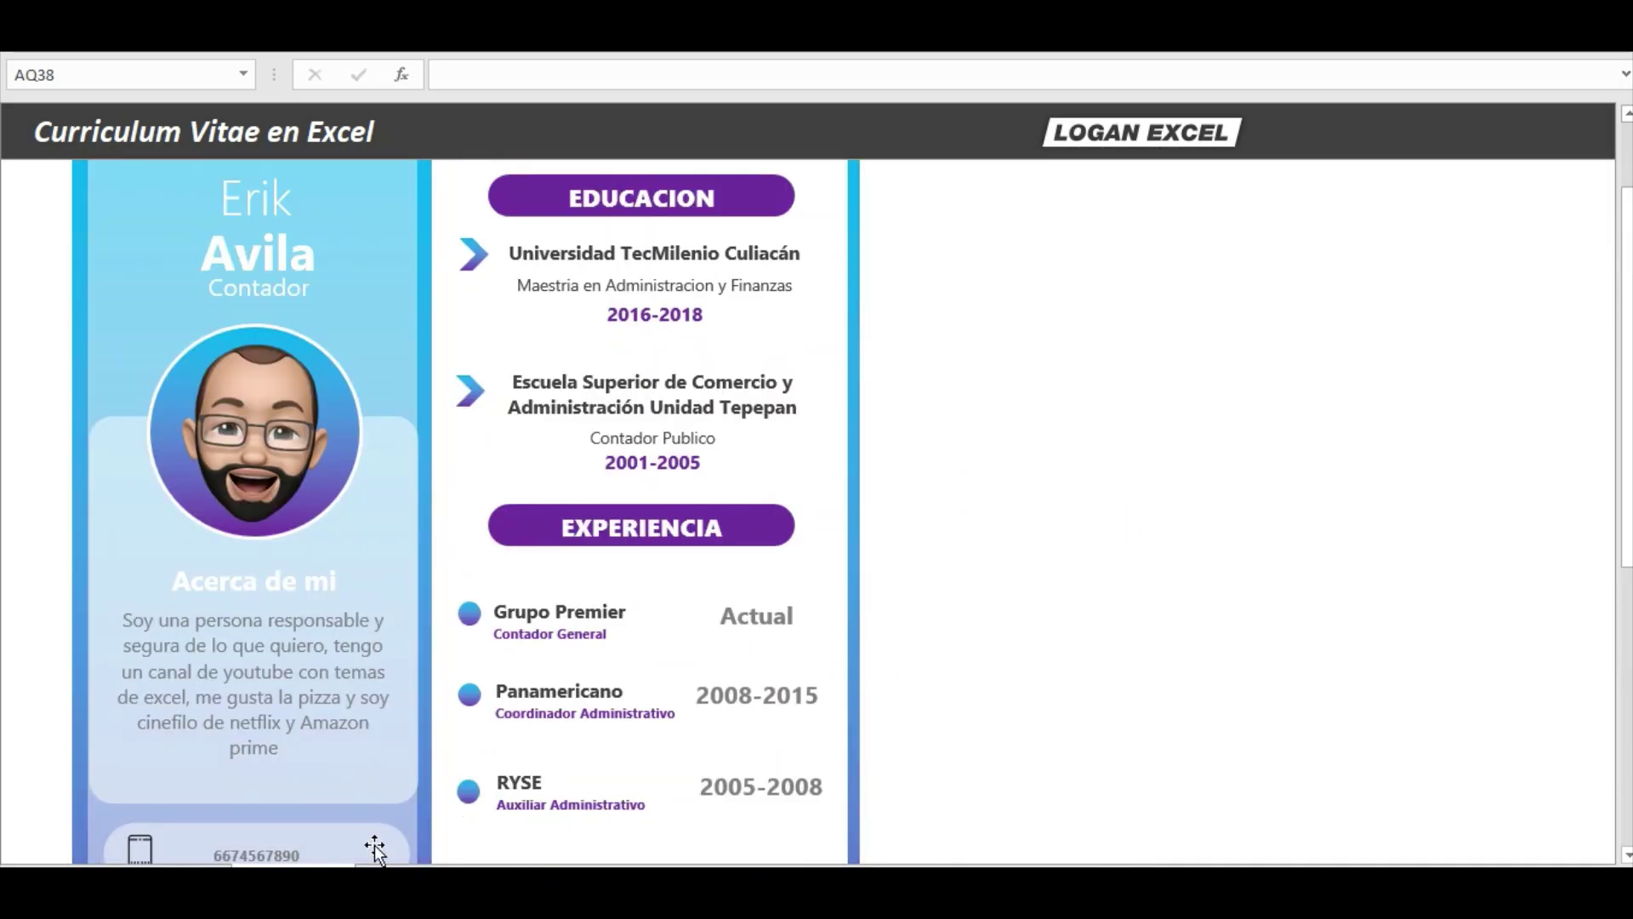
# Step: Scroll down to the row of cyan, purple, red, green, yellow and grey variants
pyautogui.scroll(-1, 433, 746)
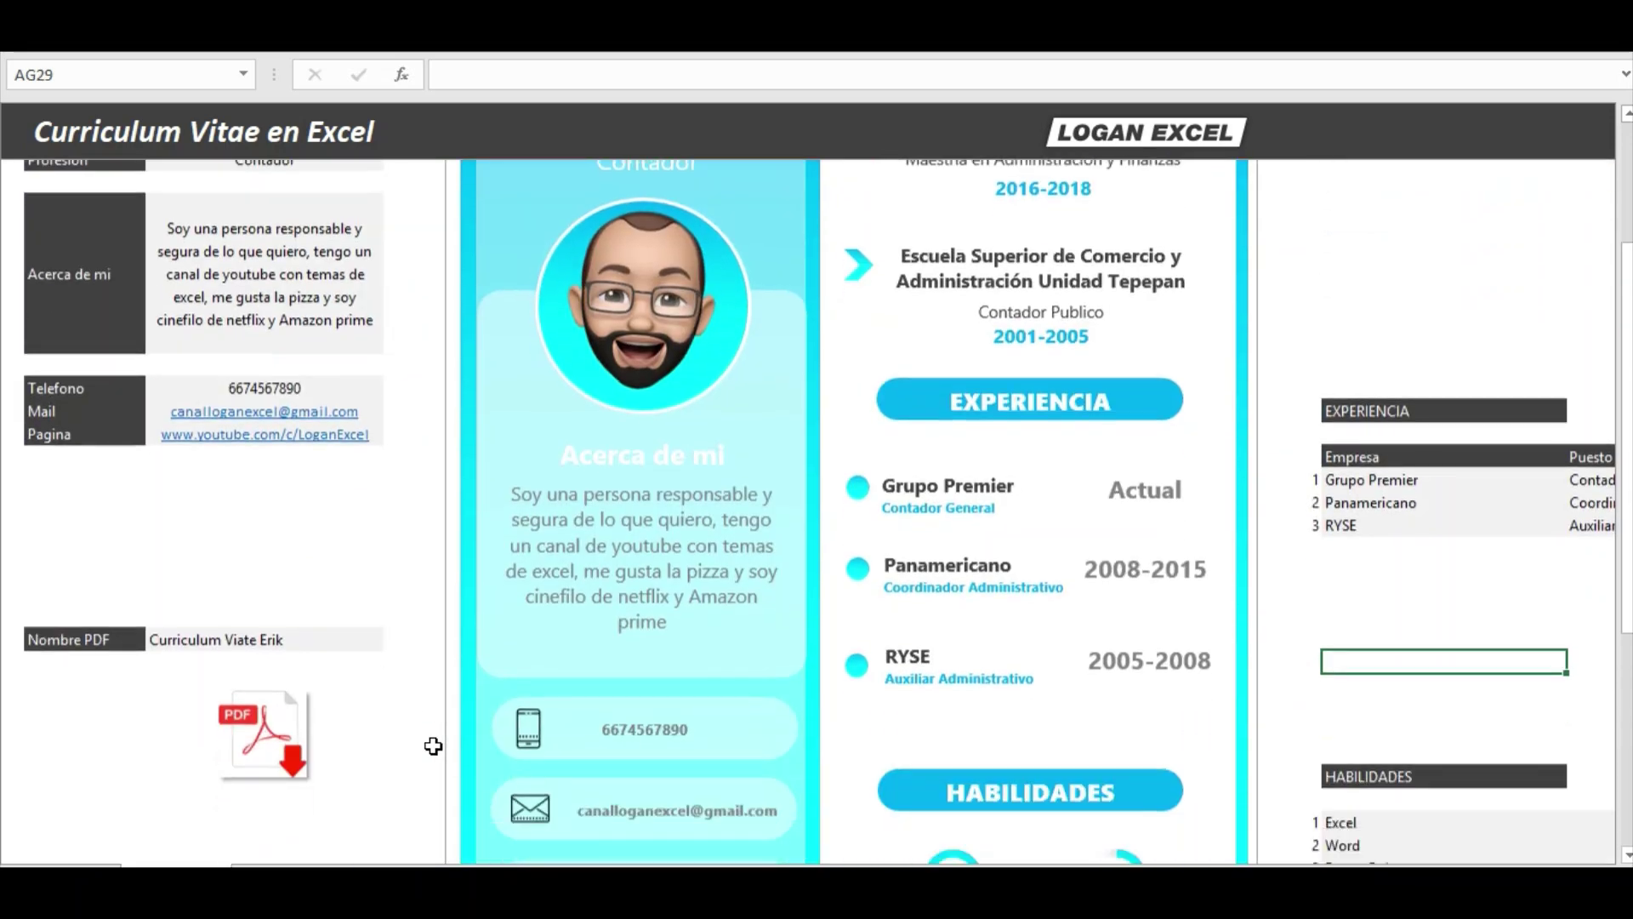
pyautogui.scroll(-5, 433, 746)
pyautogui.scroll(-2, 433, 746)
pyautogui.scroll(-2, 430, 744)
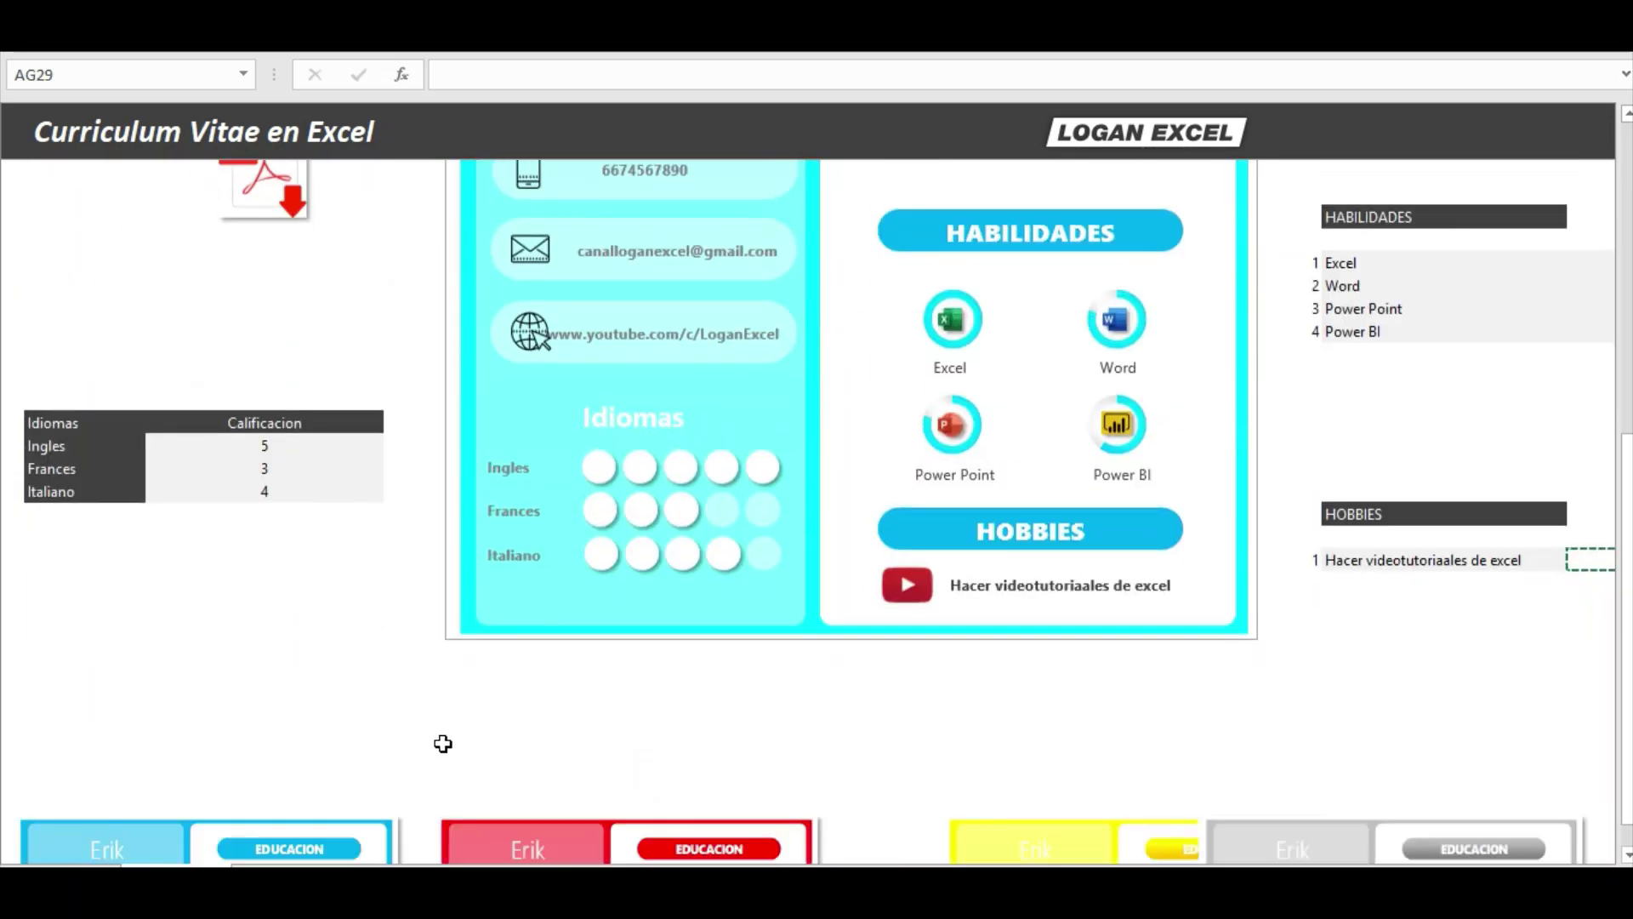
pyautogui.scroll(-4, 441, 744)
pyautogui.scroll(-2, 553, 737)
pyautogui.scroll(-2, 553, 737)
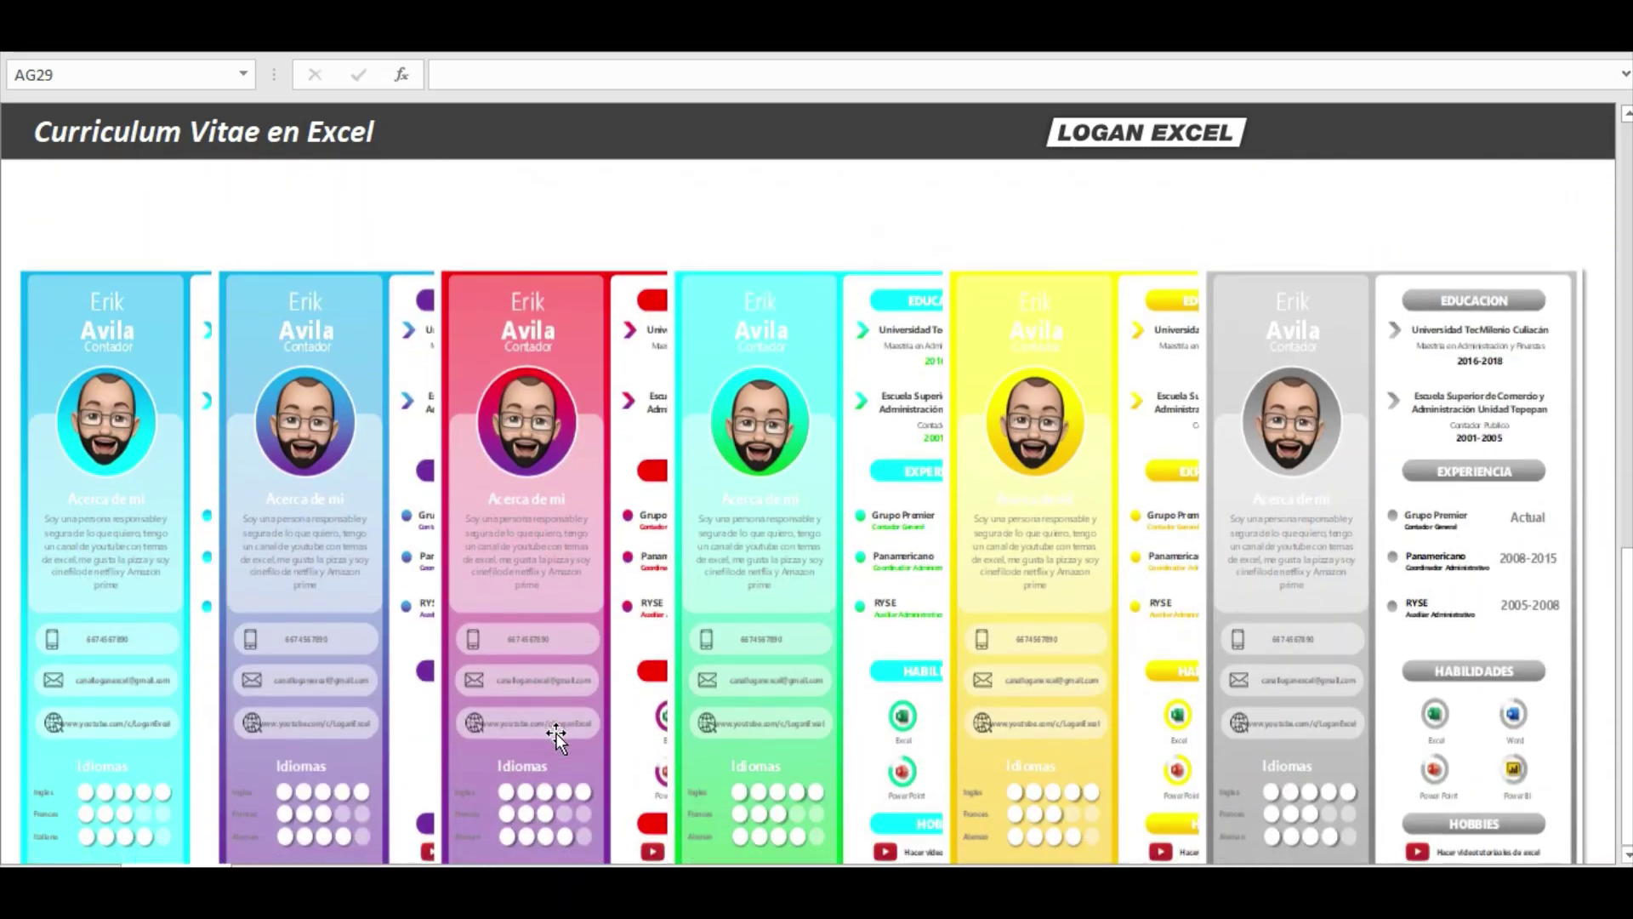
pyautogui.scroll(-1, 554, 737)
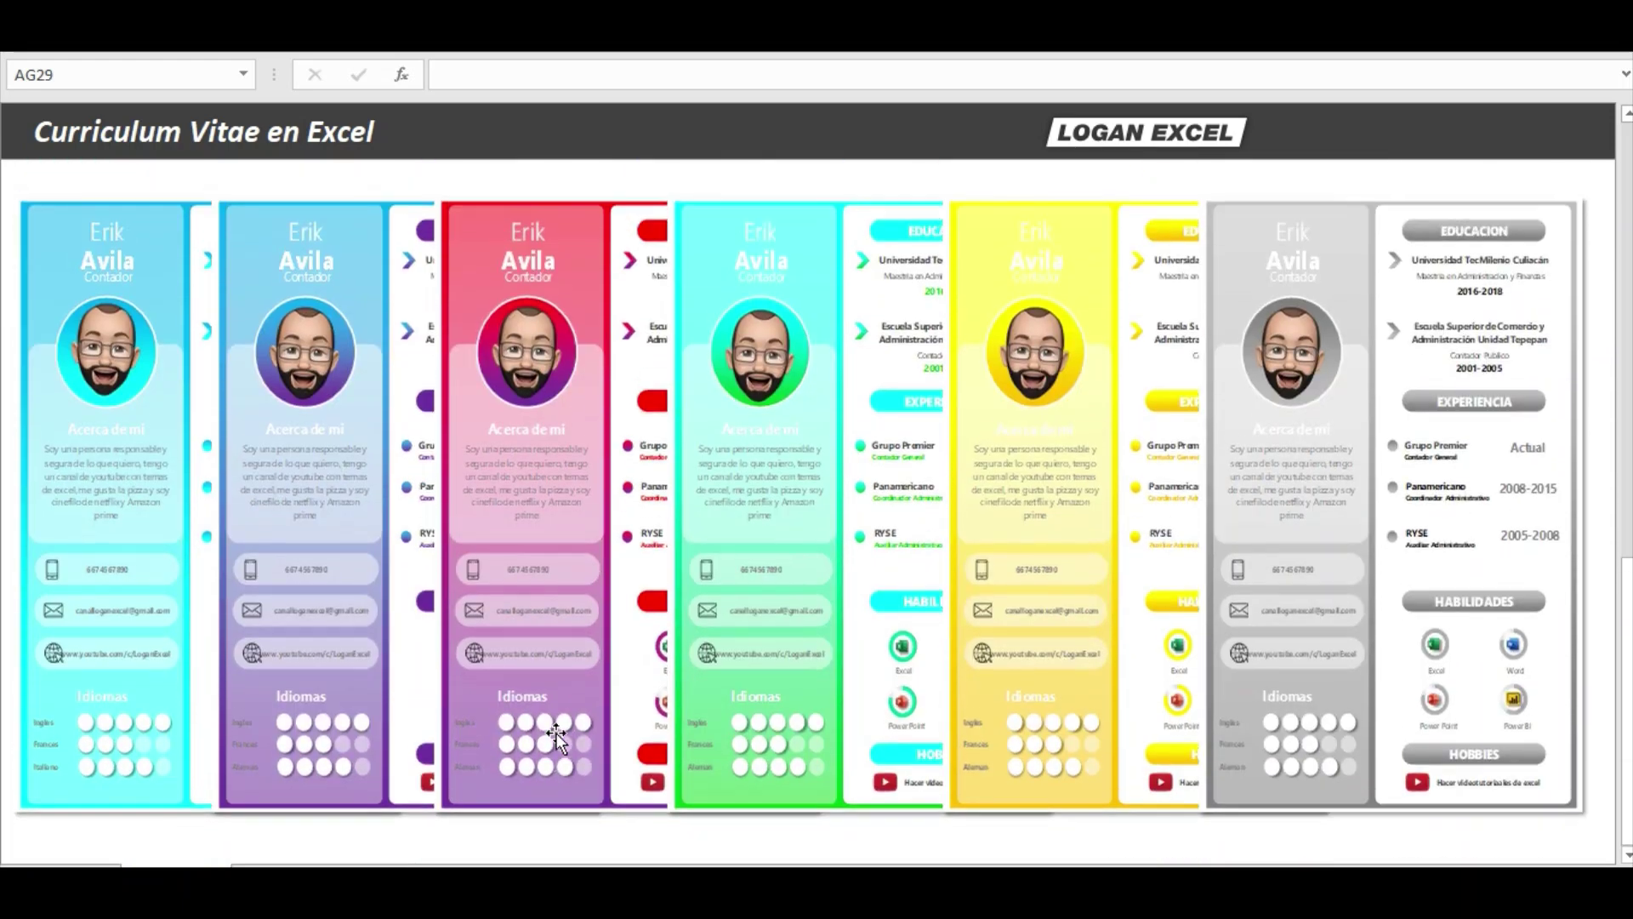